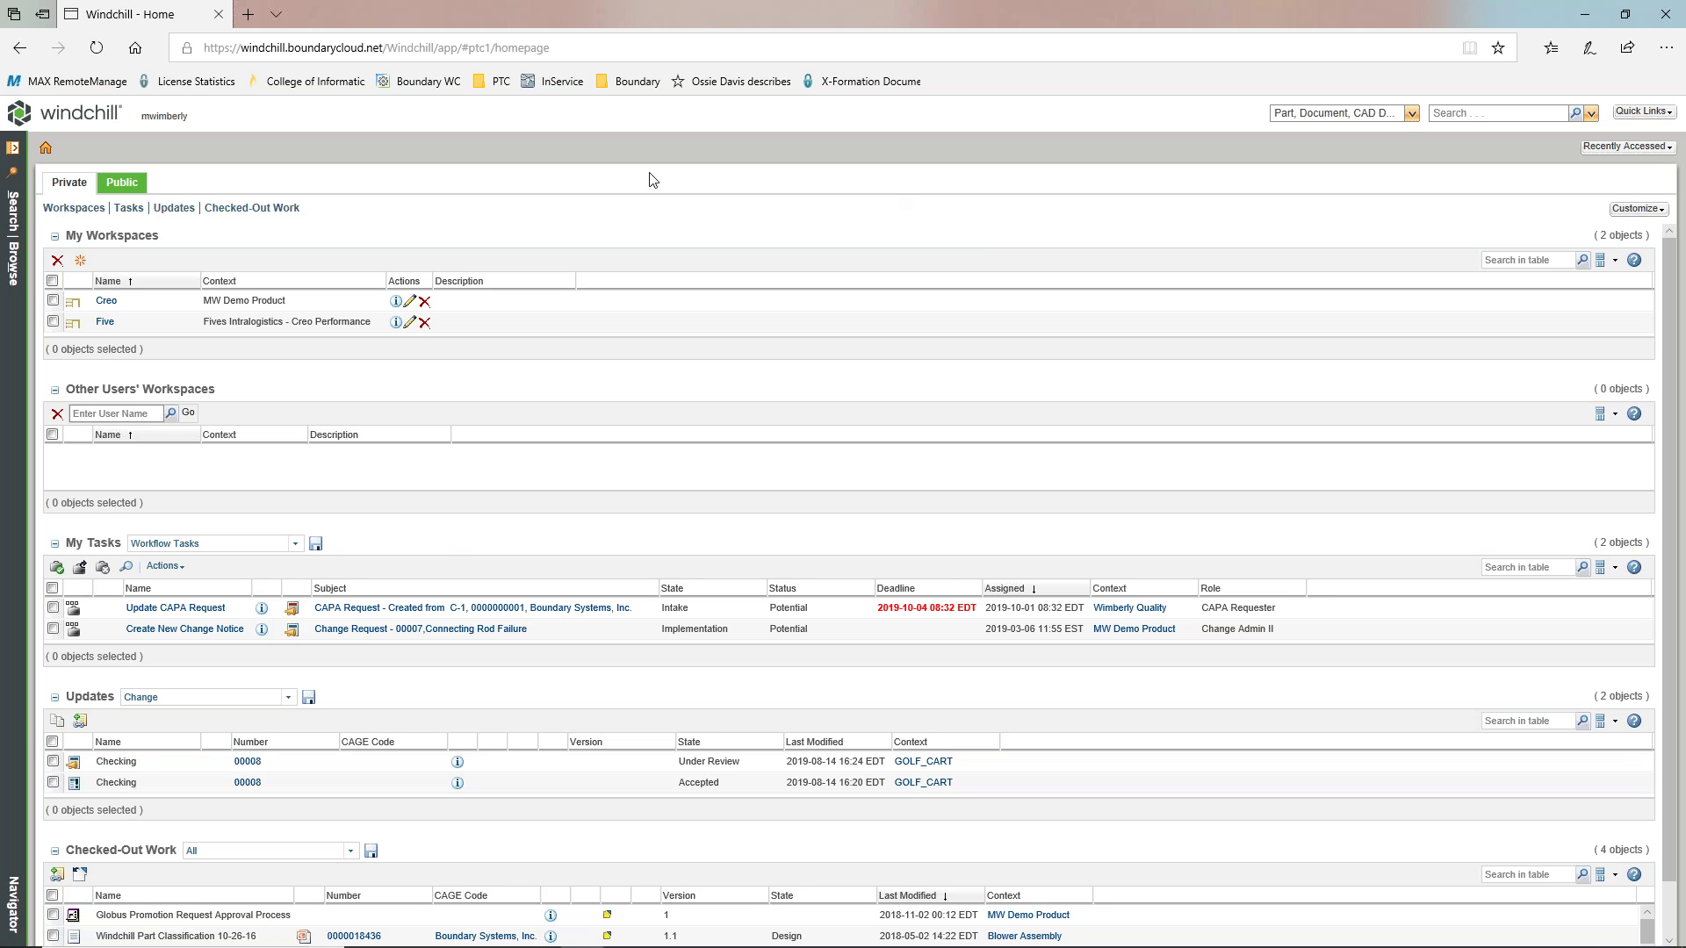
- Browse via Recent Products to MW Demo Product and open its Documents folder
click(14, 266)
click(77, 185)
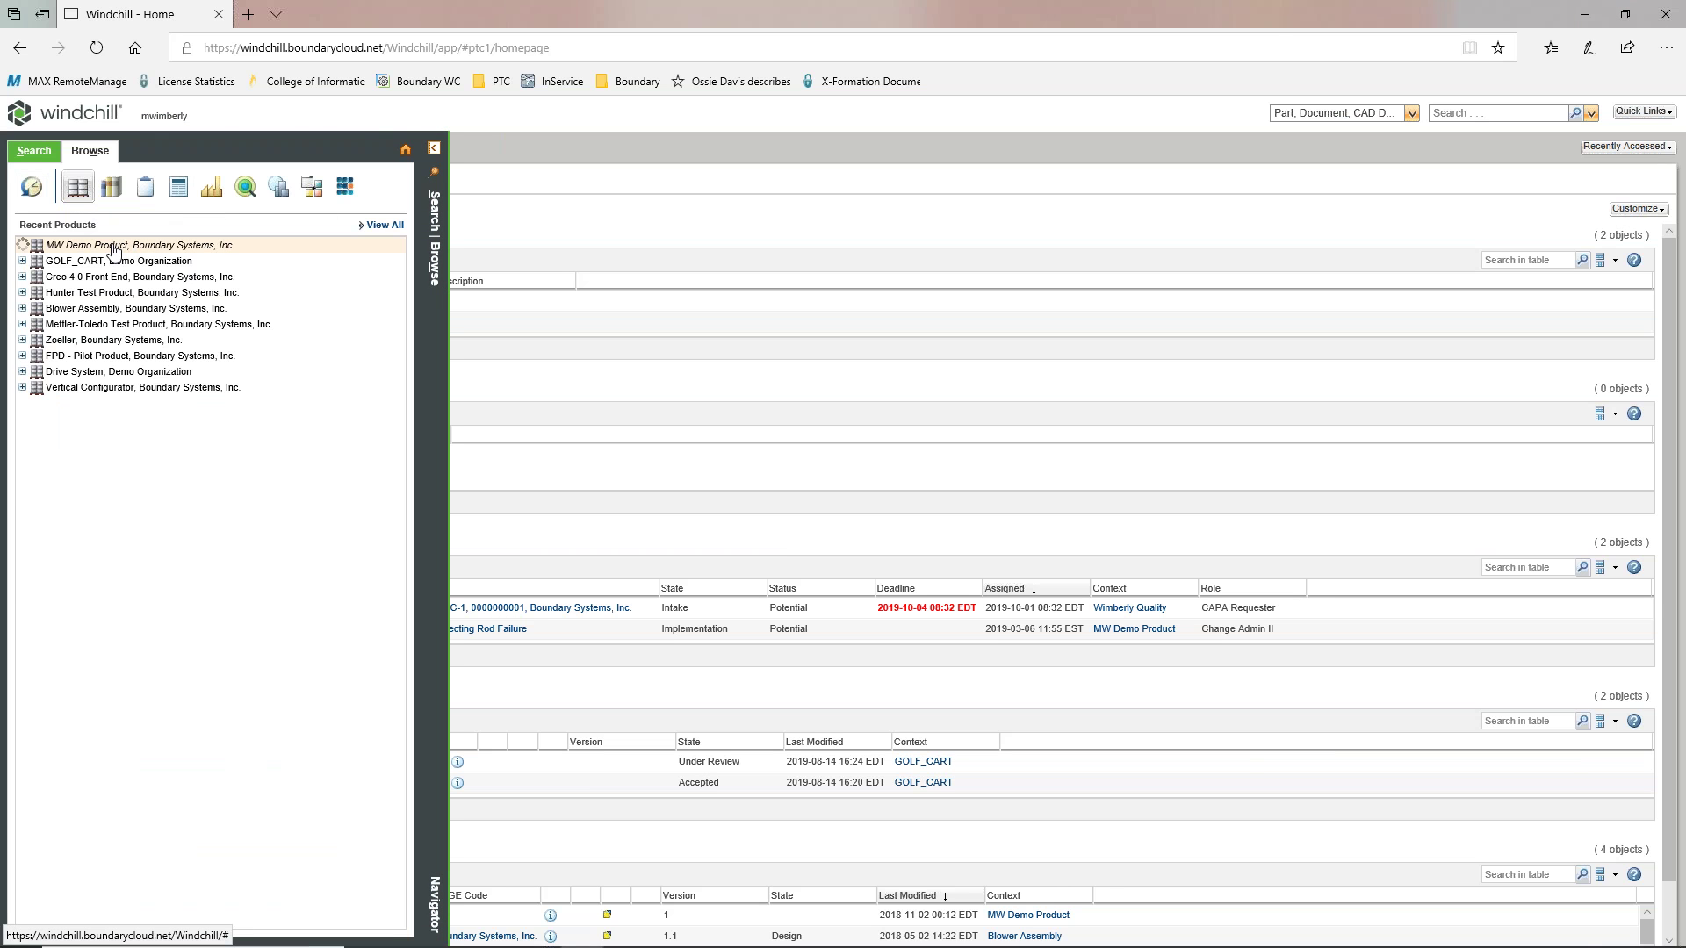
click(130, 247)
click(84, 279)
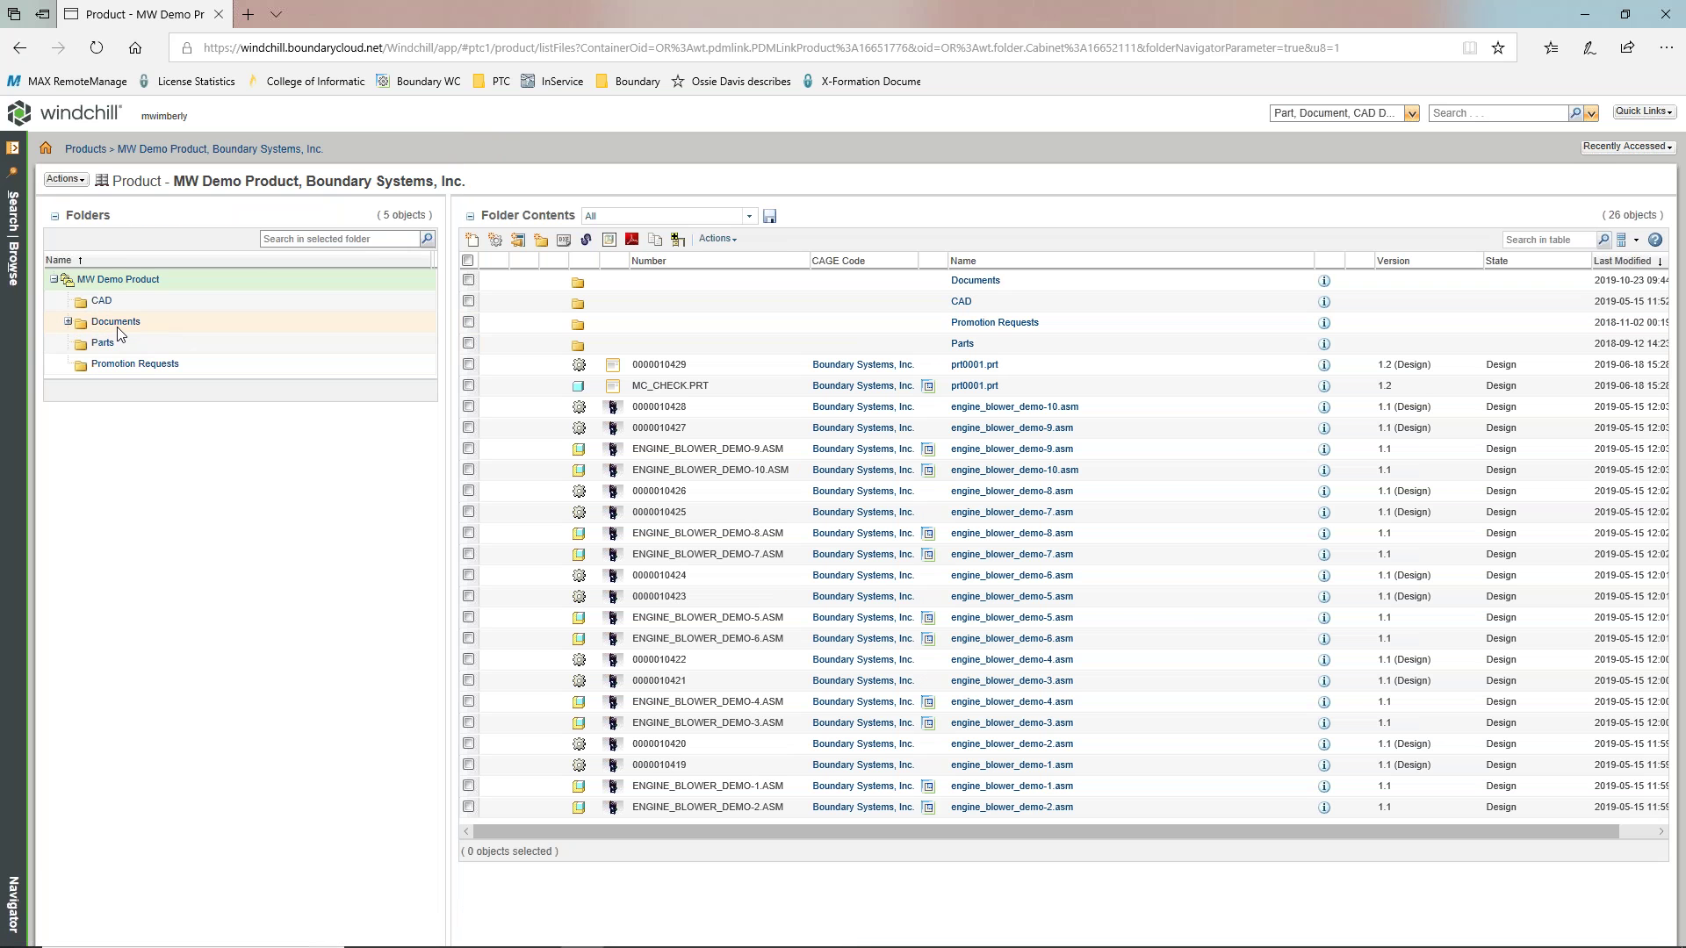
click(115, 322)
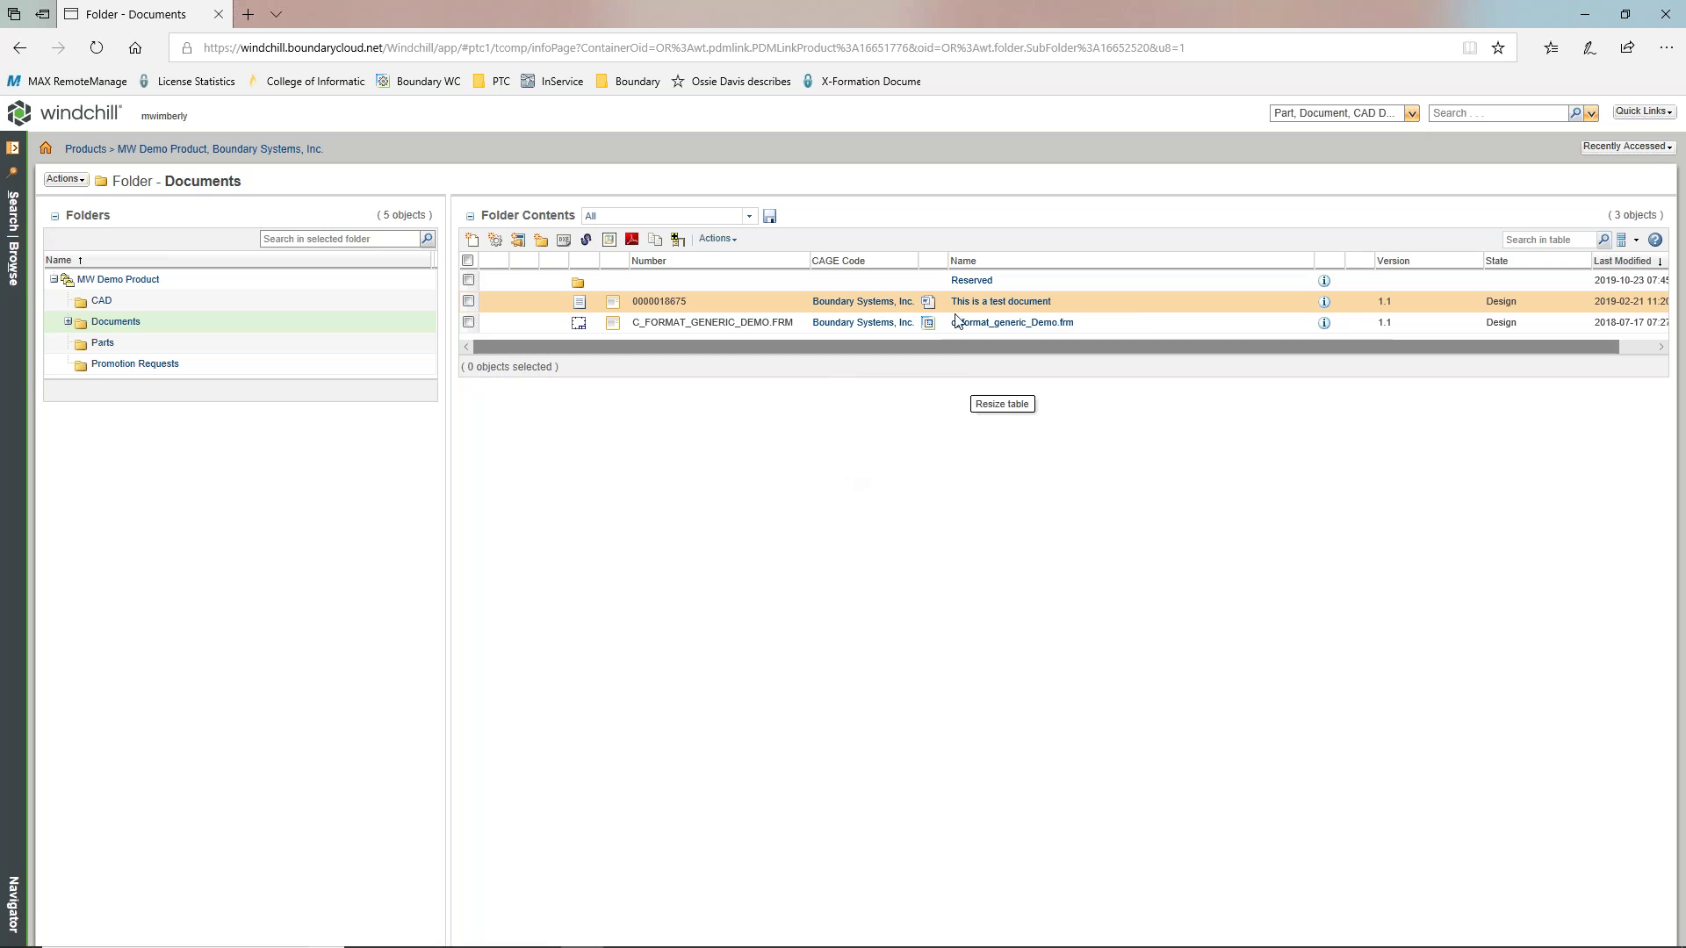
- Download 'This is a test document.docx' from its row and open it in Word
click(927, 303)
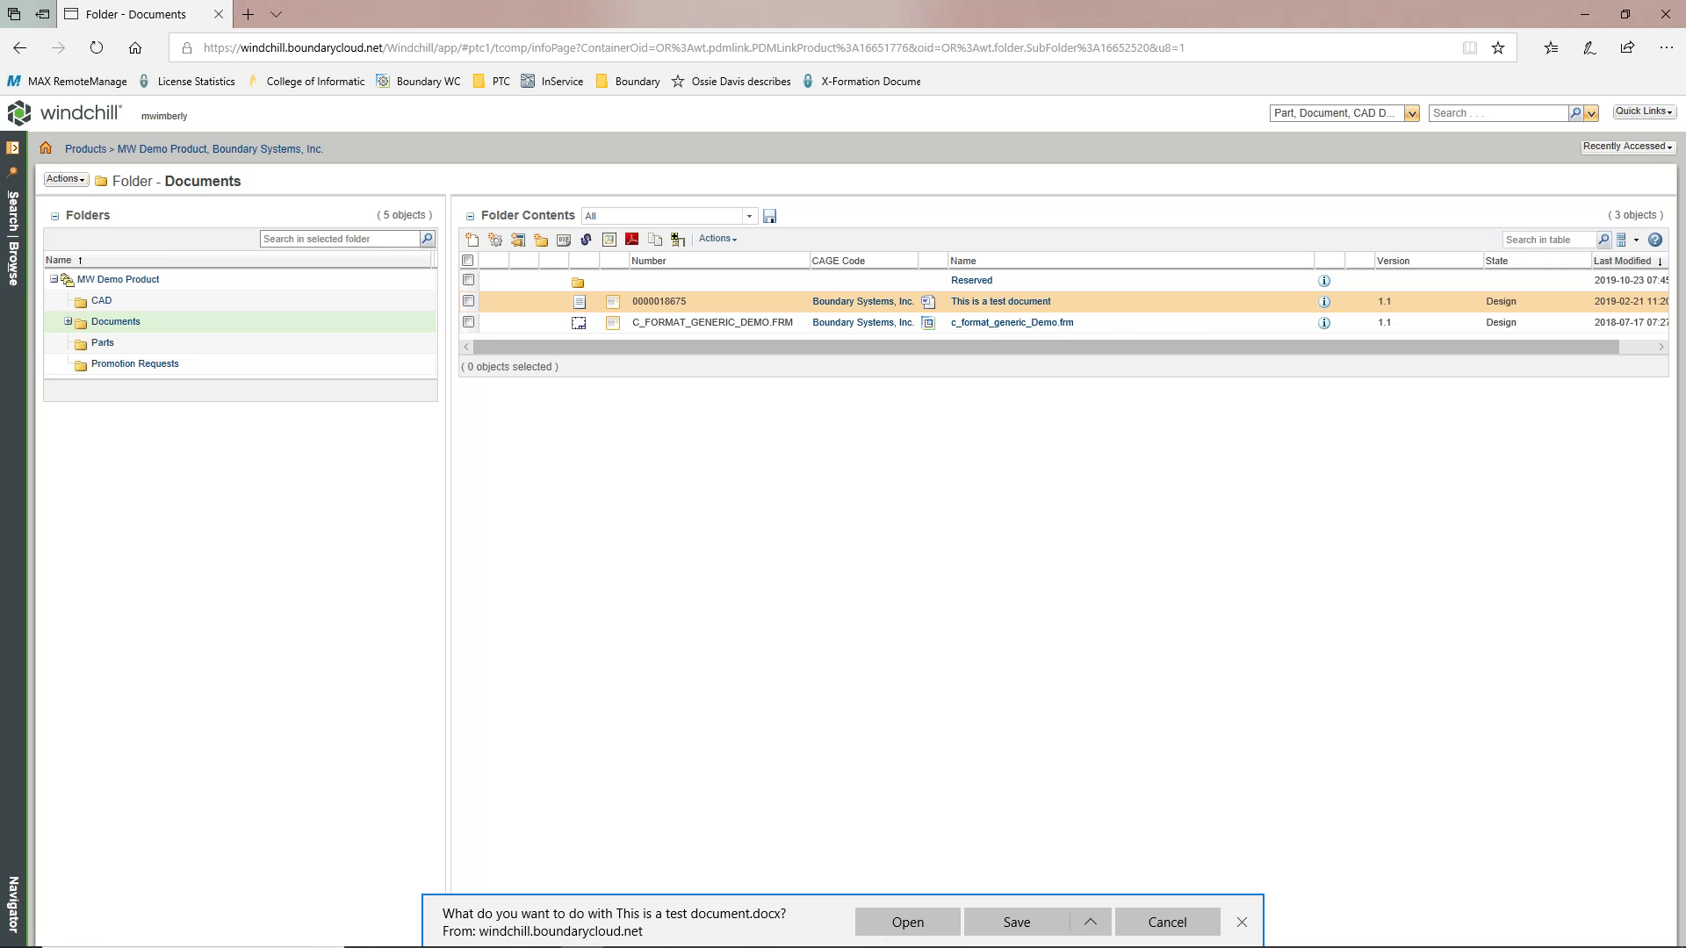
click(1018, 924)
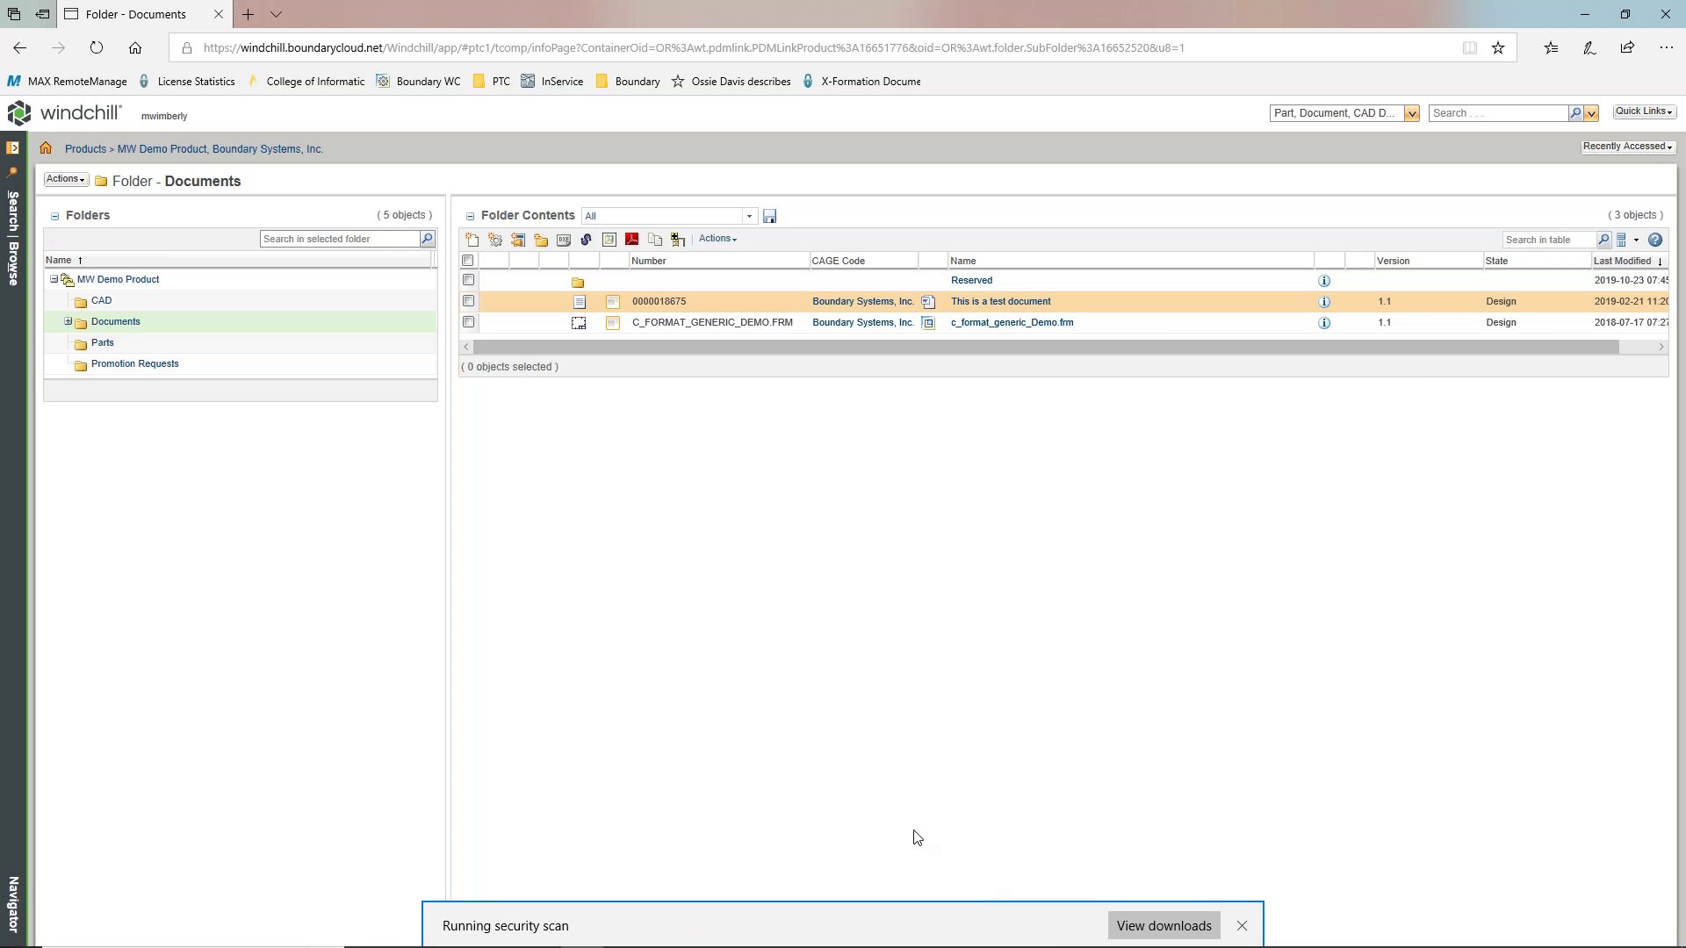
click(944, 929)
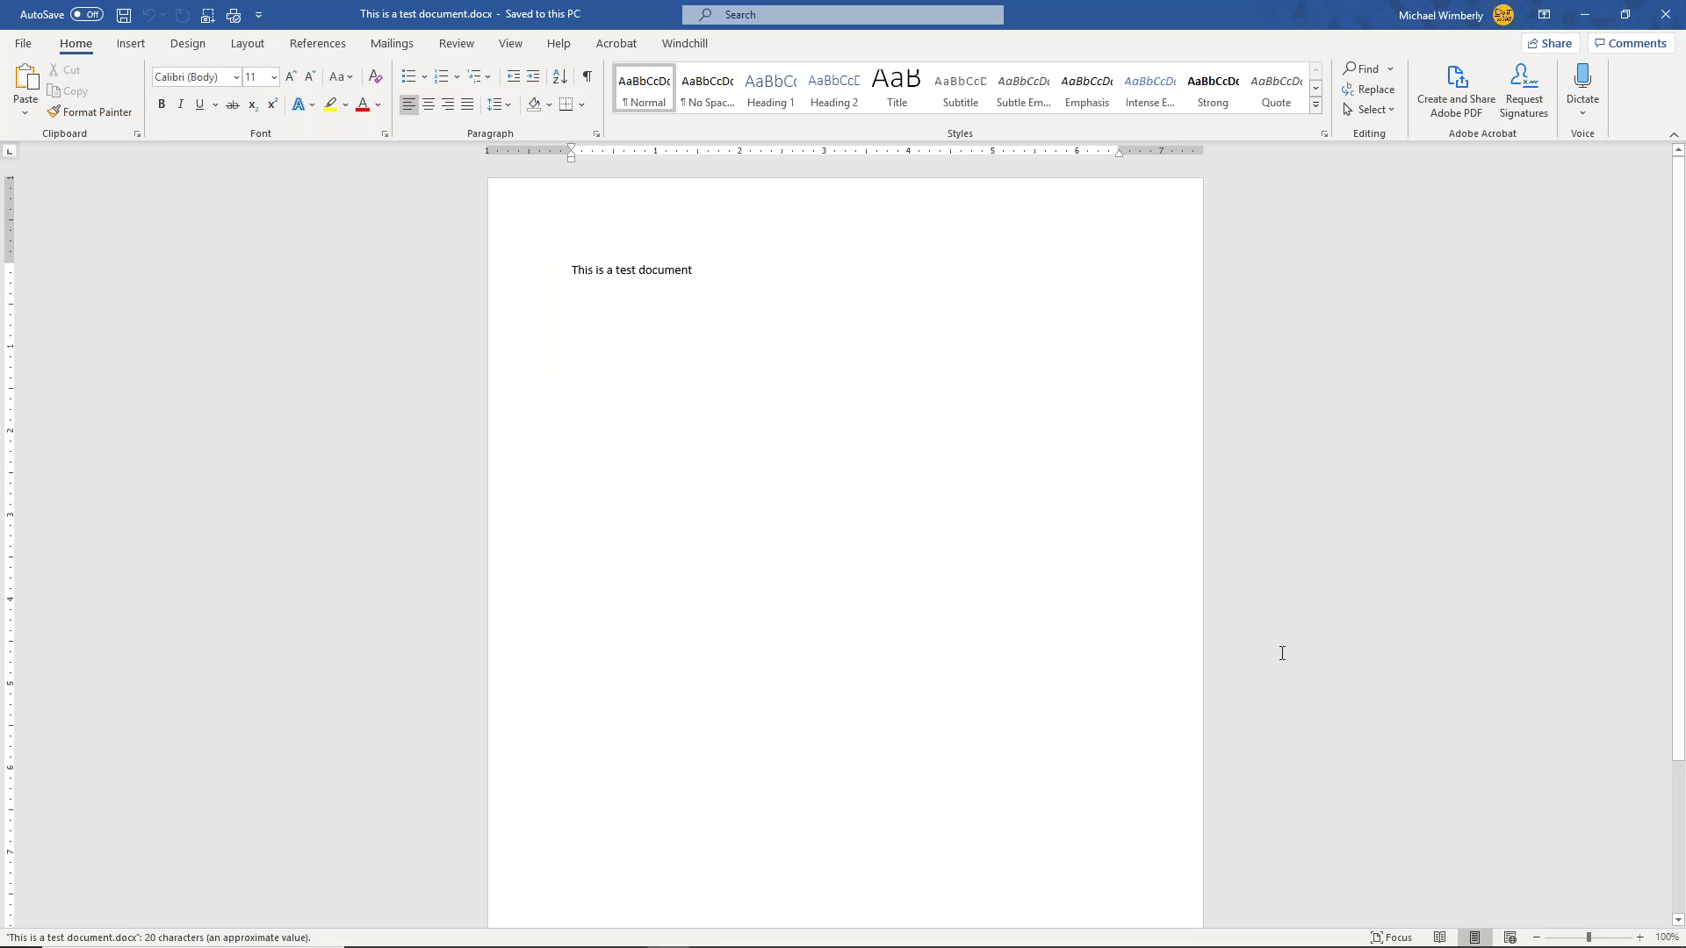
- Add the line 'This is new text' under the first line, save, and close Word
click(721, 273)
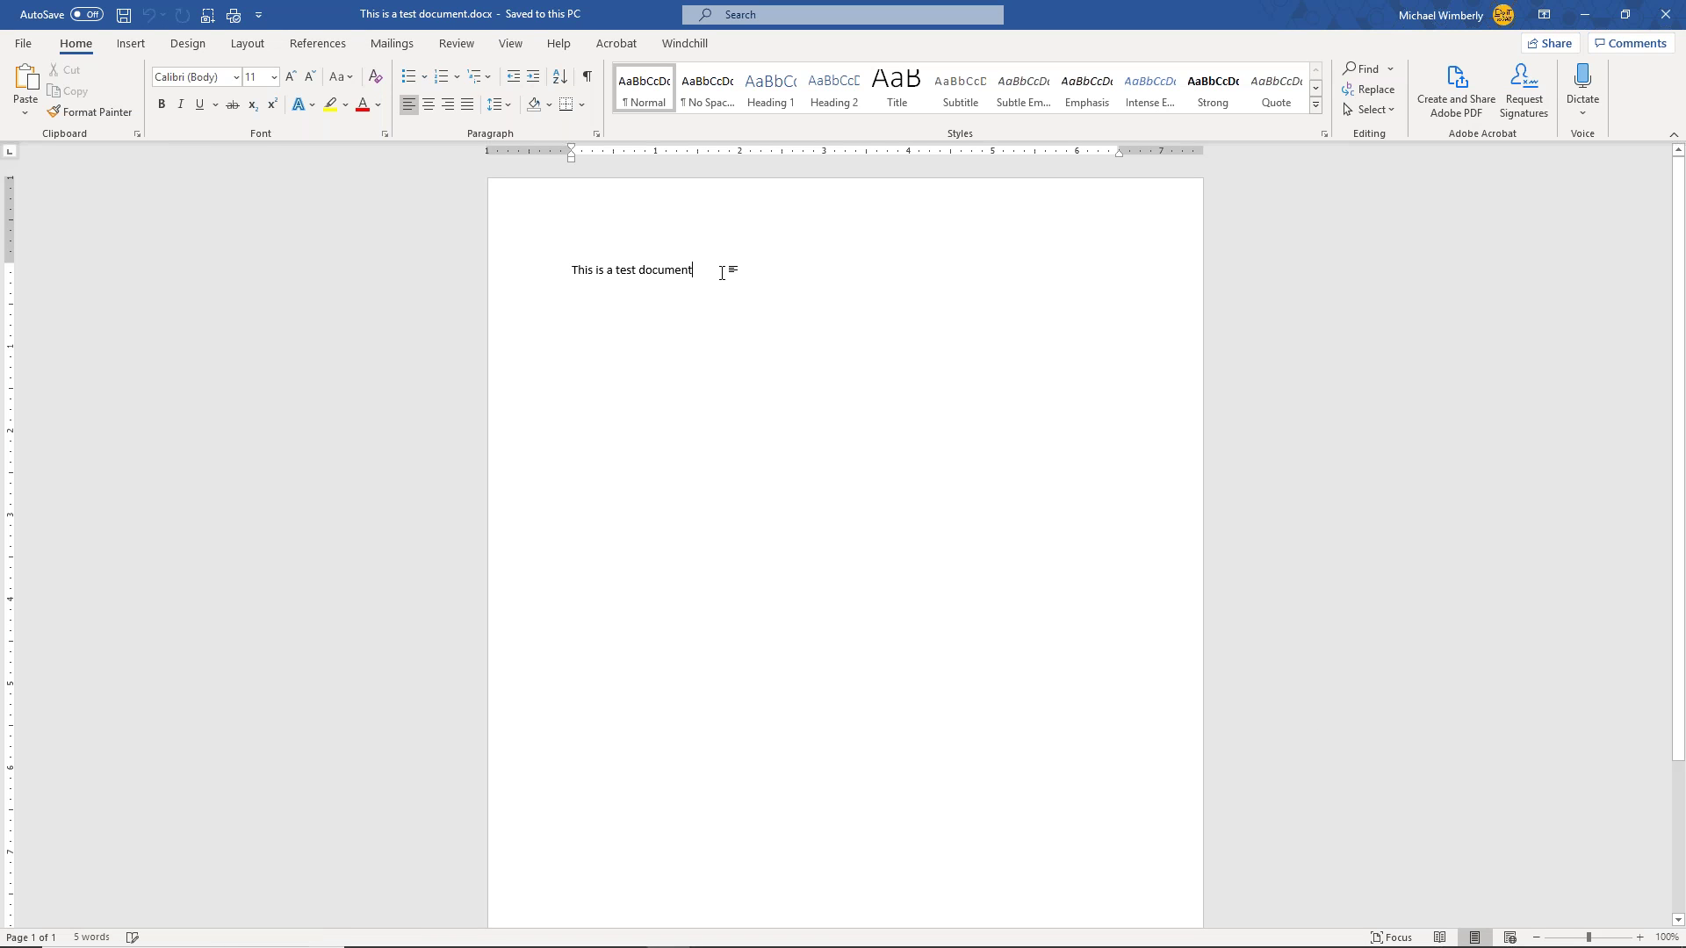
key(Return)
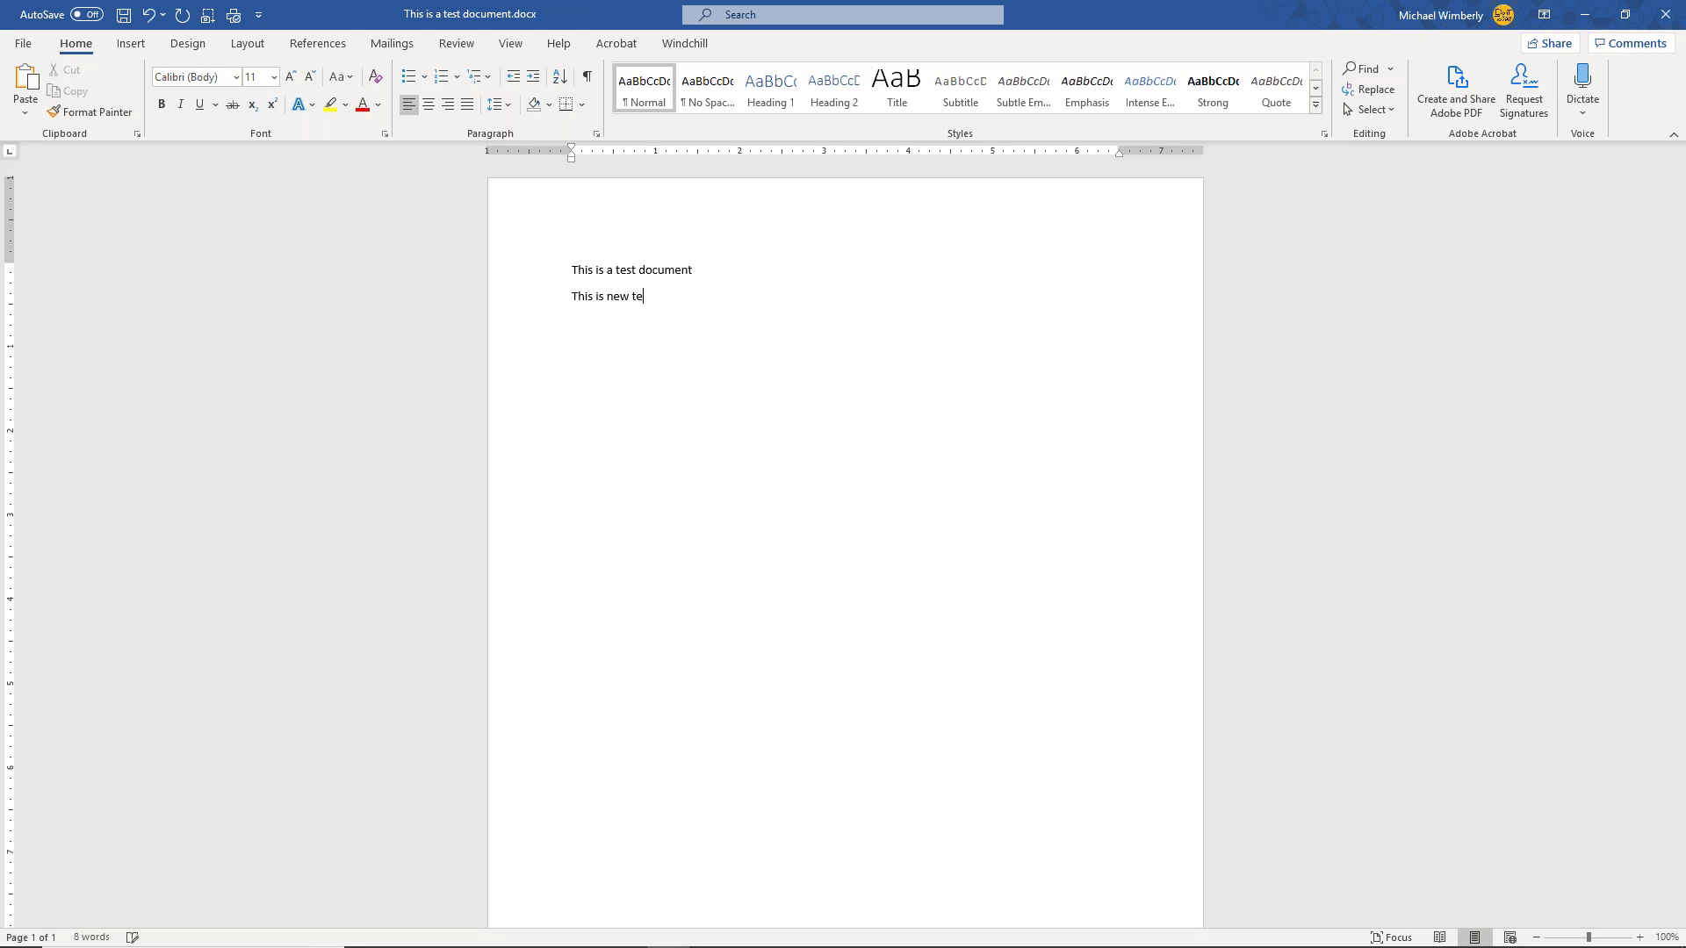
text(This is new text)
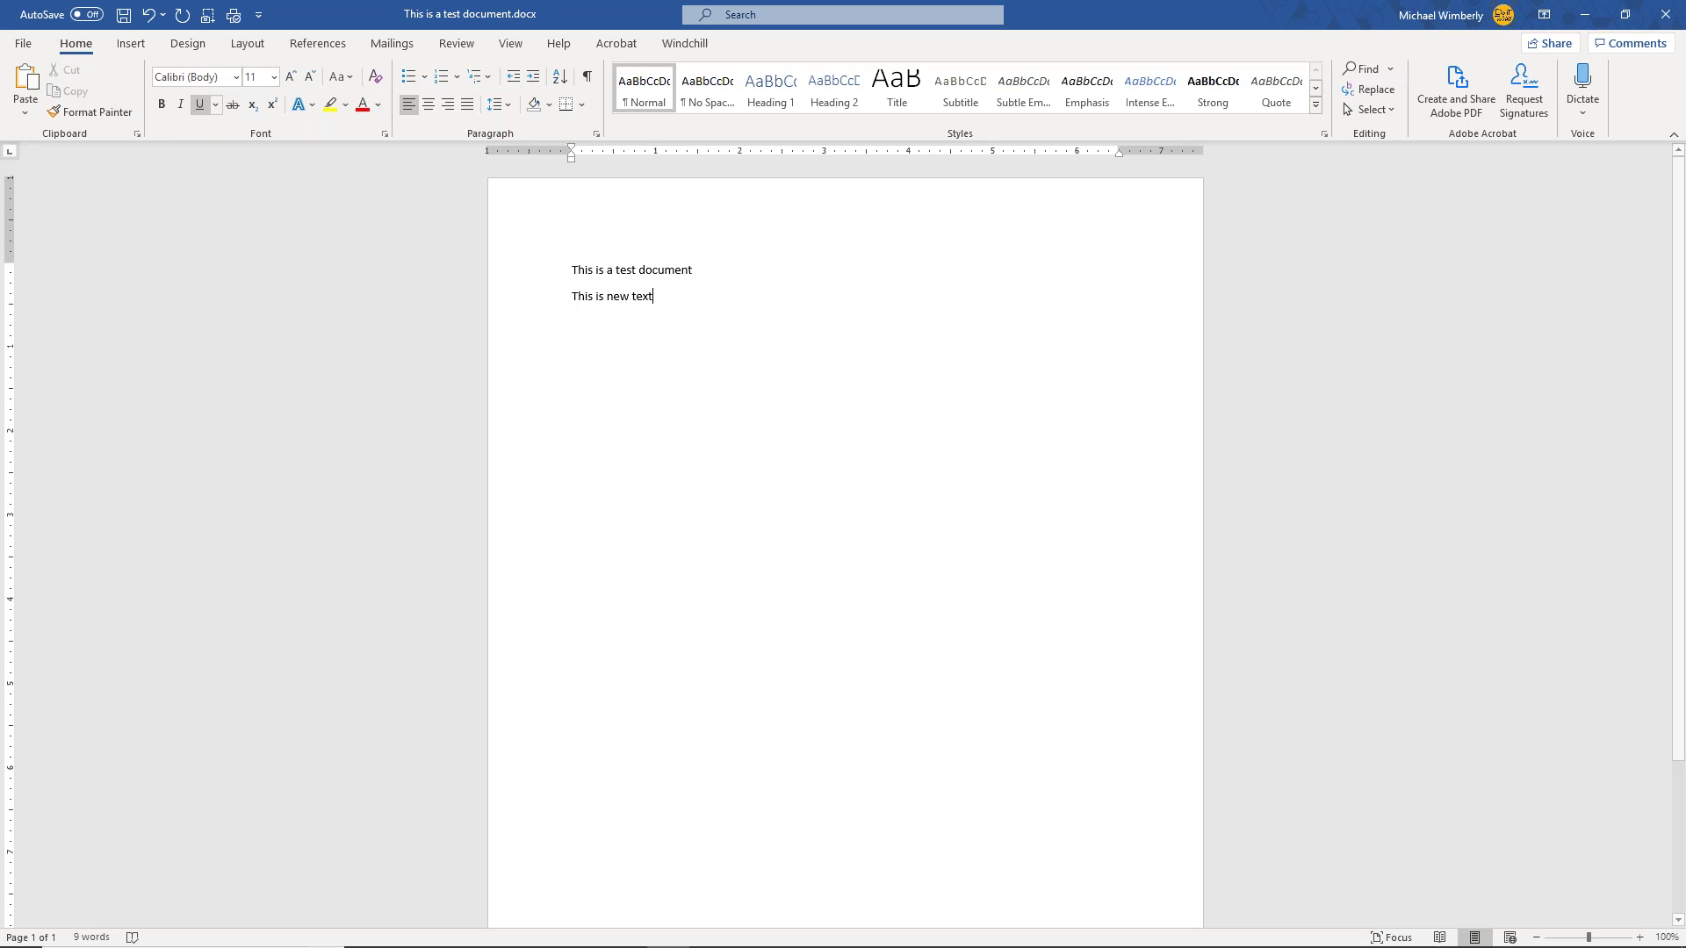
click(123, 15)
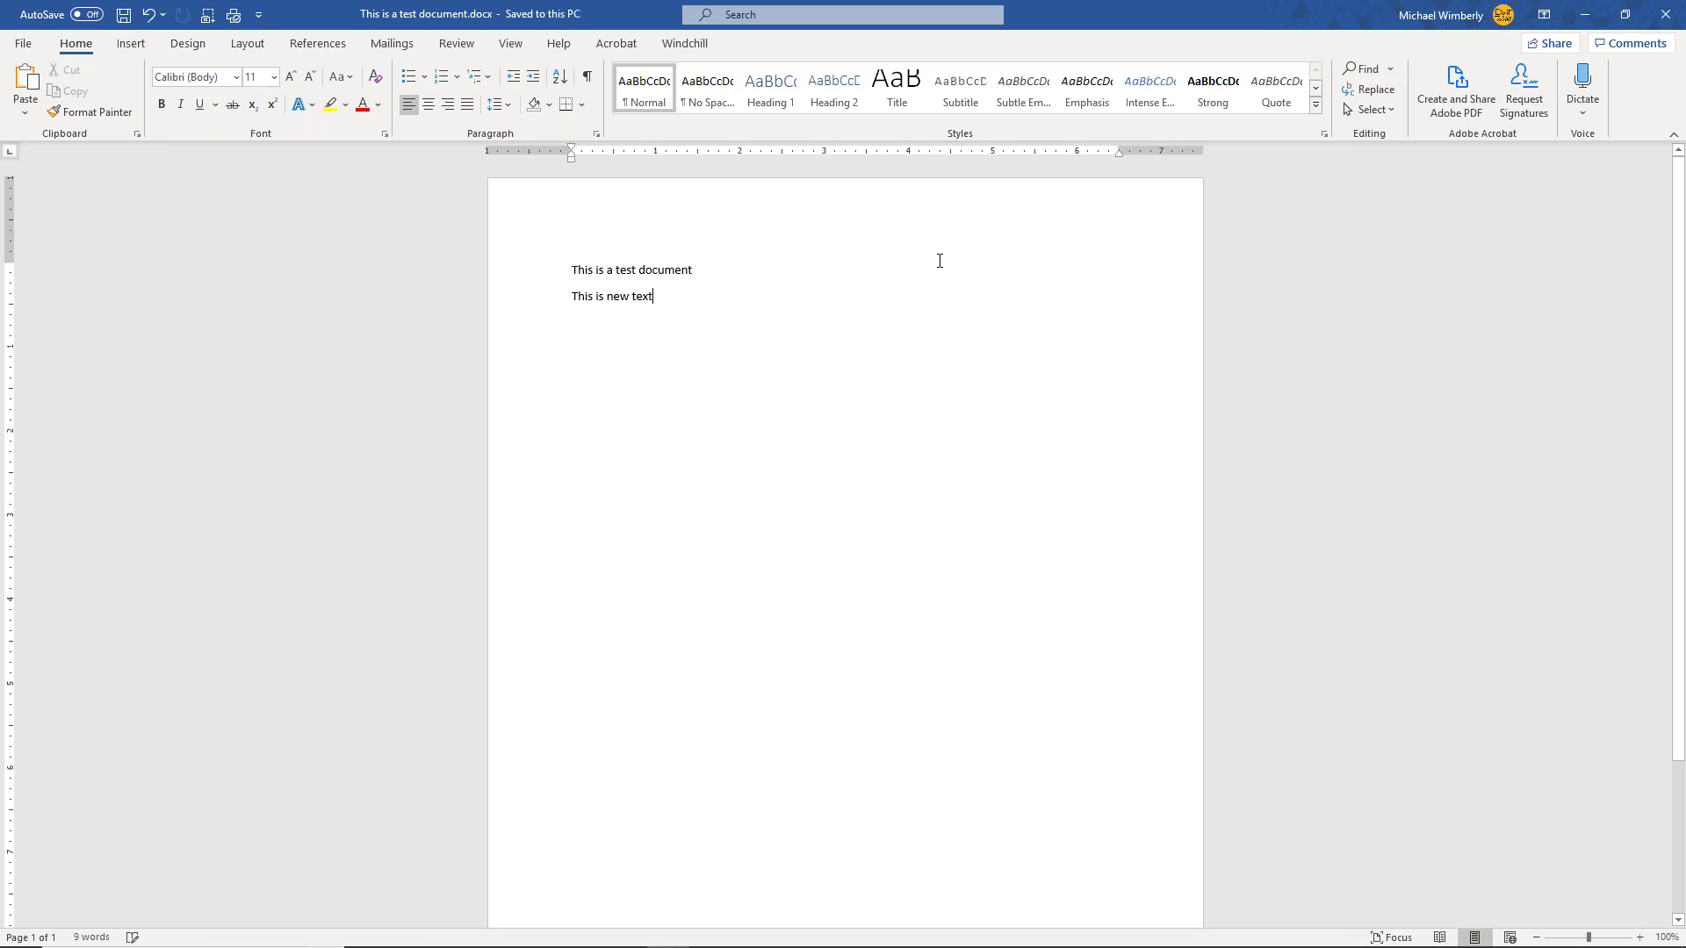
click(1666, 18)
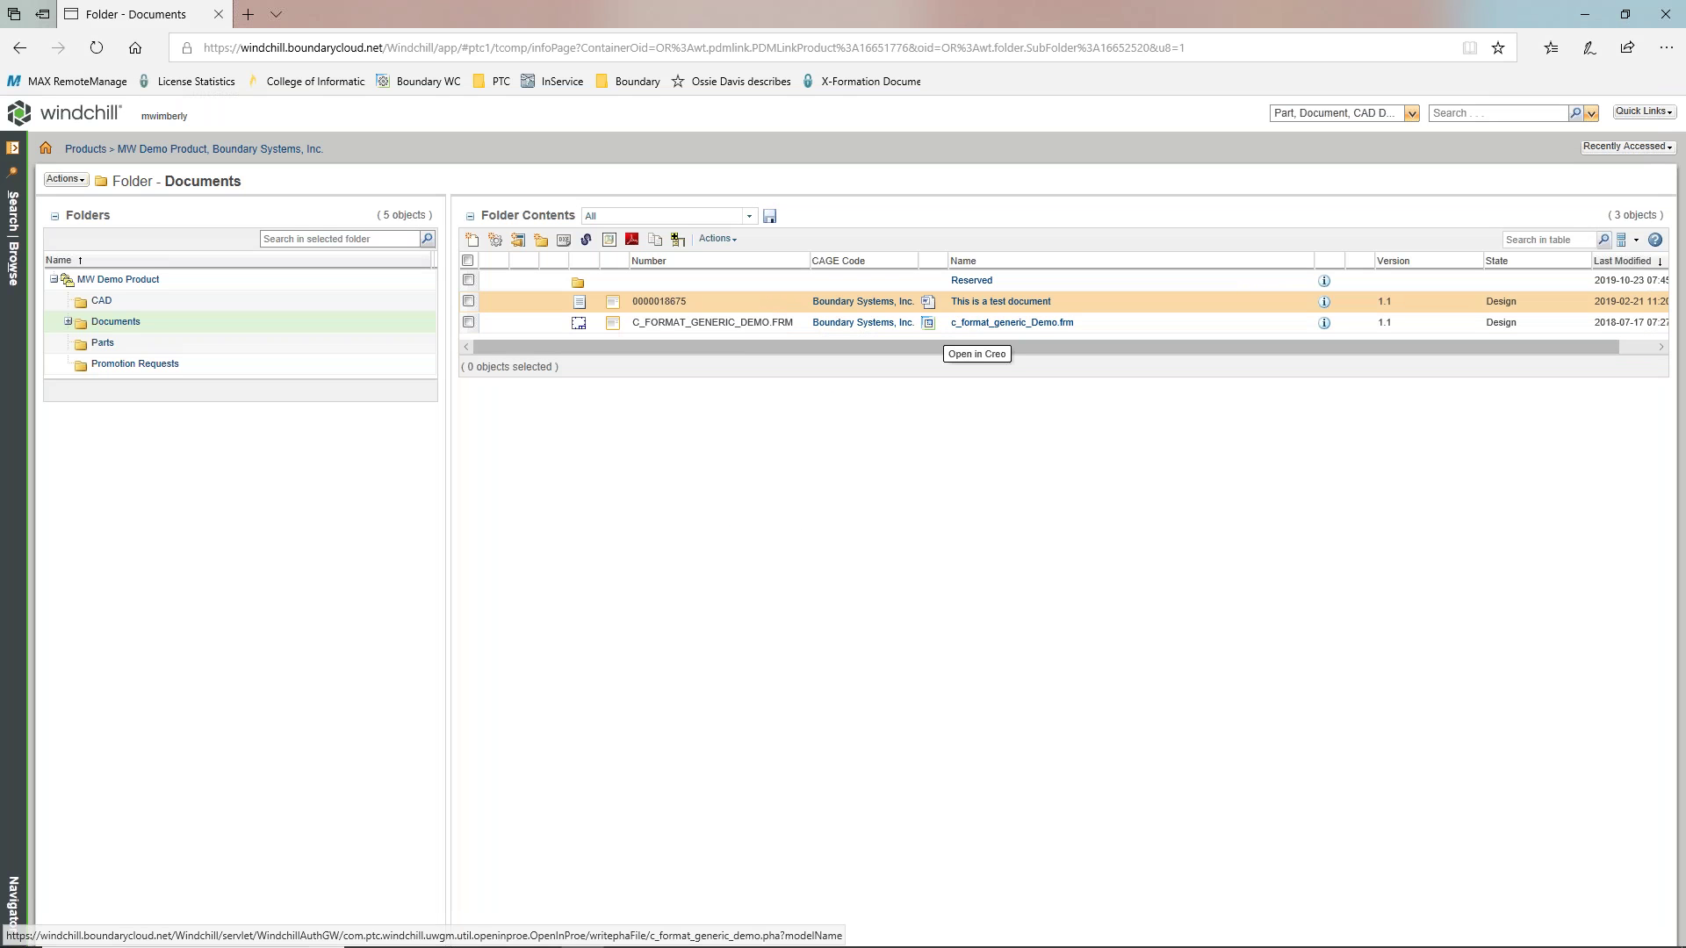
- Check out 'This is a test document' for editing from its context menu
right_click(1088, 298)
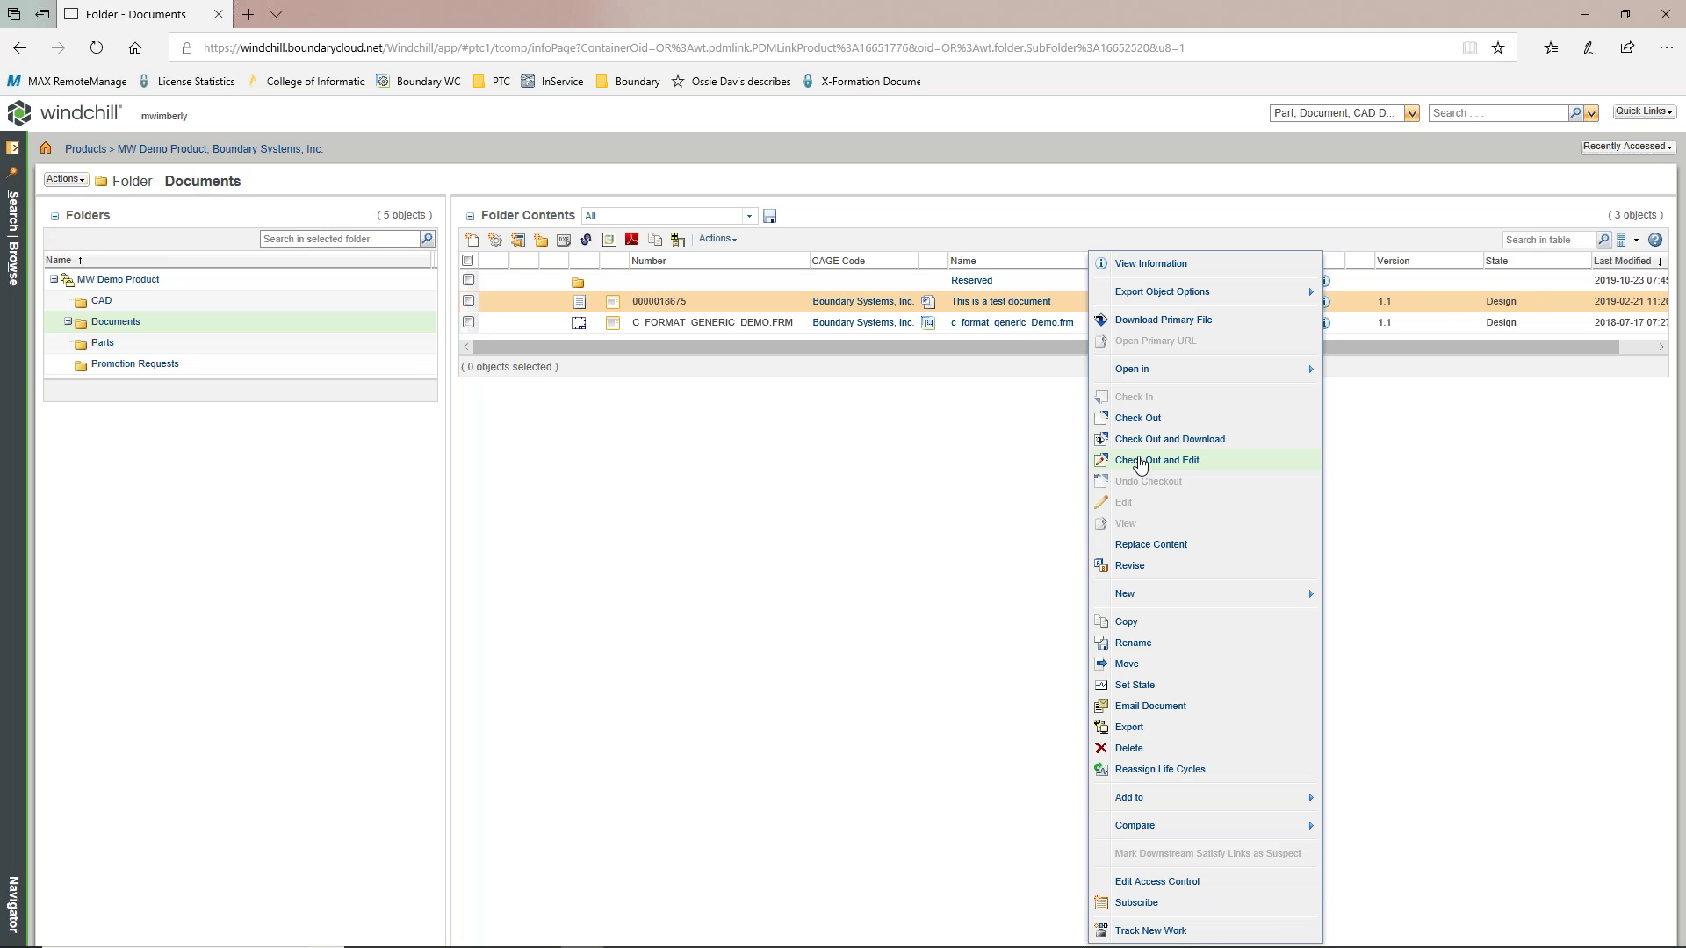
click(1140, 462)
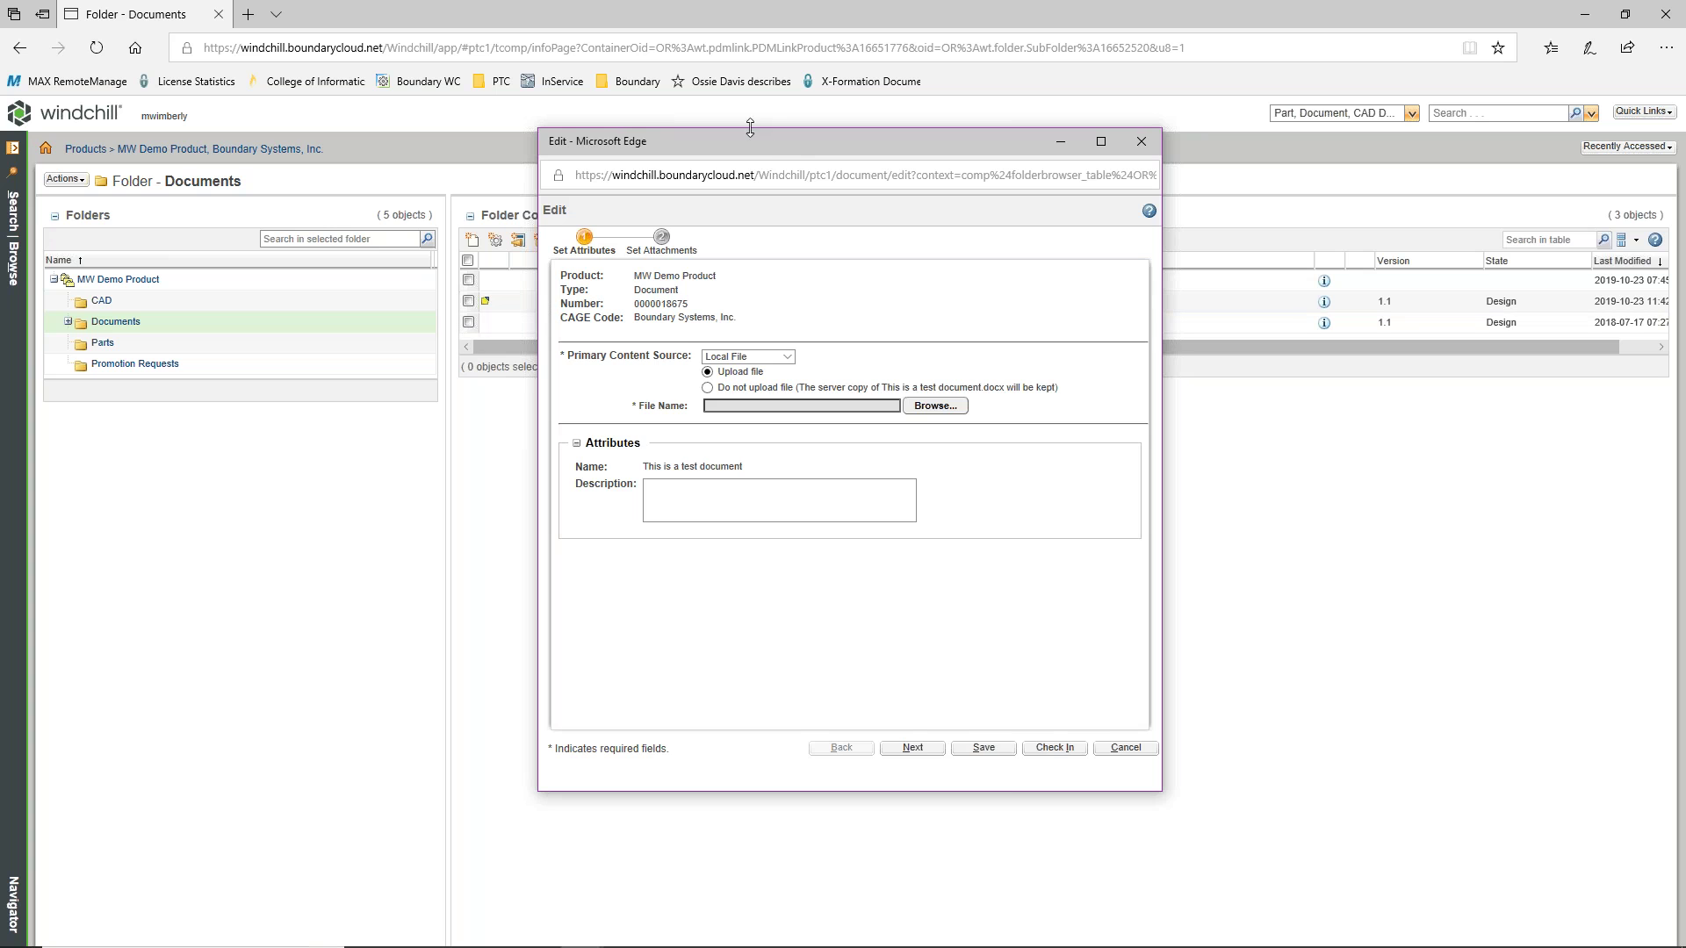
- Keep Local File as the content source and browse Downloads in detailed list view
drag(727, 143, 761, 201)
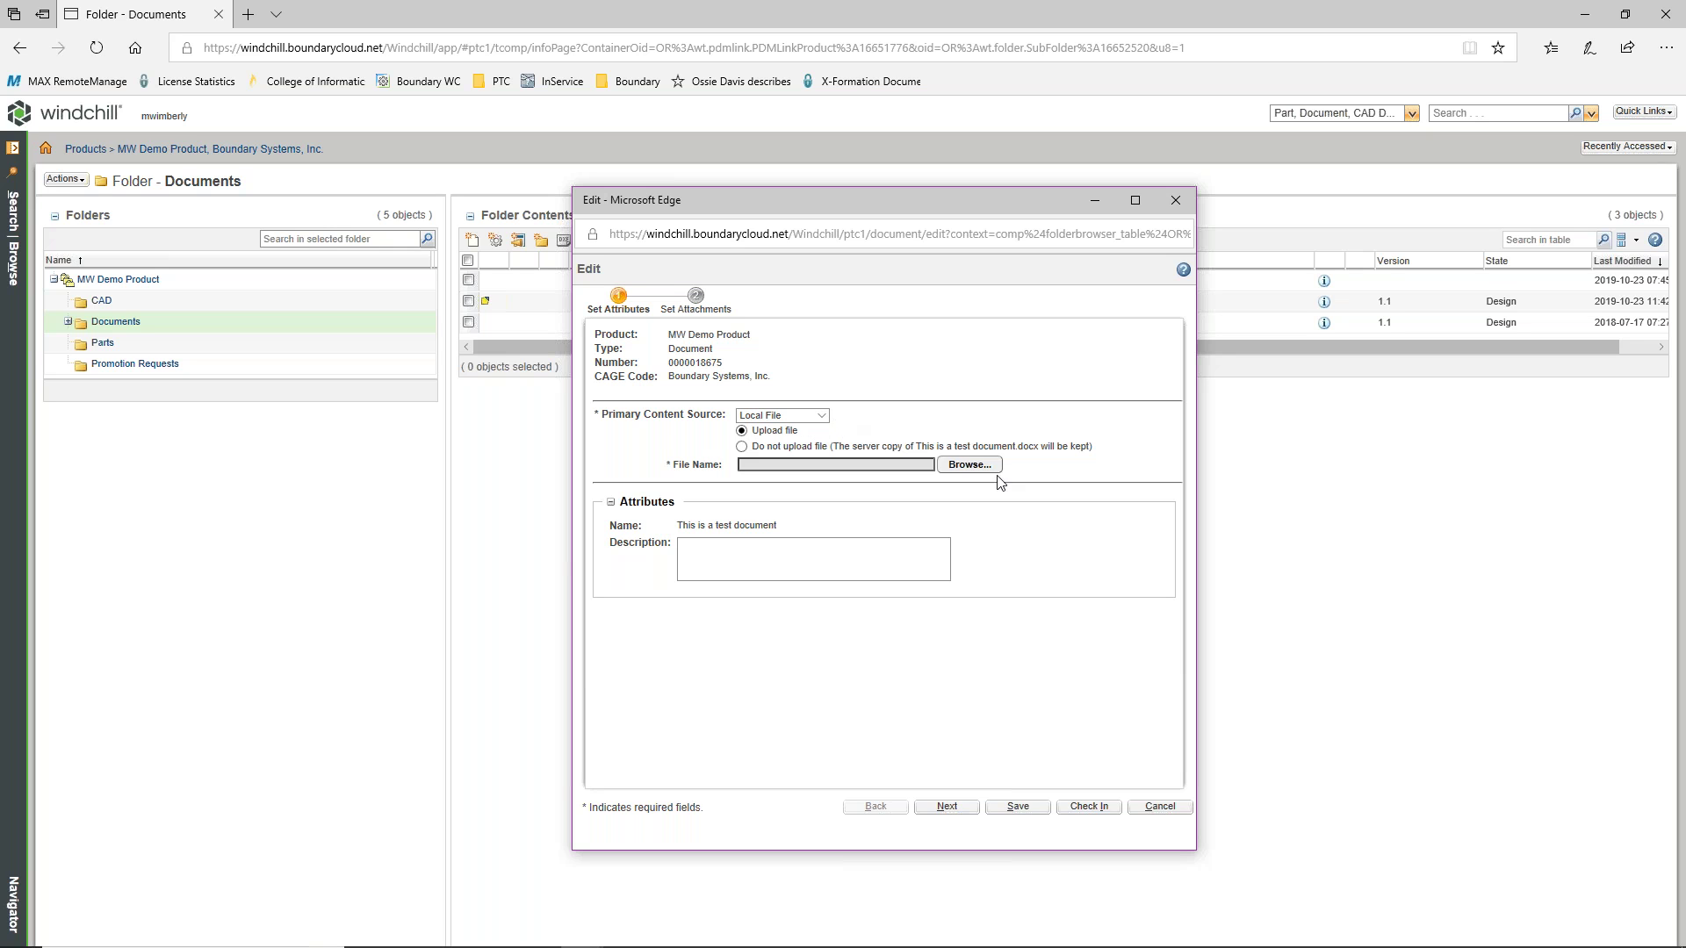
click(821, 416)
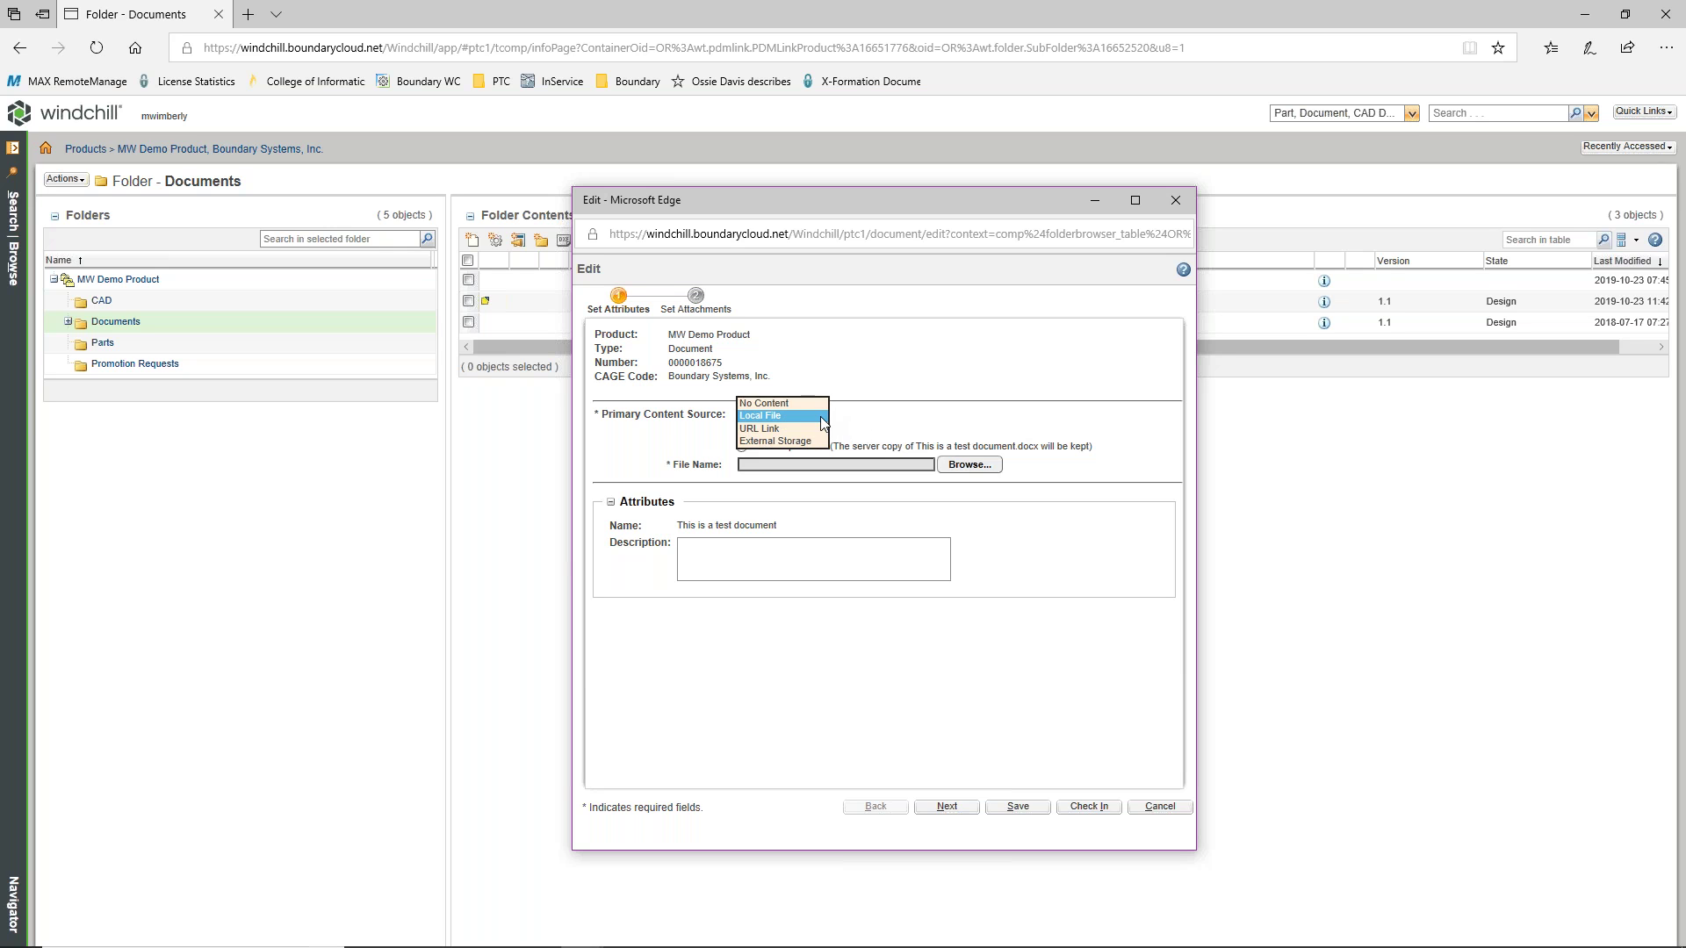
click(807, 417)
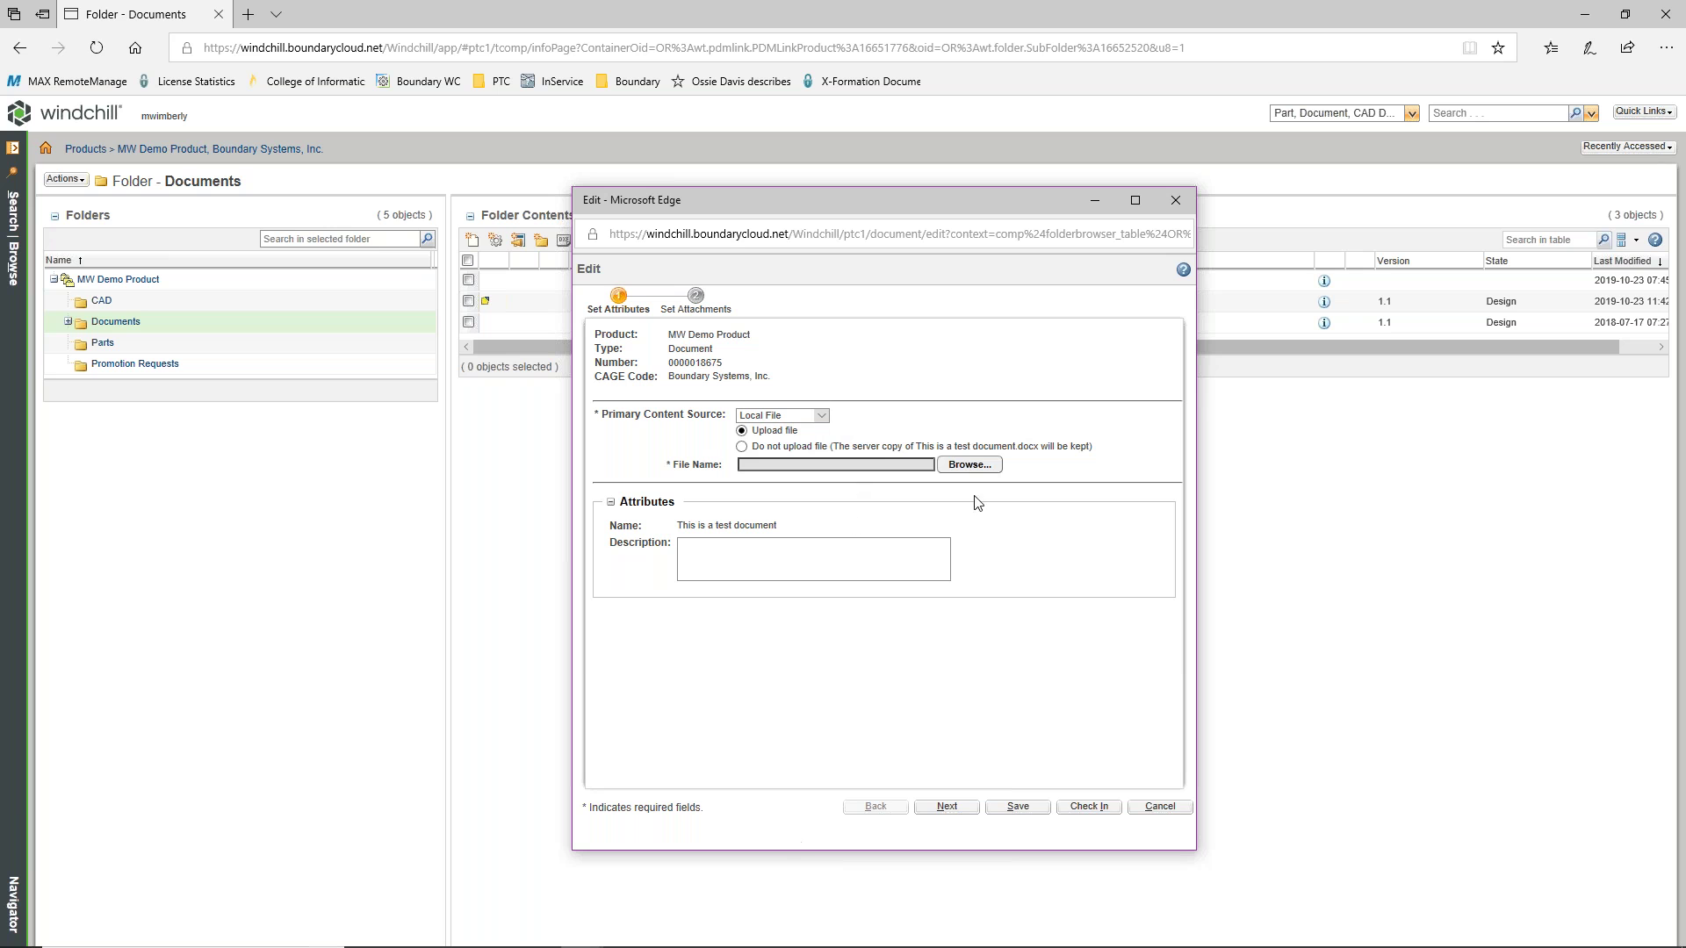
click(969, 465)
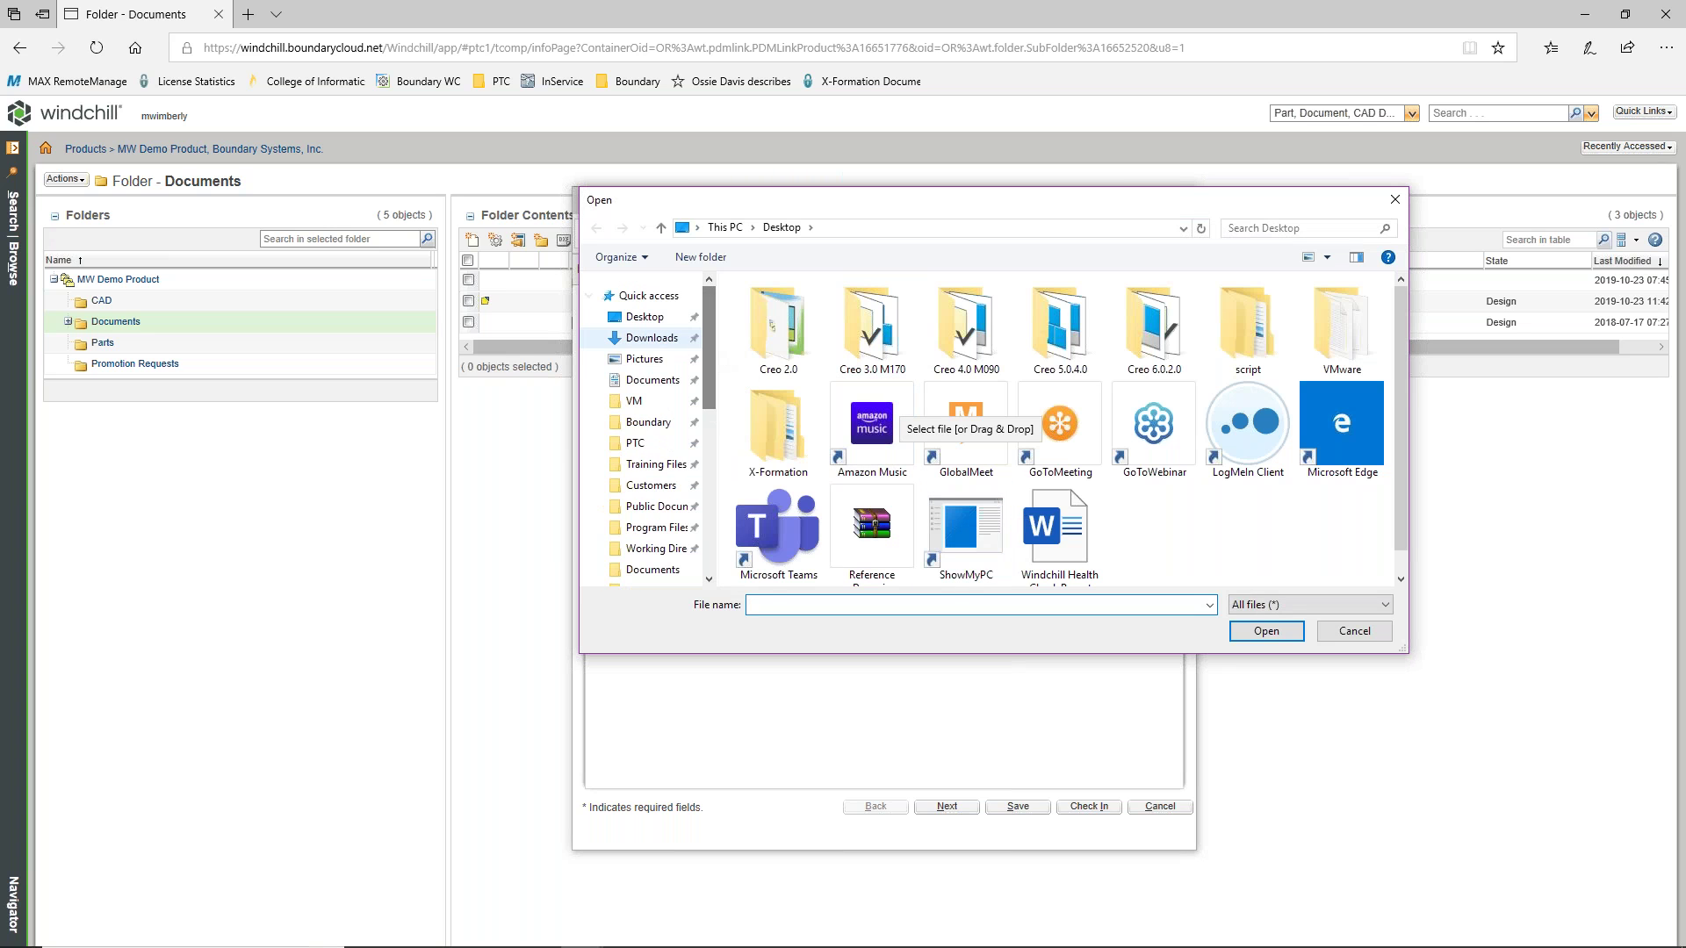
click(651, 337)
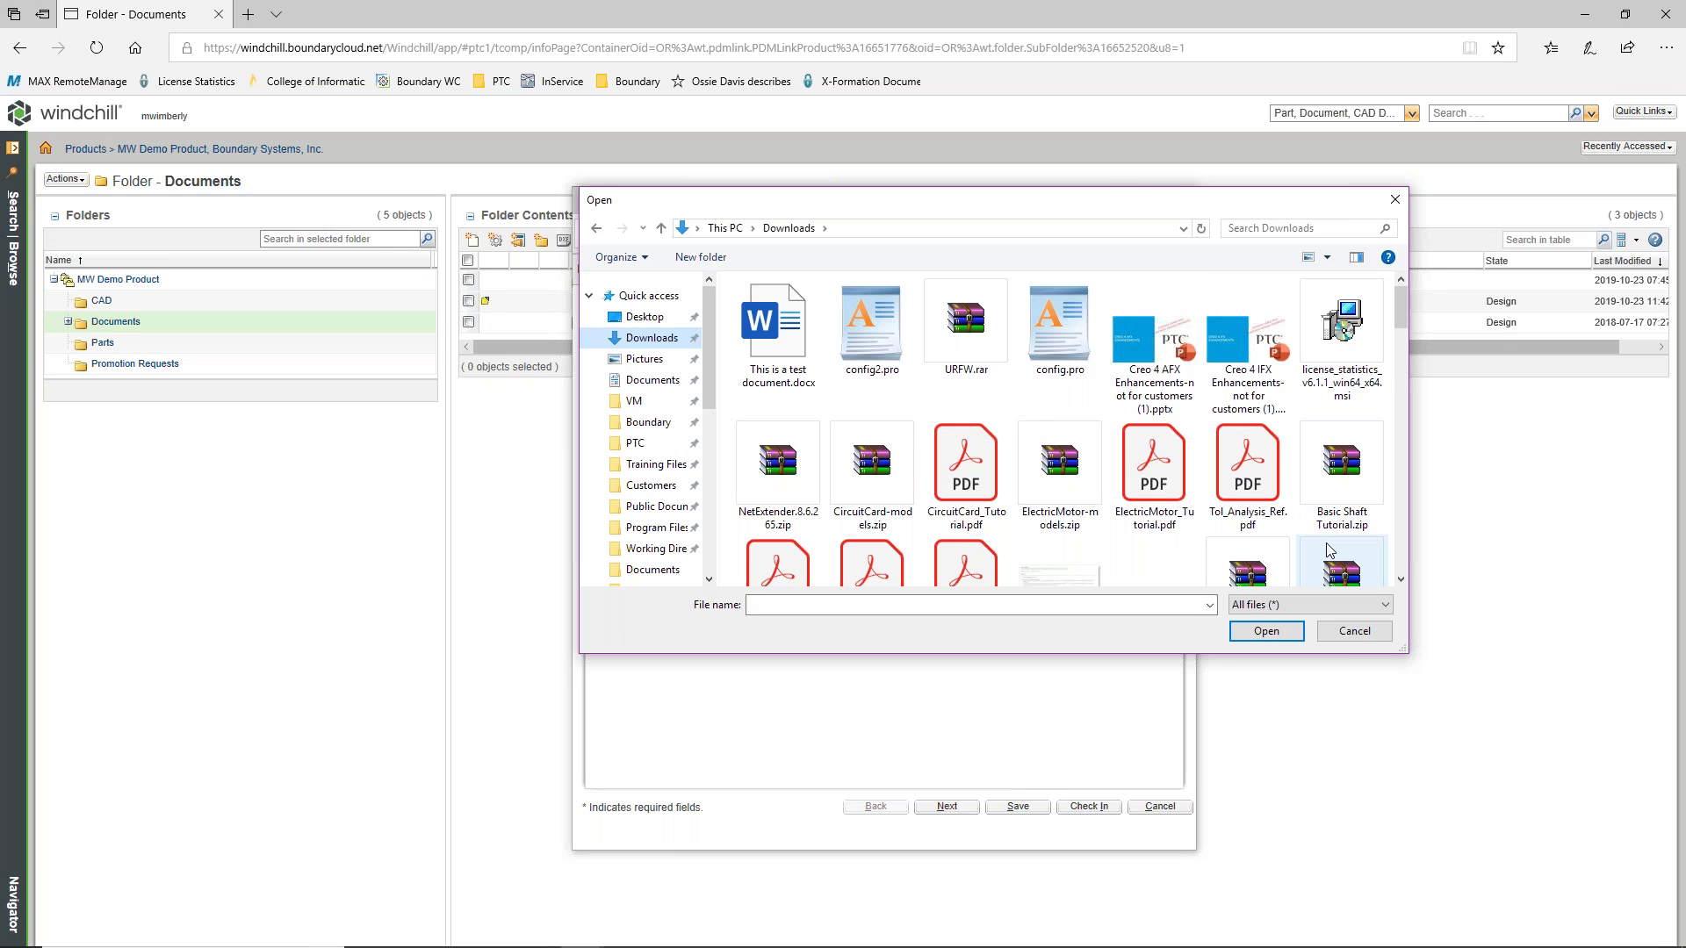
click(1327, 258)
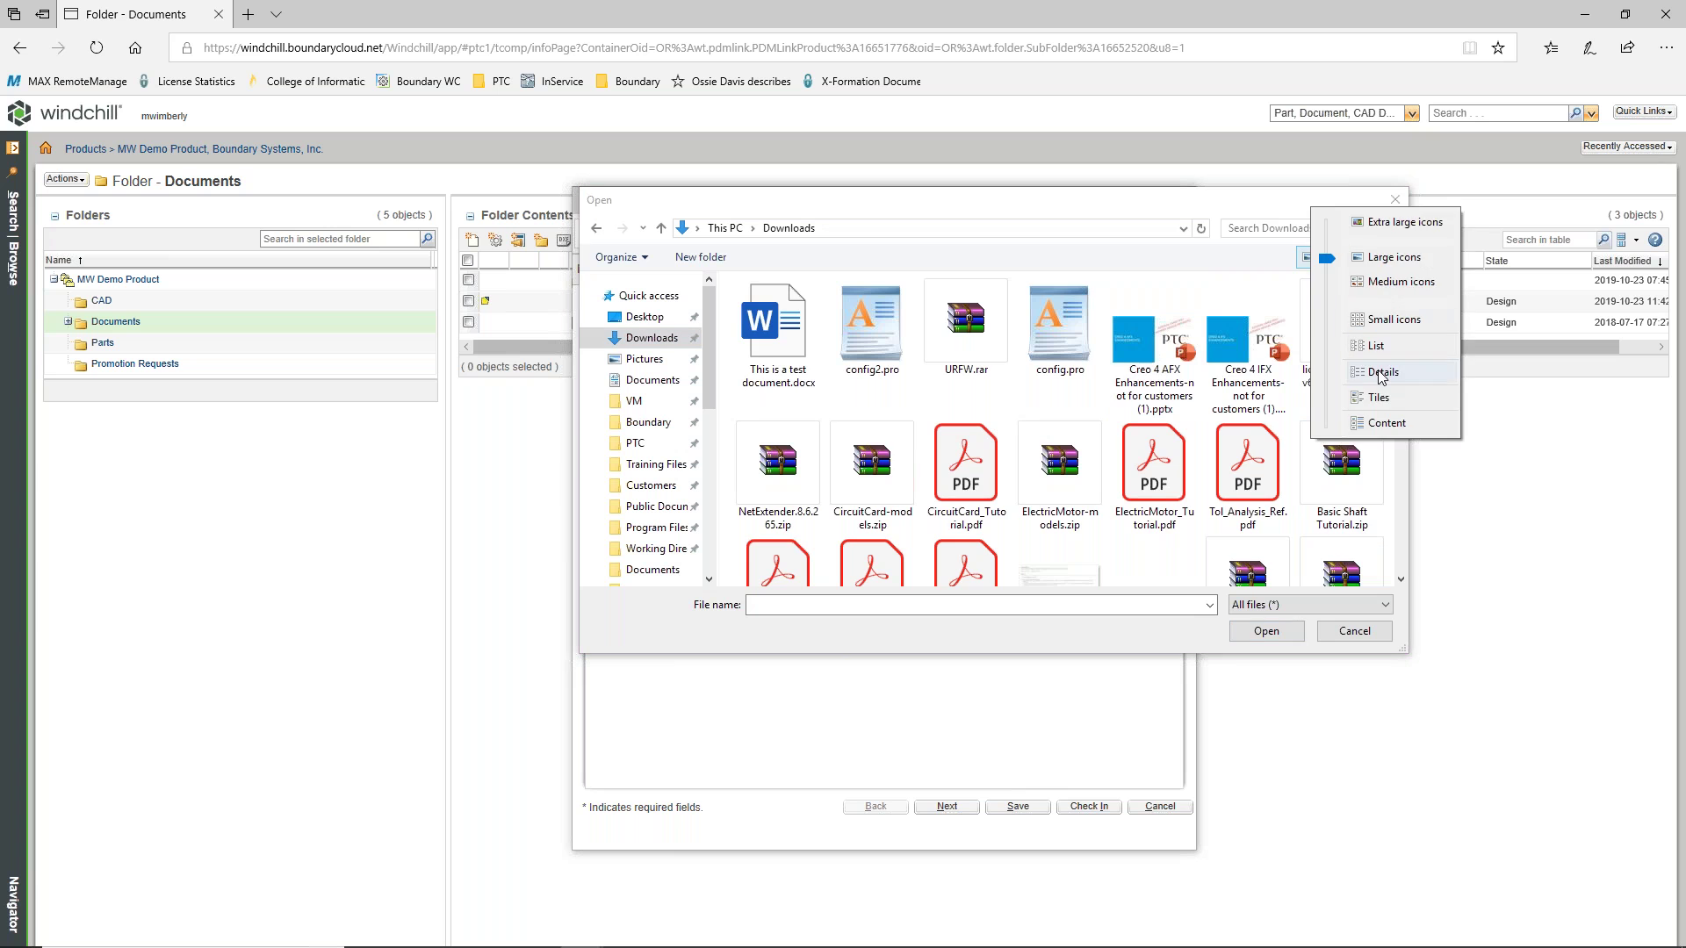
click(1387, 376)
- Upload the edited 'This is a test document.docx' as new content and proceed to Check In
click(966, 308)
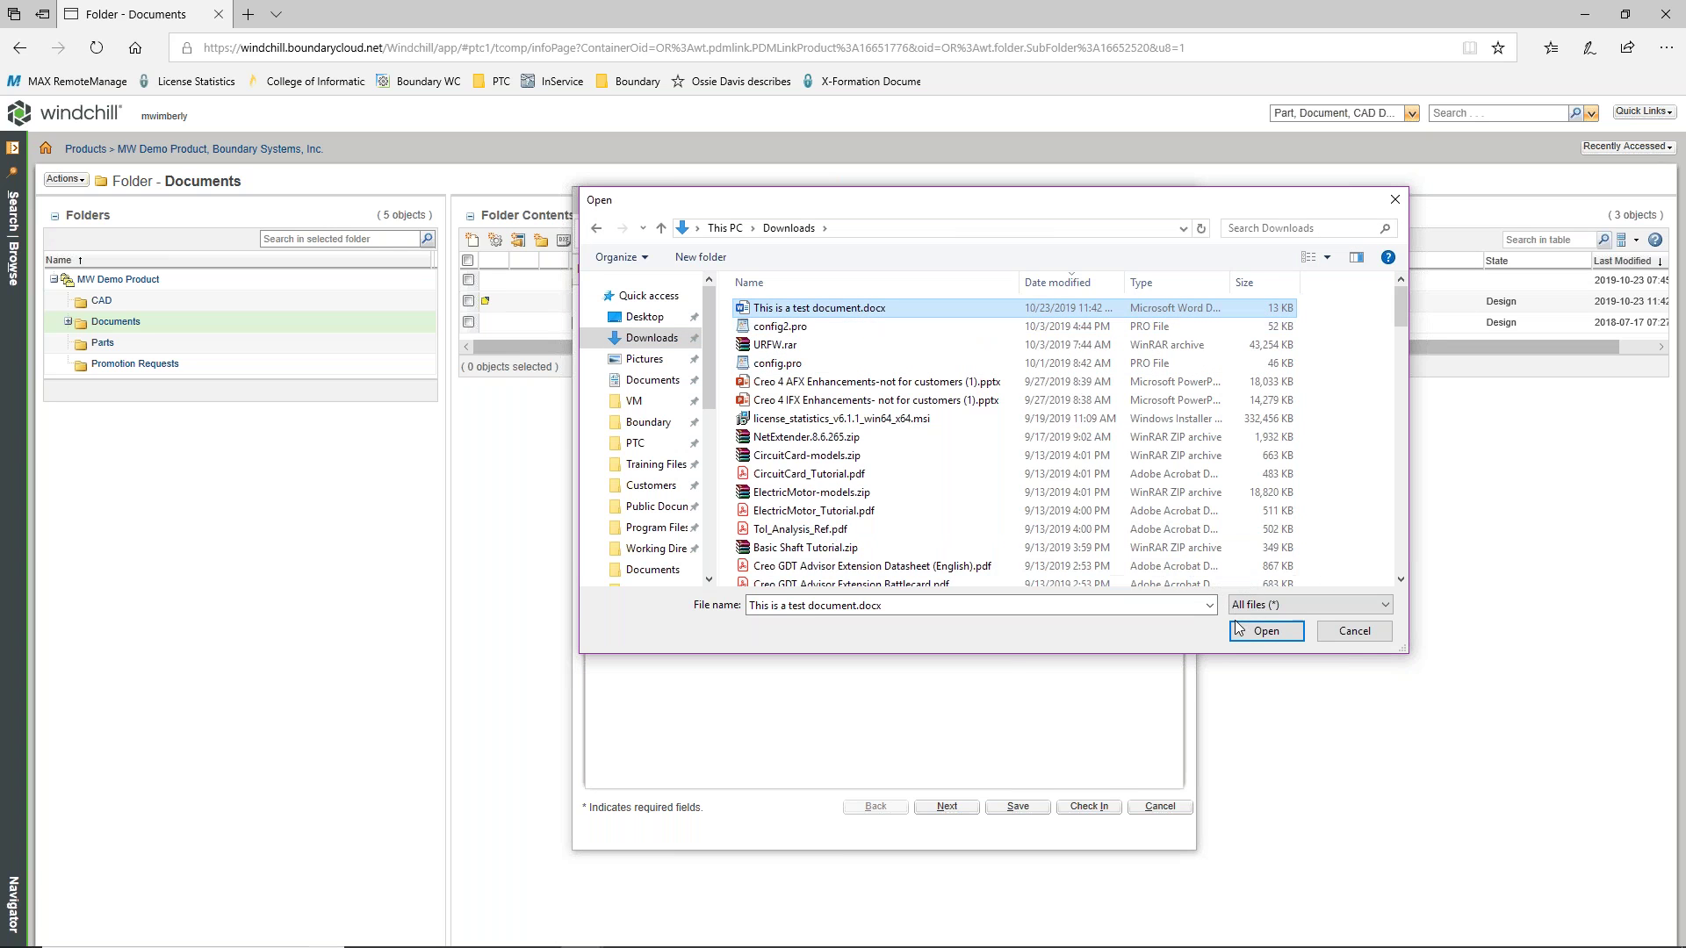
click(1266, 631)
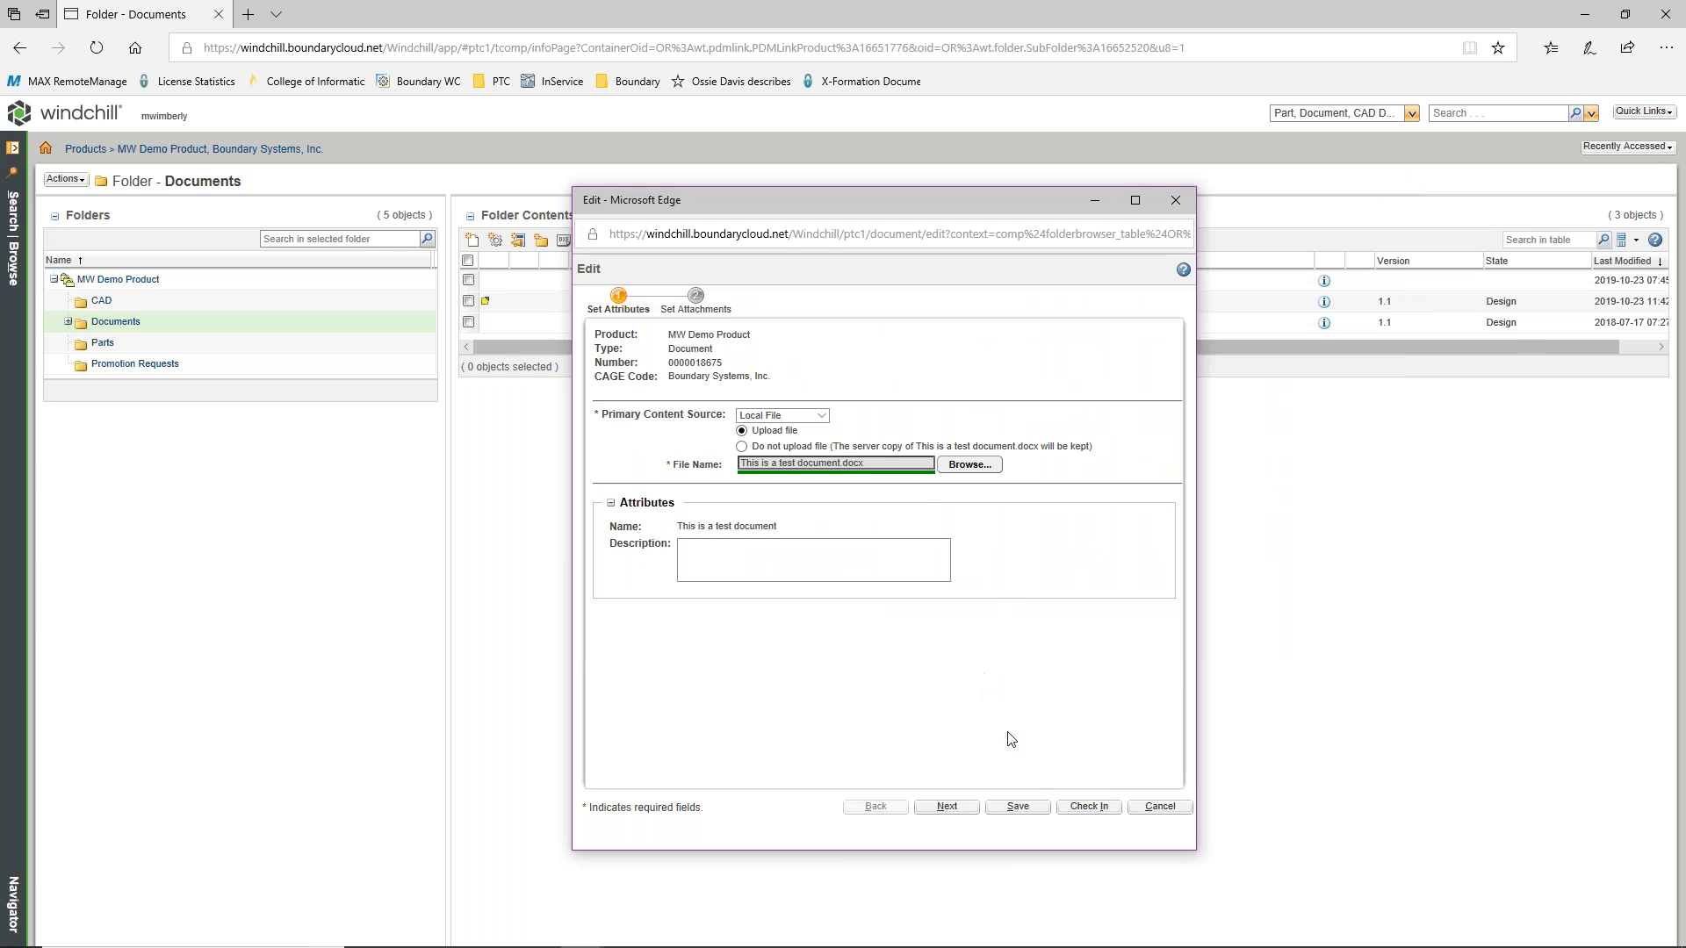
click(946, 808)
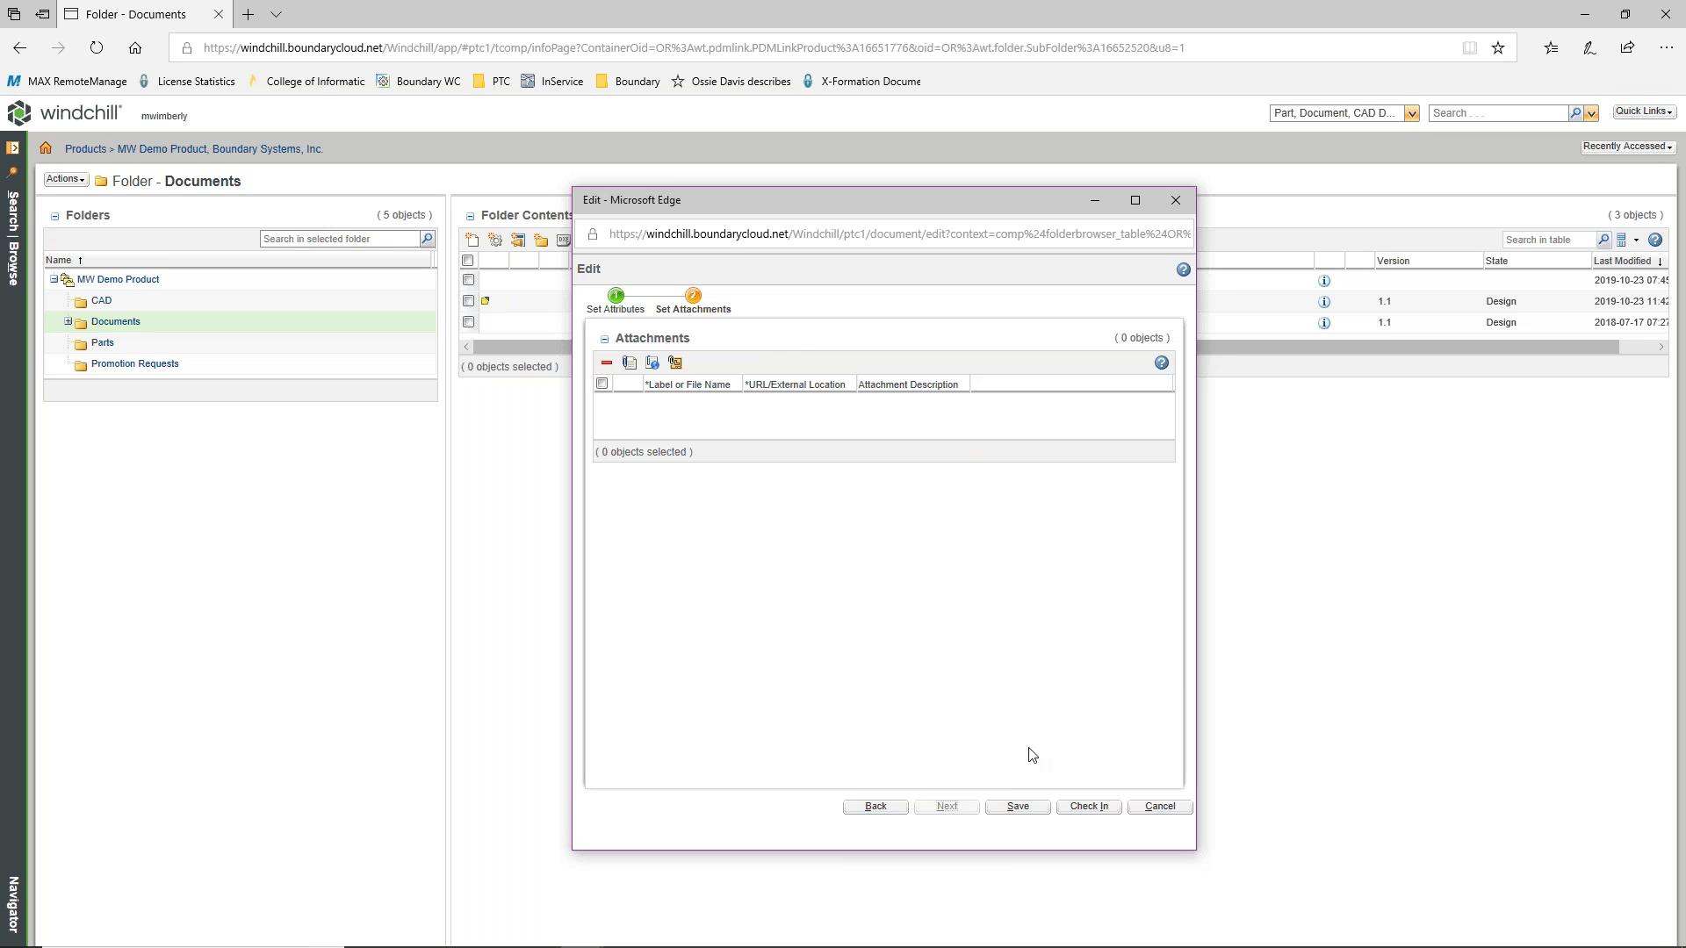
click(1089, 806)
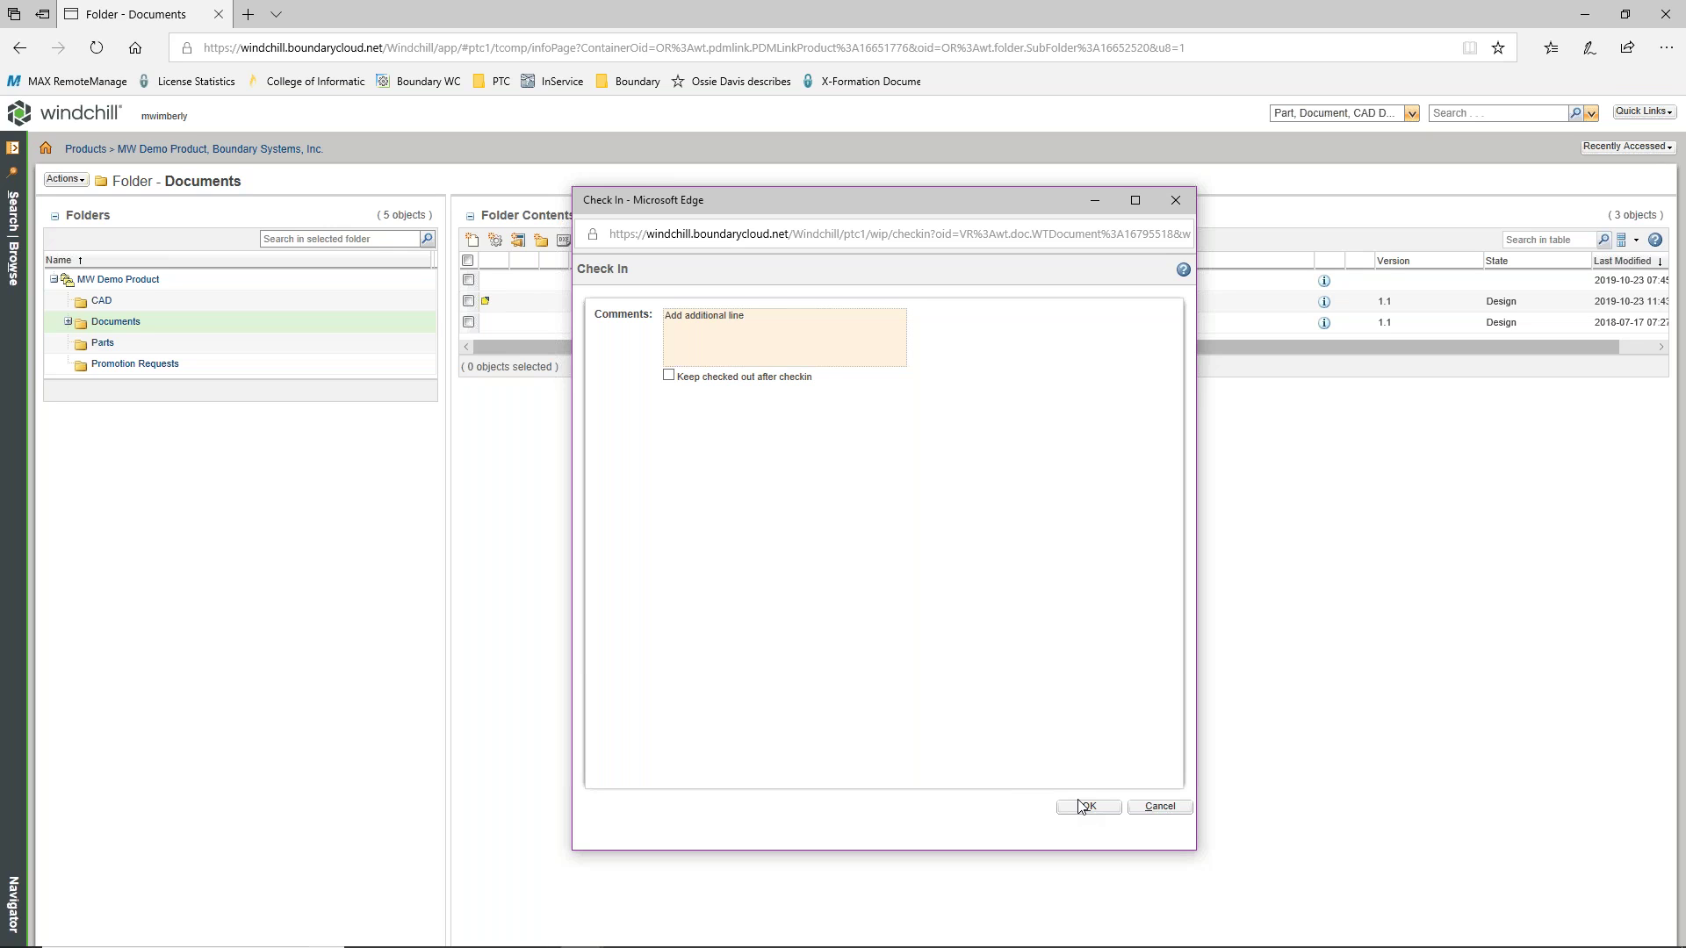
- Confirm the check-in so the test document becomes version 1.2
click(1093, 807)
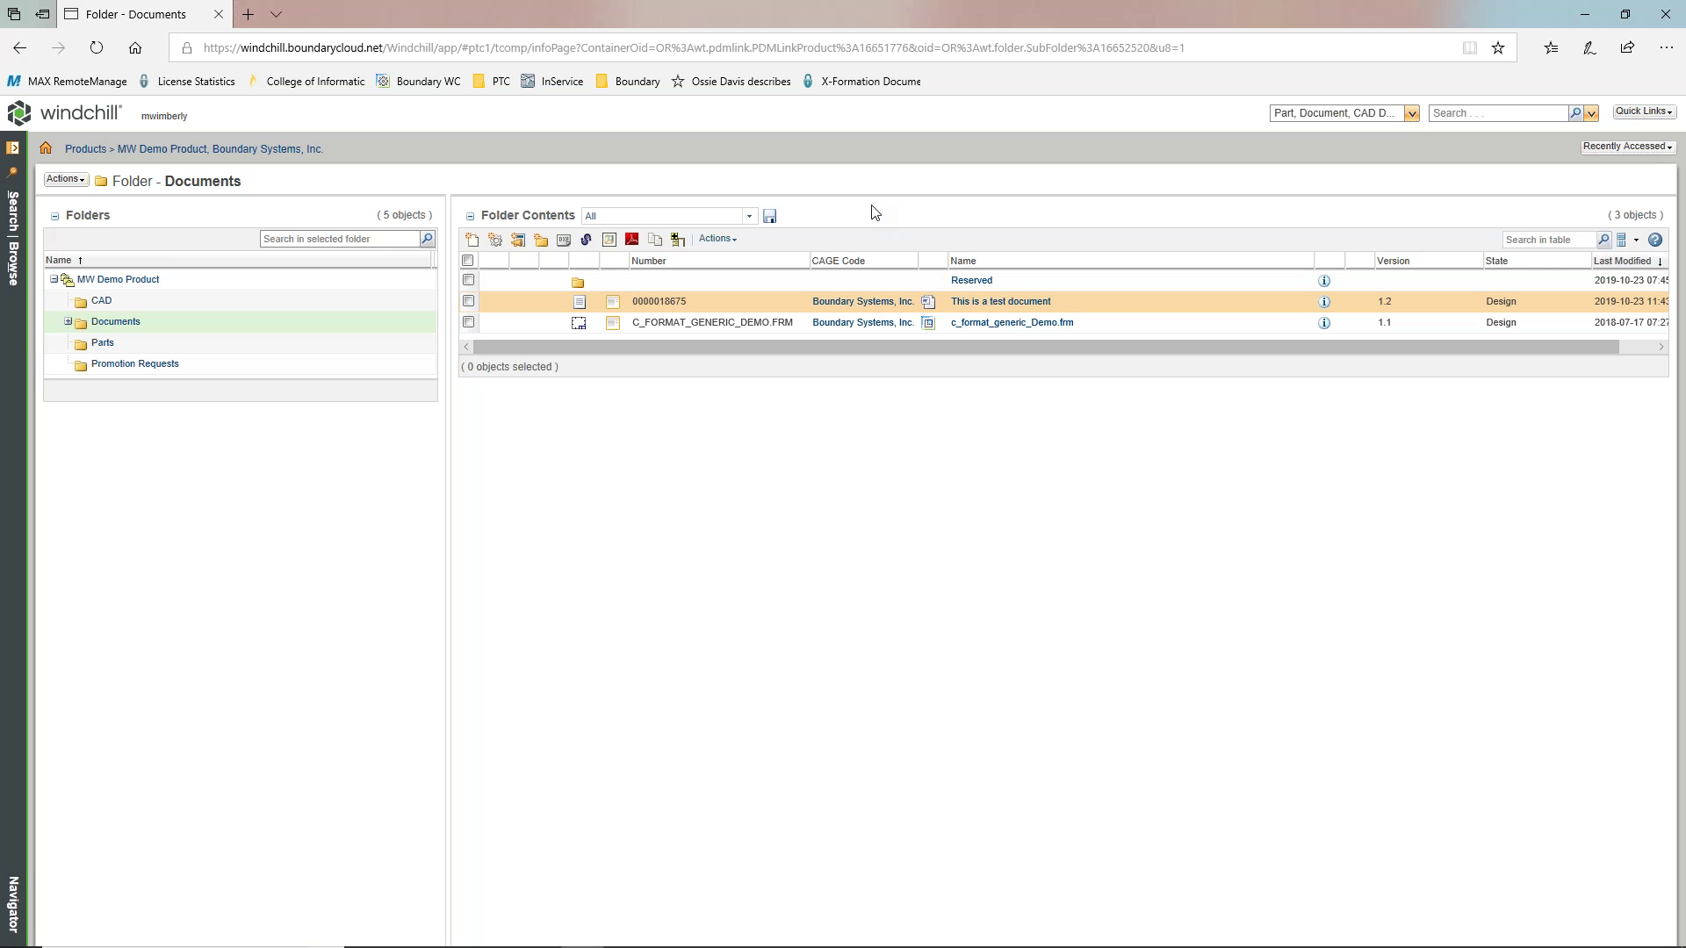
- Download the 64-bit Desktop Integration installer from Software Downloads as setup.msi into PTC and run it
click(1651, 112)
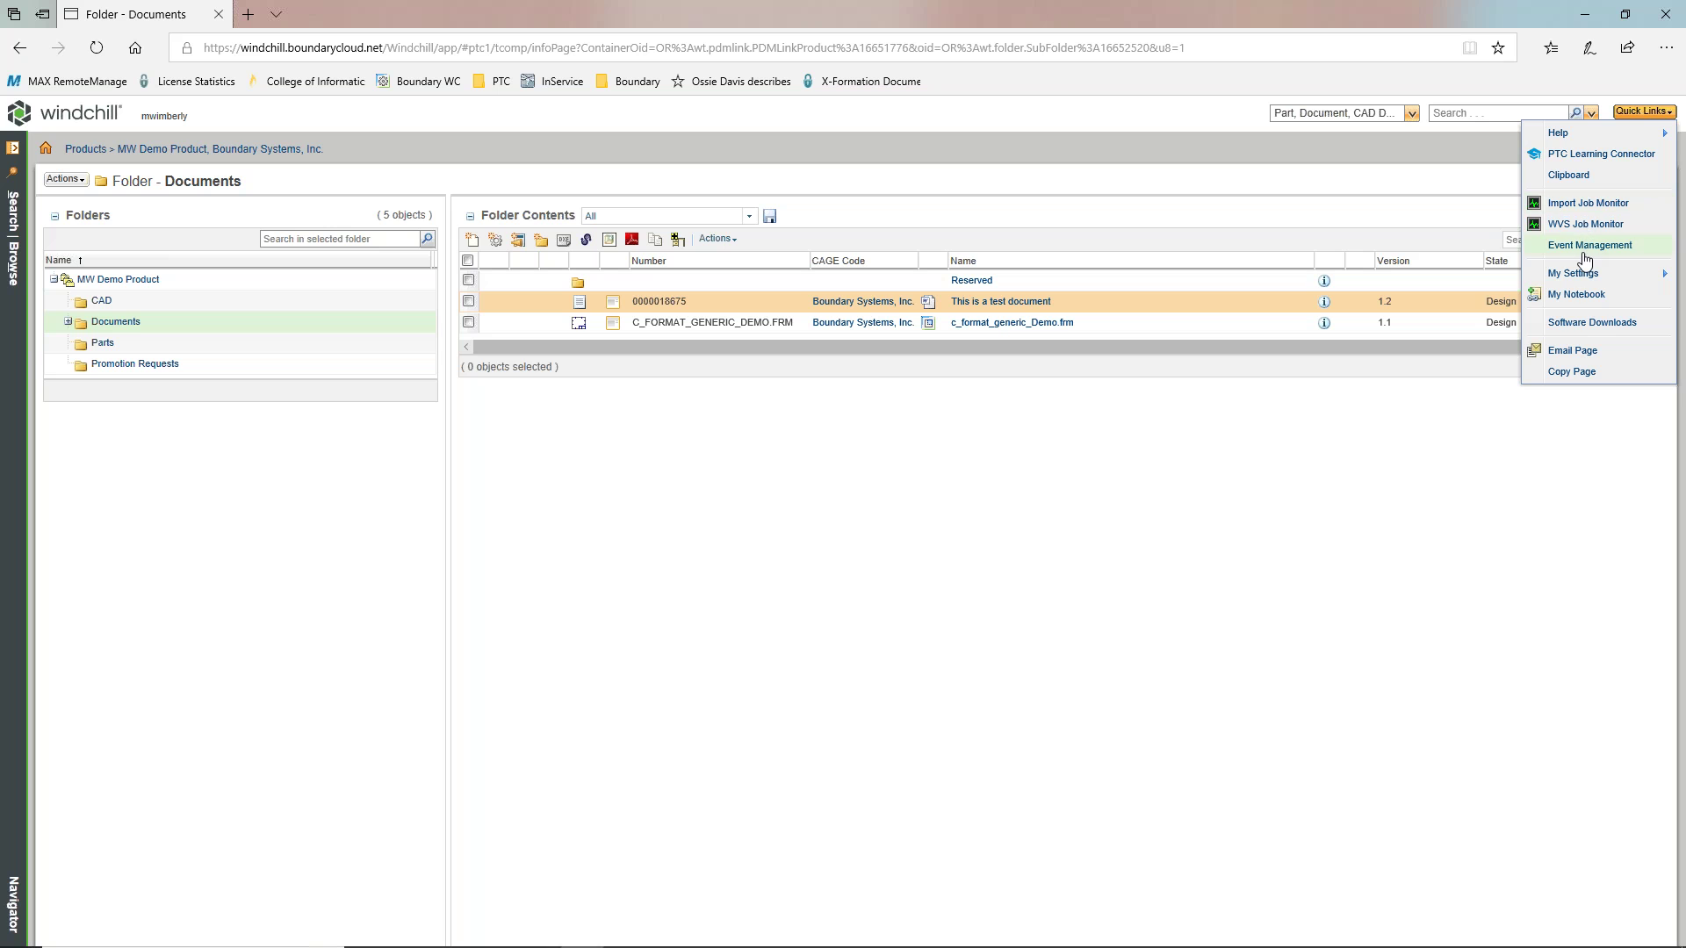
click(1579, 327)
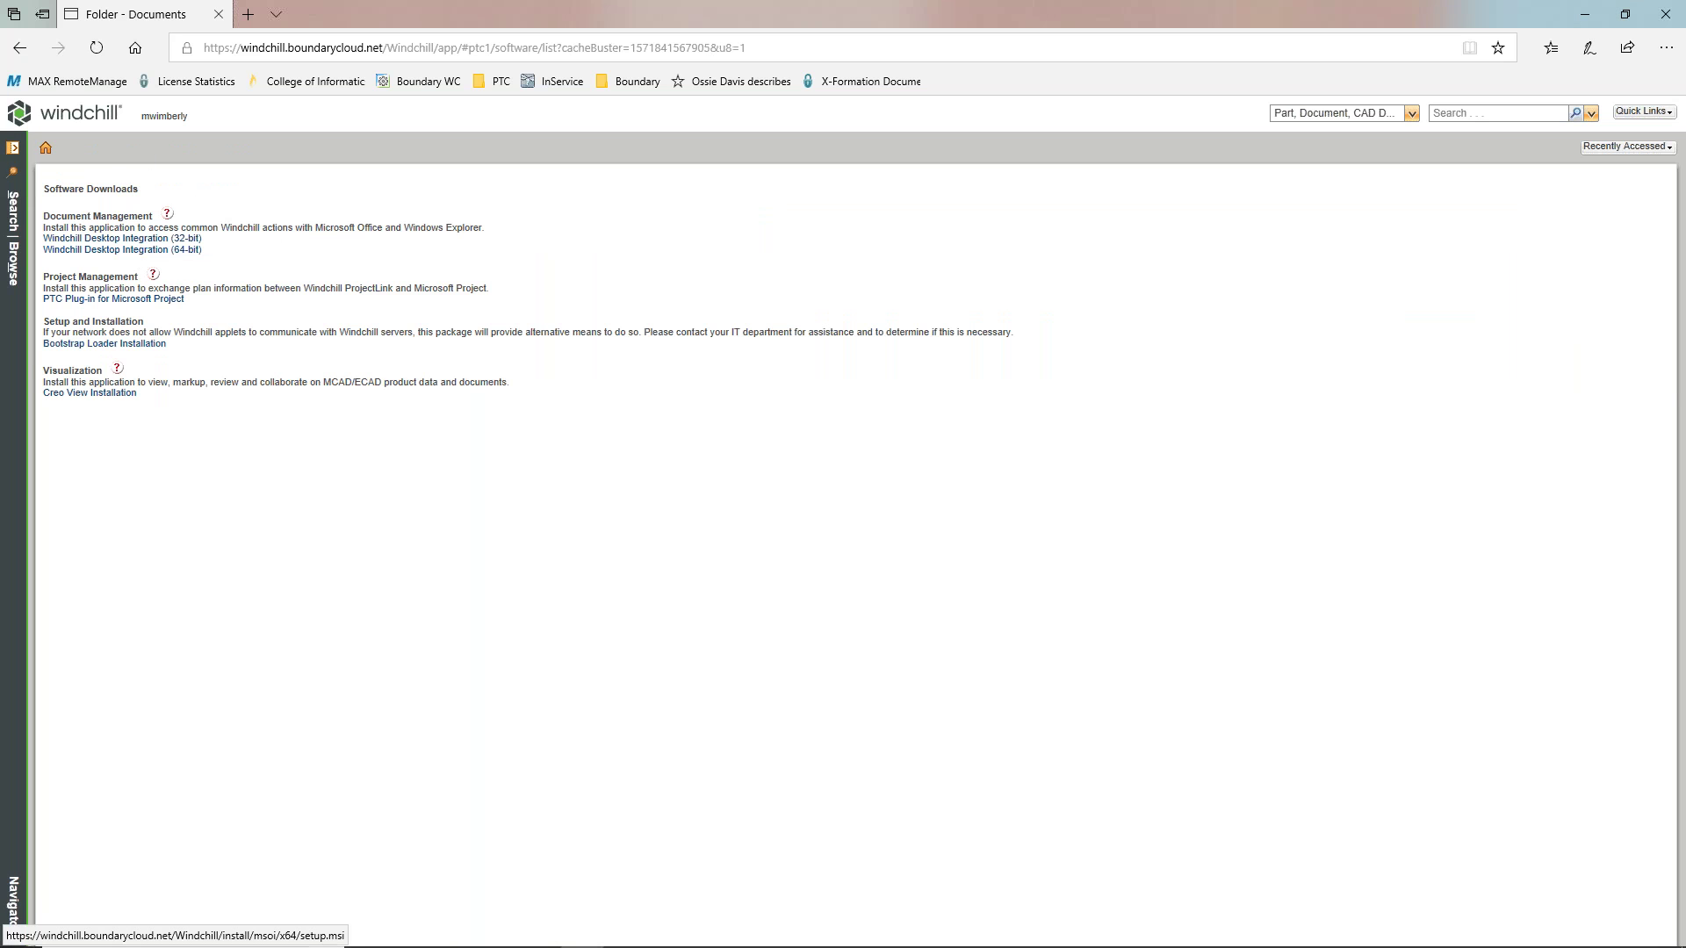
click(170, 252)
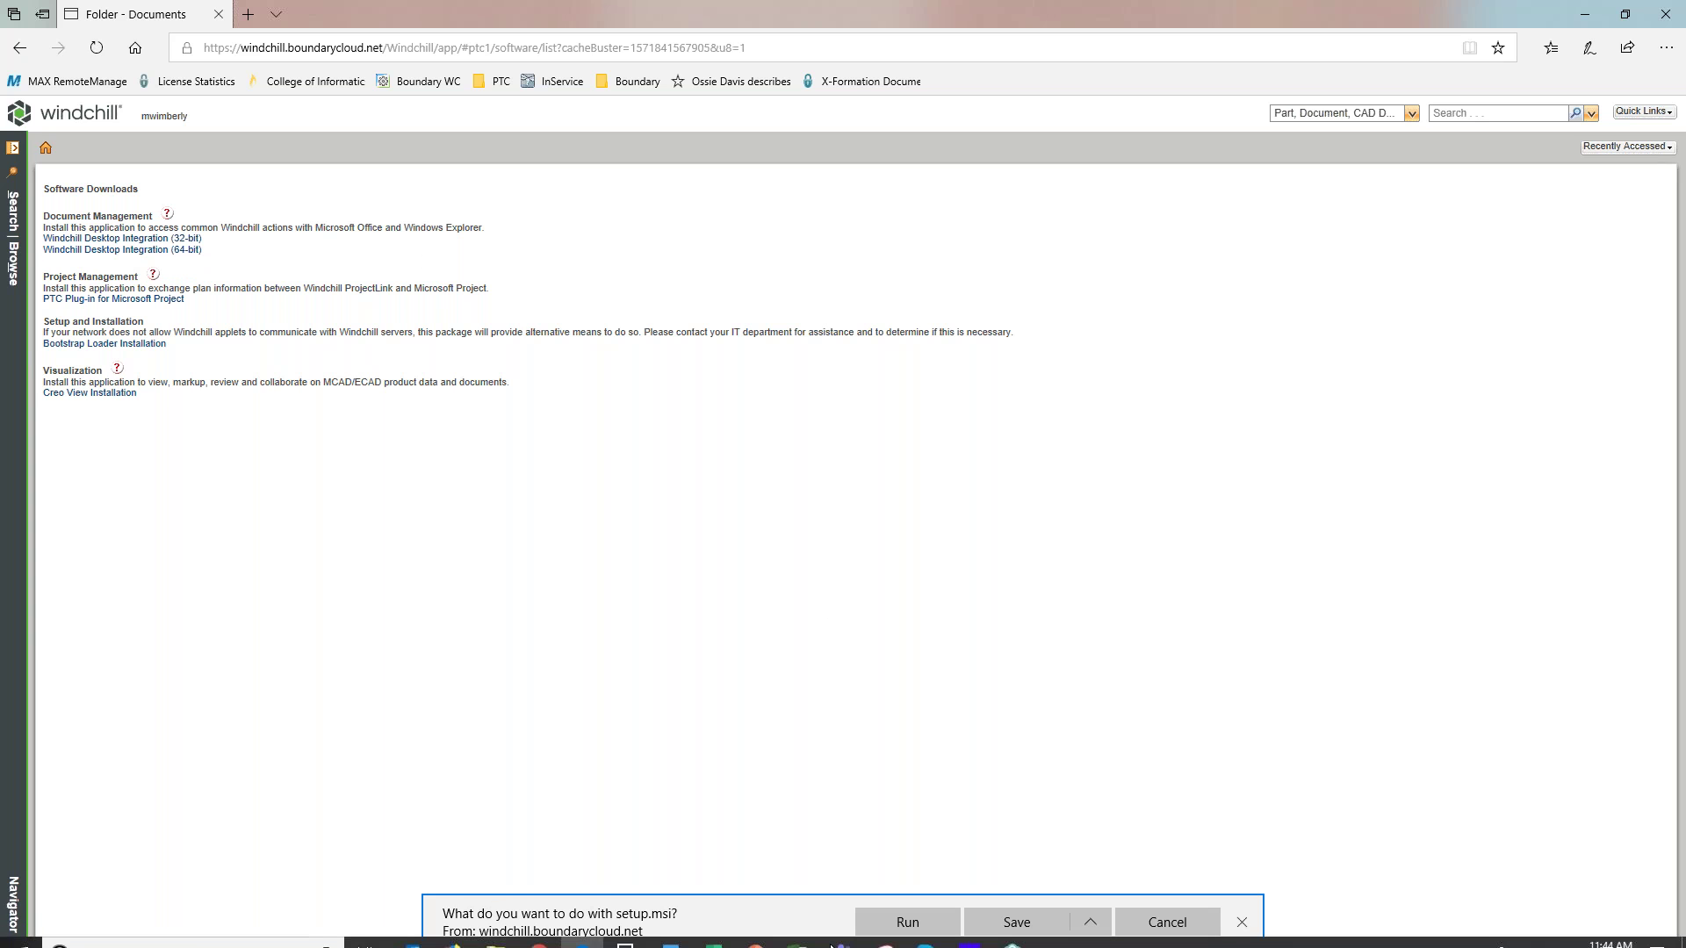
click(1089, 920)
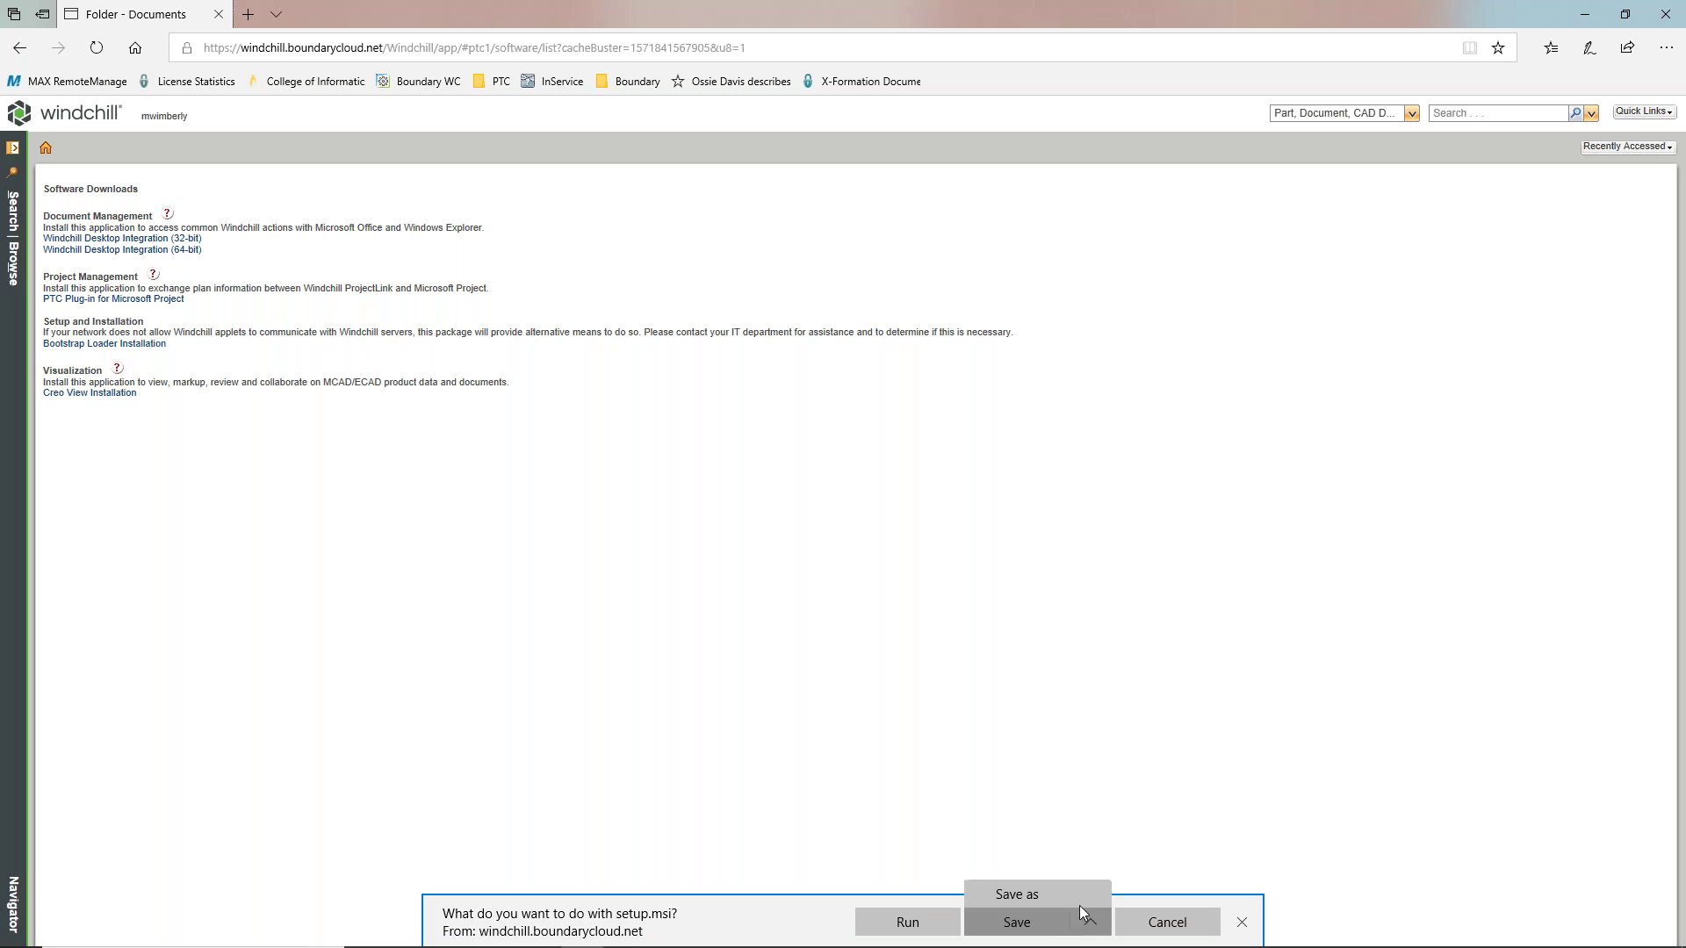
click(1043, 896)
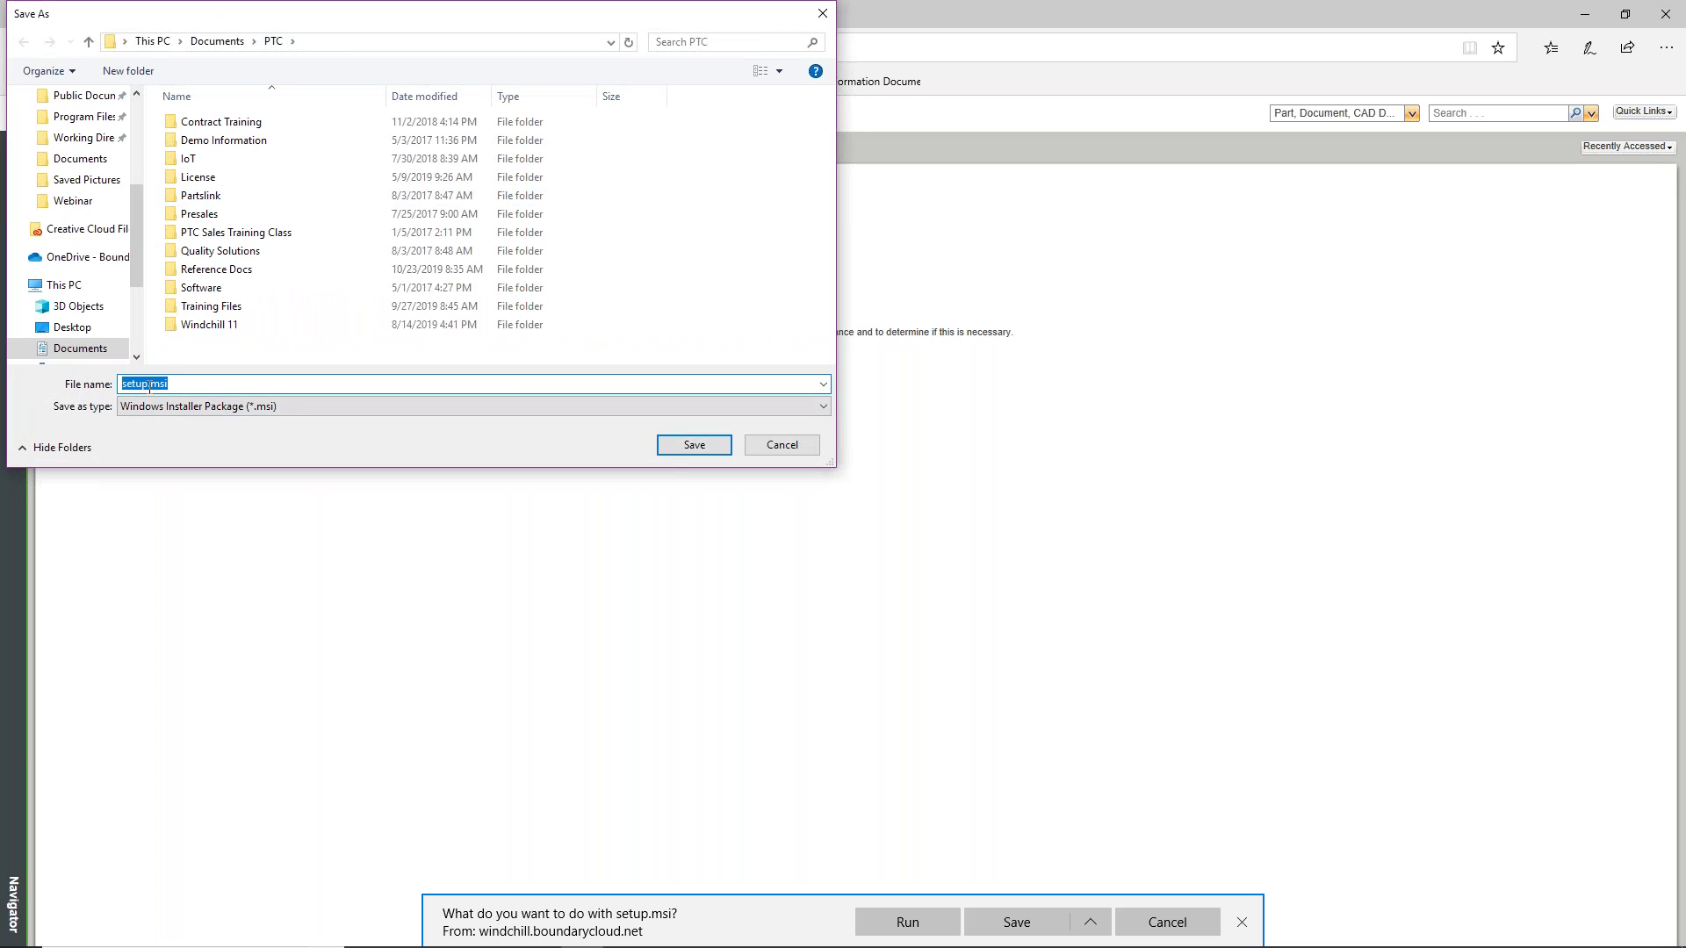
click(694, 445)
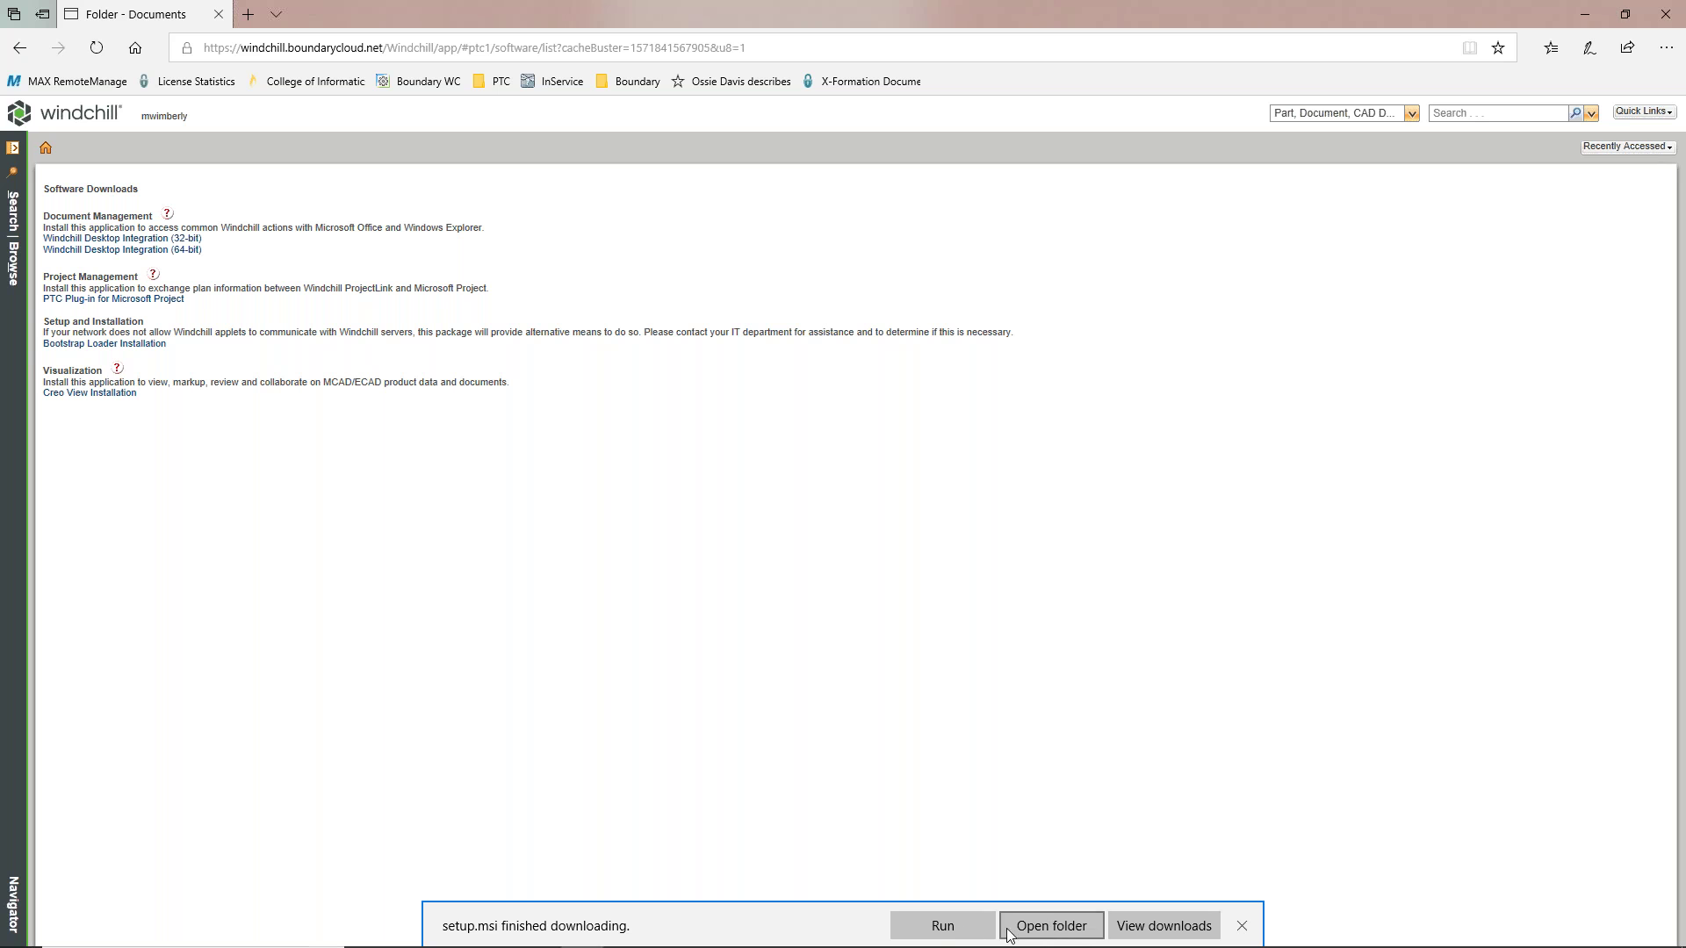
click(940, 926)
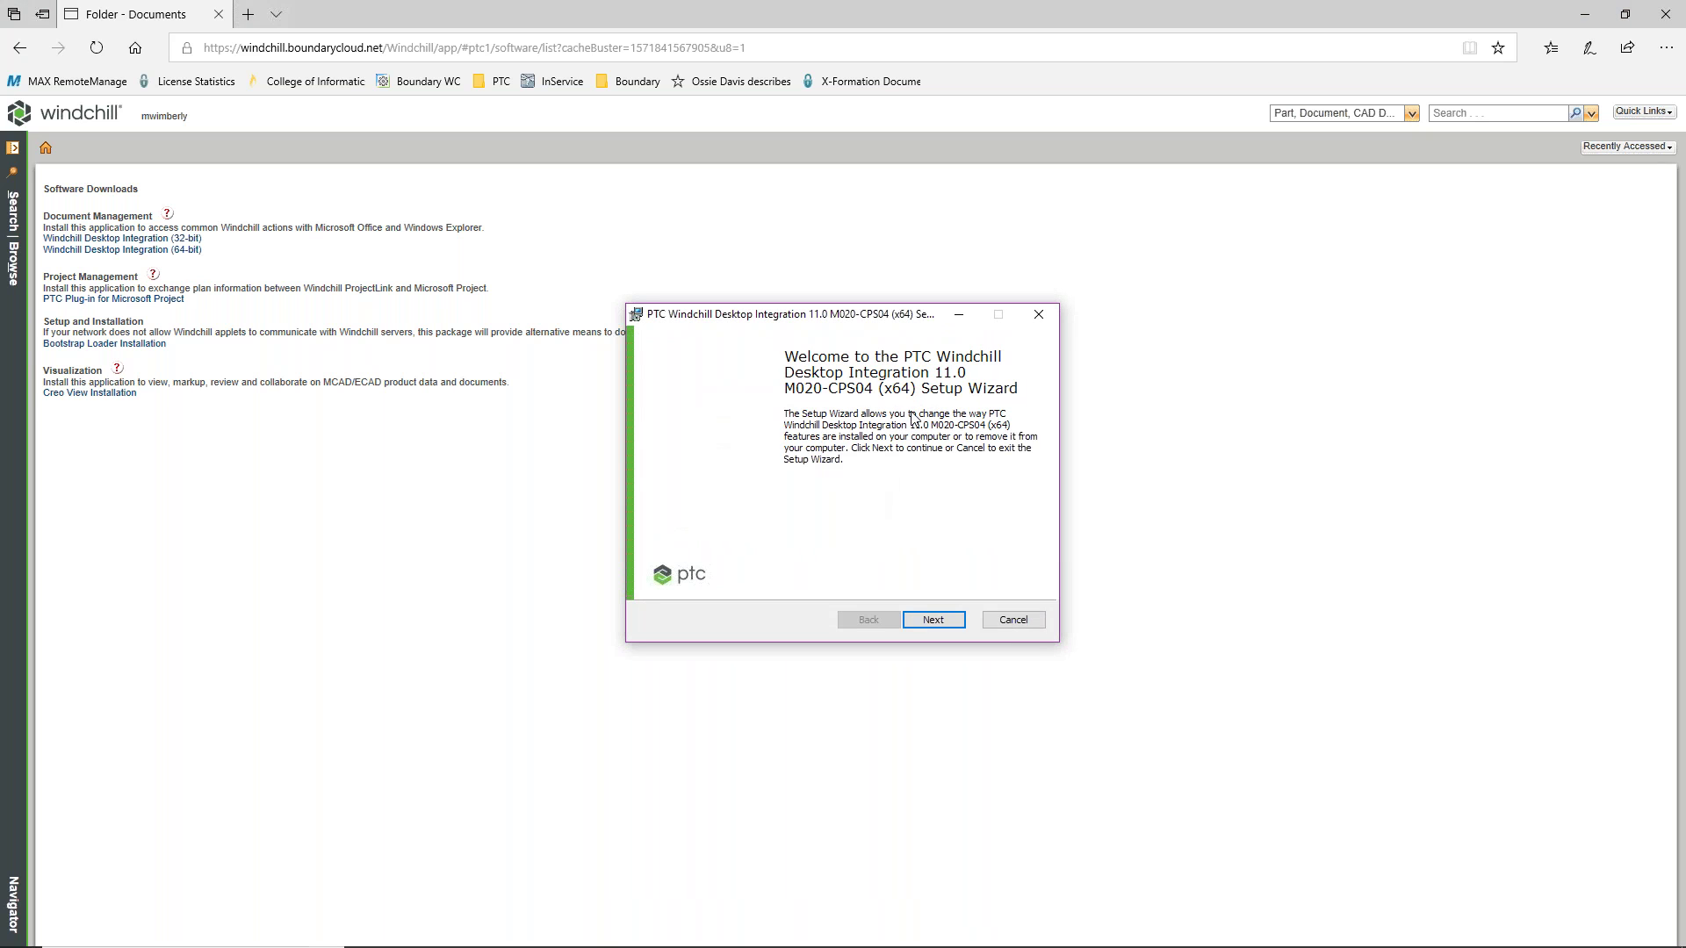
- Uninstall Desktop Integration 11.0 M020-CPS04 (x64), letting setup close apps, then finish
click(933, 621)
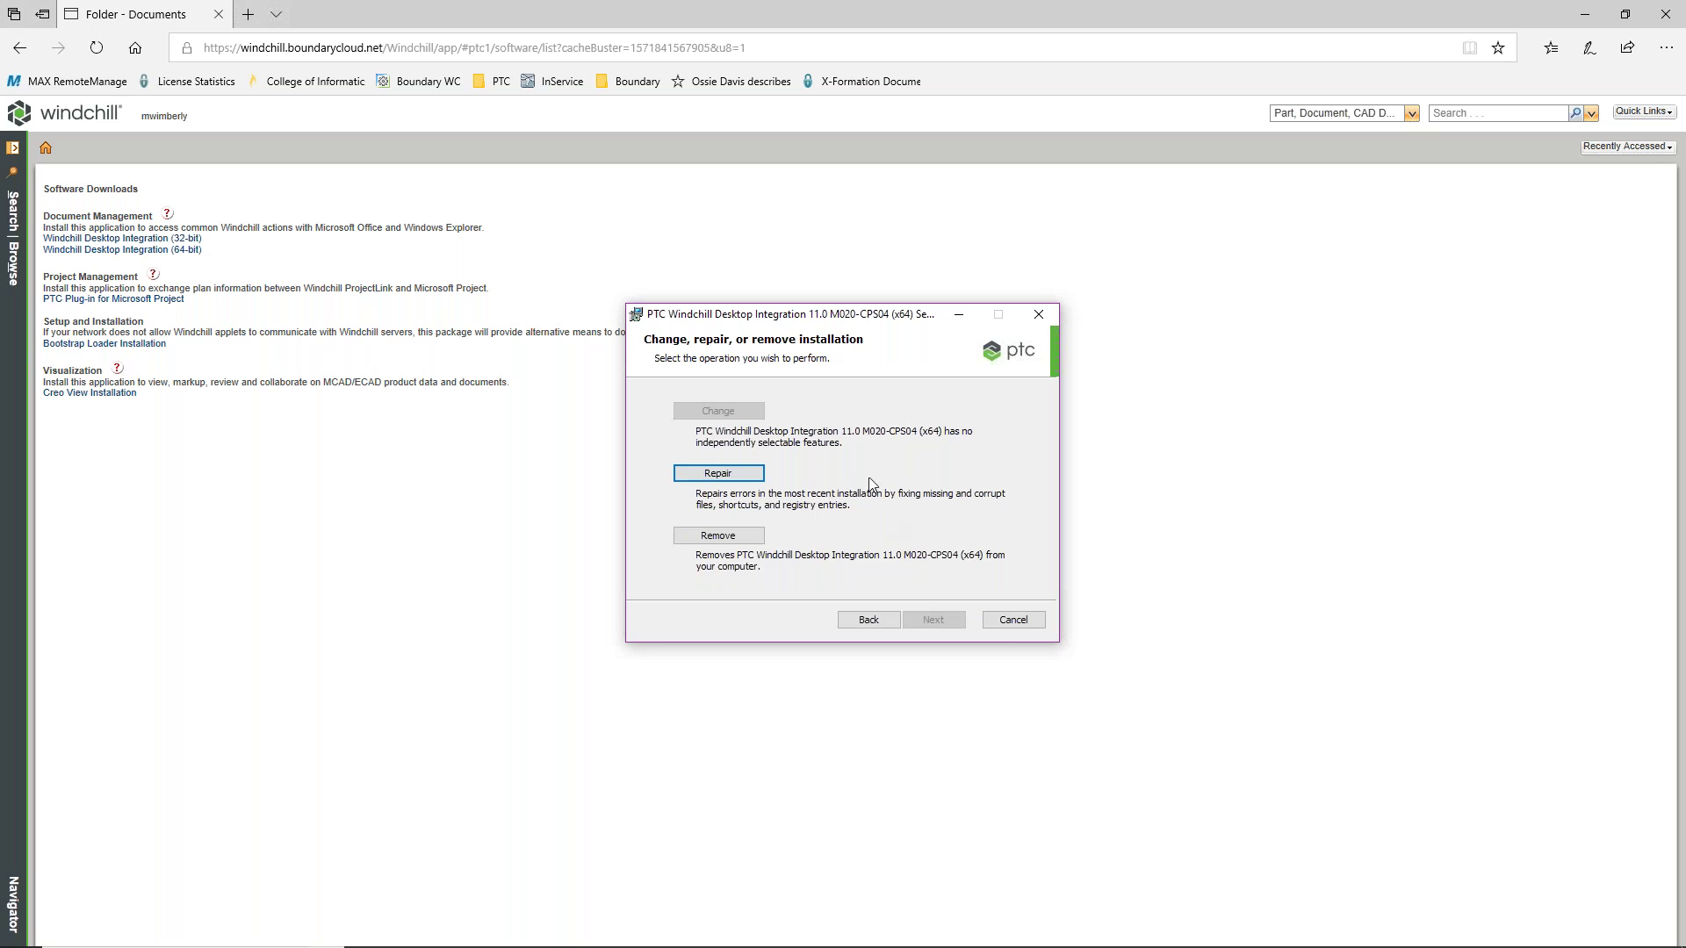
click(735, 536)
click(921, 620)
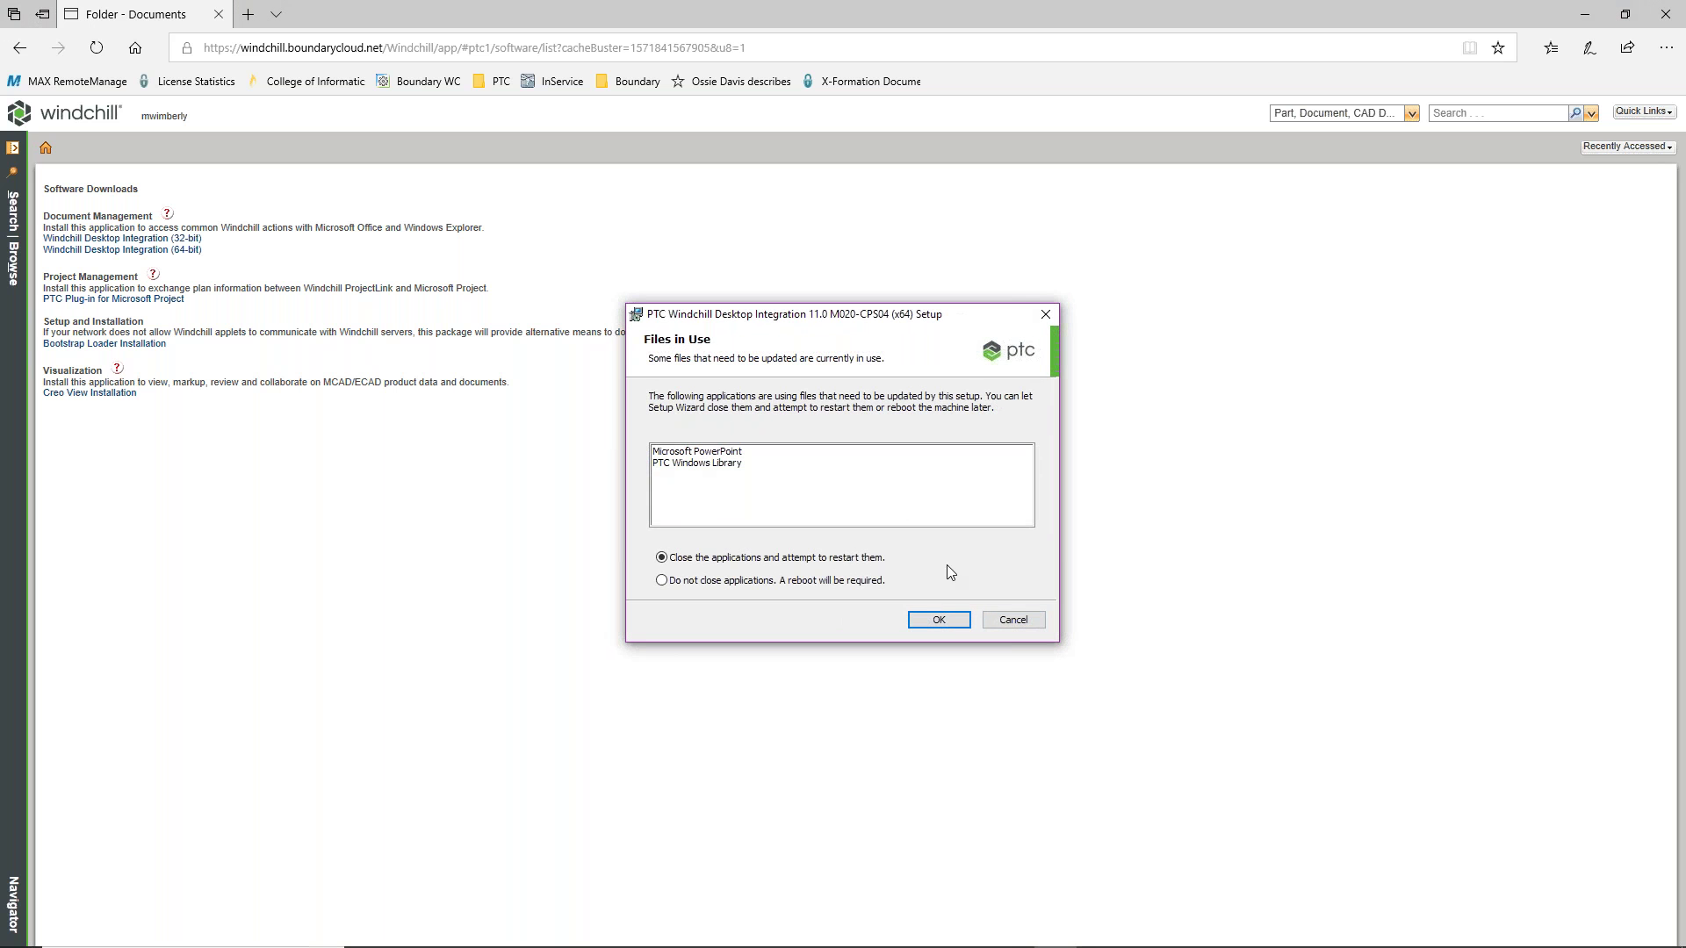
click(939, 619)
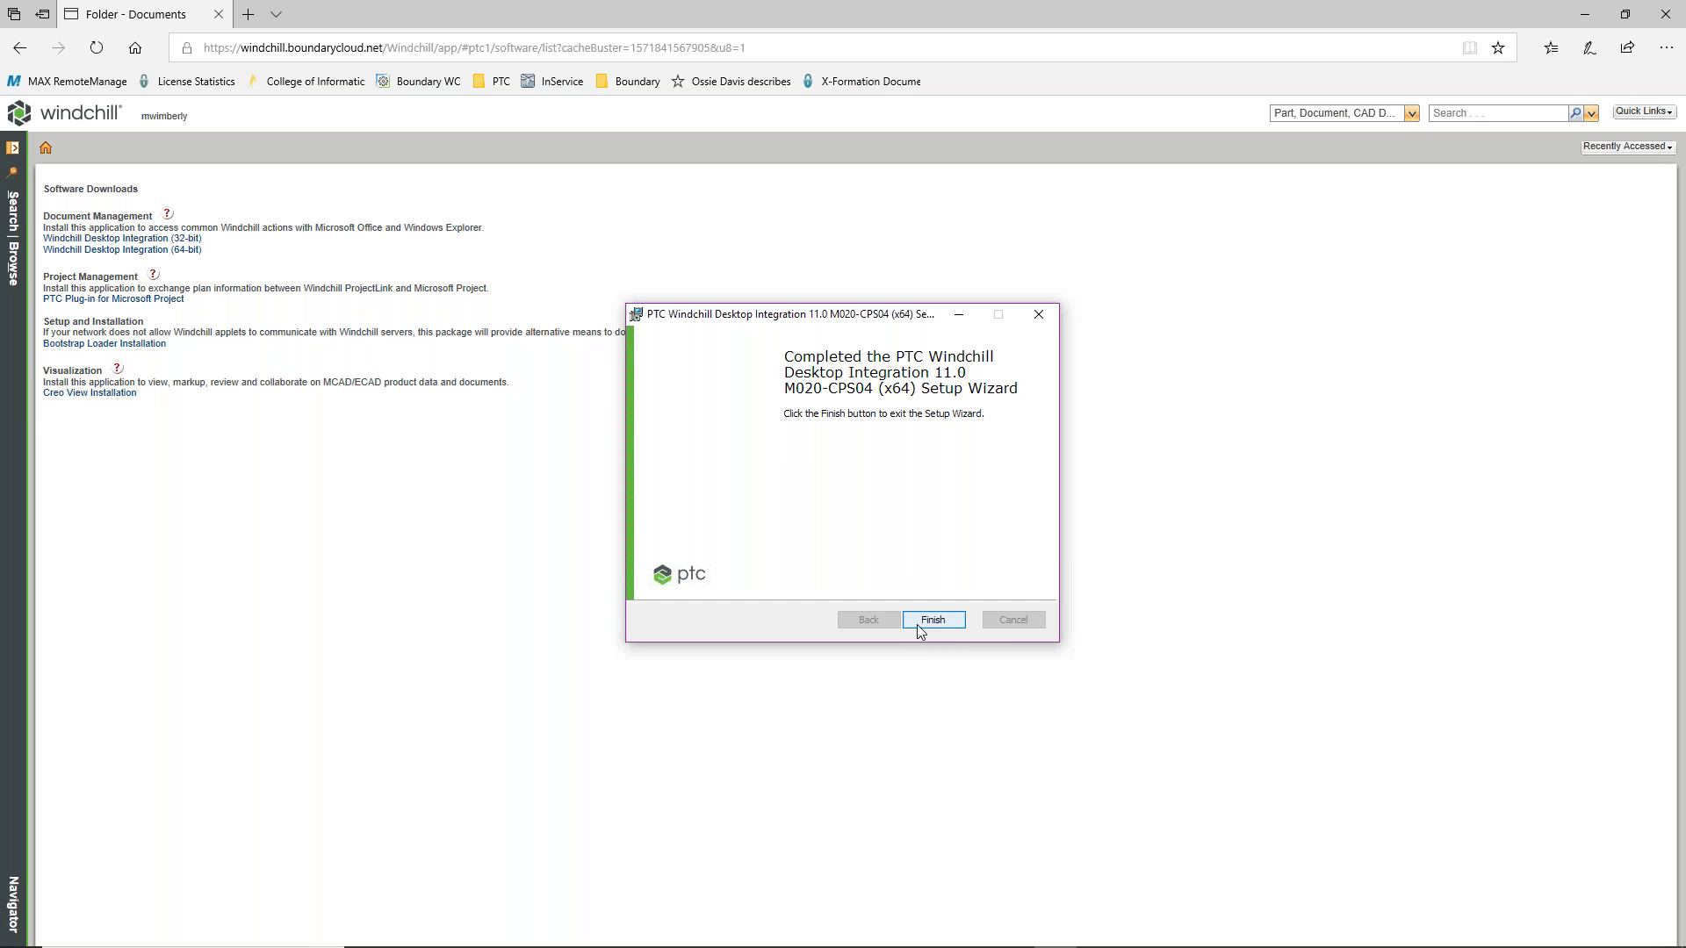
click(931, 621)
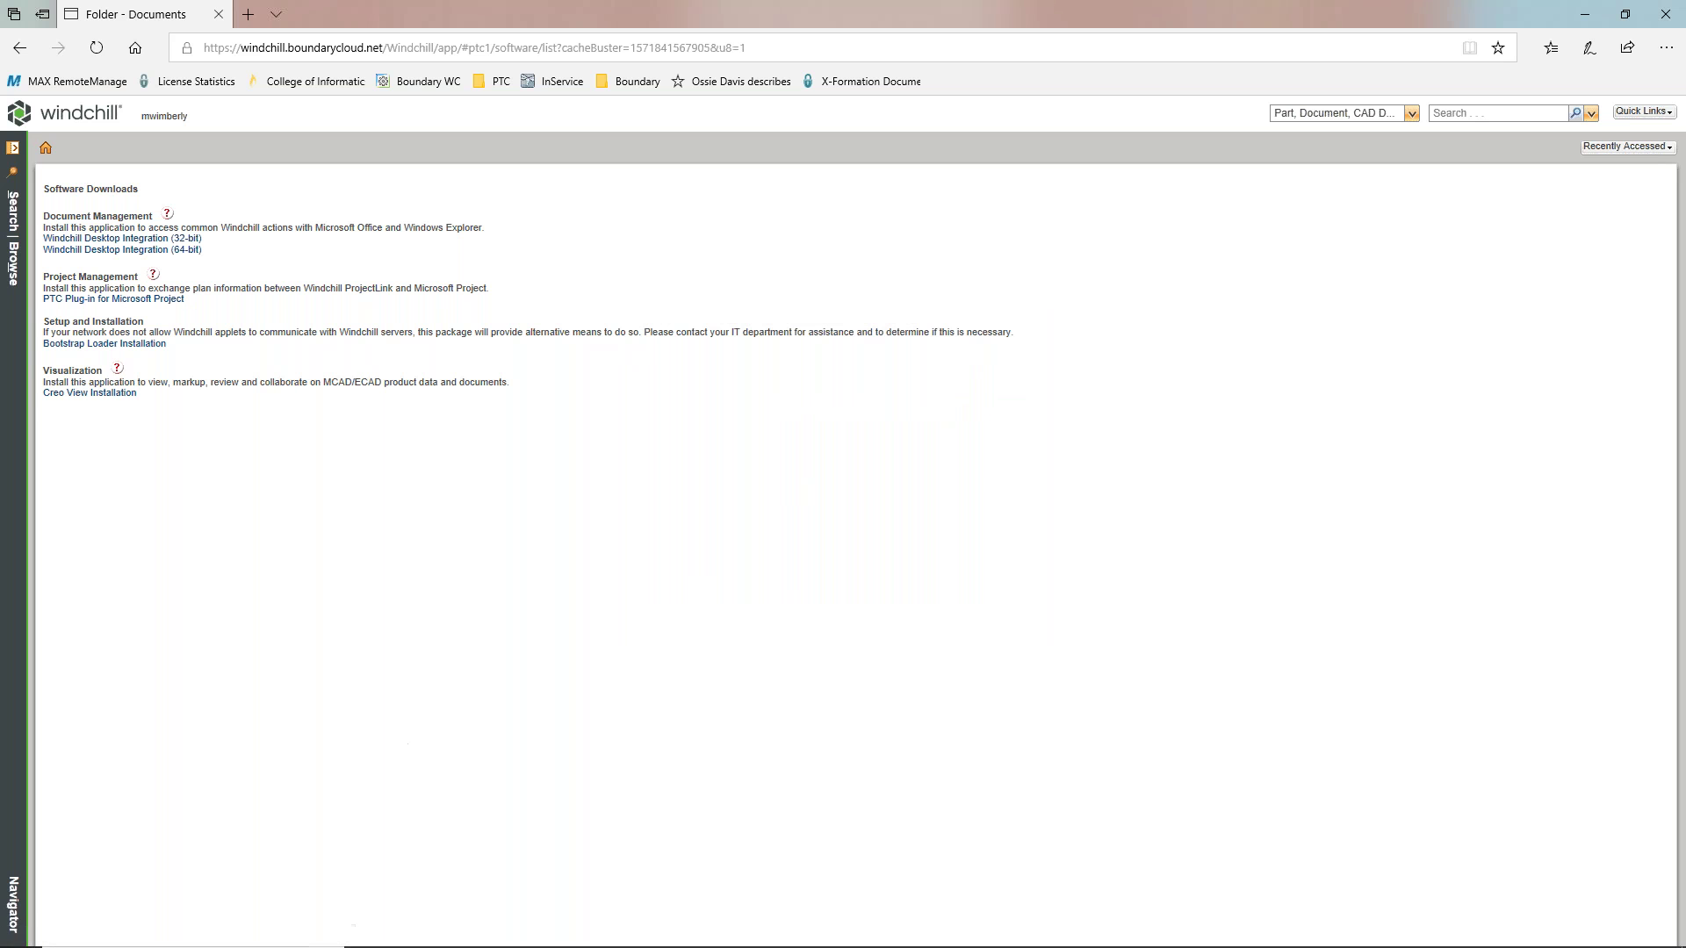
- Launch setup.msi from the PTC folder, accepting the default install folder and features
mouse_move(436, 942)
click(496, 938)
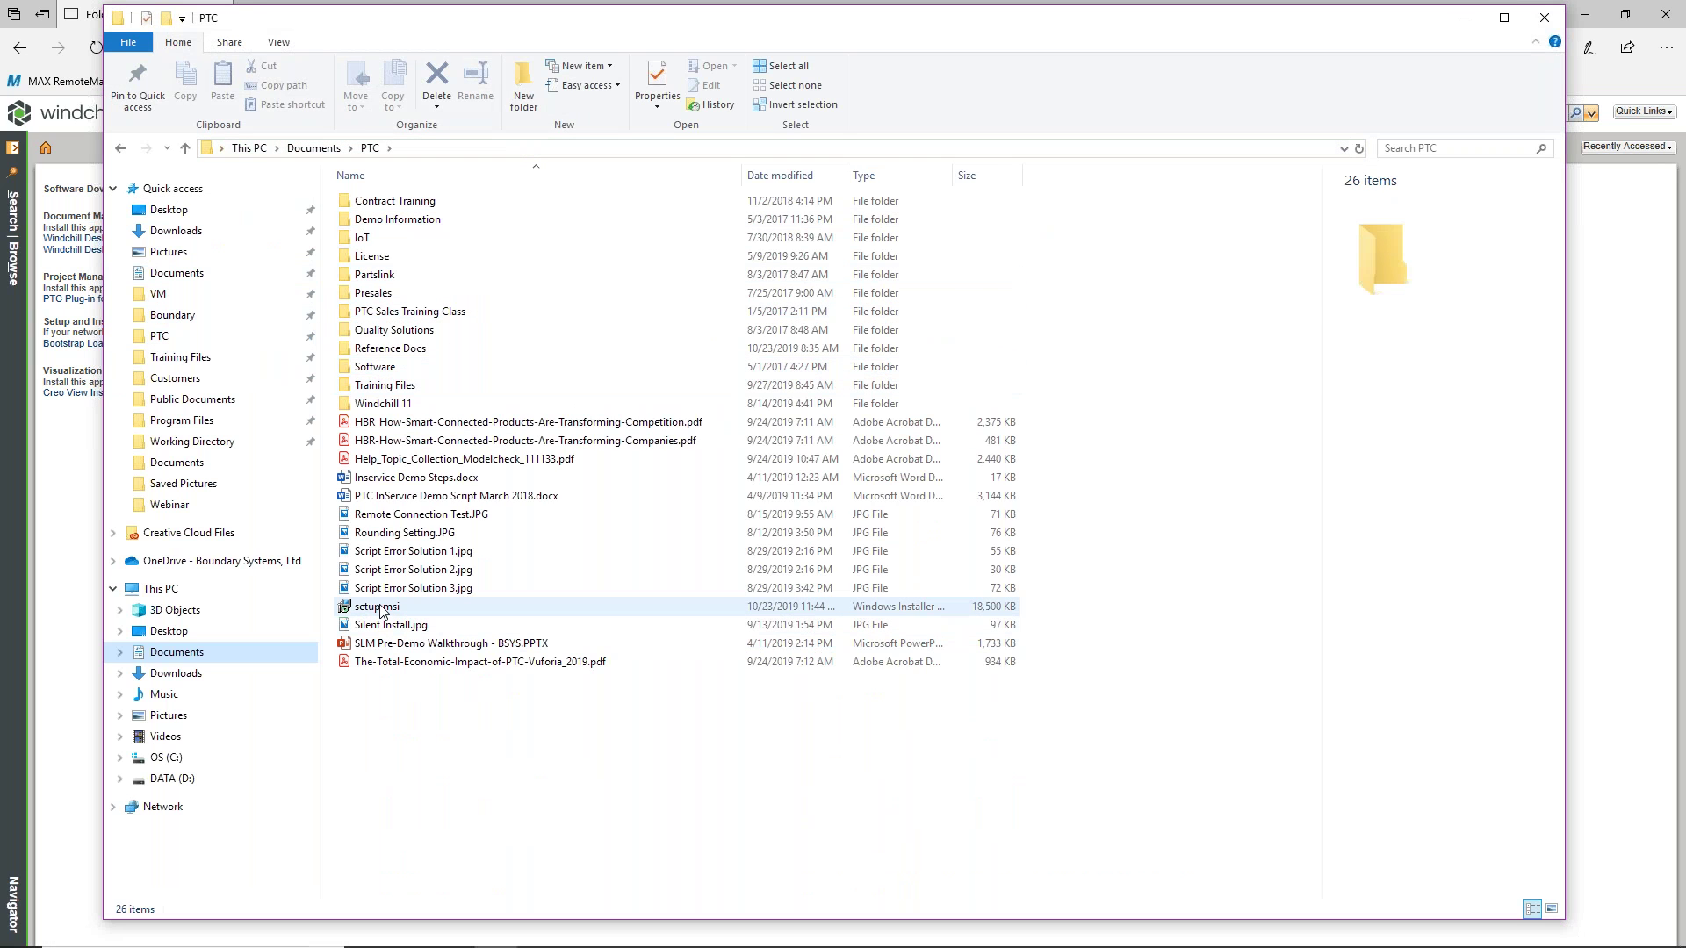
click(381, 609)
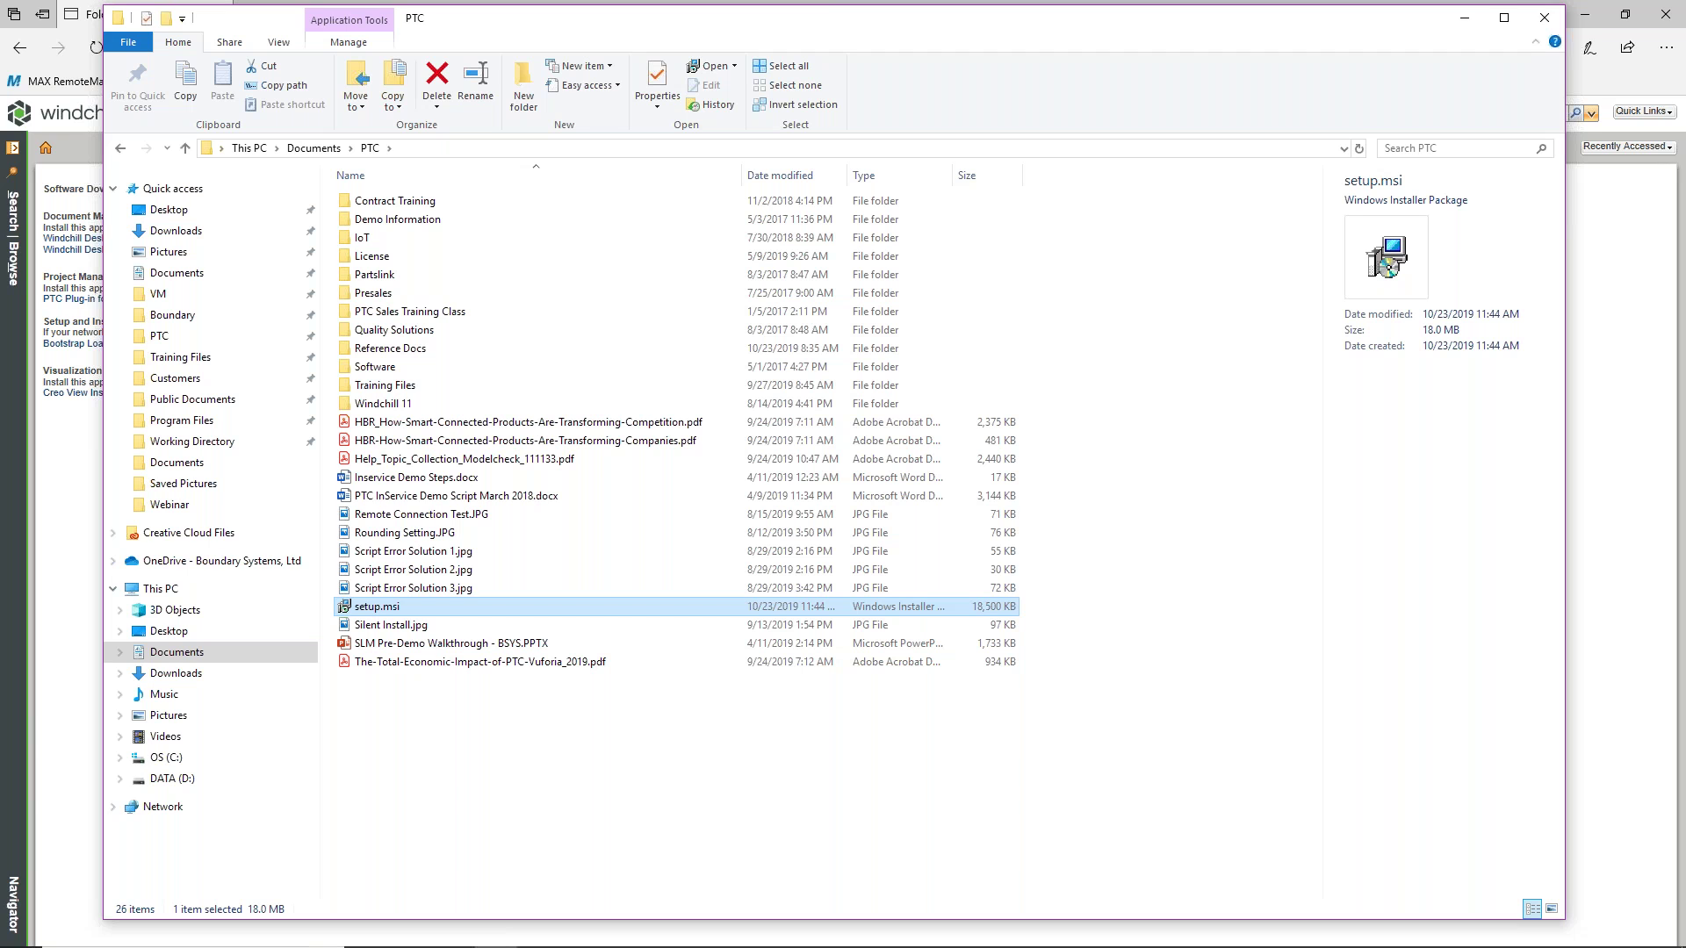
double_click(381, 608)
click(932, 619)
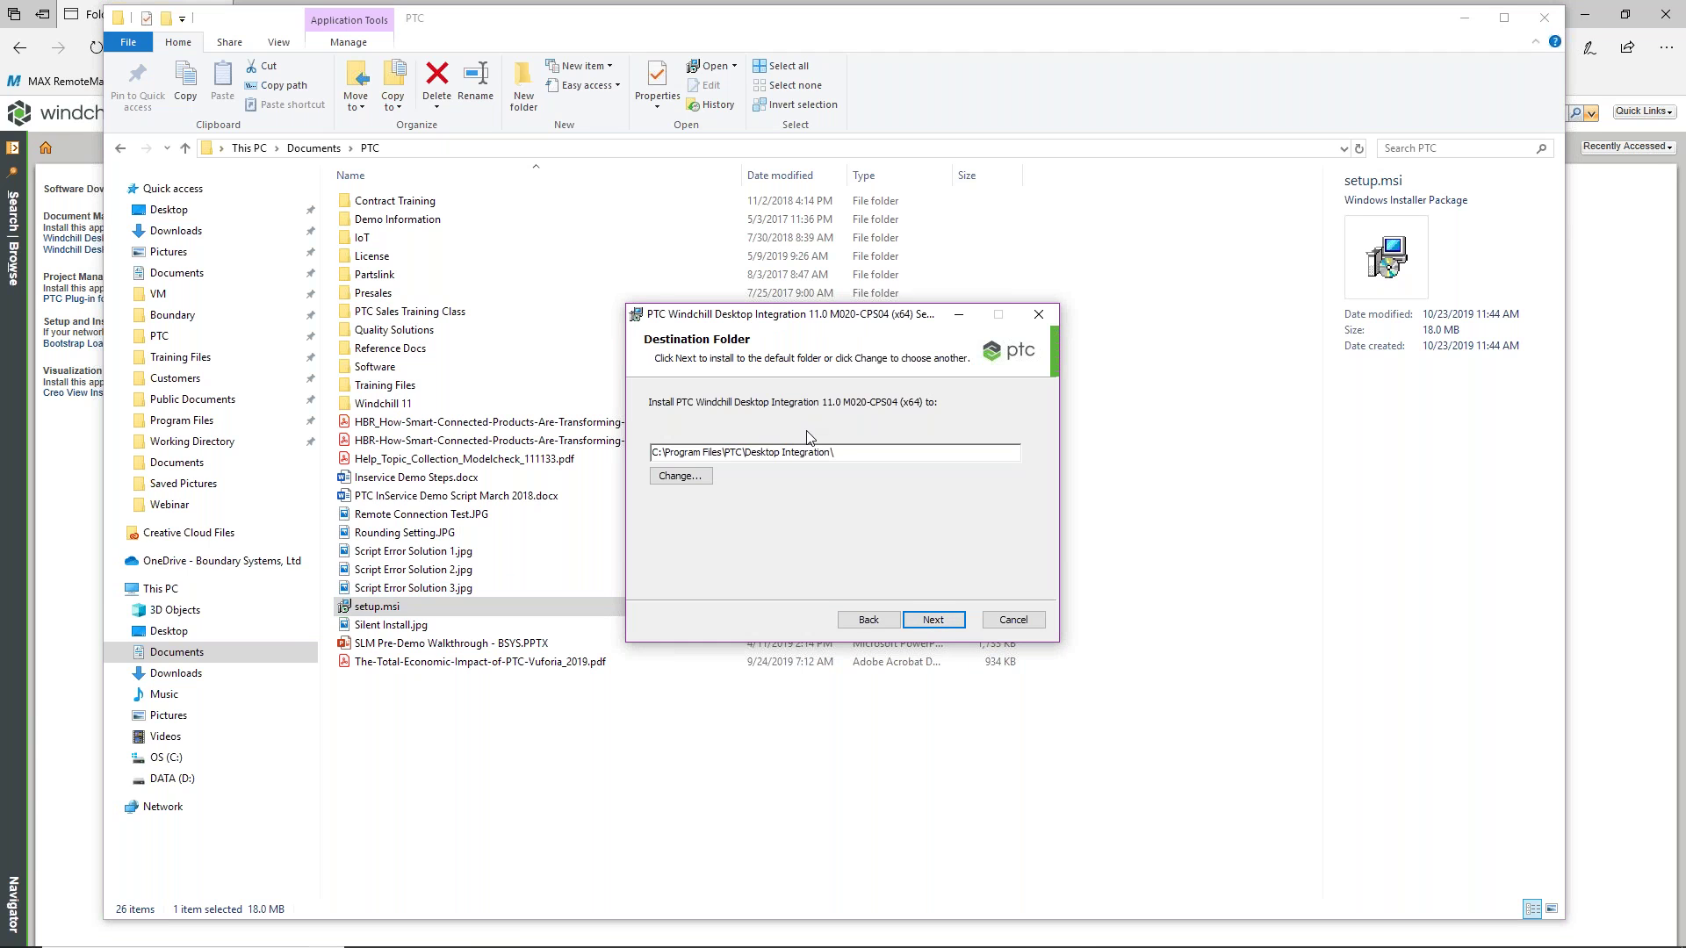
click(939, 618)
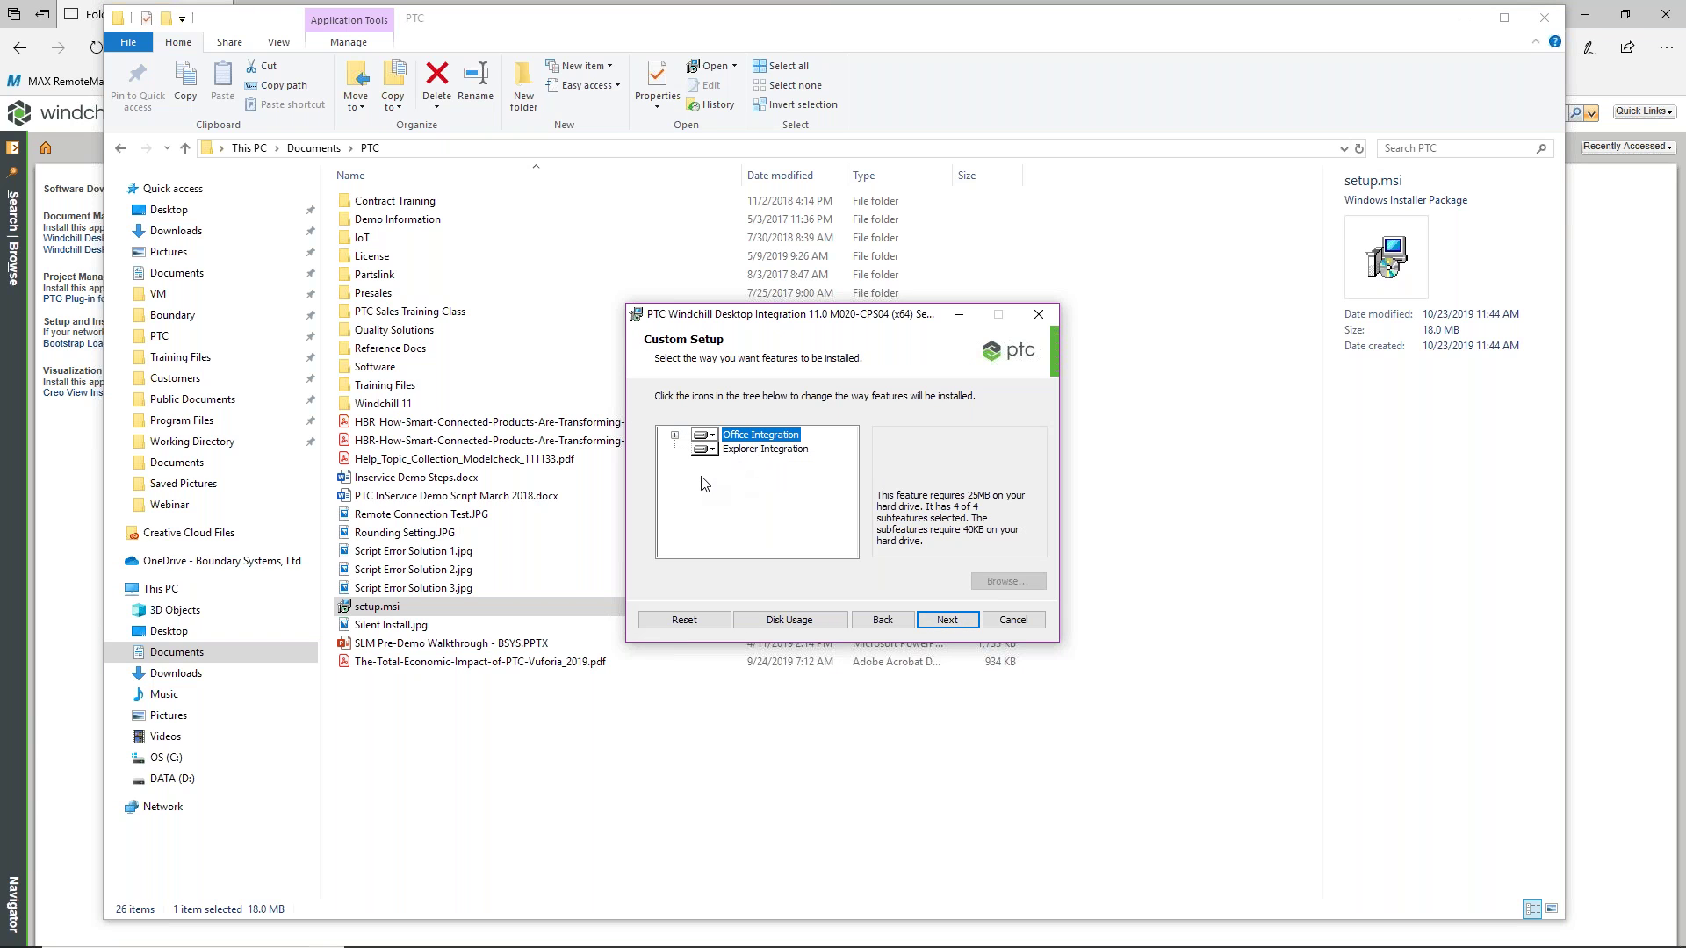
click(675, 435)
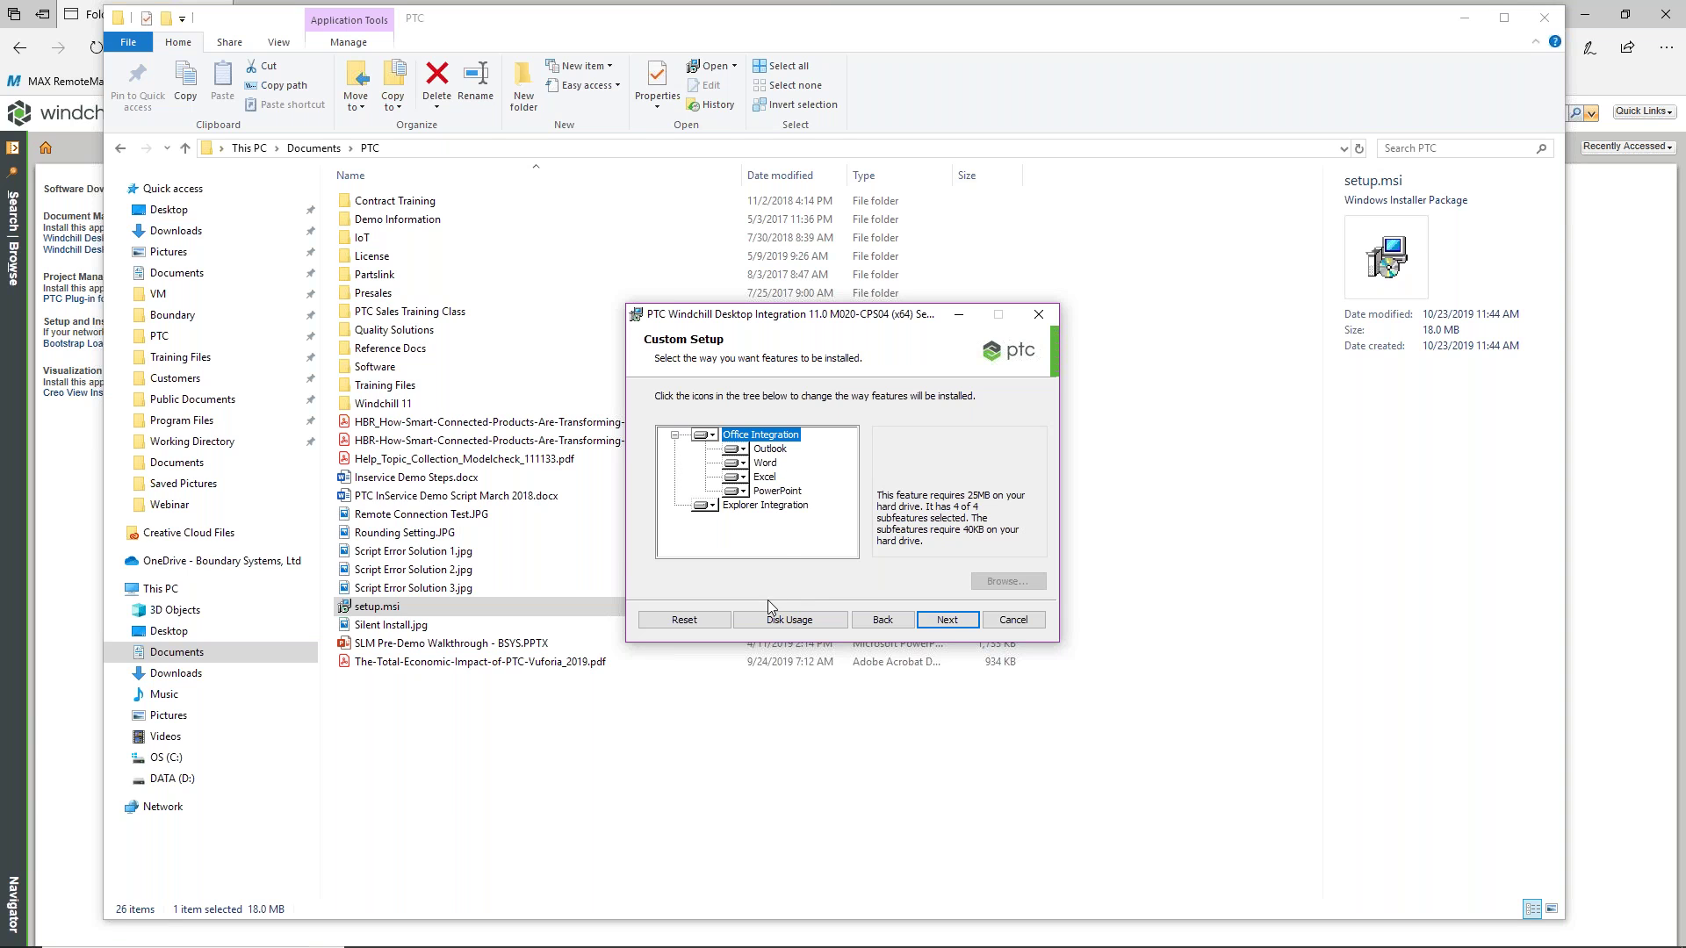
click(945, 619)
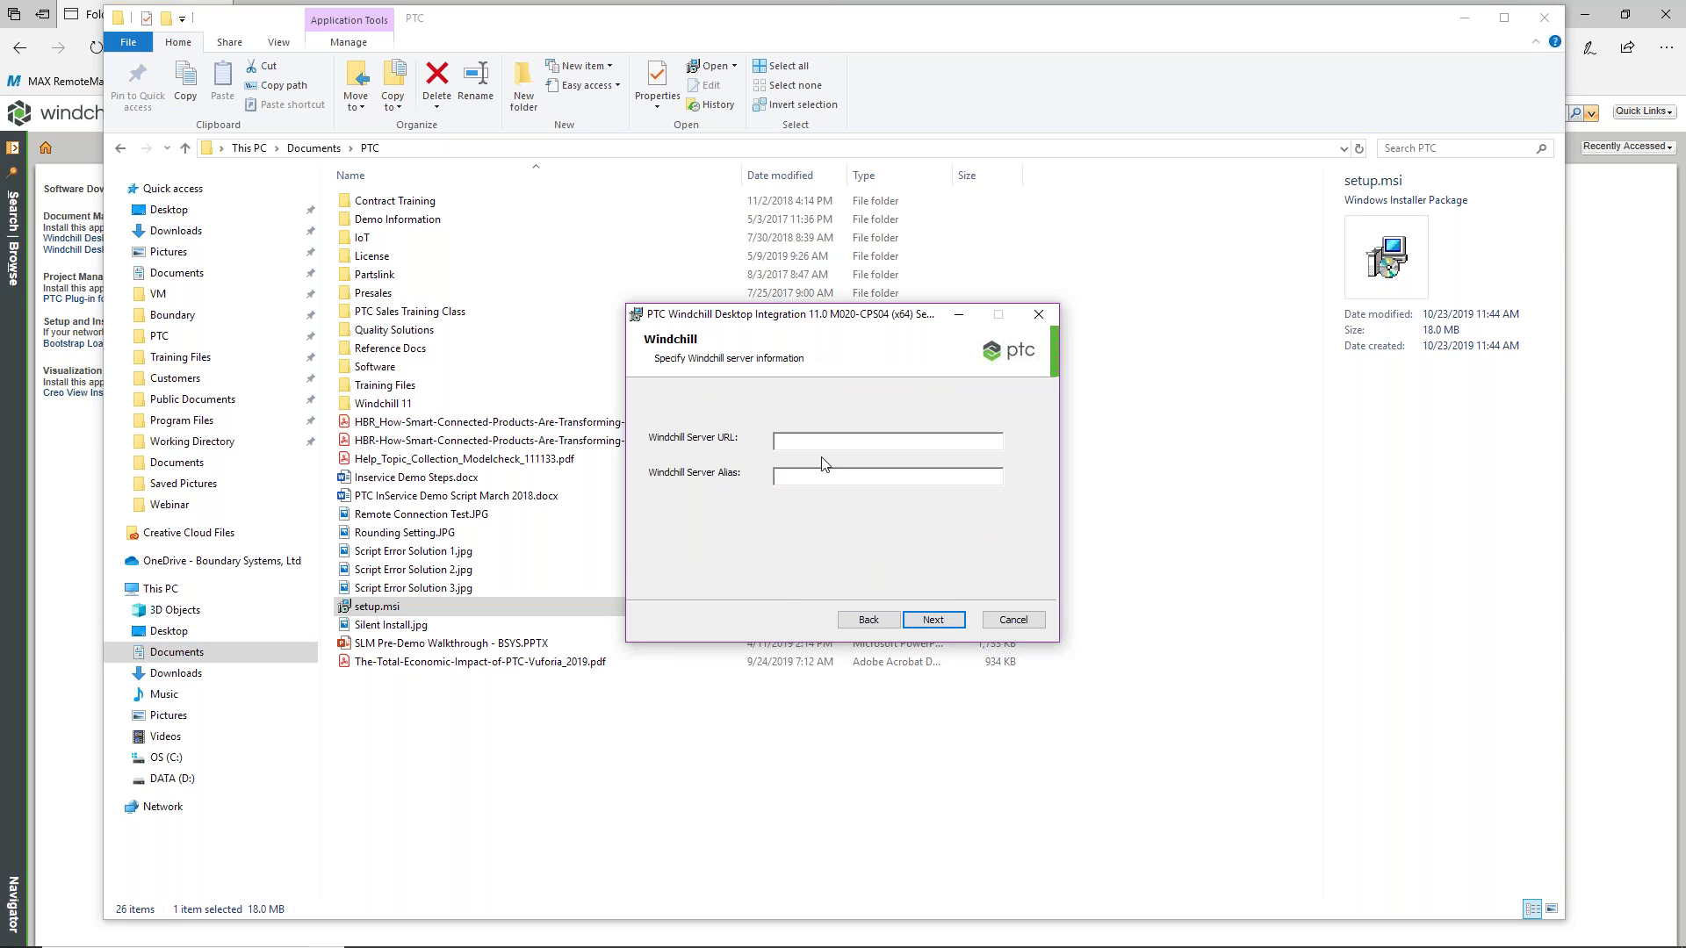
click(1464, 18)
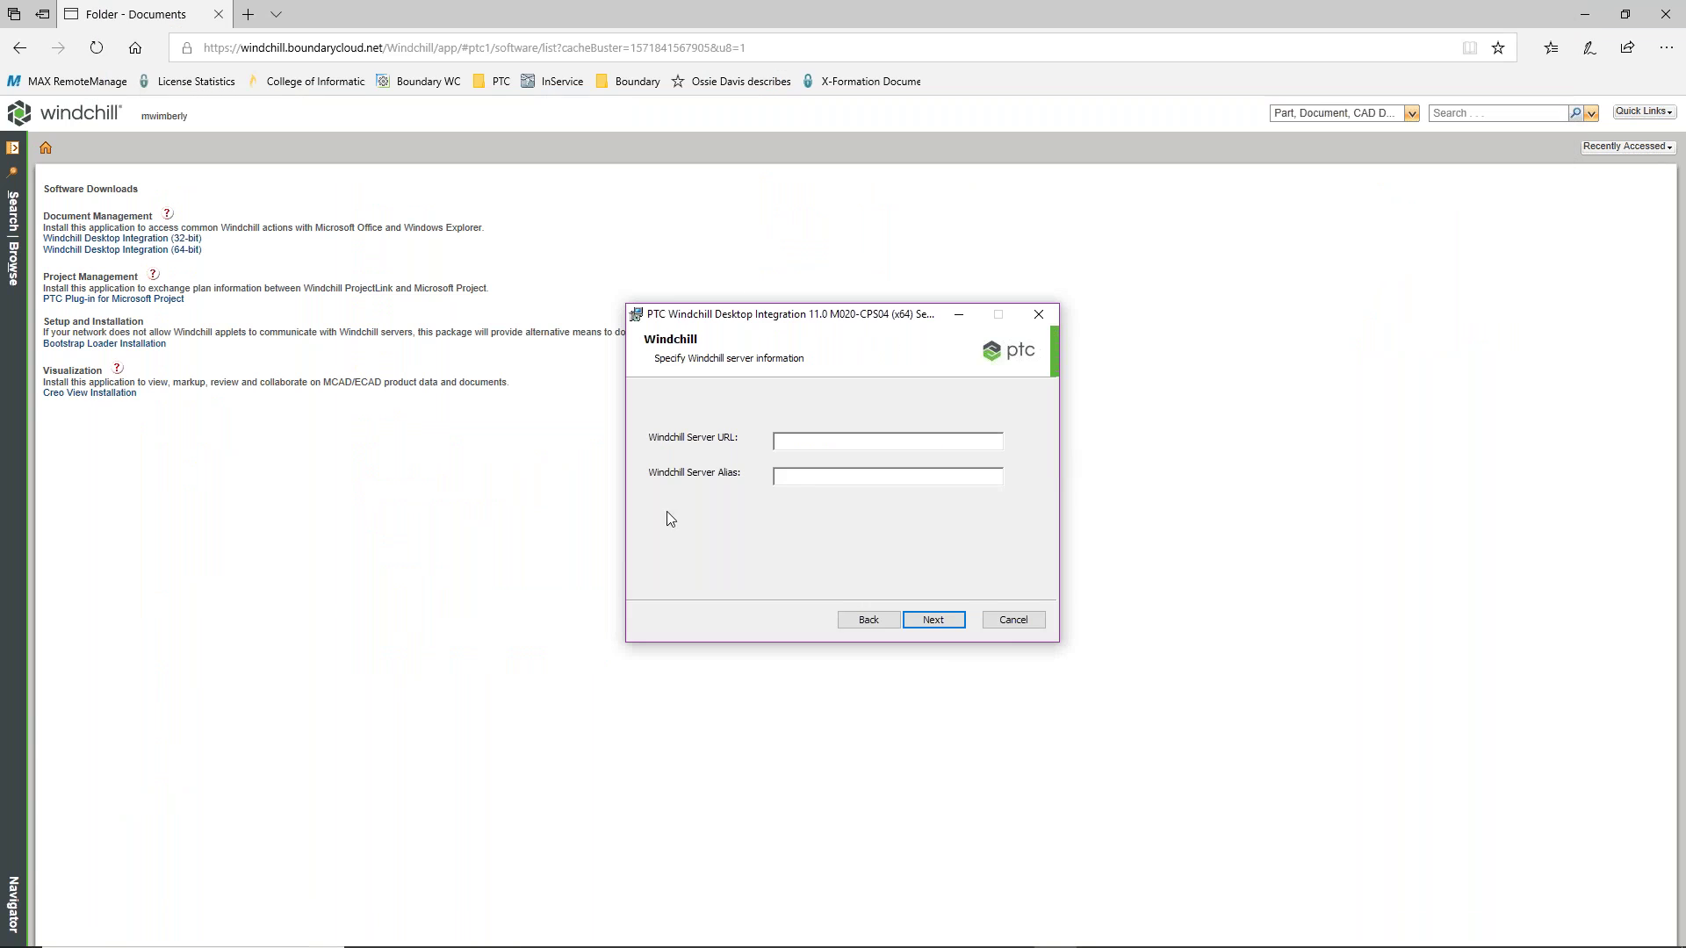
drag(205, 47, 437, 41)
key(ctrl+c)
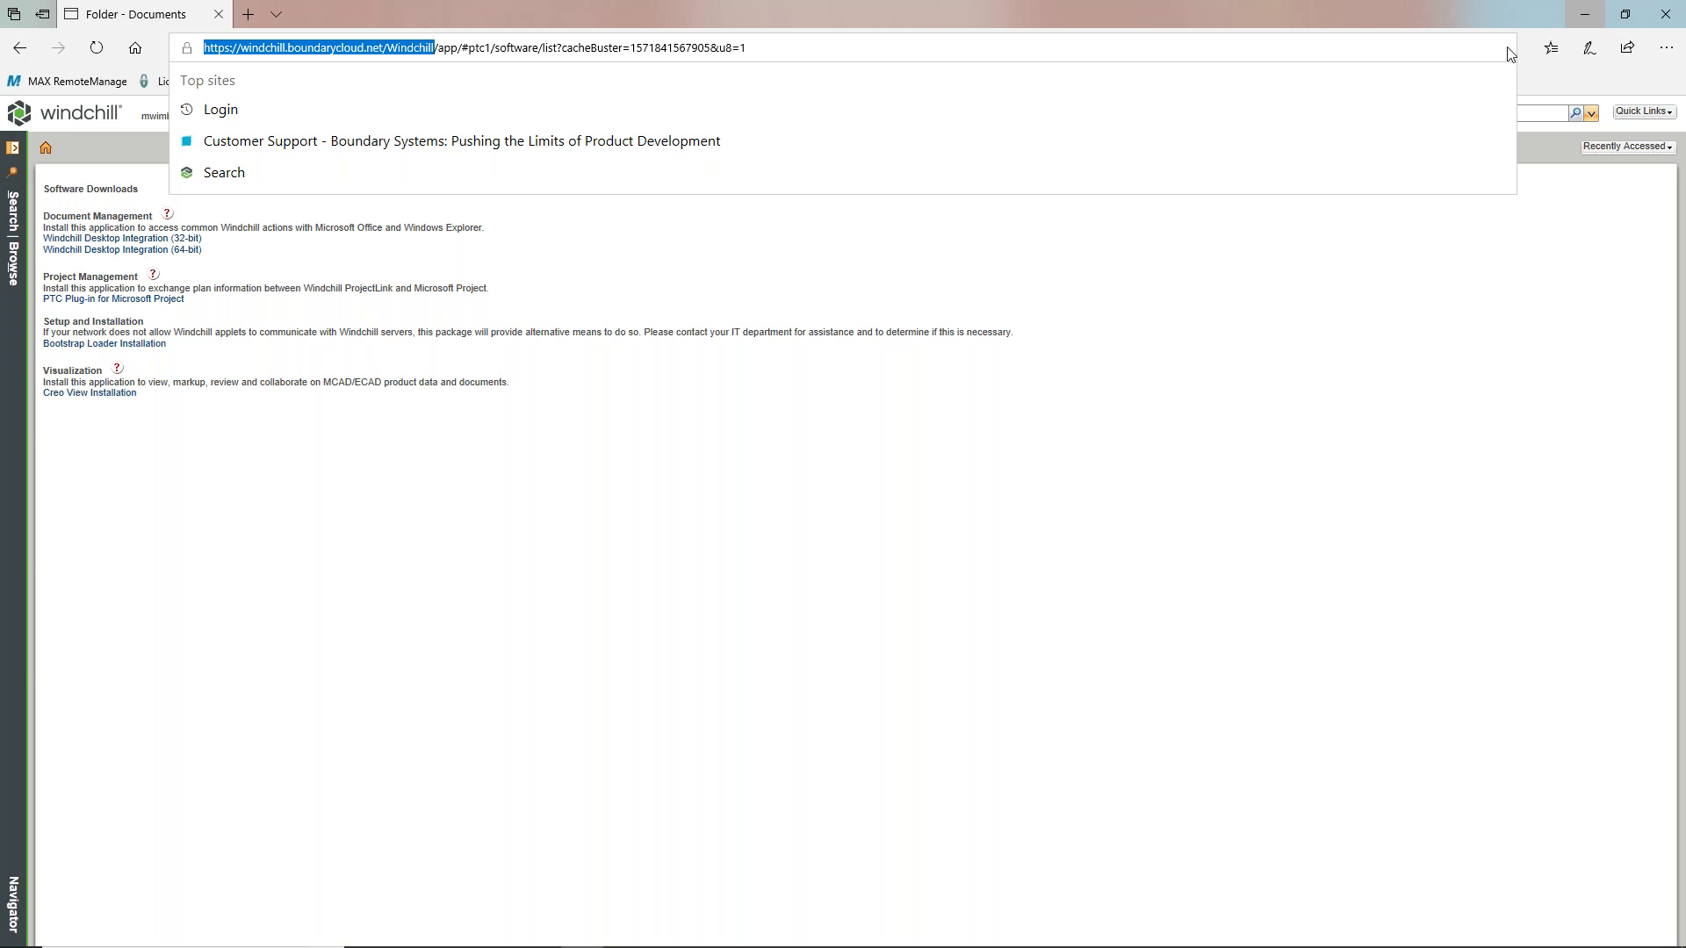
click(1584, 14)
click(839, 443)
key(ctrl+v)
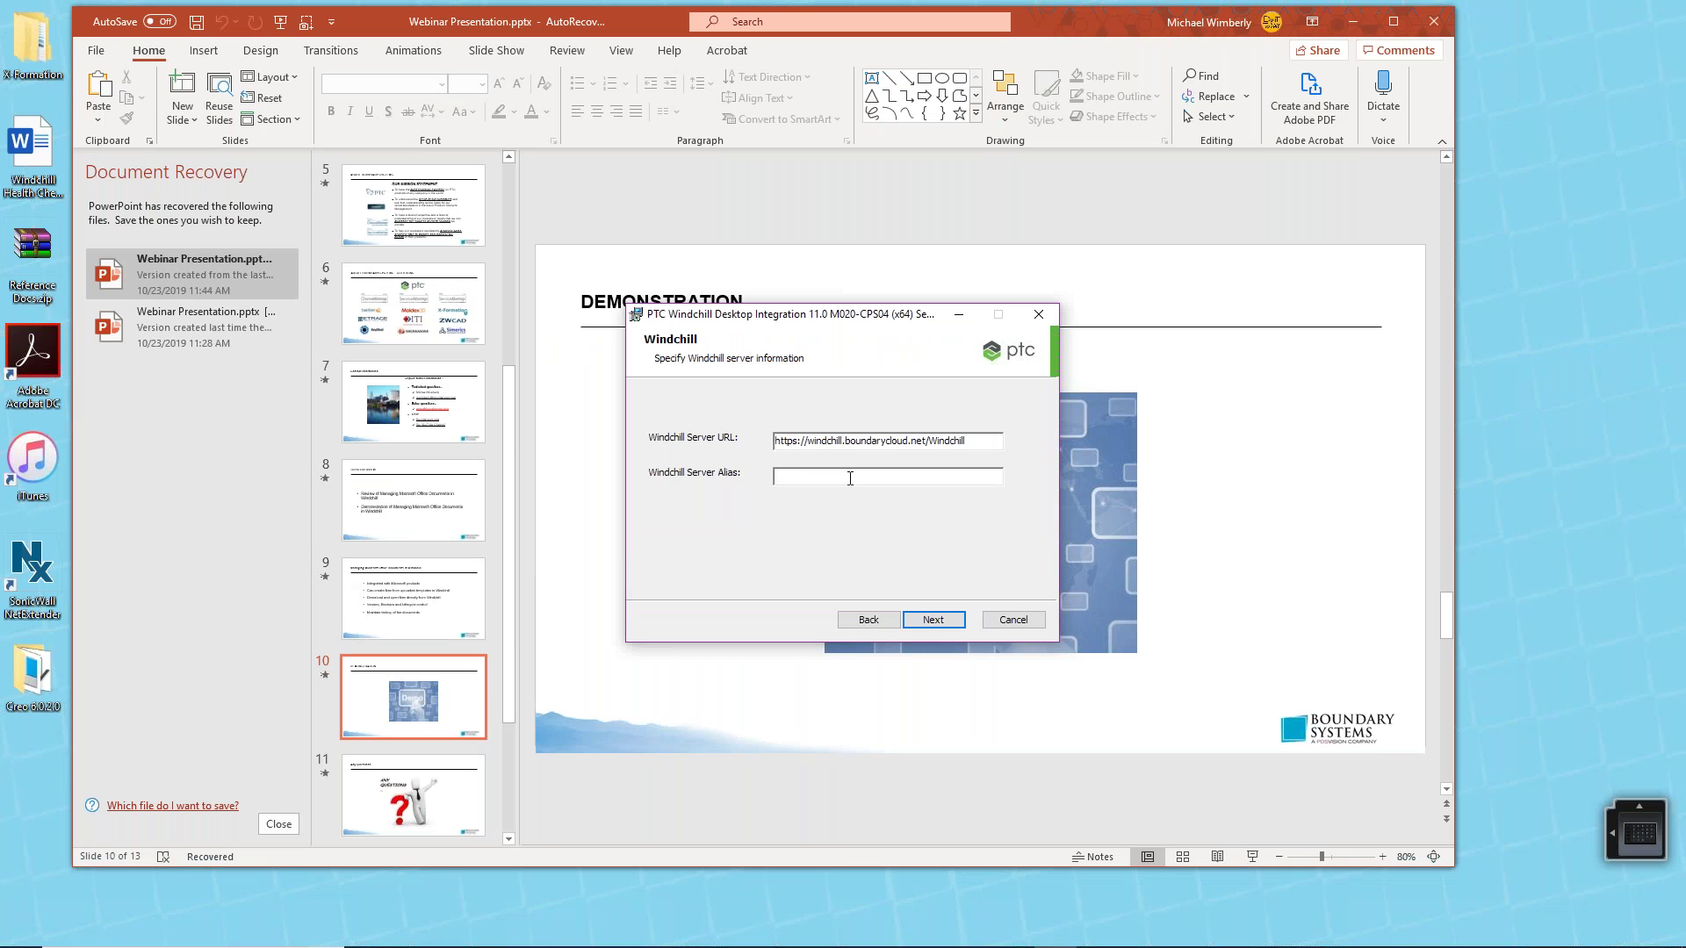
text(Boundary Windchill)
click(929, 620)
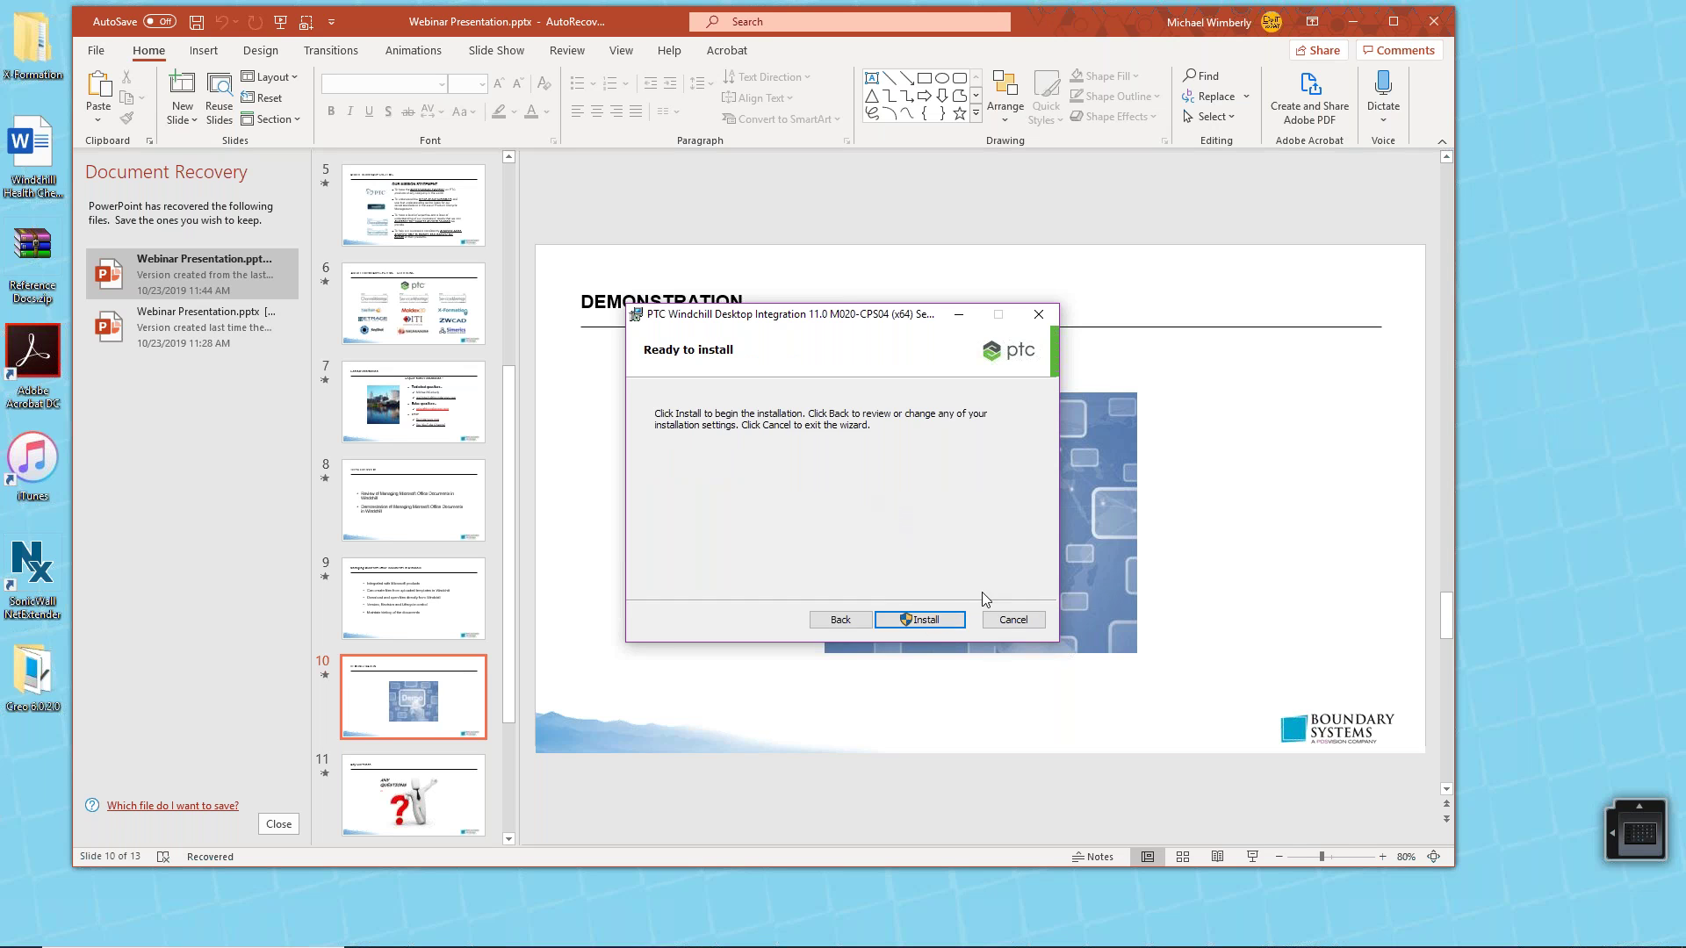
- Install Desktop Integration 11.0, dismiss PowerPoint's Document Recovery pane, and finish the wizard
click(920, 621)
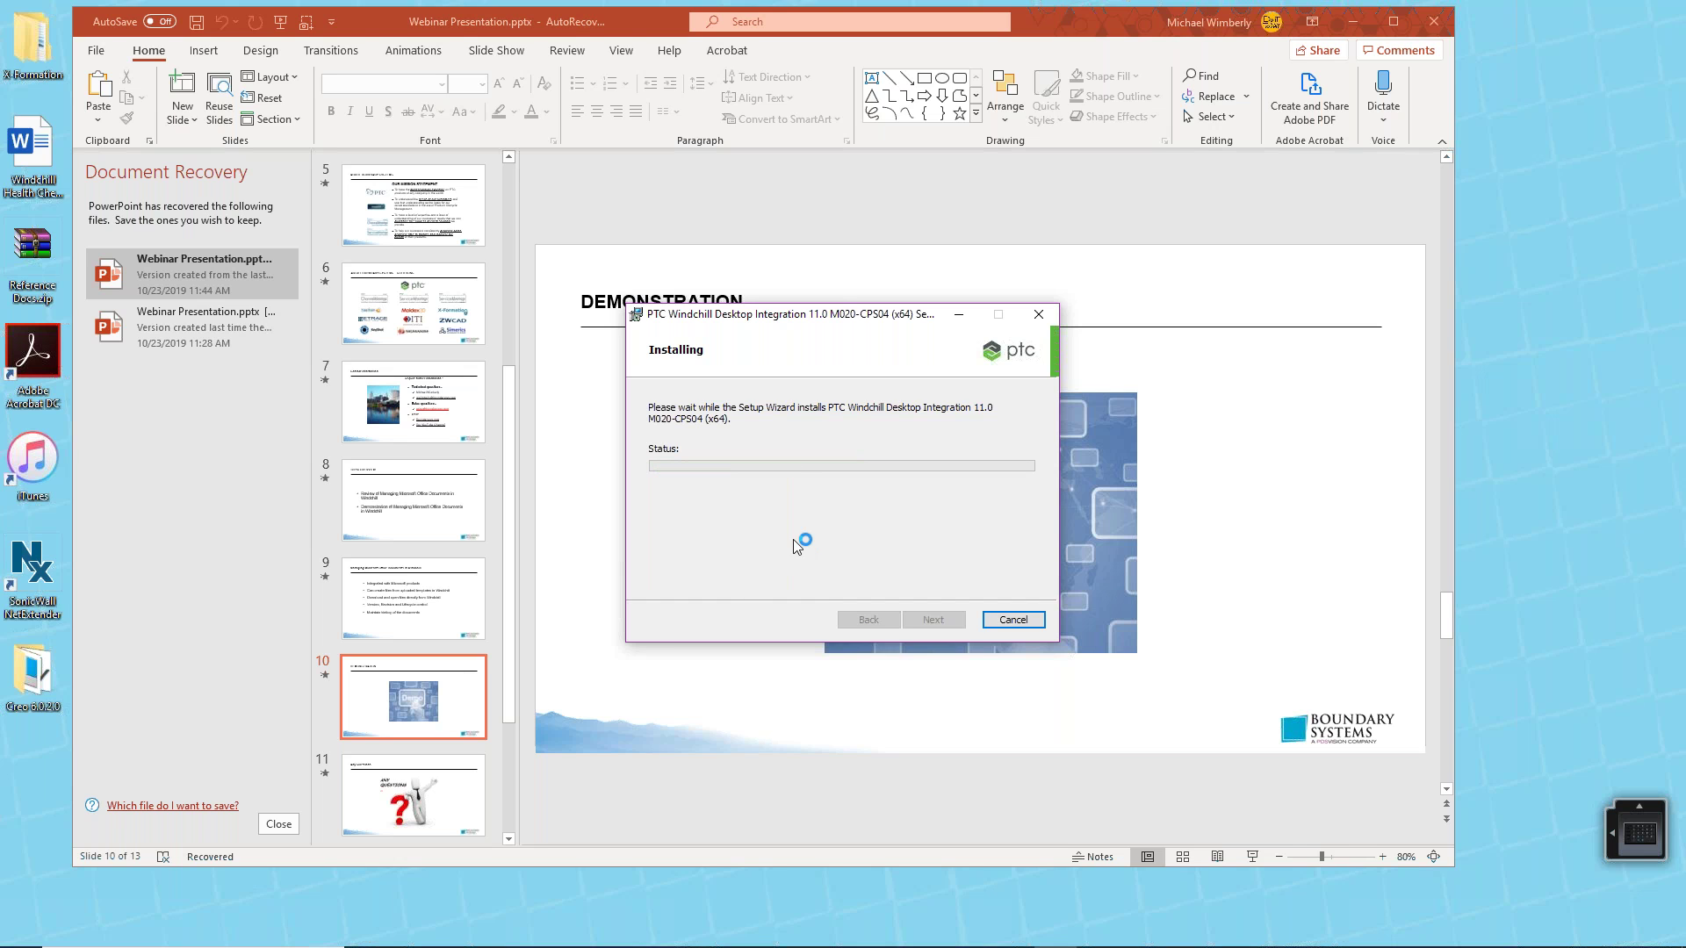
click(279, 824)
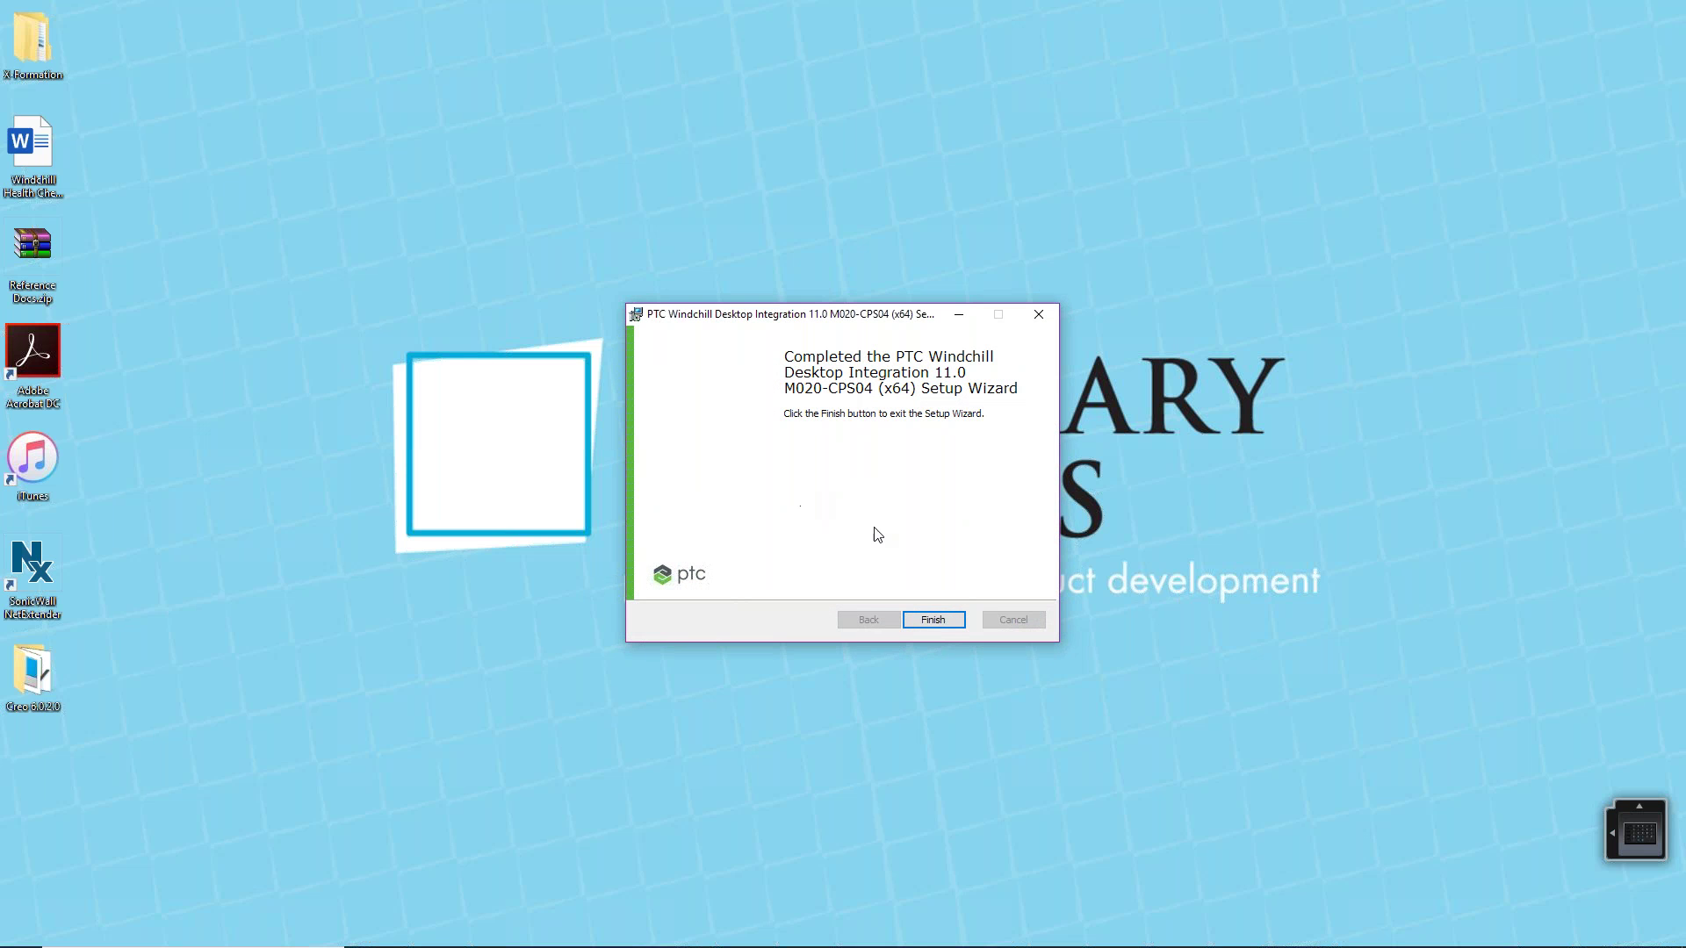
click(932, 621)
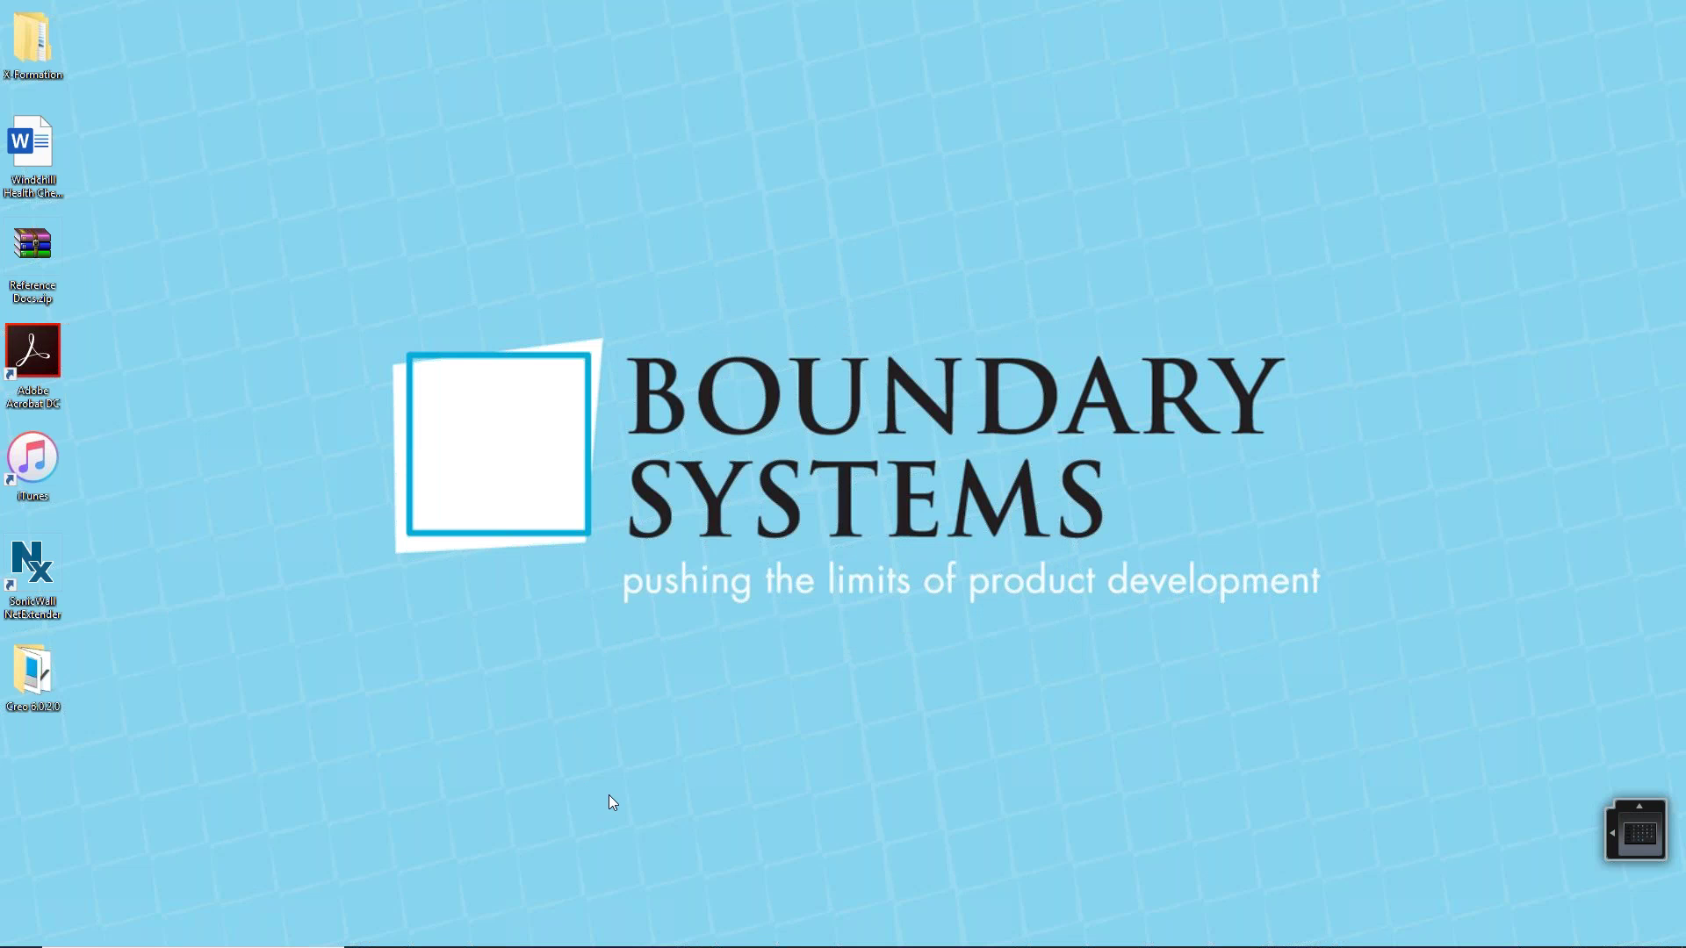
- Launch Word with a blank document and show the Windchill commands
mouse_move(615, 935)
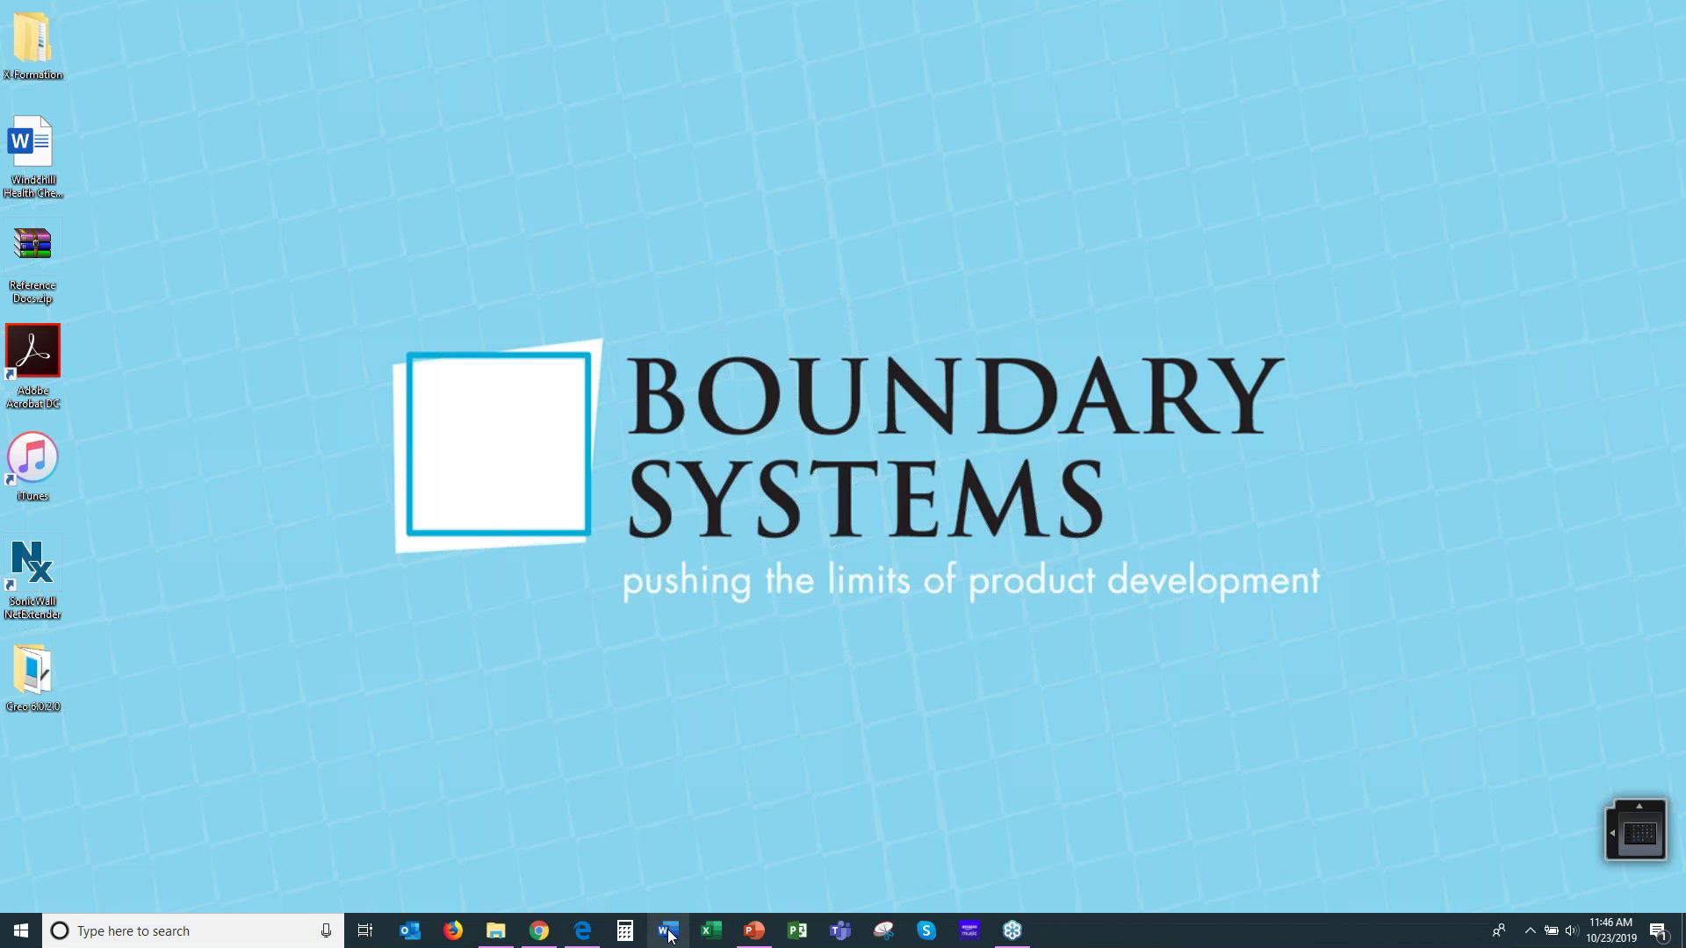
click(669, 933)
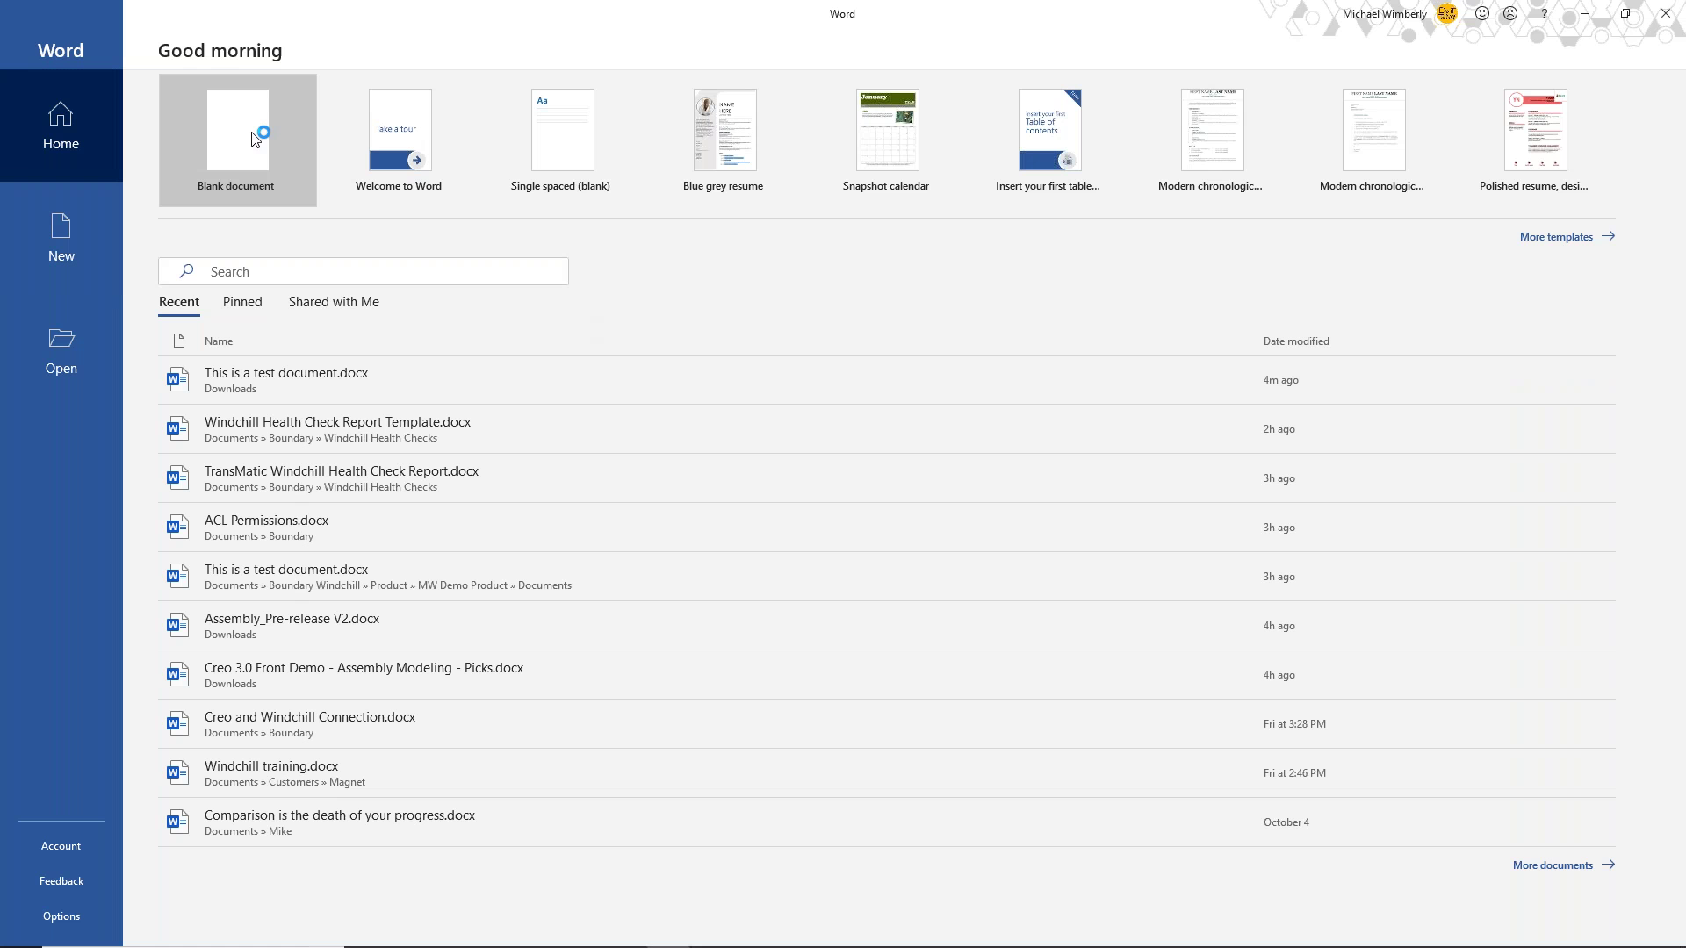
click(252, 132)
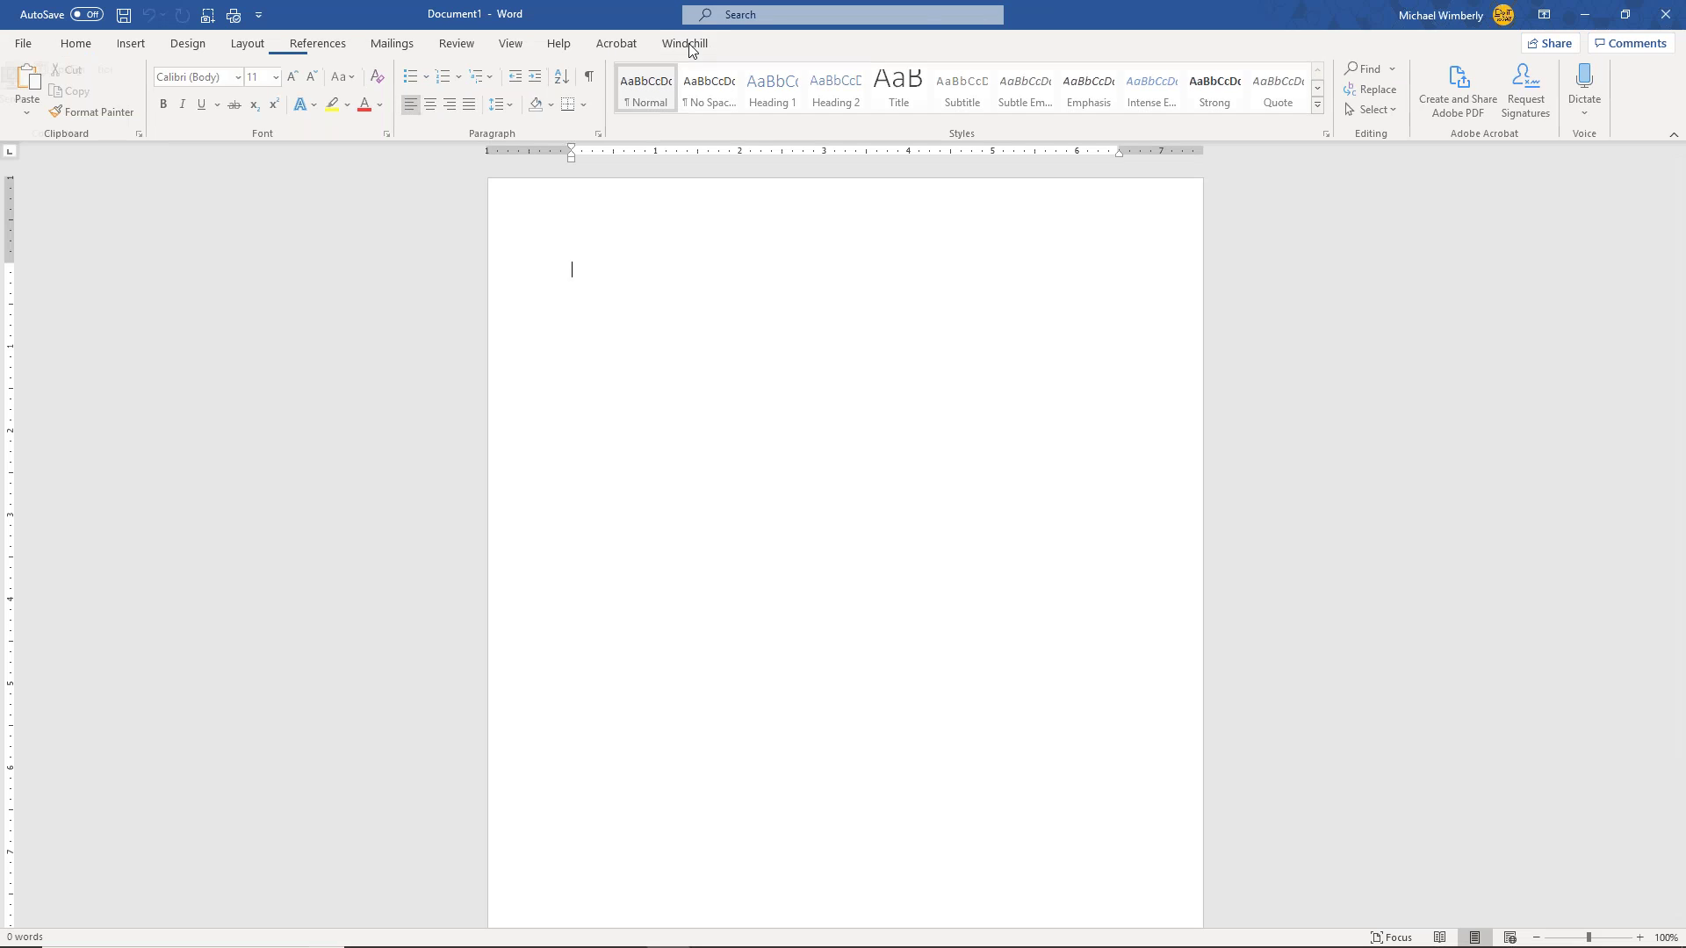
click(691, 44)
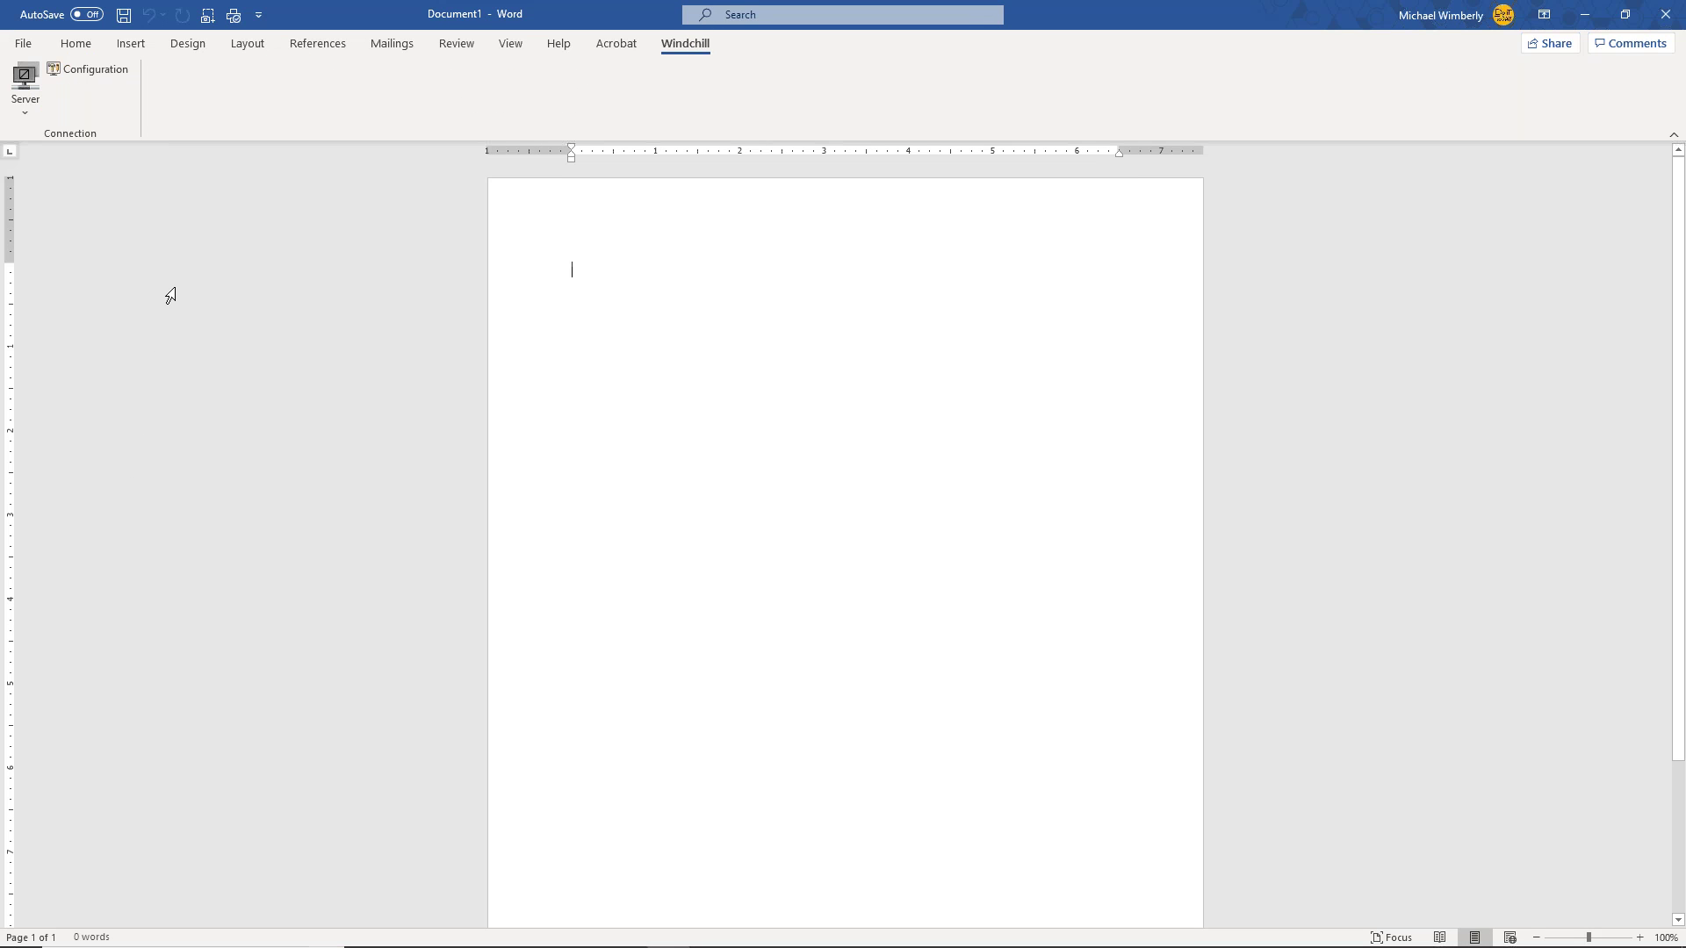
- Review the server list and desktop integration configuration, then connect to Boundary Windchill
click(27, 114)
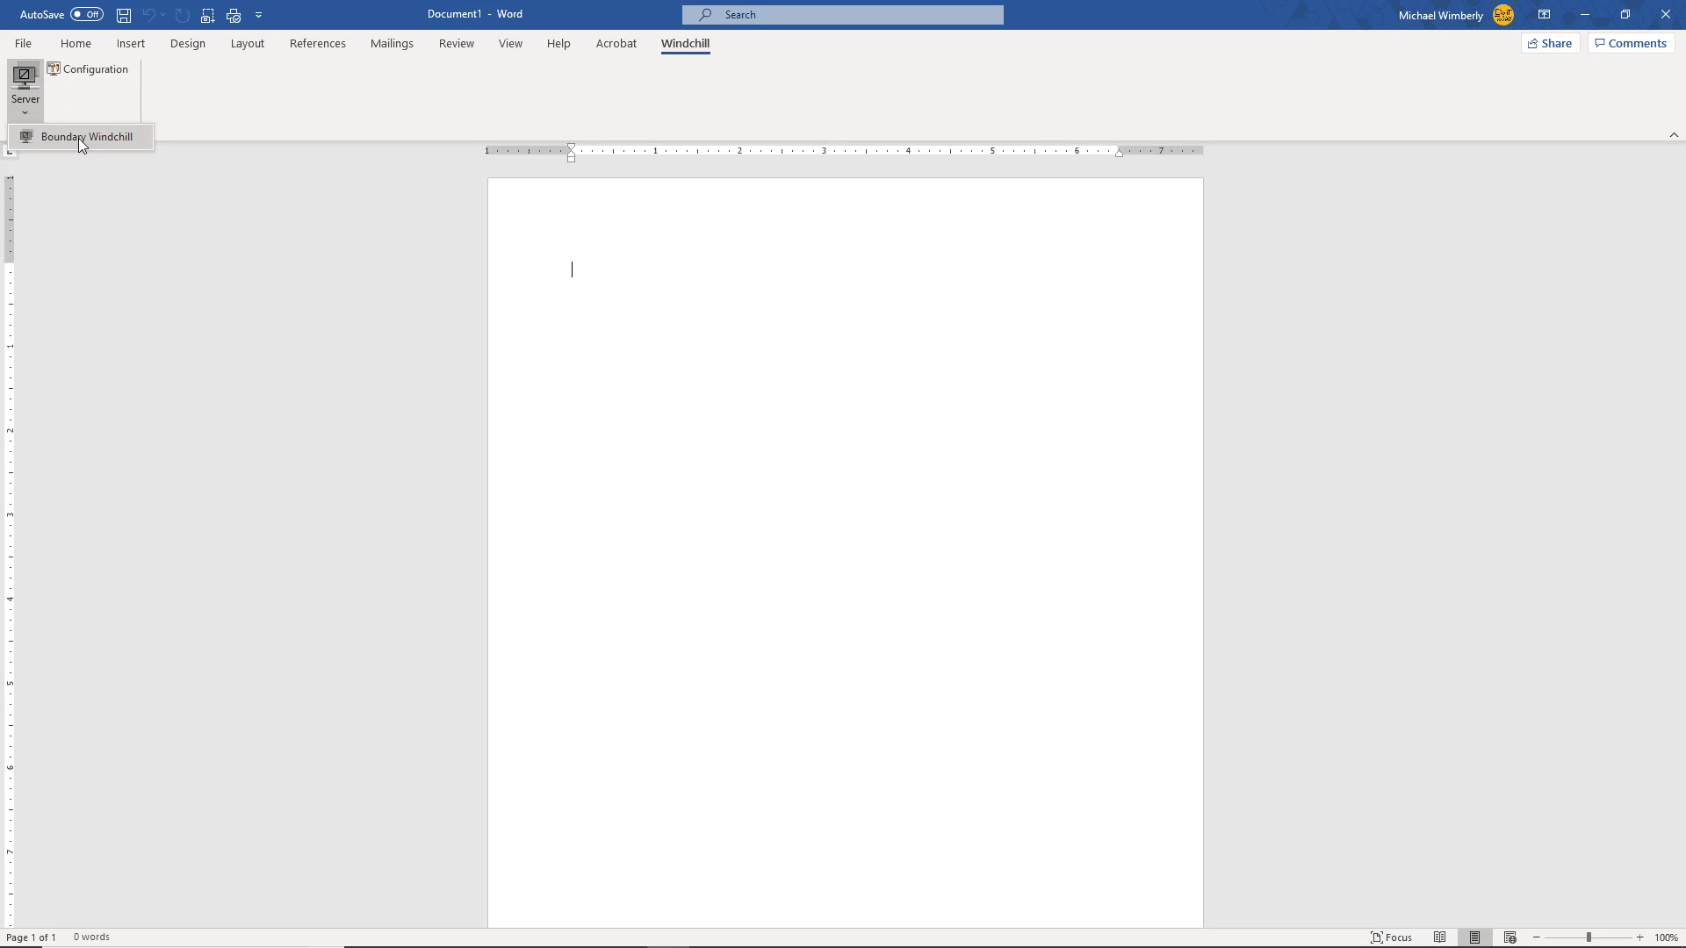
click(87, 218)
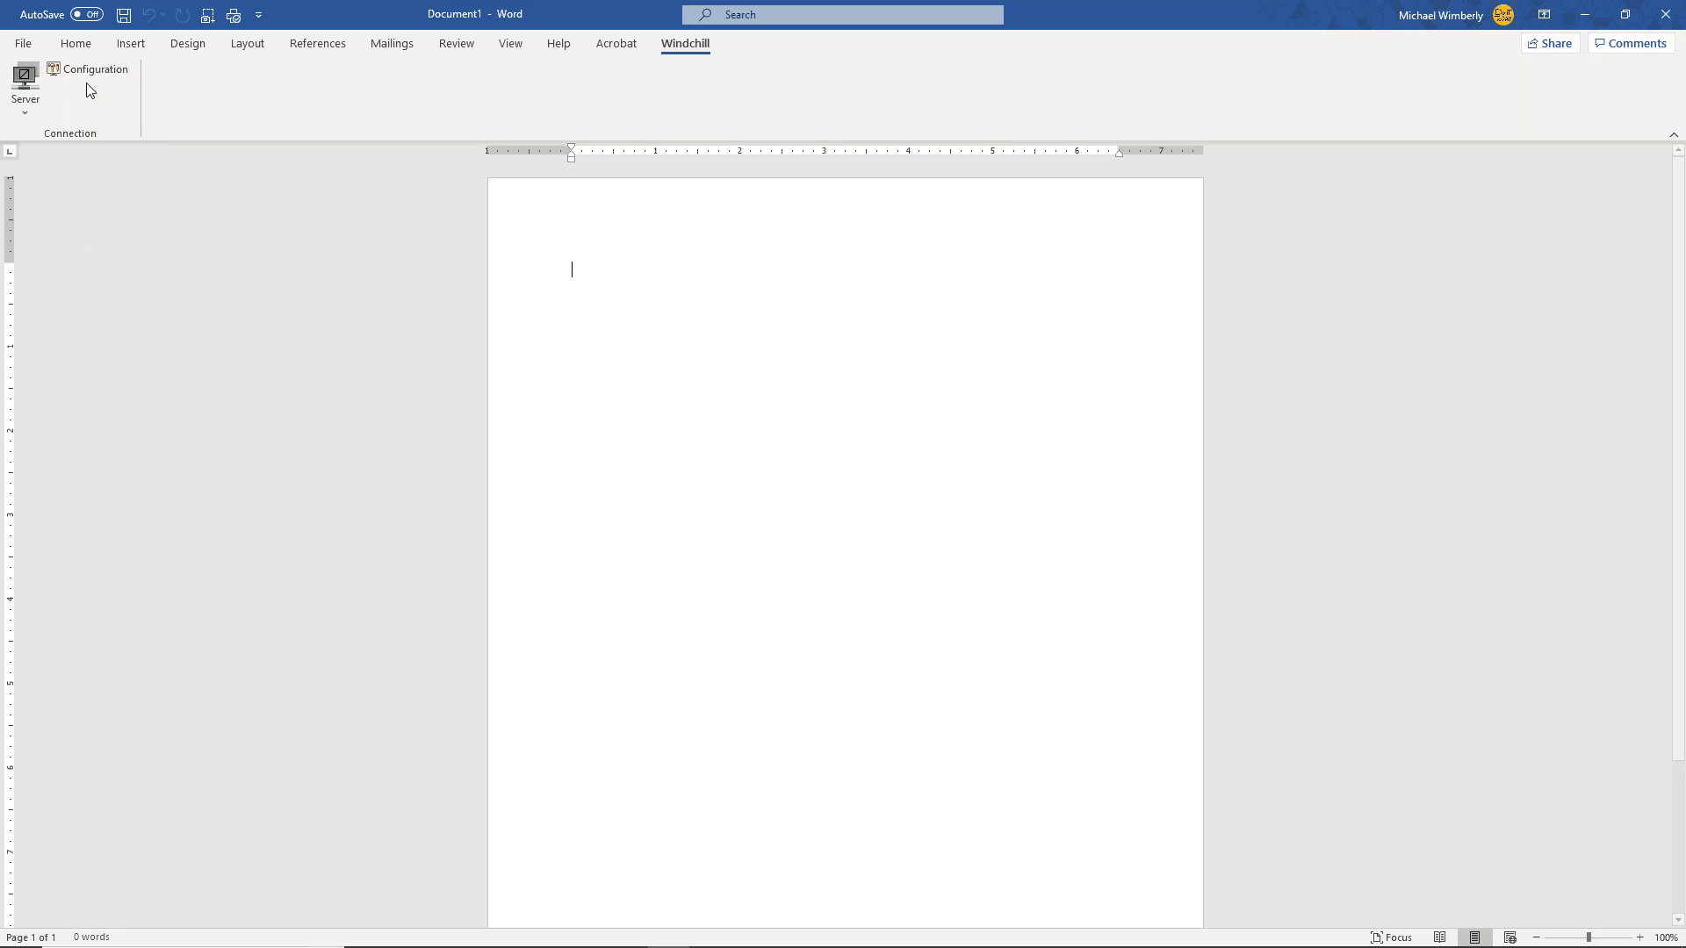
click(82, 71)
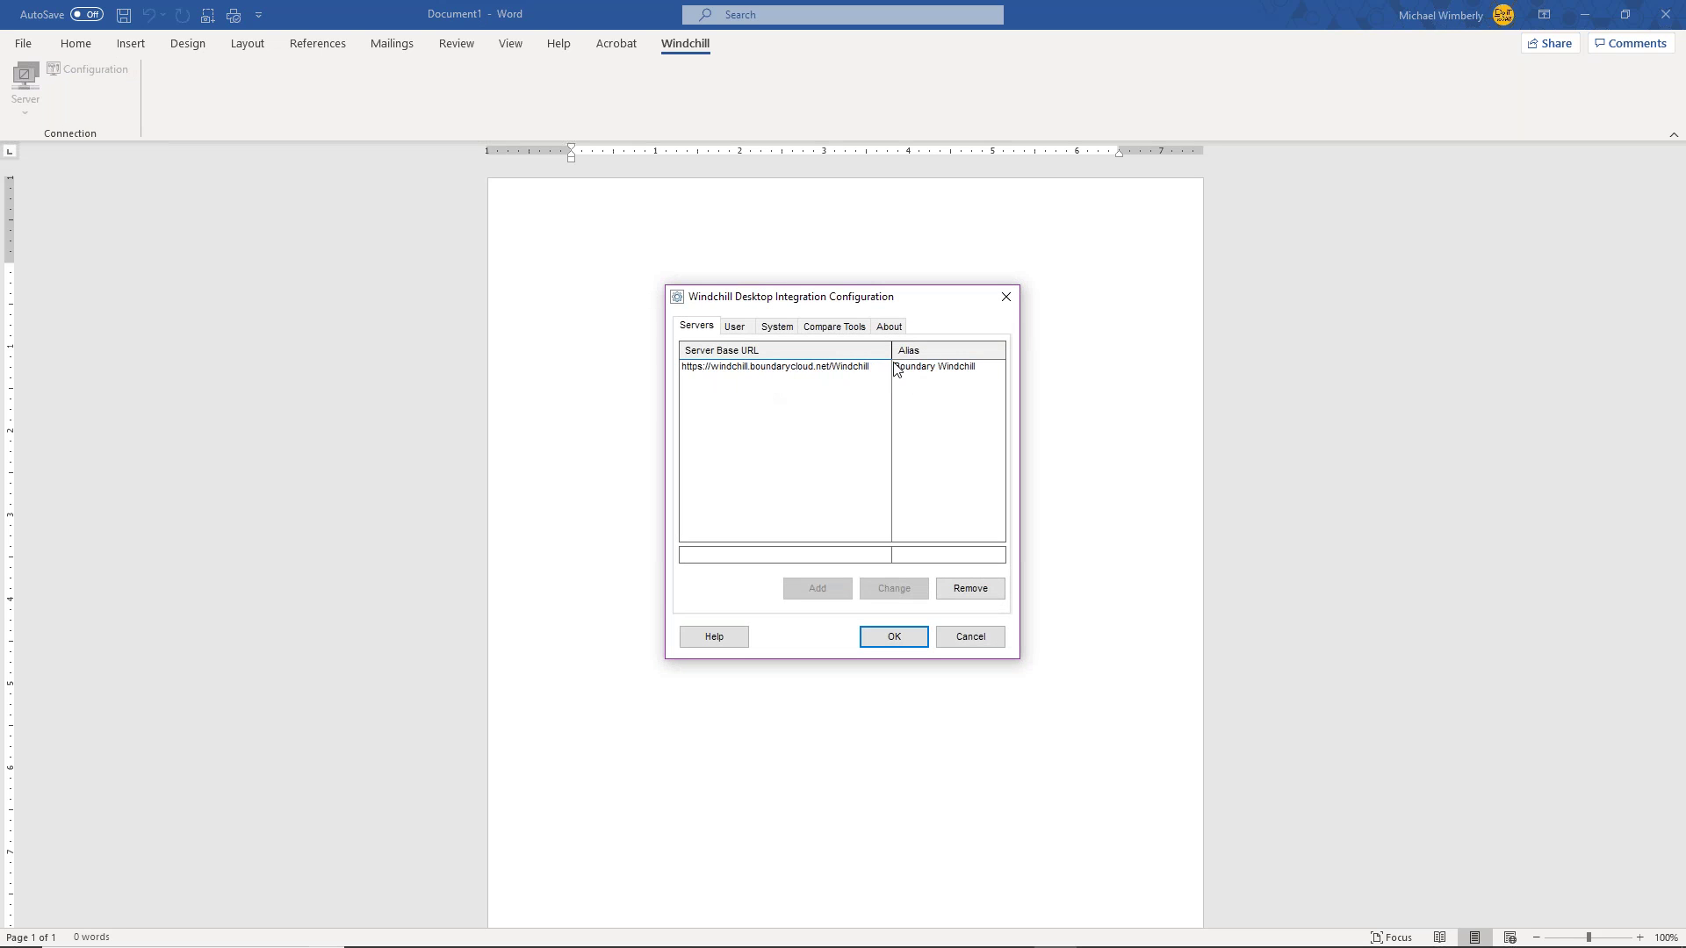
click(970, 638)
click(34, 110)
click(72, 137)
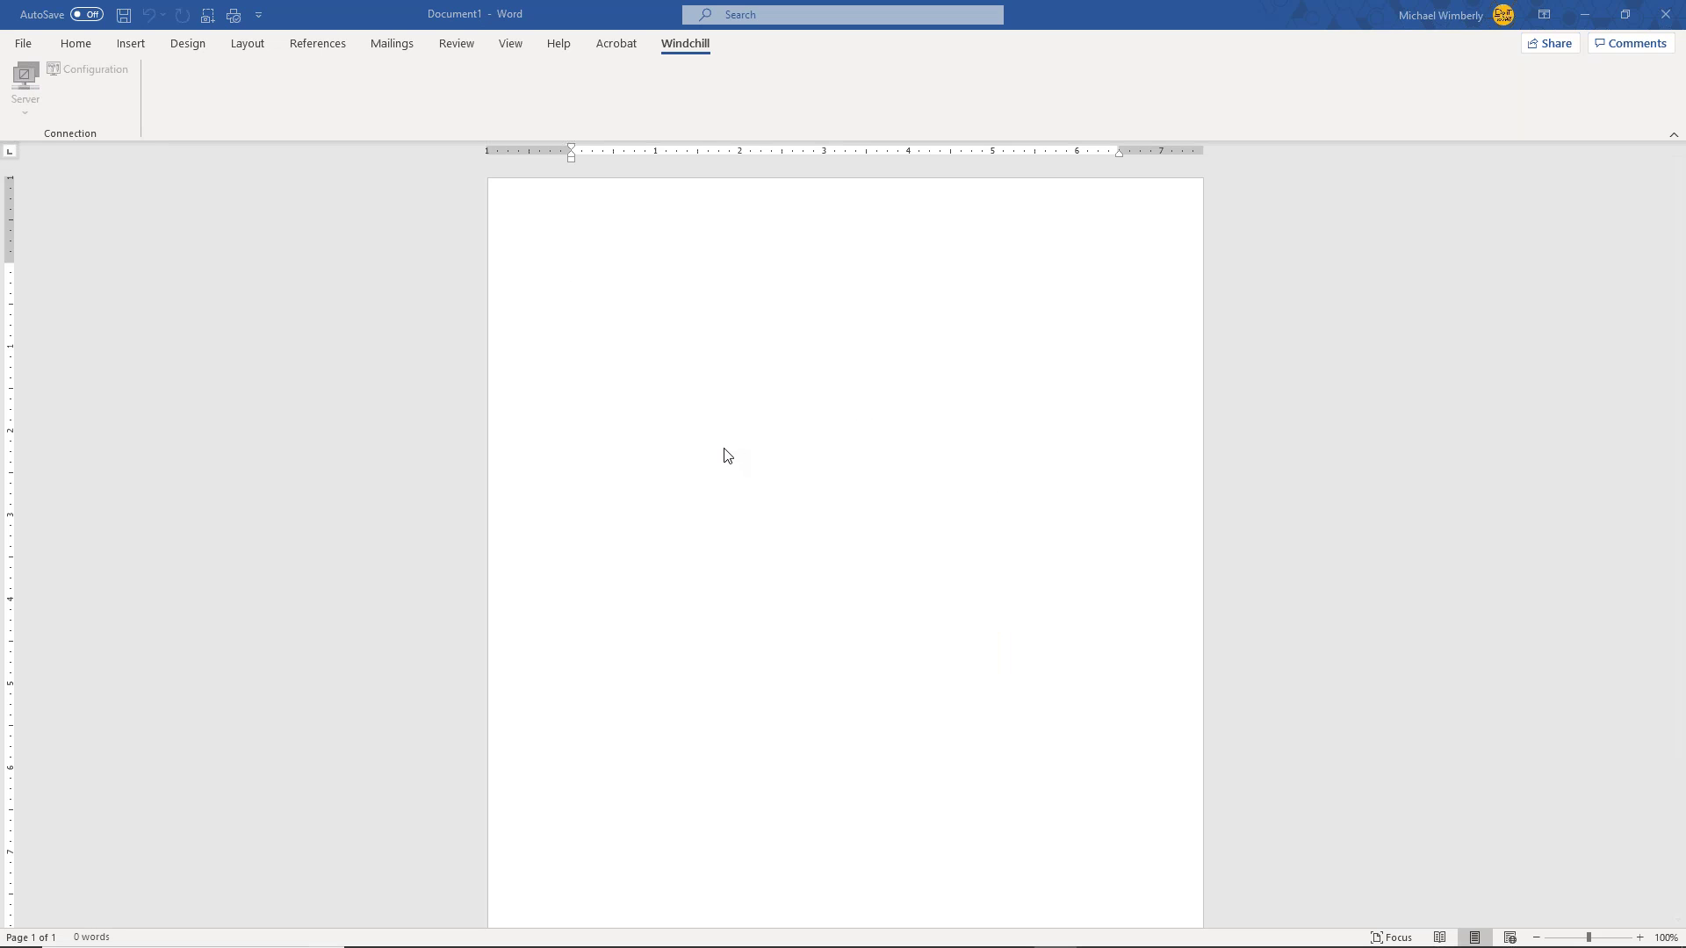
- Log in with the Windchill user name and password and accept the download preference change
text(mwimberly)
click(334, 258)
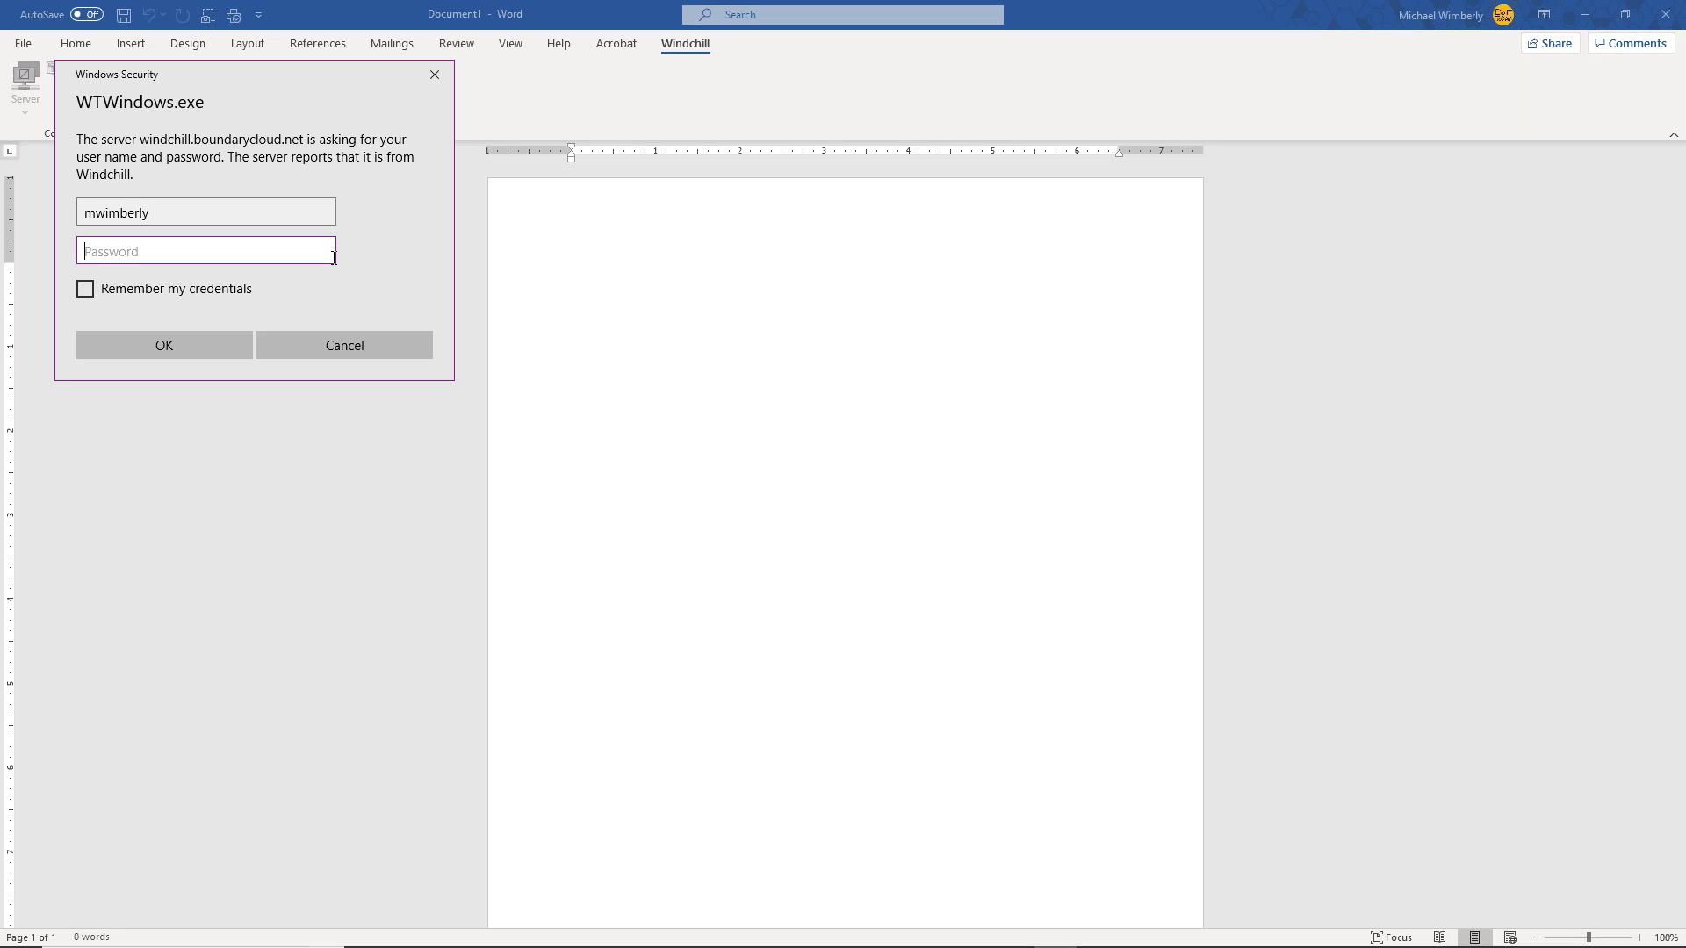
text(••••••••)
click(226, 347)
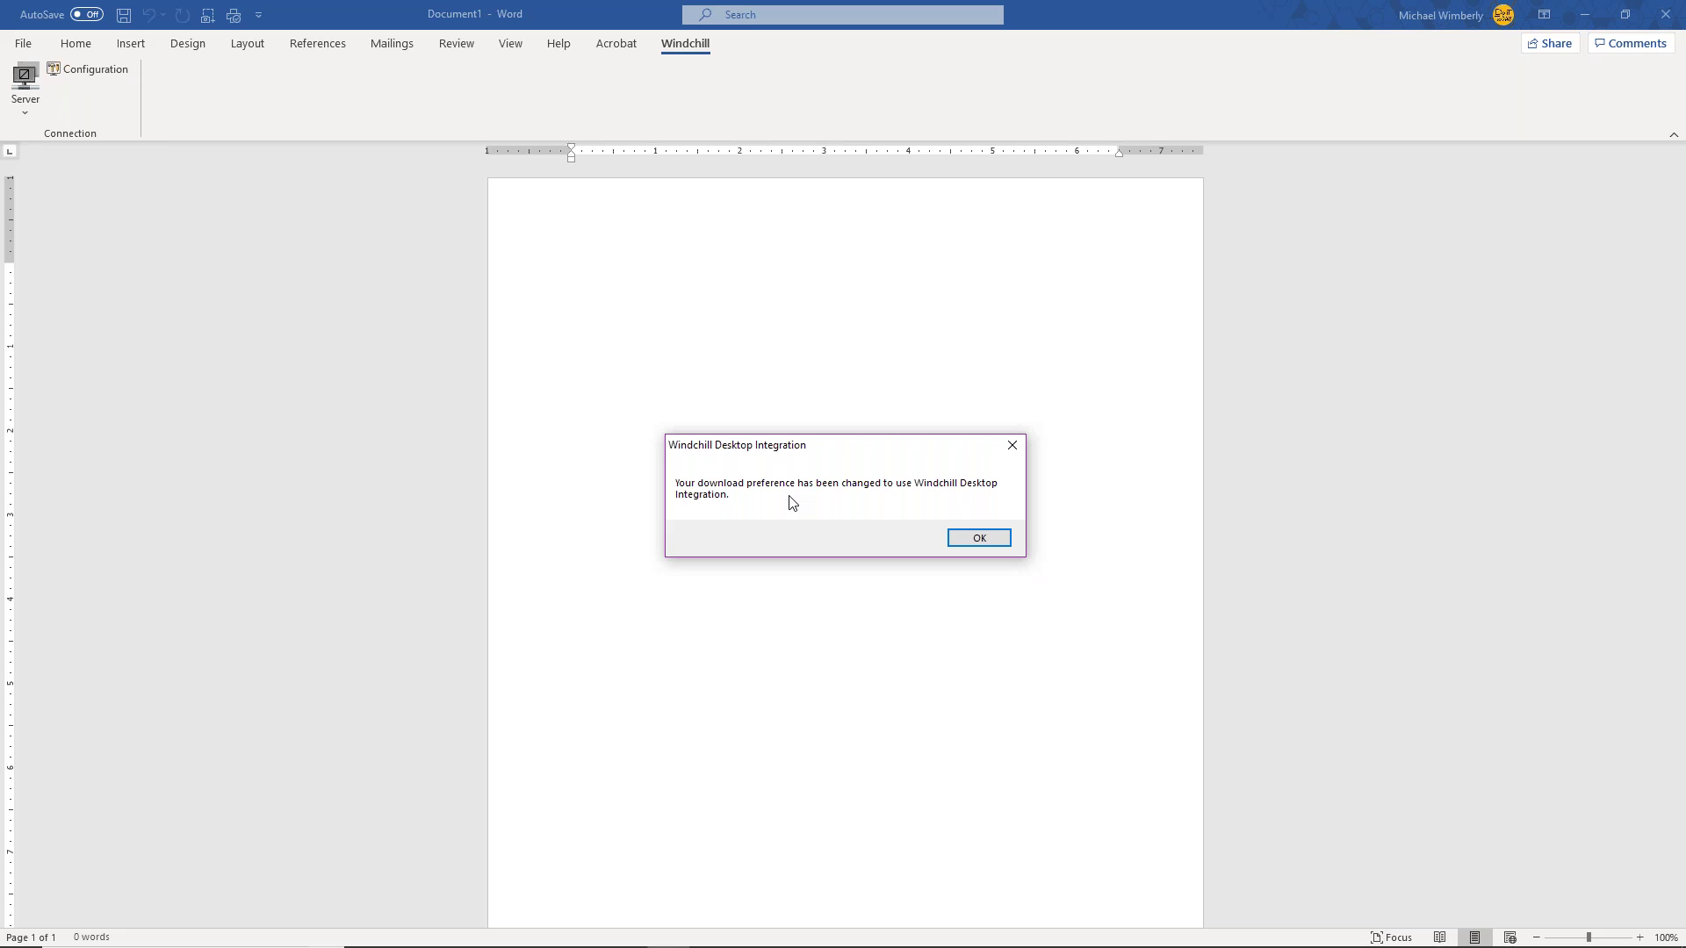
click(981, 539)
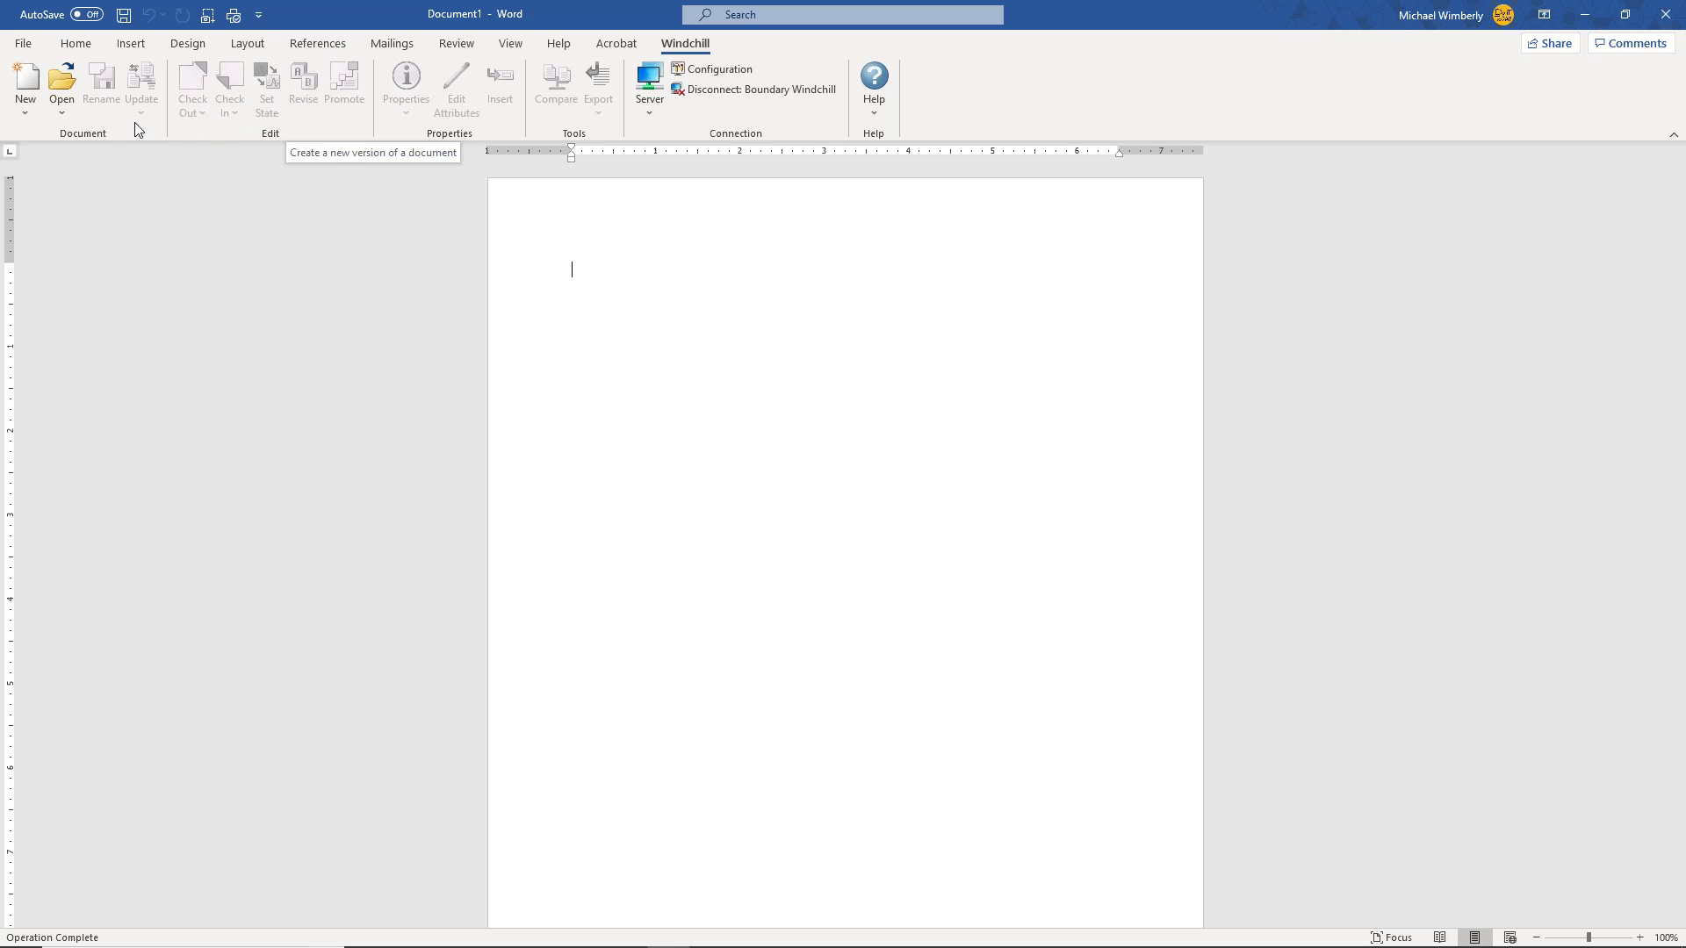
- Browse Windchill from Product into MW Demo Product's Documents folder
click(65, 106)
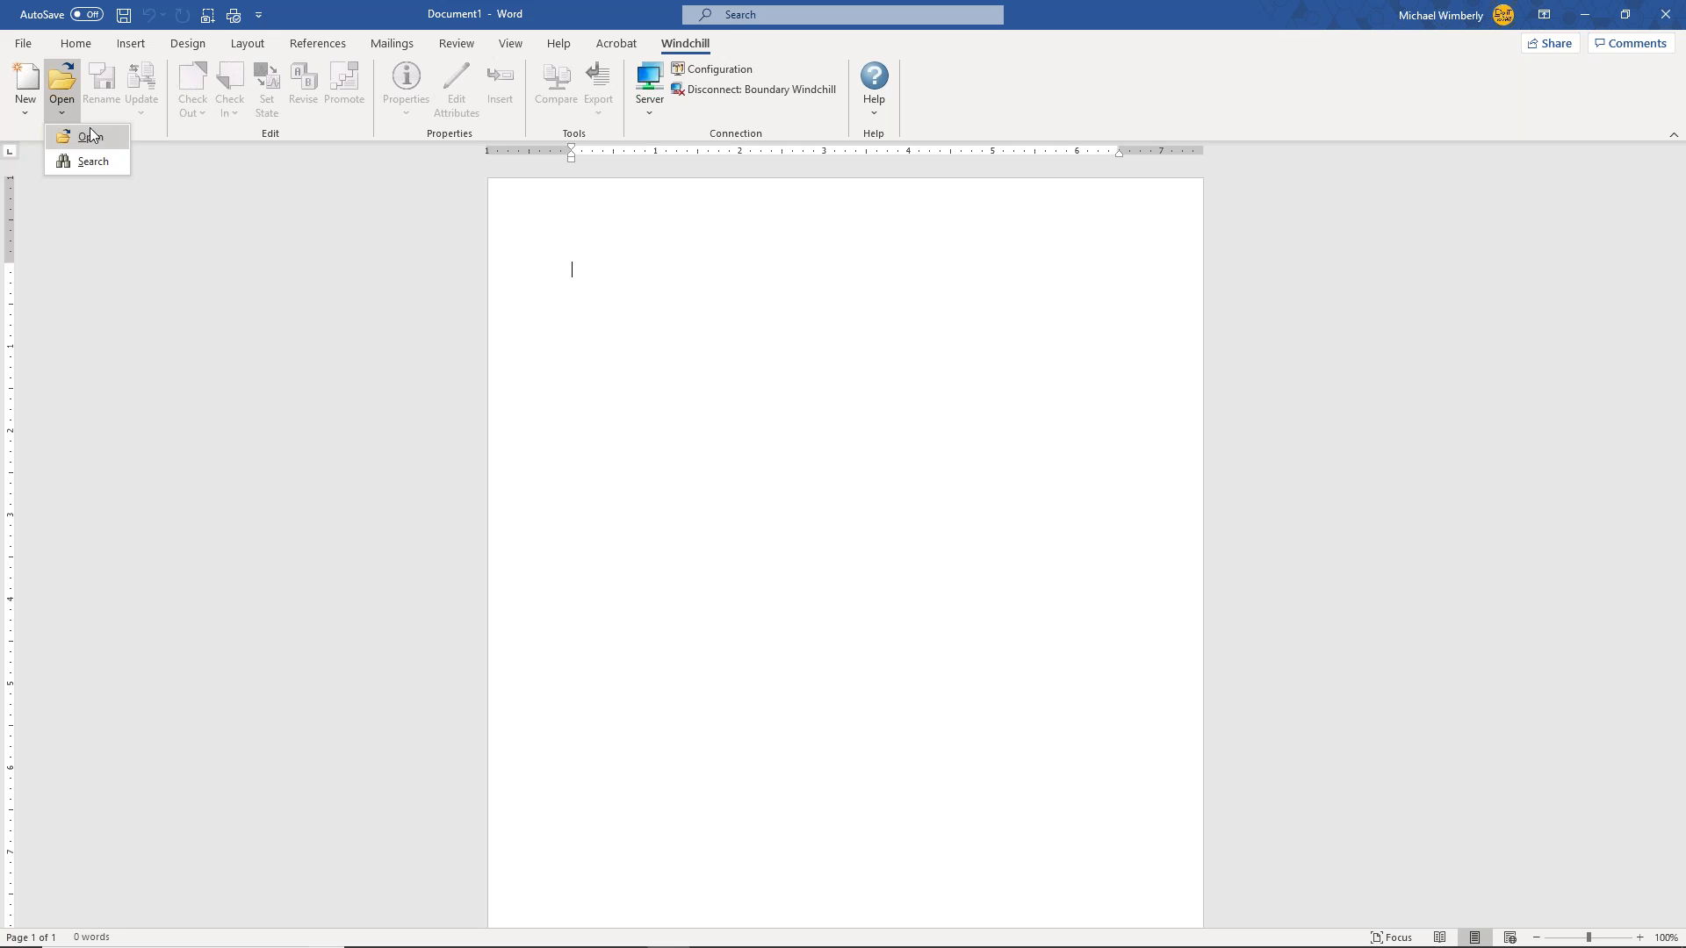
click(89, 138)
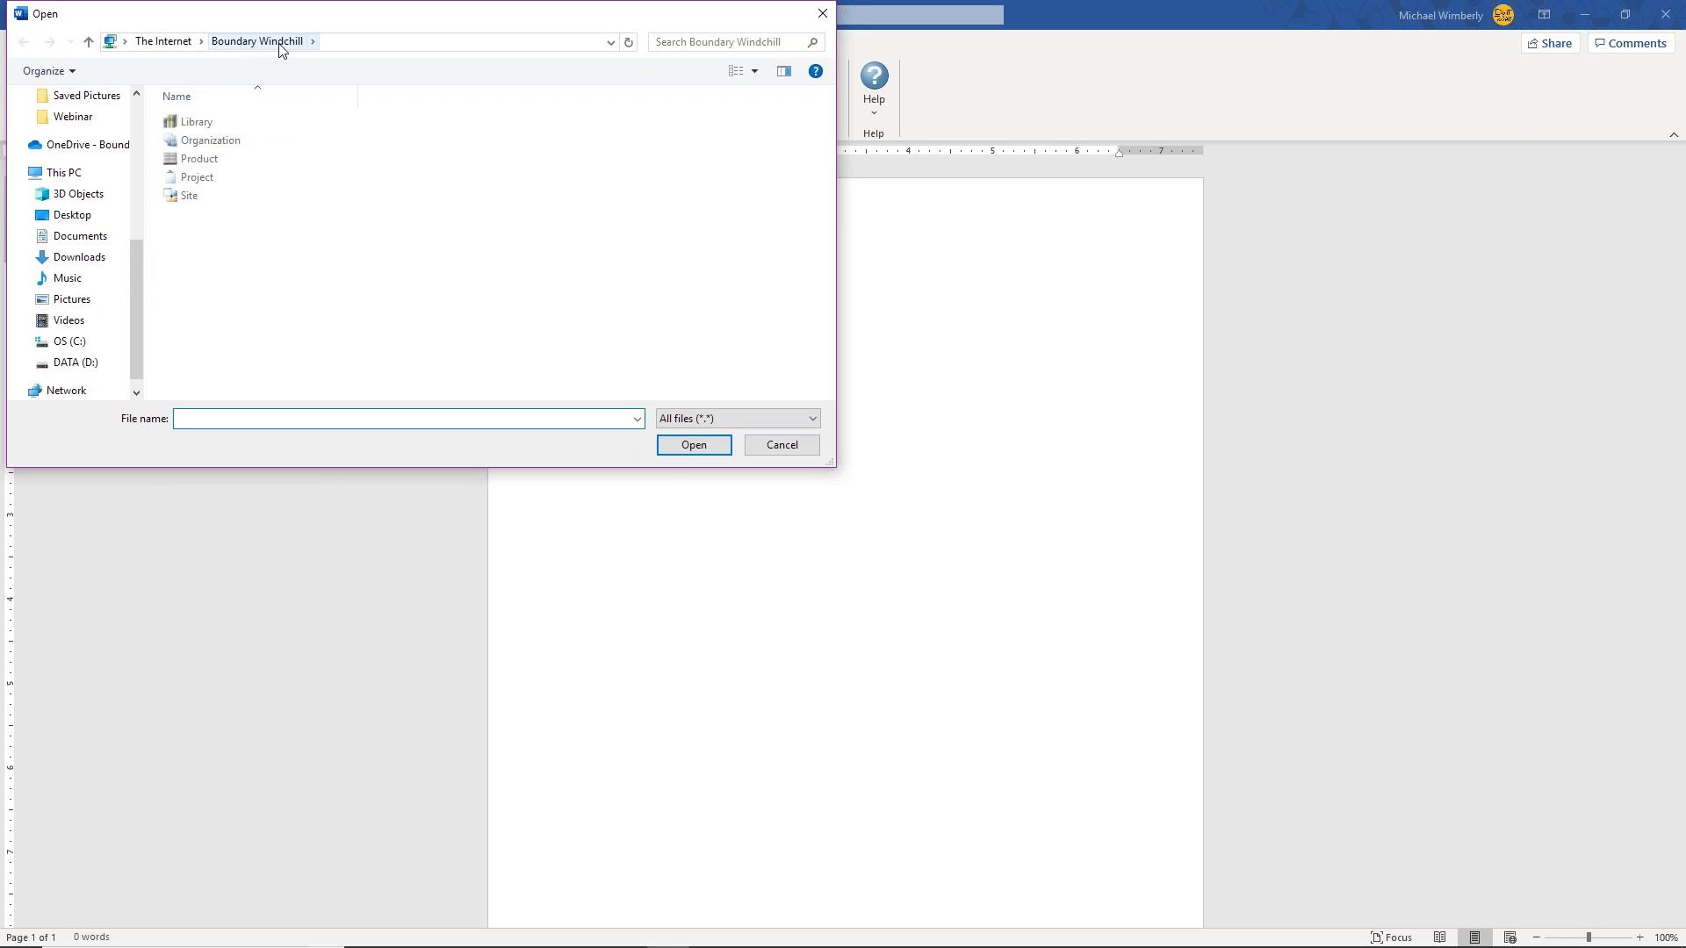
click(211, 164)
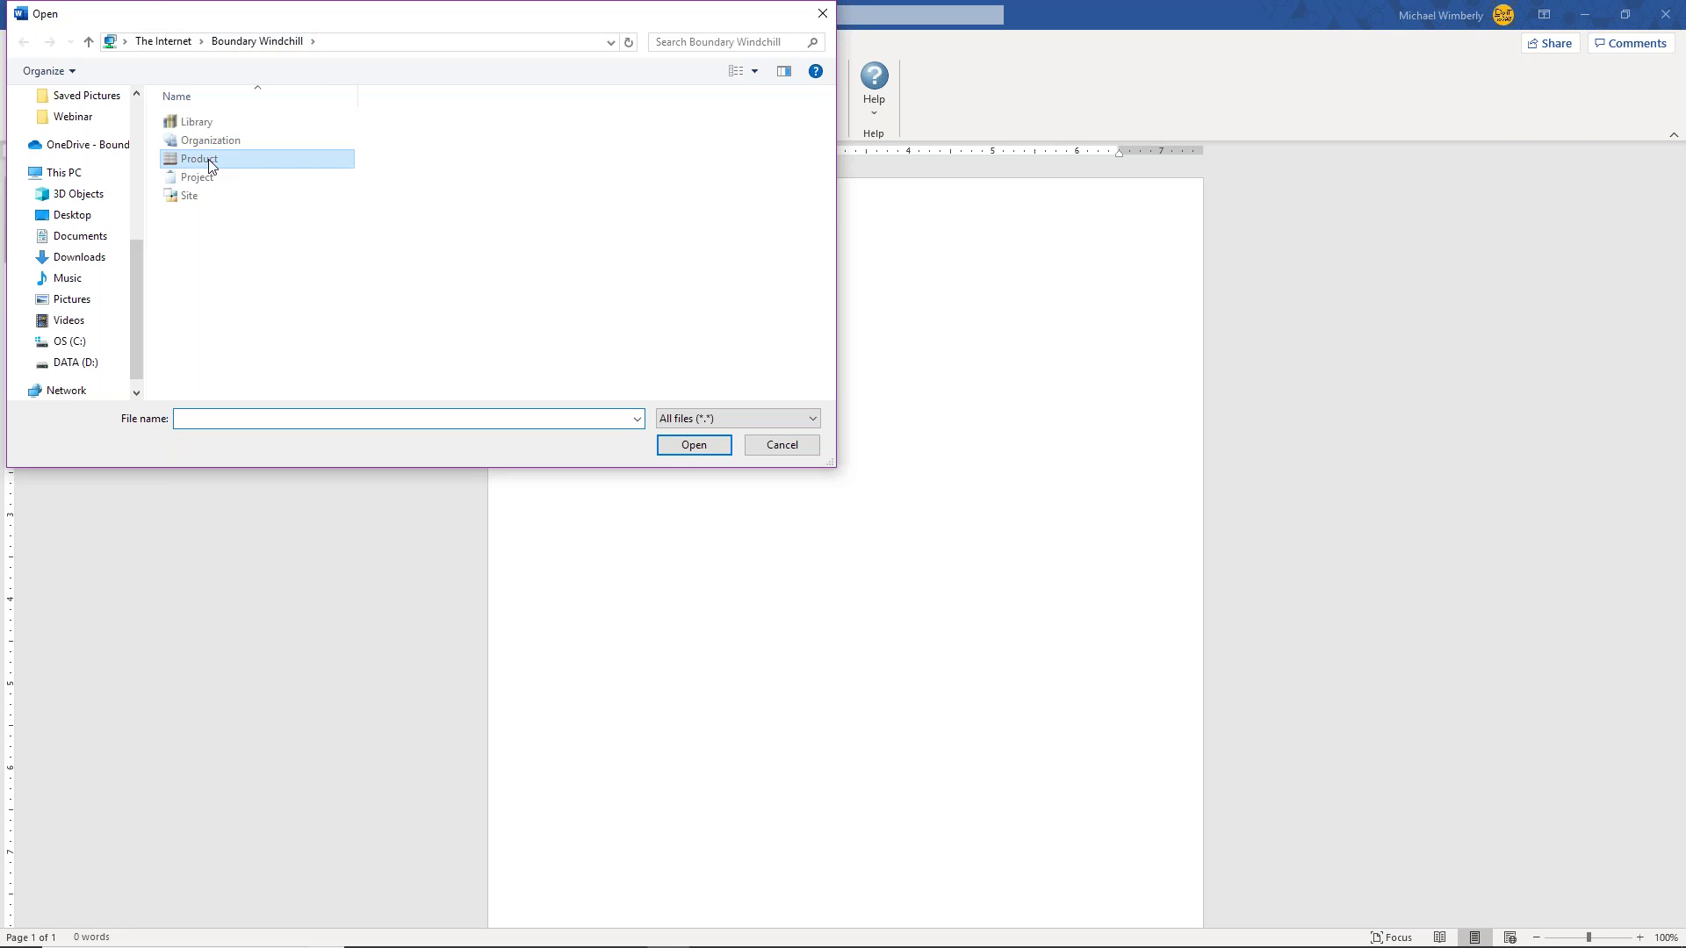
double_click(230, 165)
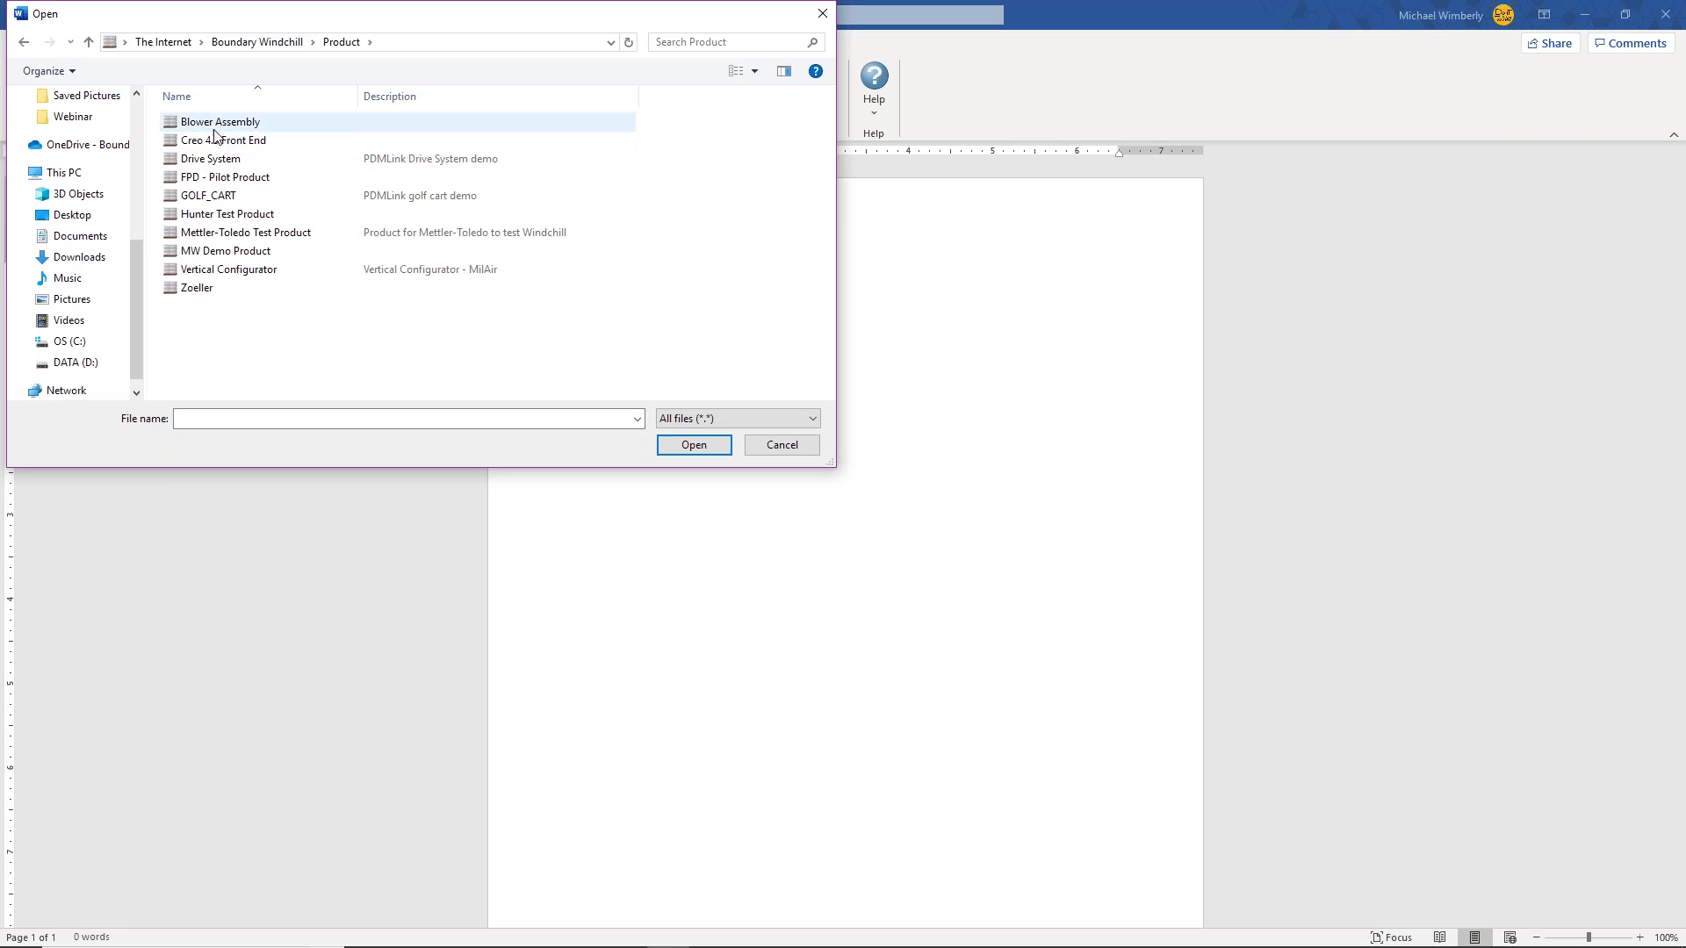
double_click(223, 251)
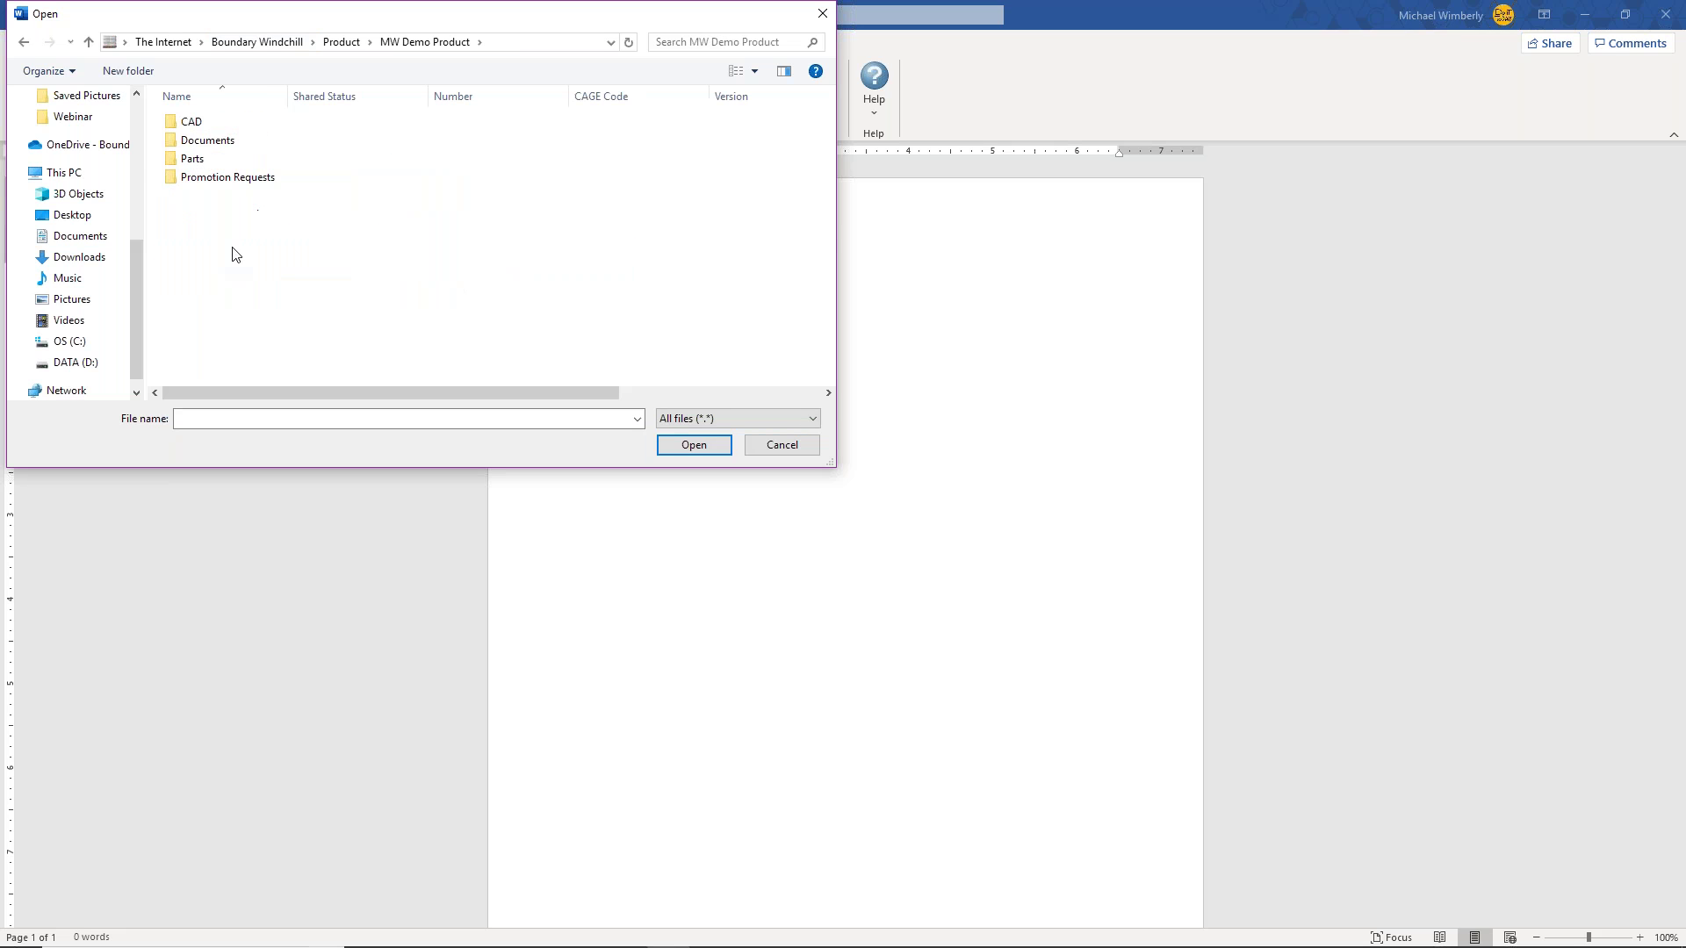
click(212, 146)
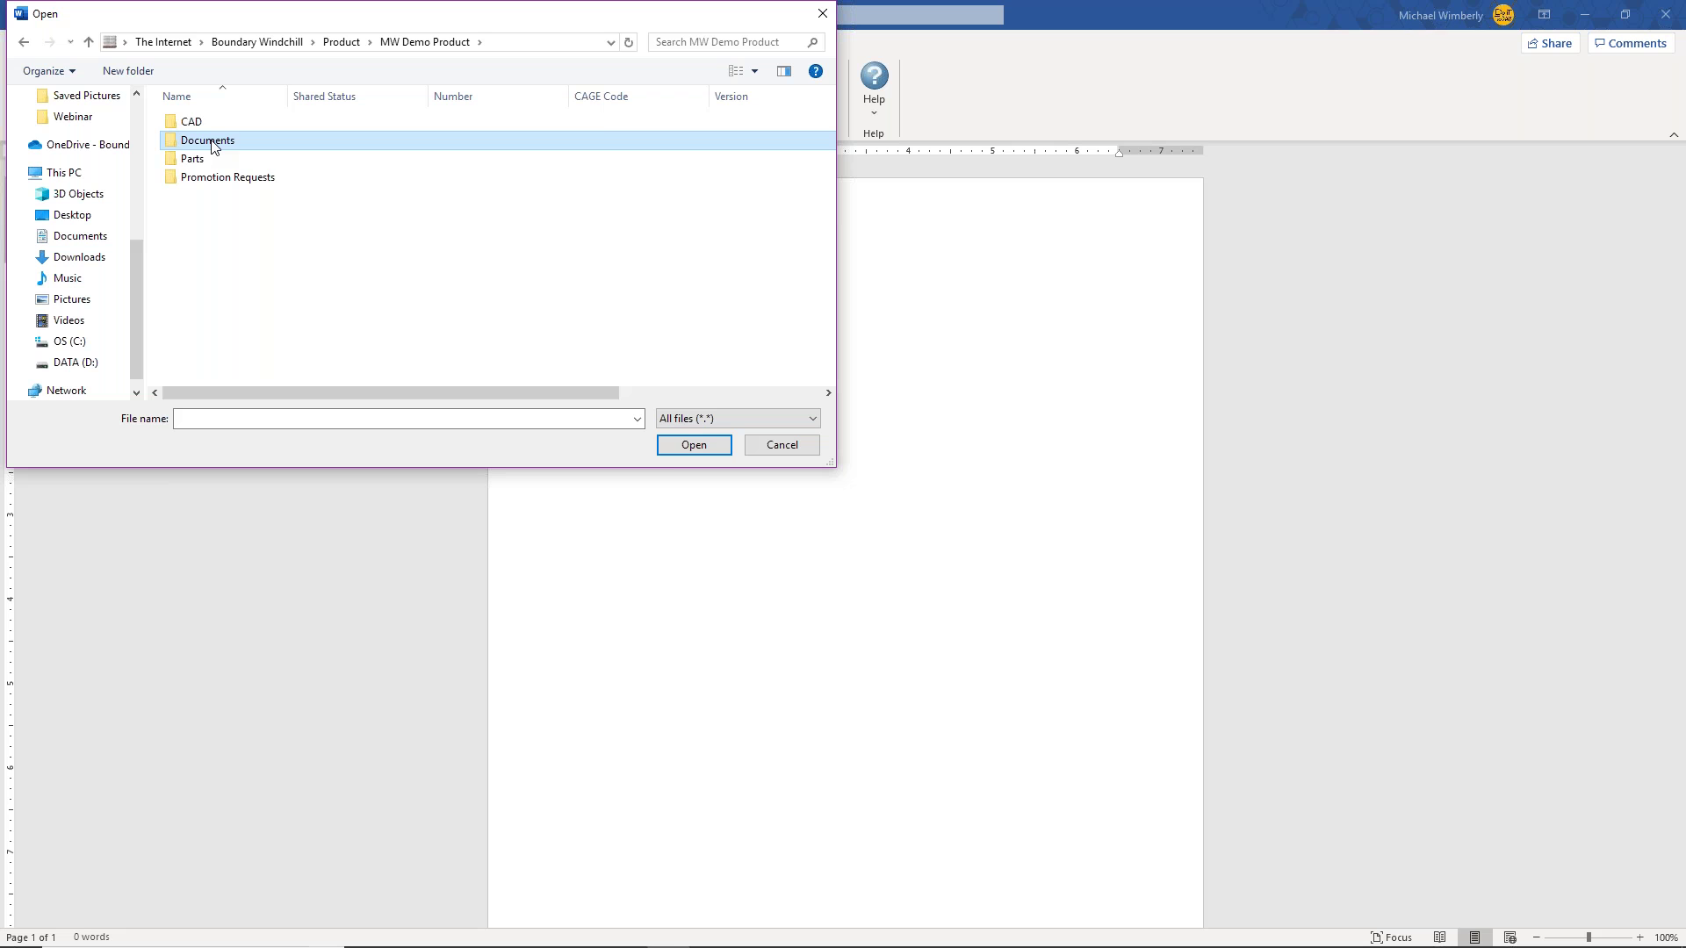
double_click(213, 146)
- Open 'This is a test document' and bring up the Overwrite File prompt
click(247, 142)
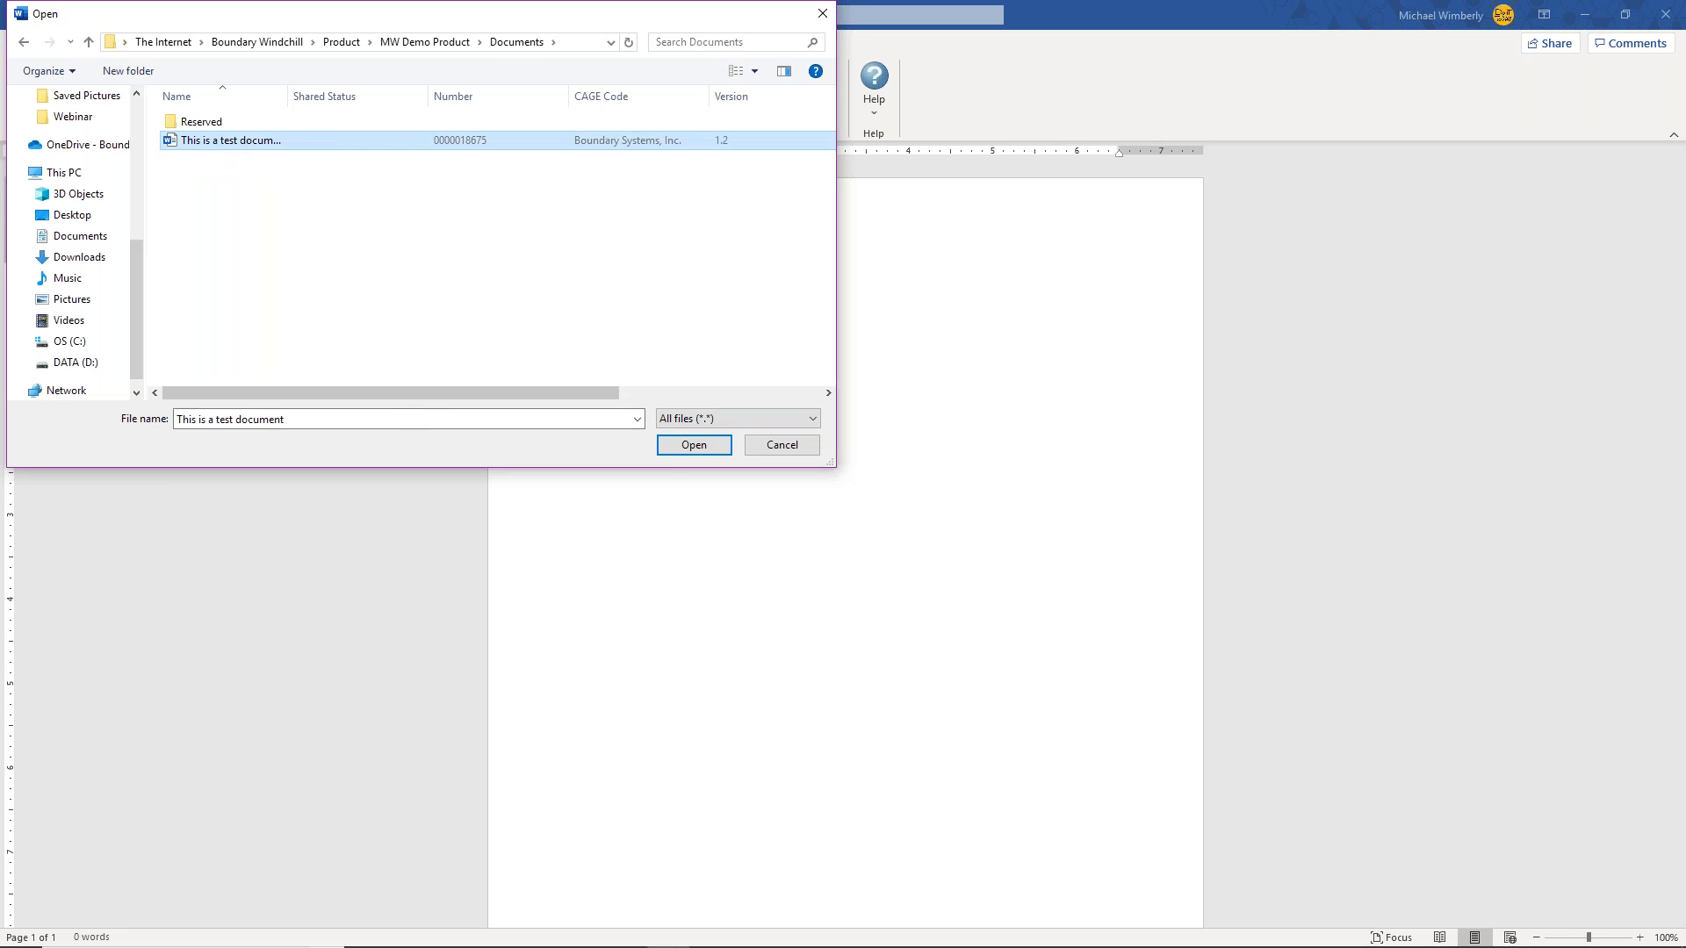
click(700, 449)
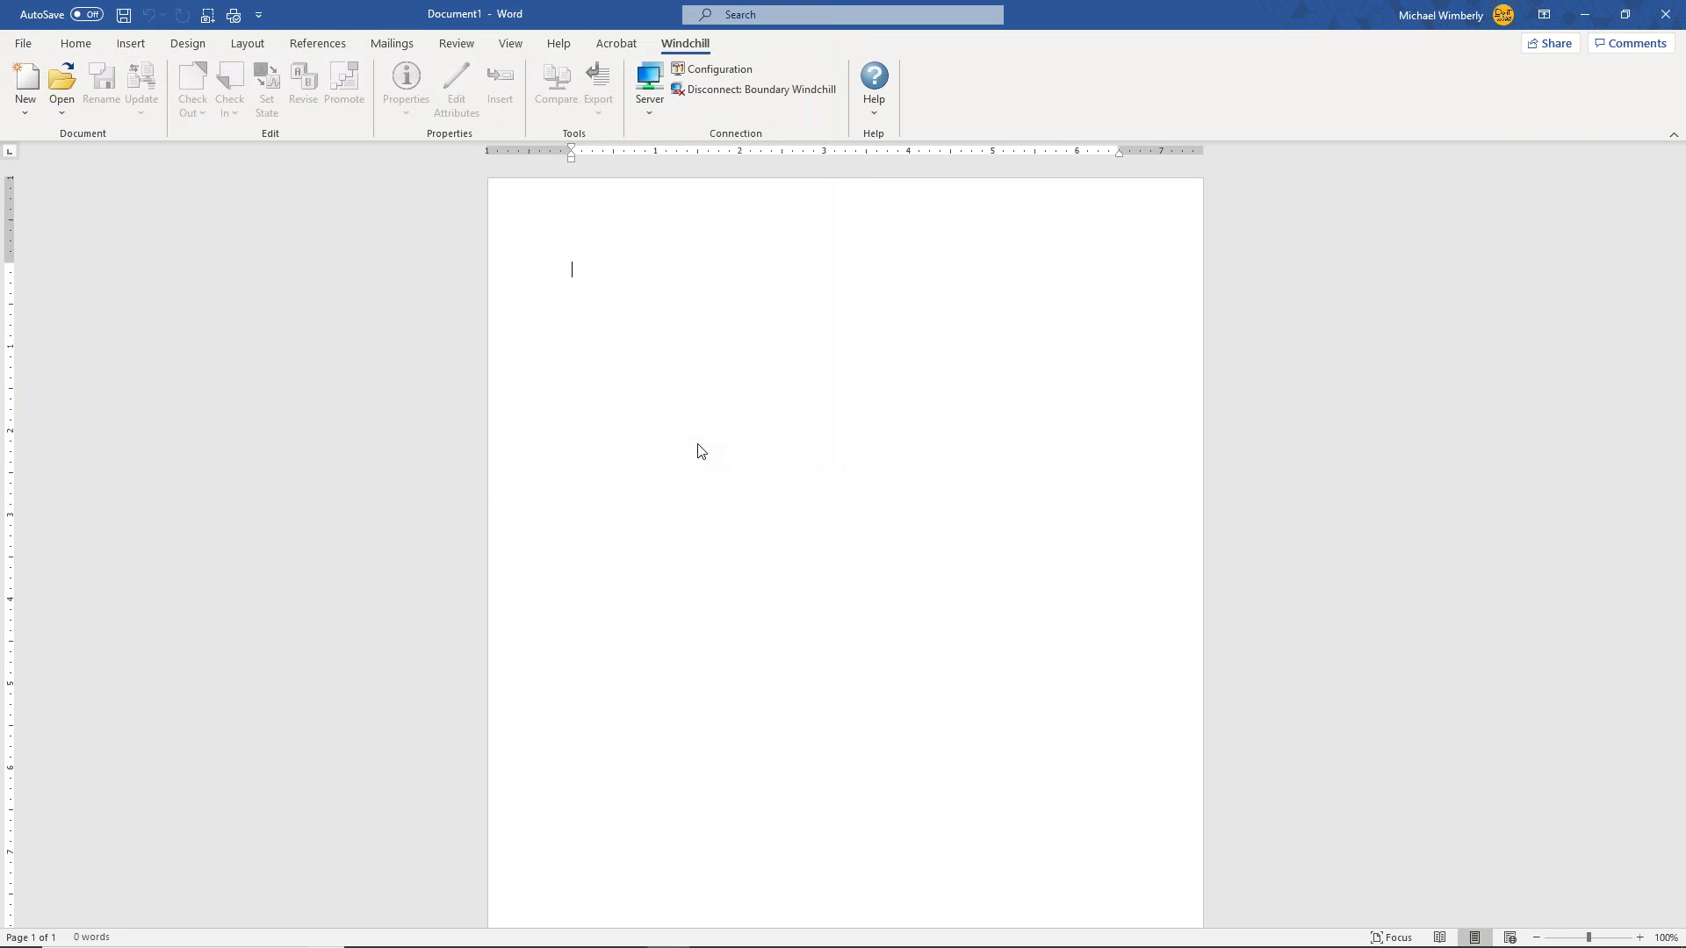
mouse_move(1045, 942)
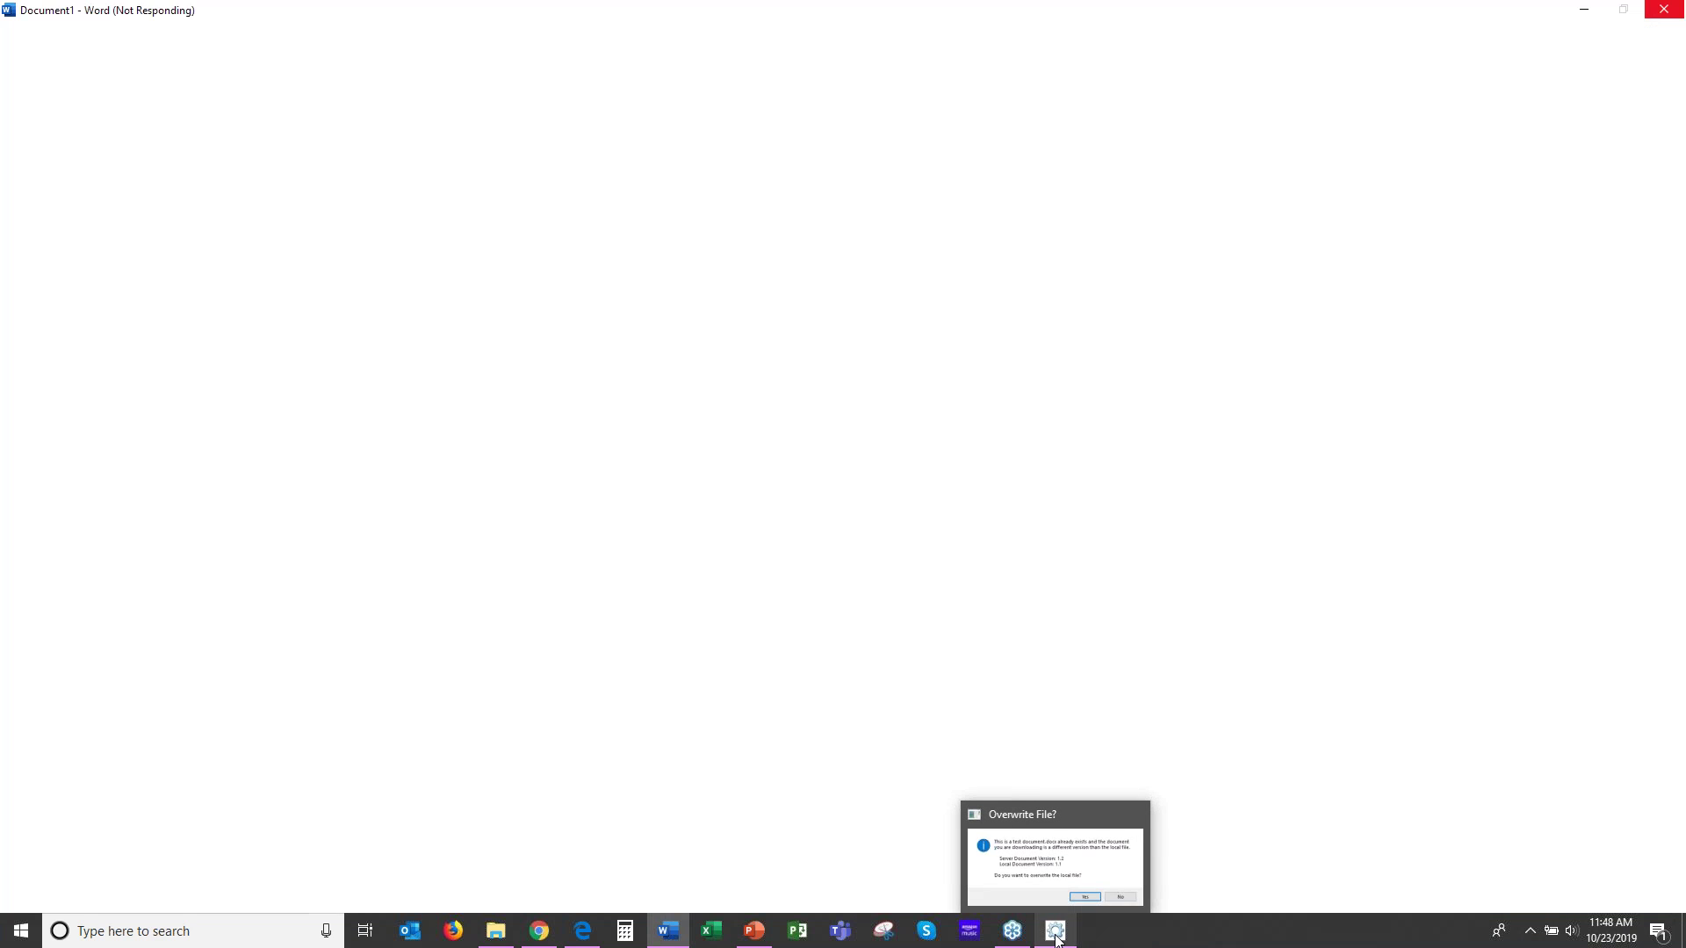
click(1055, 938)
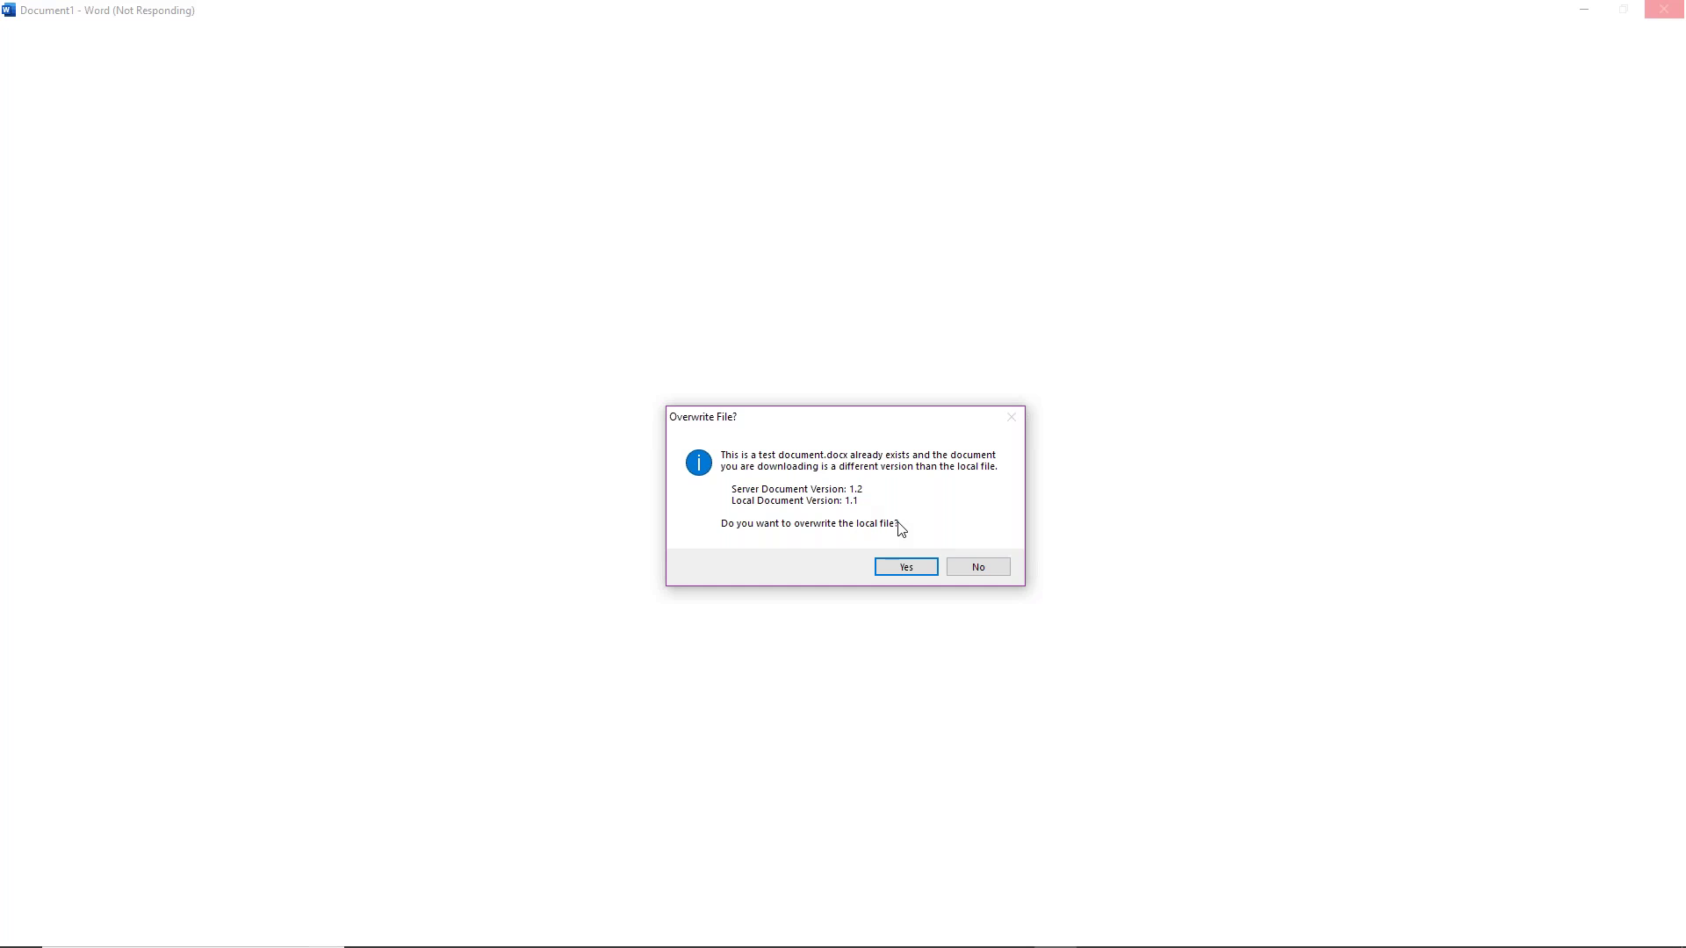
- Overwrite the local copy with server version 1.2 and check the document out of Windchill
click(892, 566)
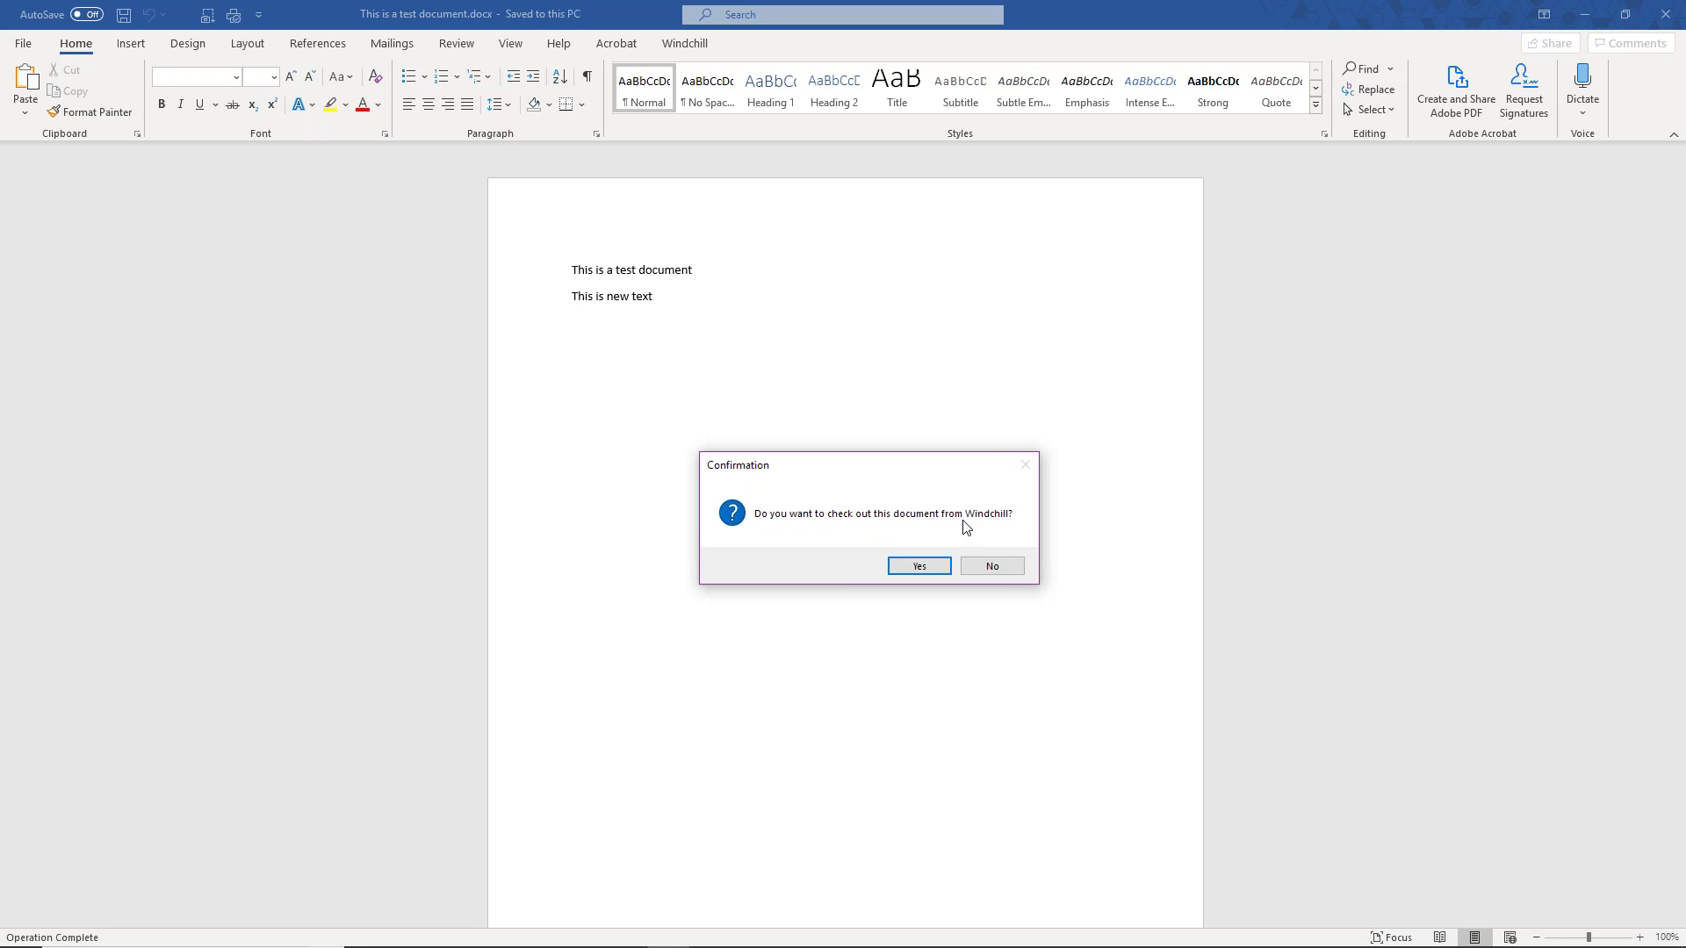
click(919, 566)
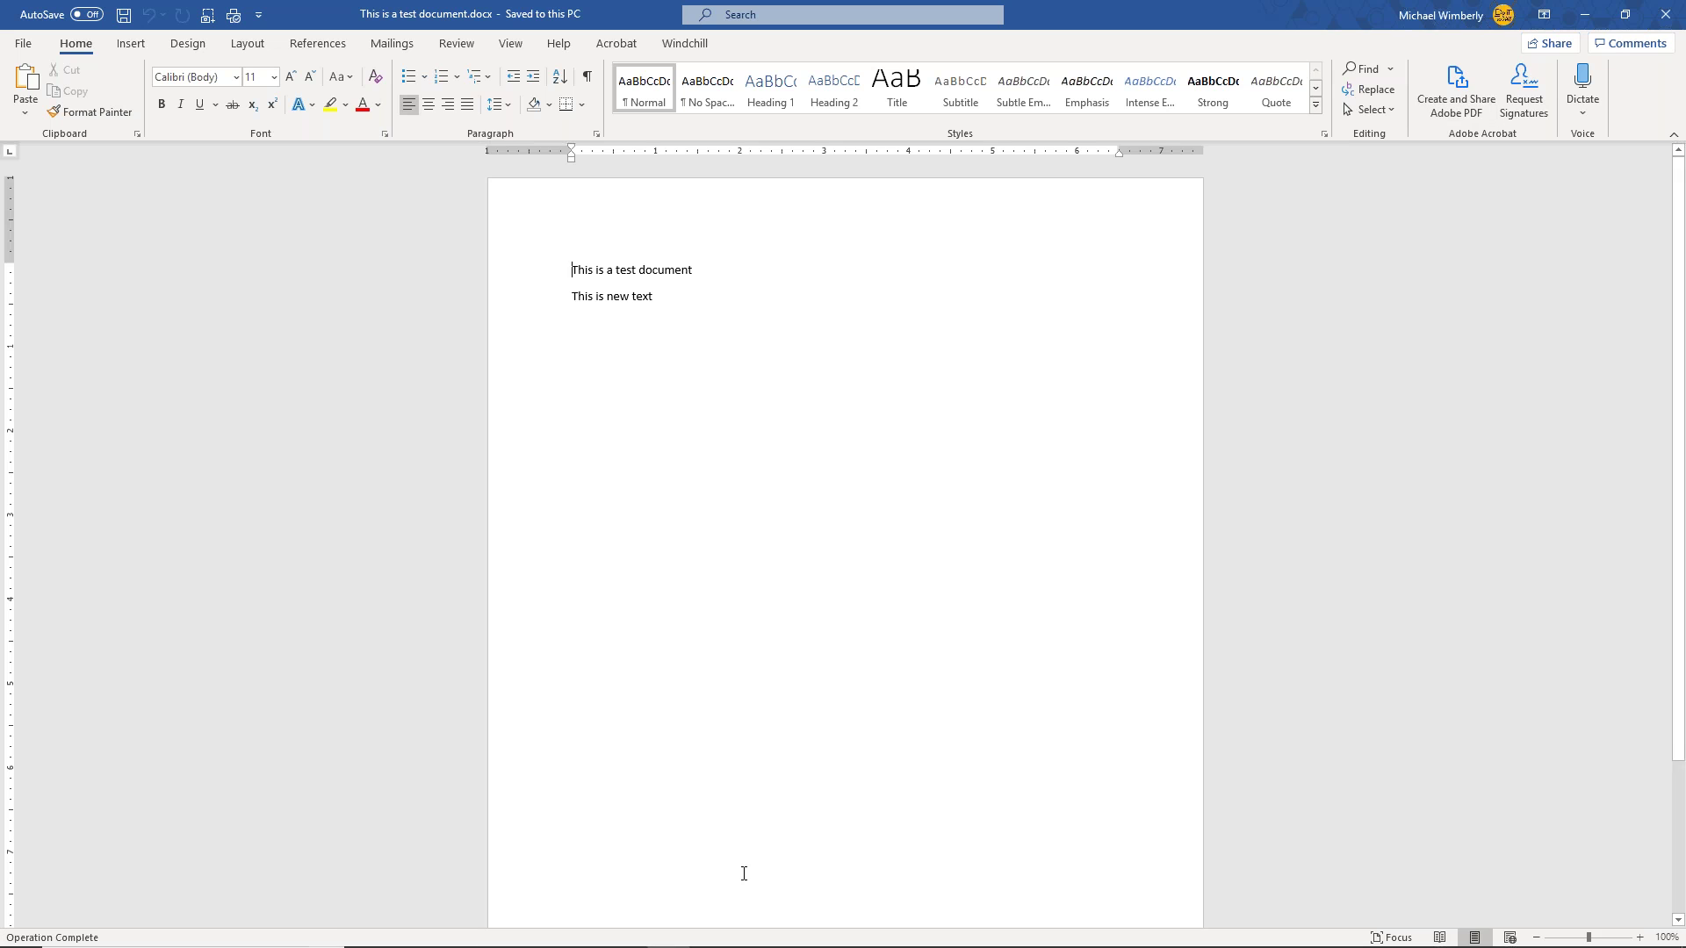
click(583, 931)
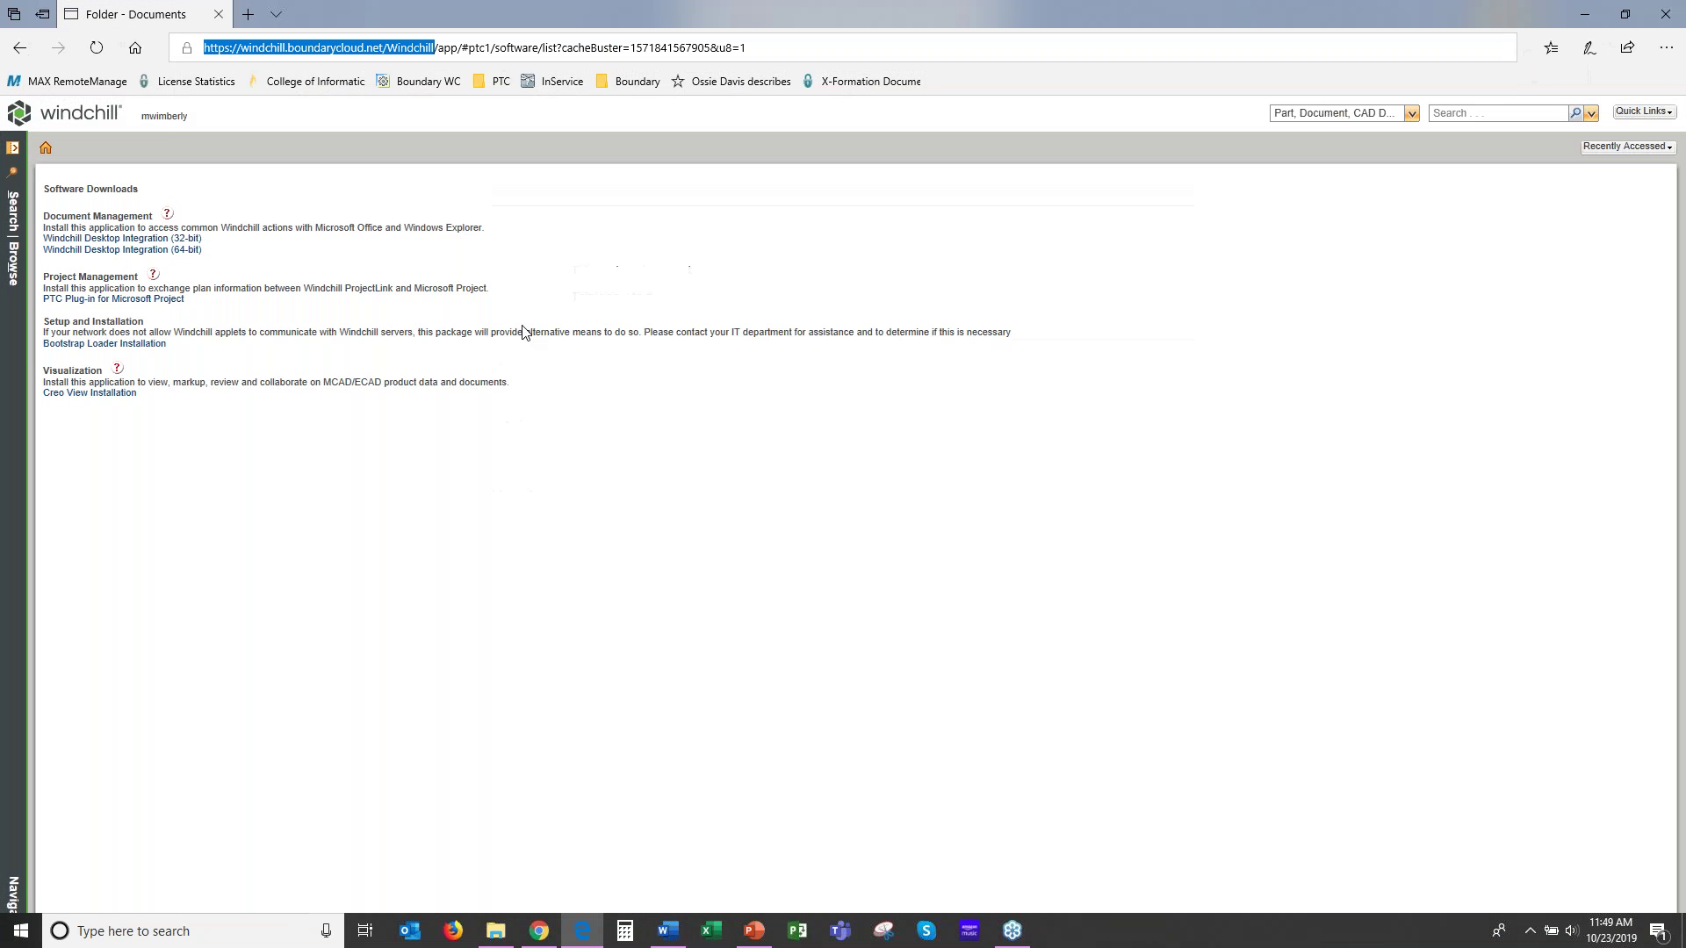
click(1633, 211)
click(1642, 149)
click(1433, 175)
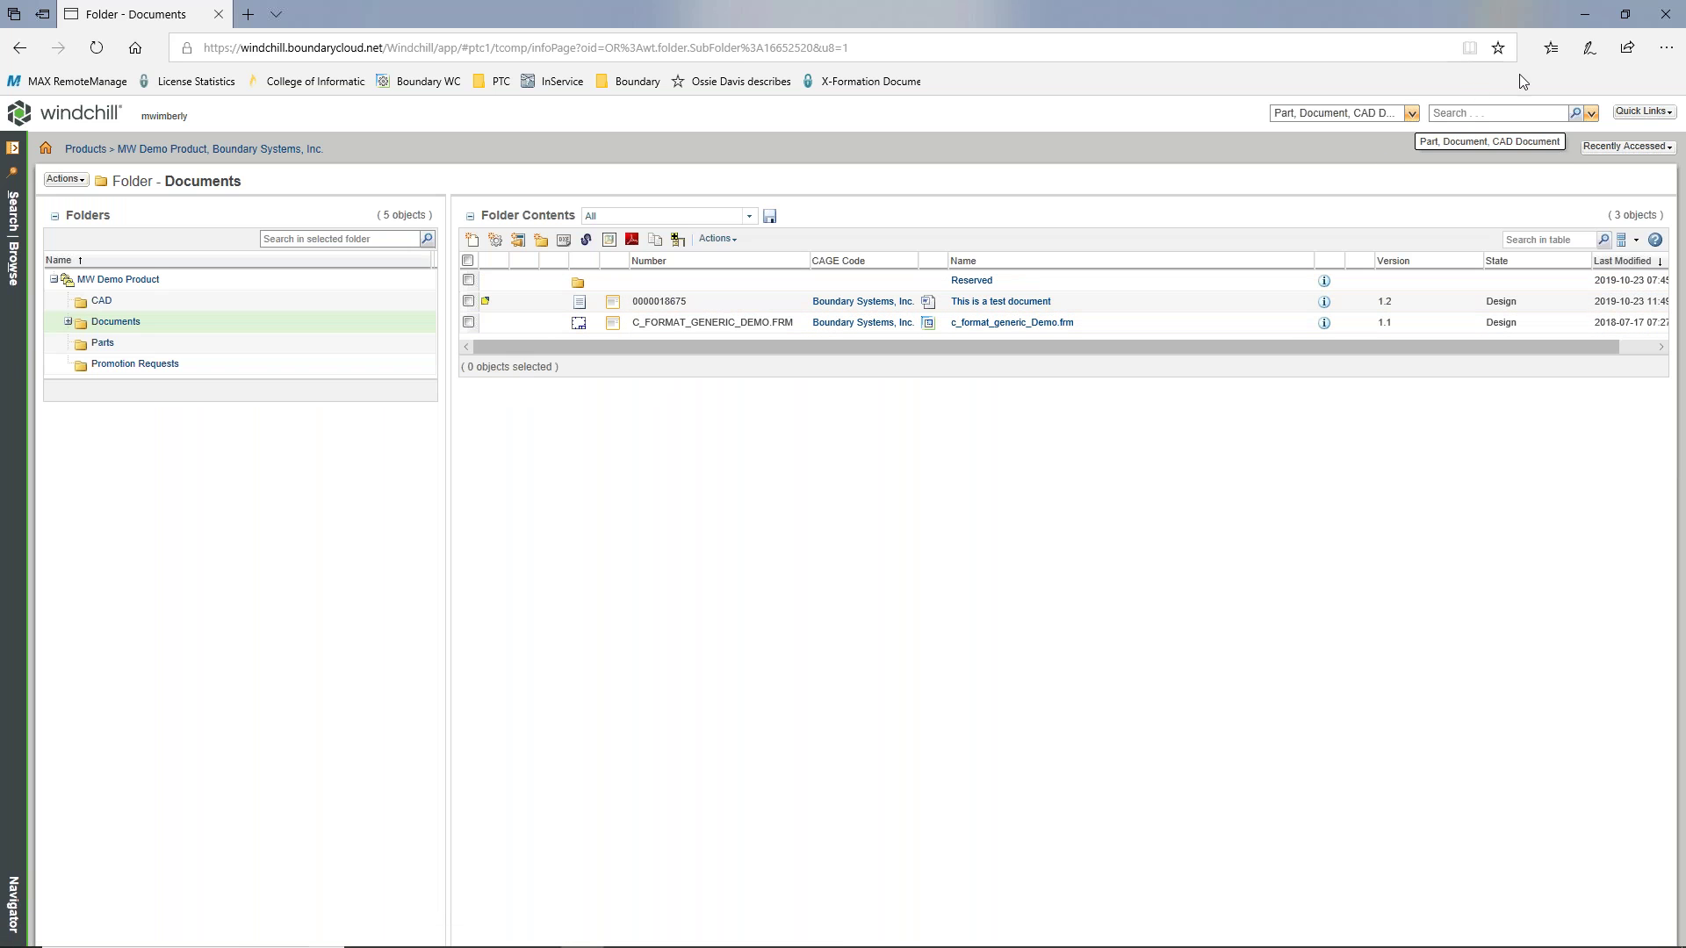
key(alt+Tab)
click(676, 300)
- Add the line 'This is additional text for this document.' and save the document
key(Return)
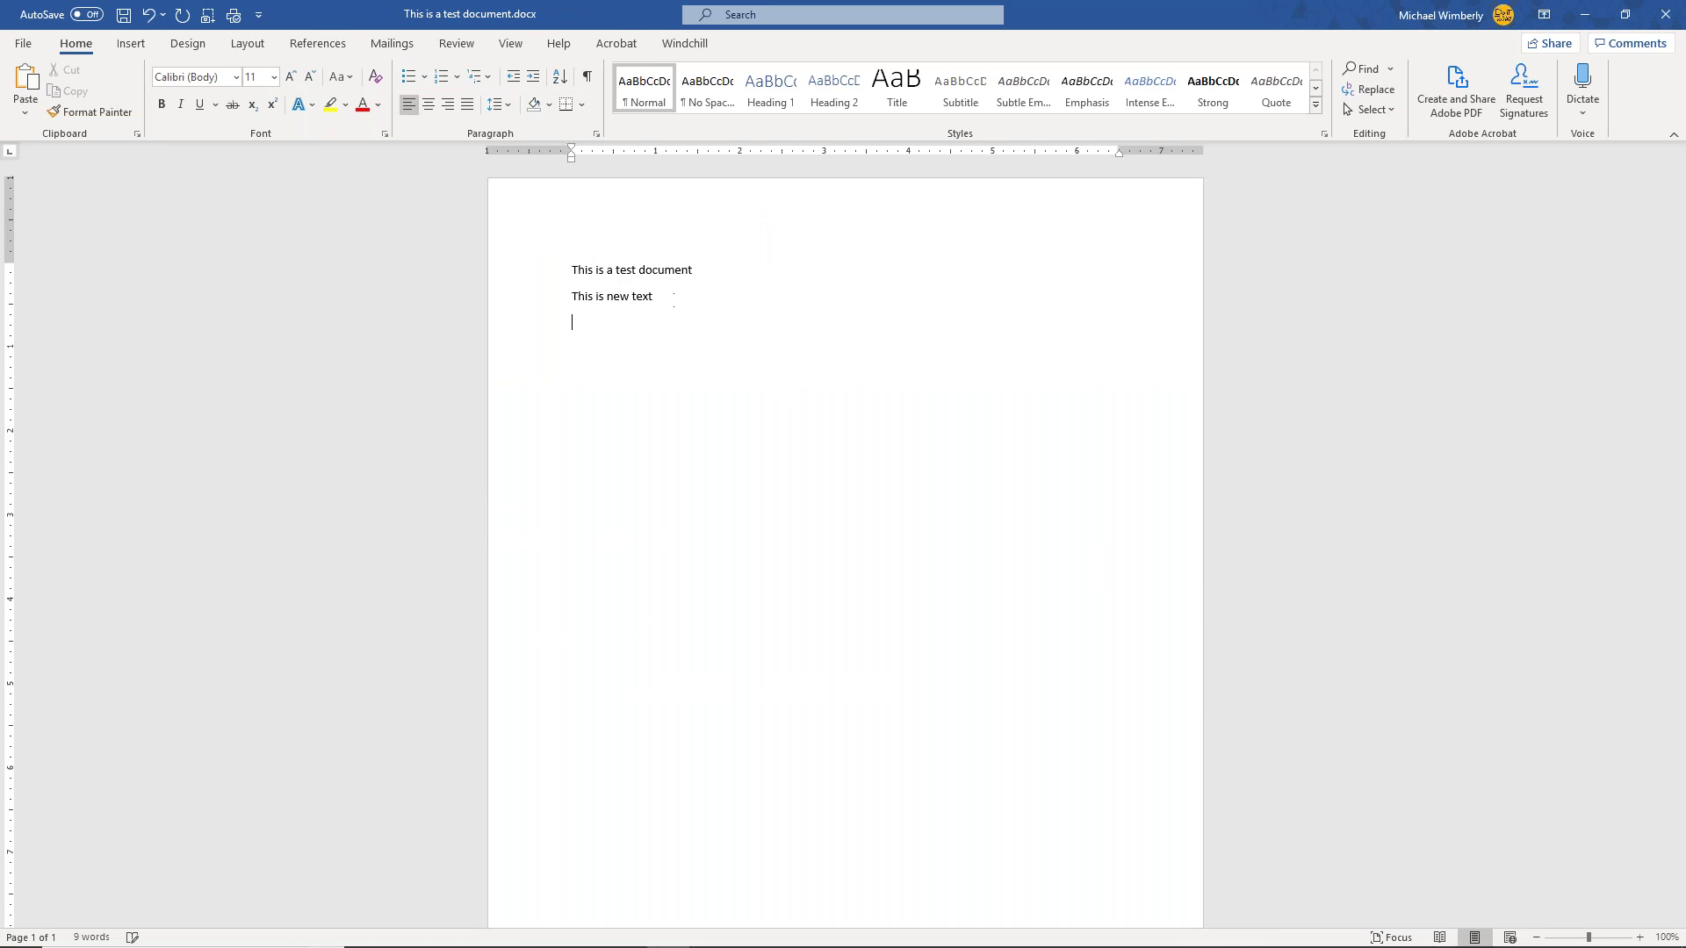
text(this is addi)
text(tional text of rthe)
key(BackSpace)
key(BackSpace)
key(BackSpace)
key(BackSpace)
key(BackSpace)
key(BackSpace)
text(for this document.)
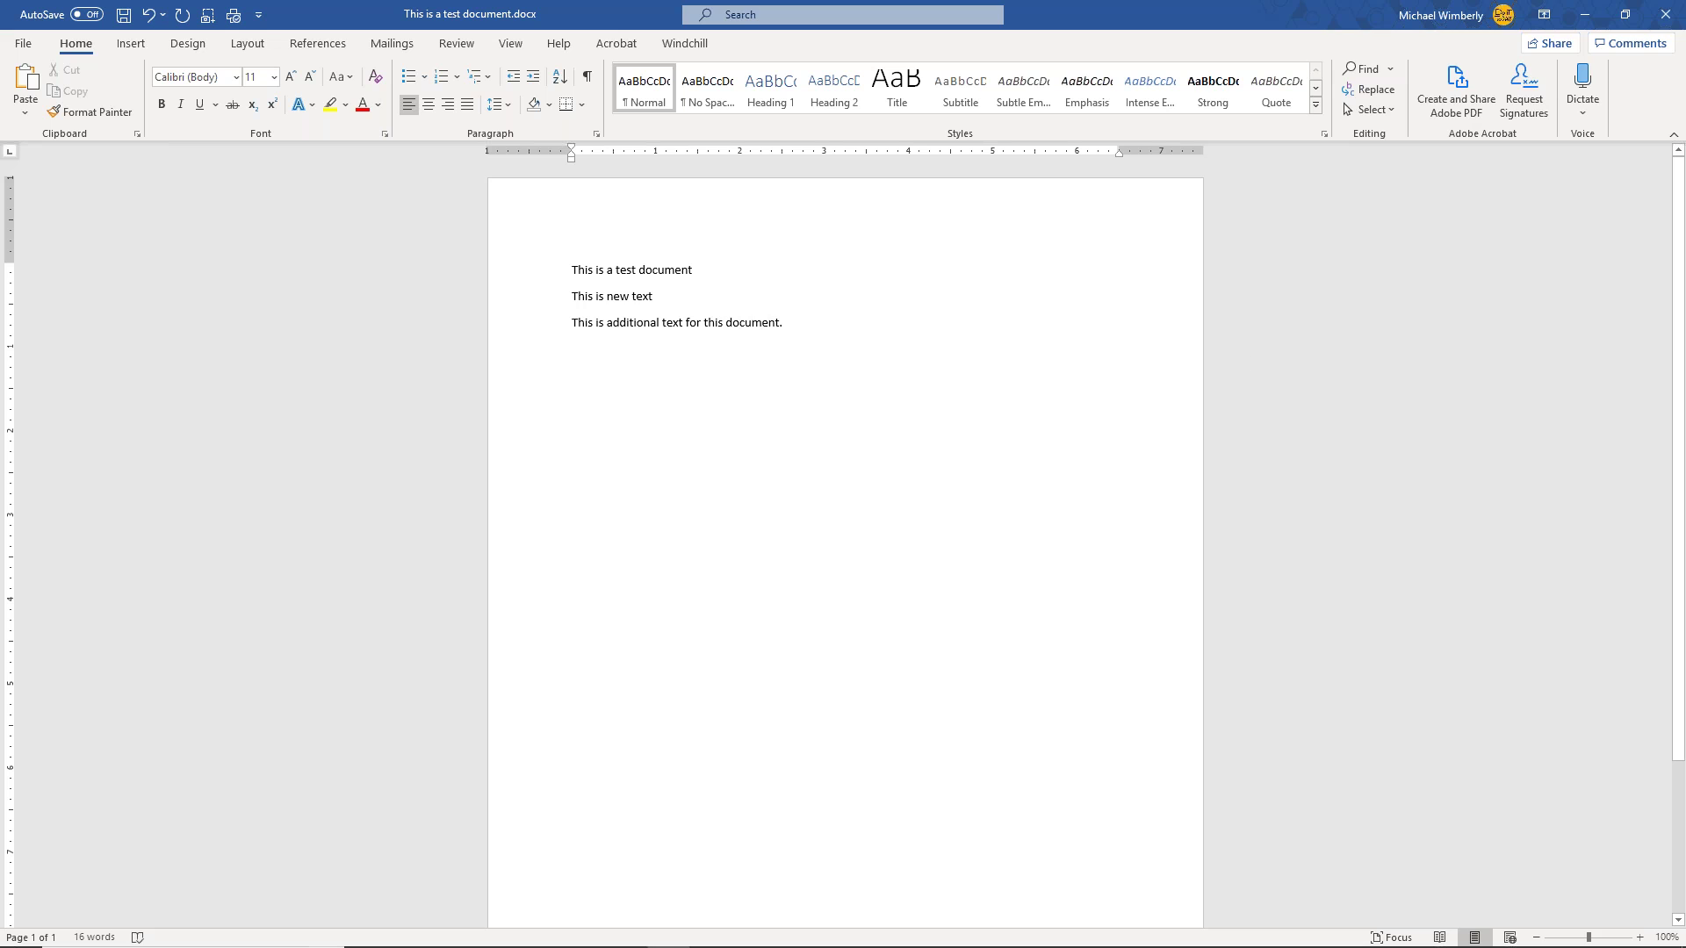
key(Return)
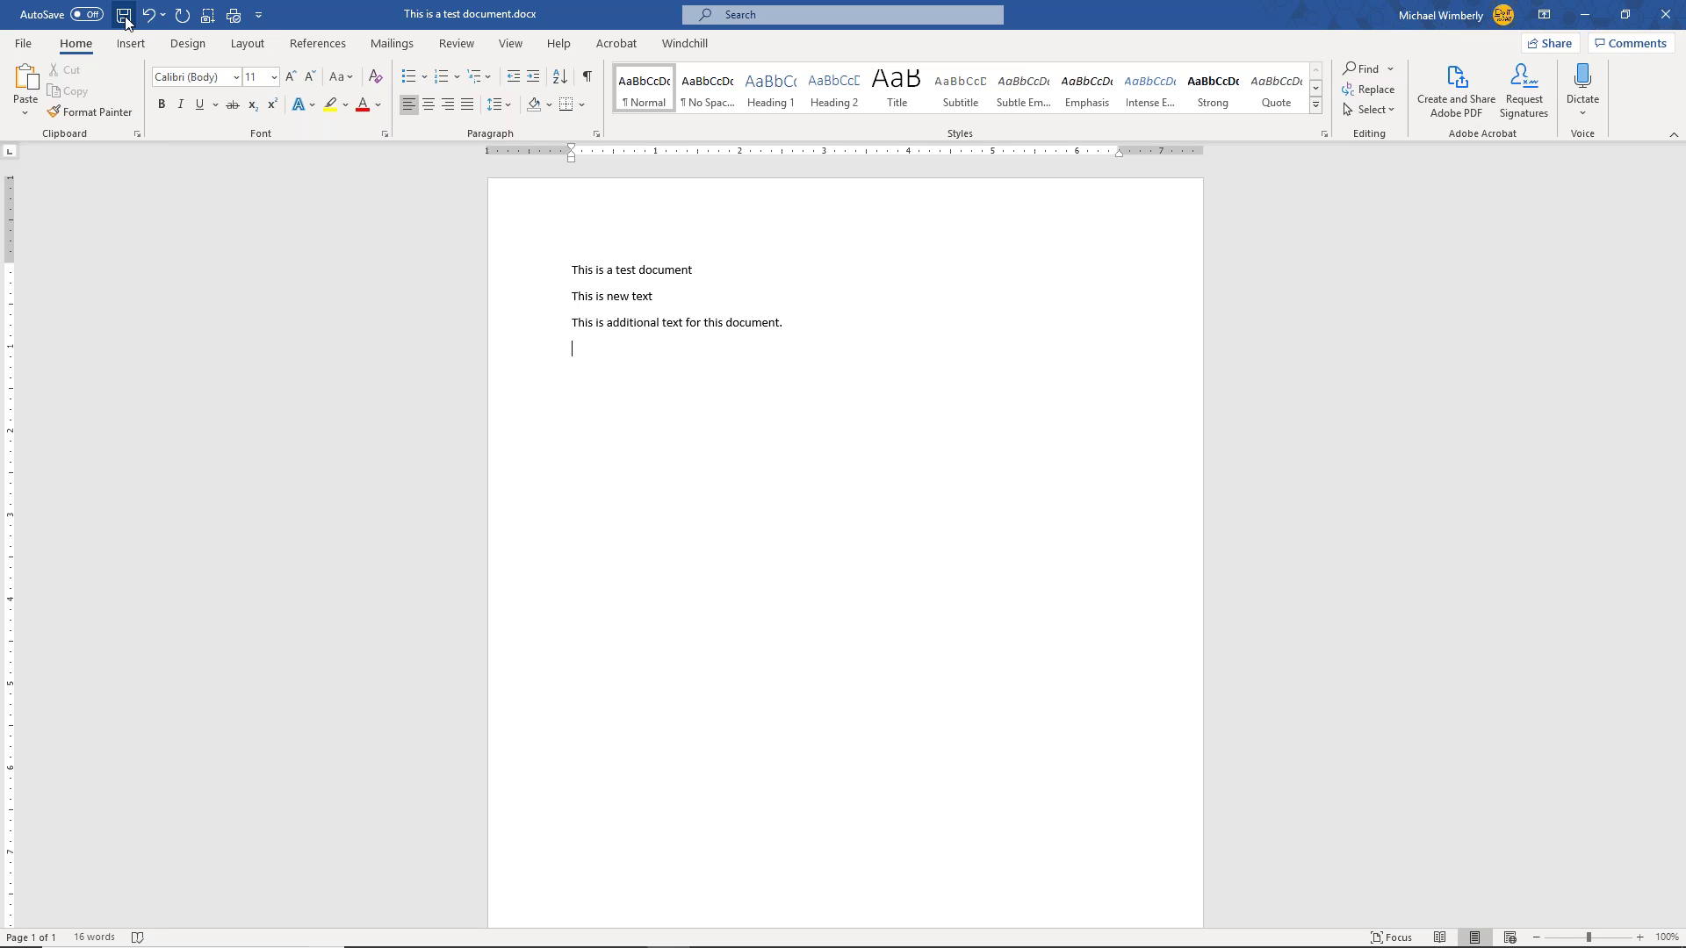
click(124, 15)
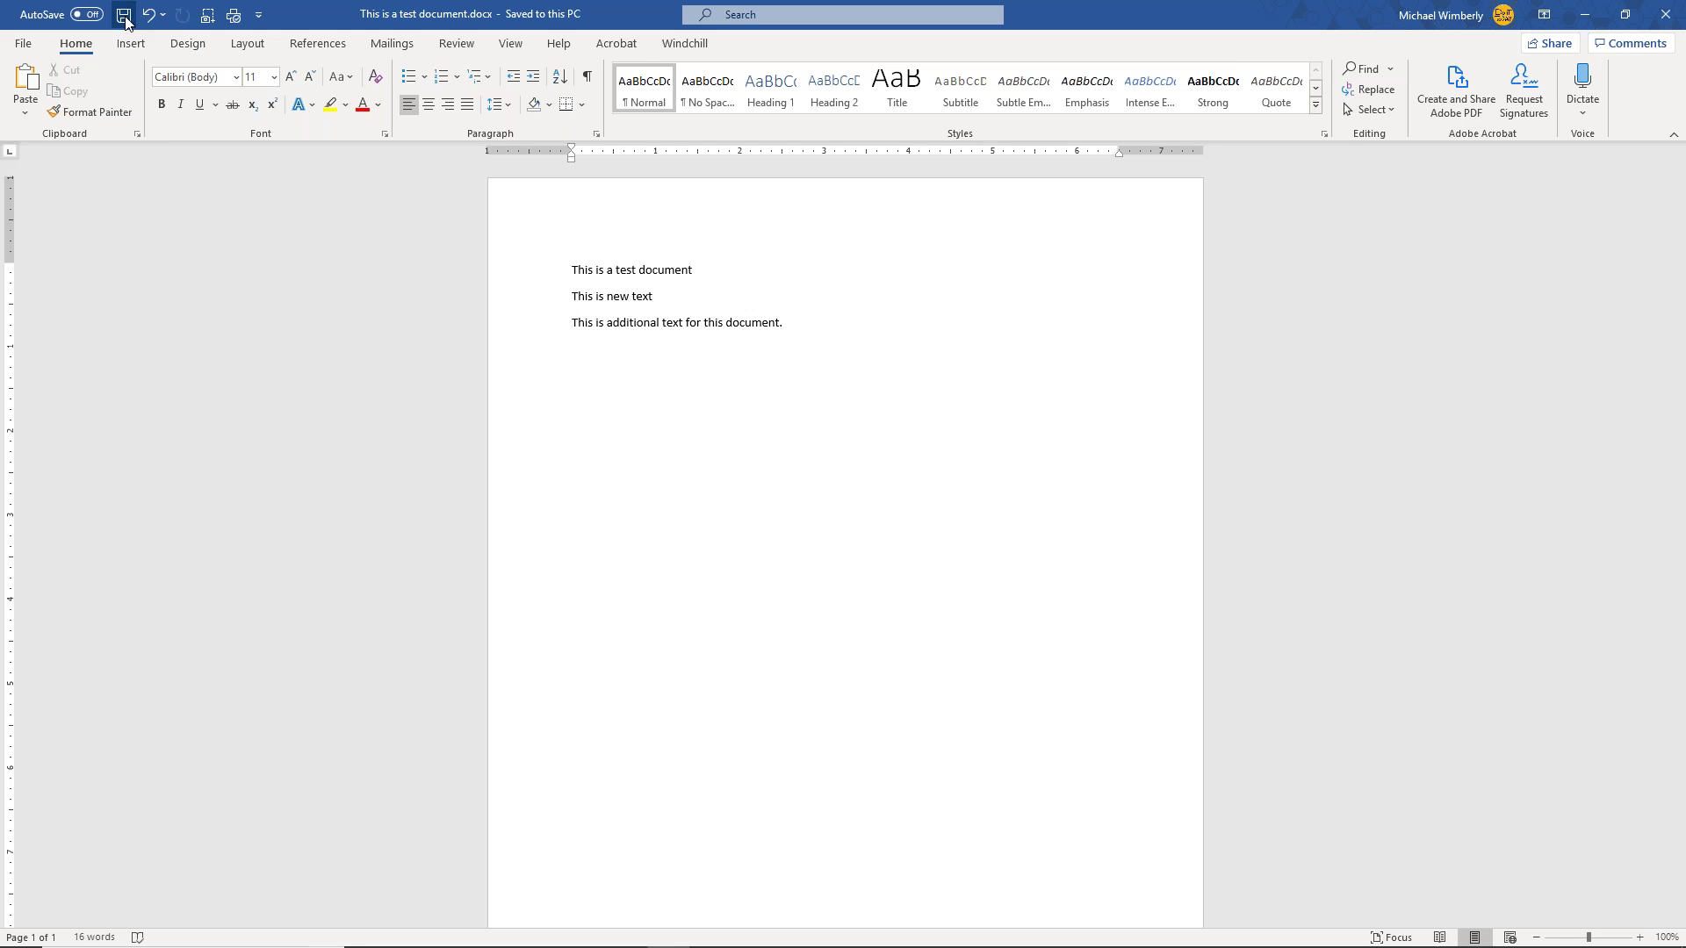
click(685, 43)
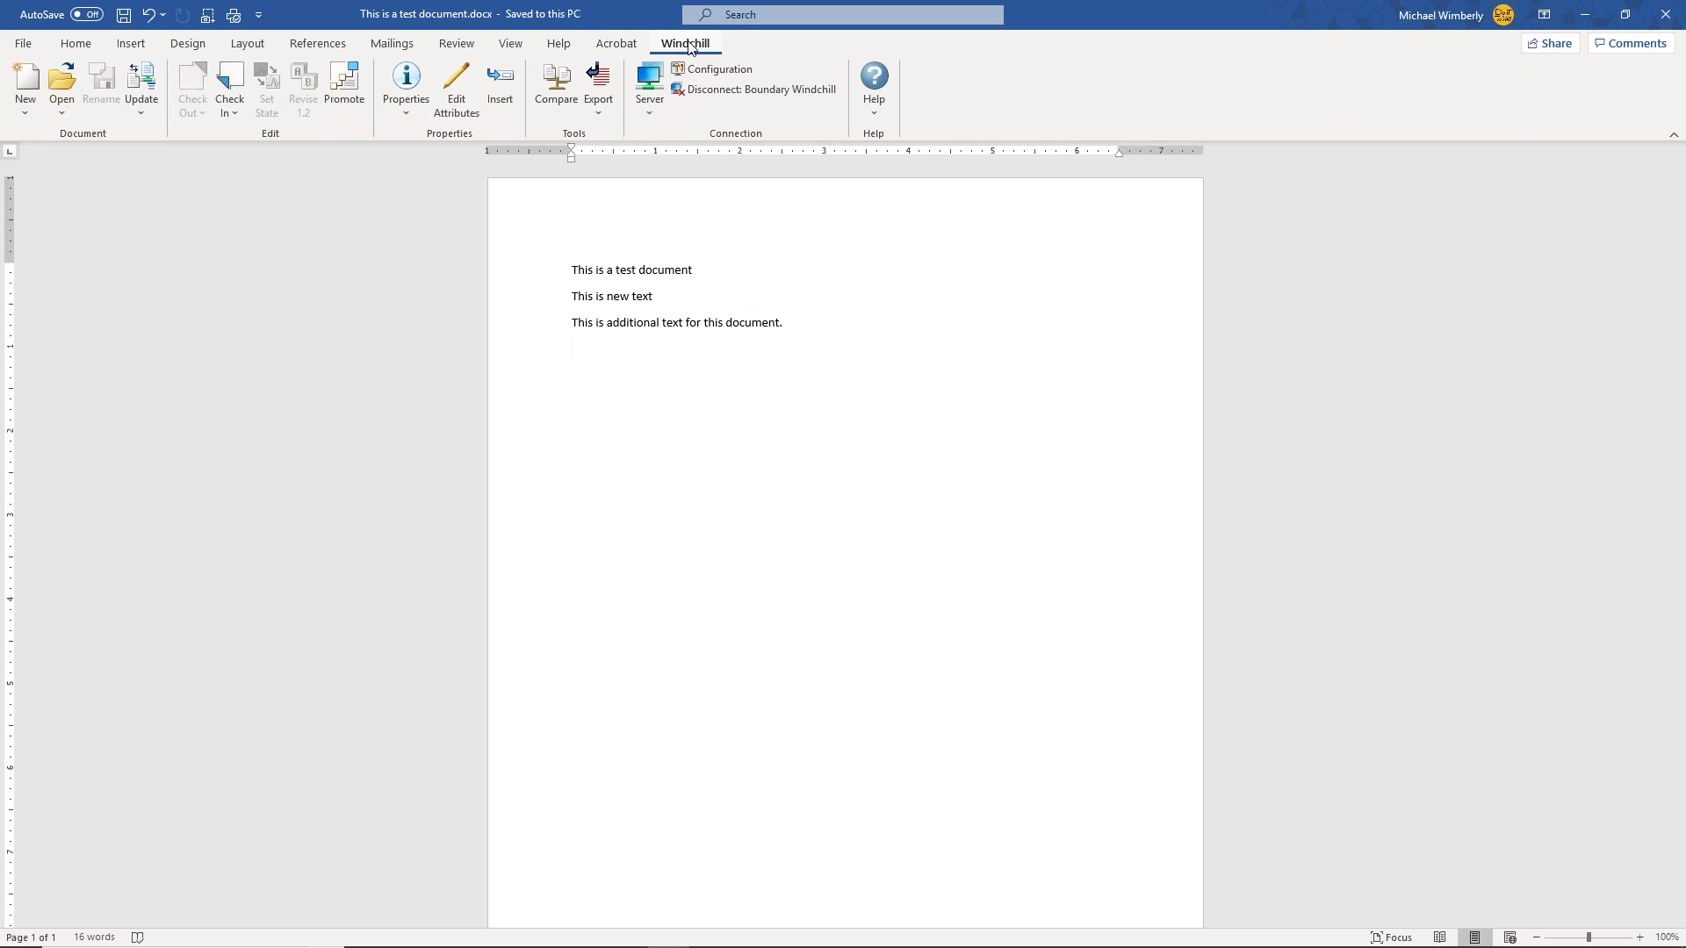
- Revert the document to the Windchill server copy, reopening it with only its two original lines
click(141, 114)
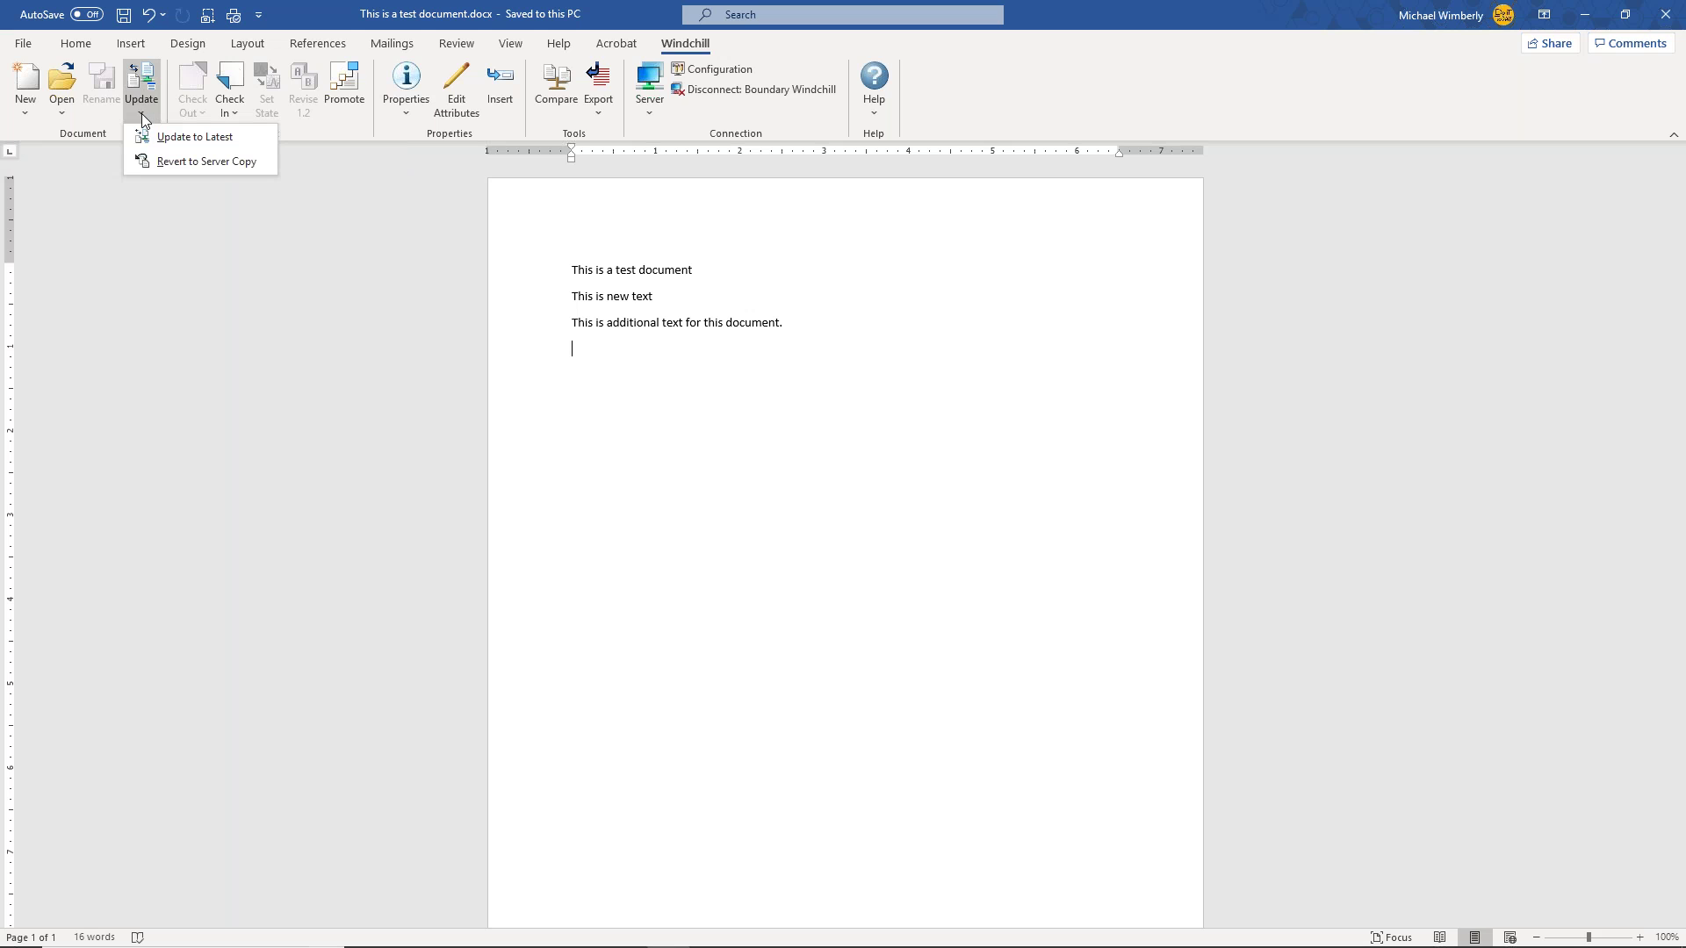
click(186, 162)
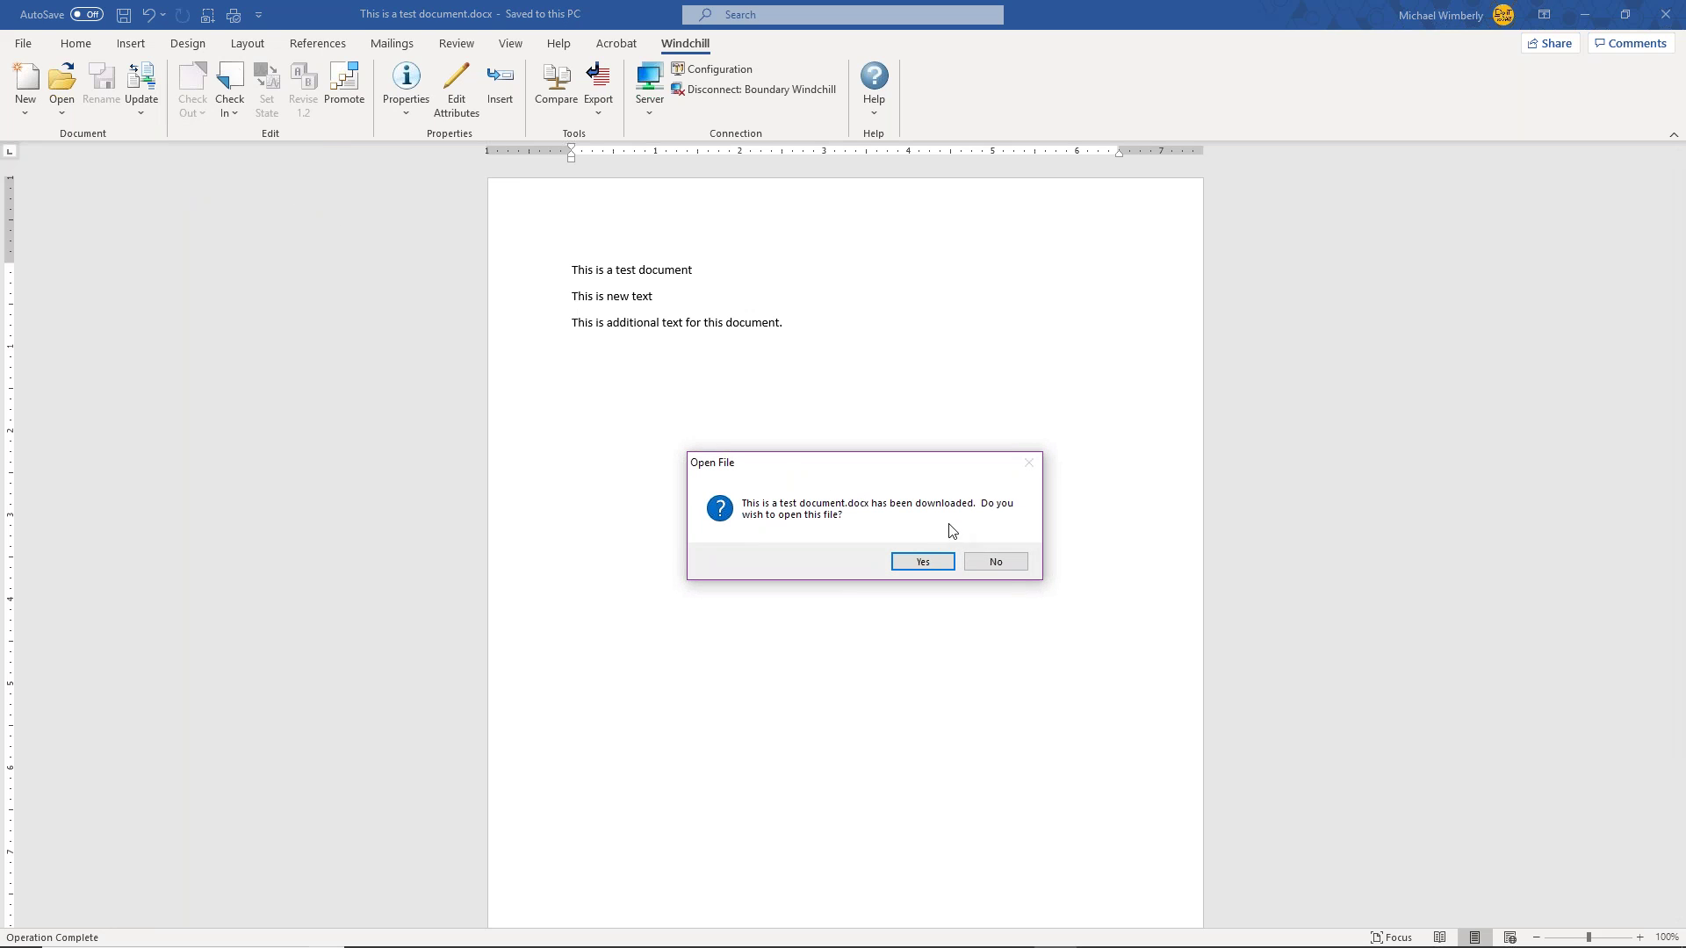
click(924, 567)
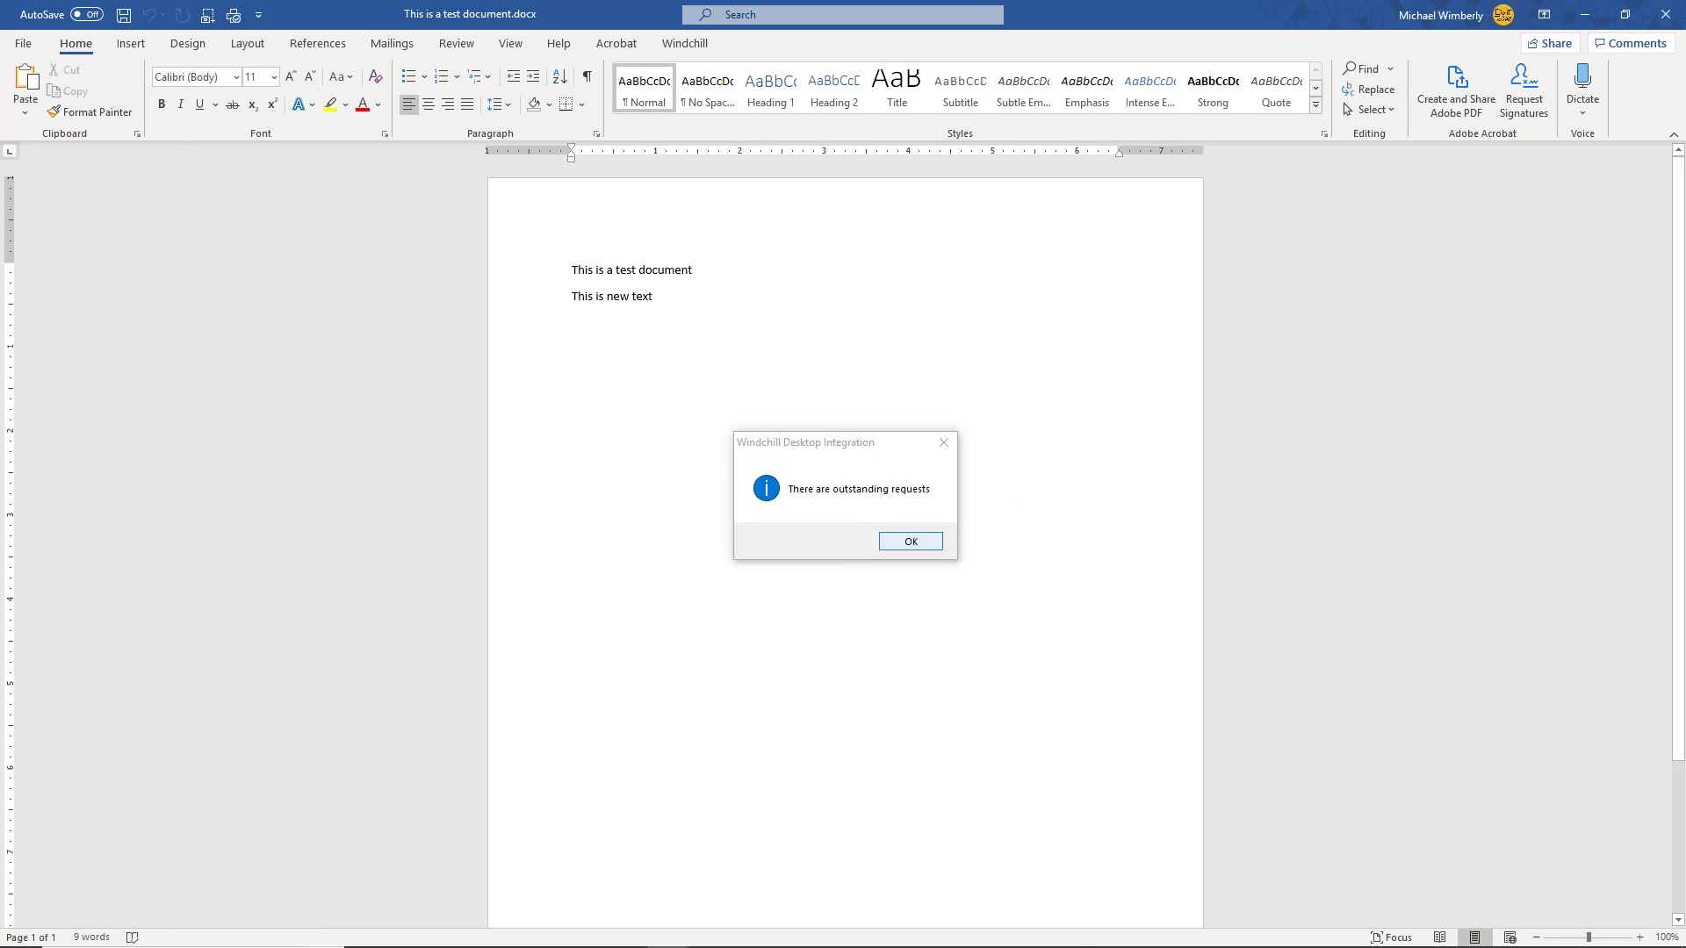
key(Return)
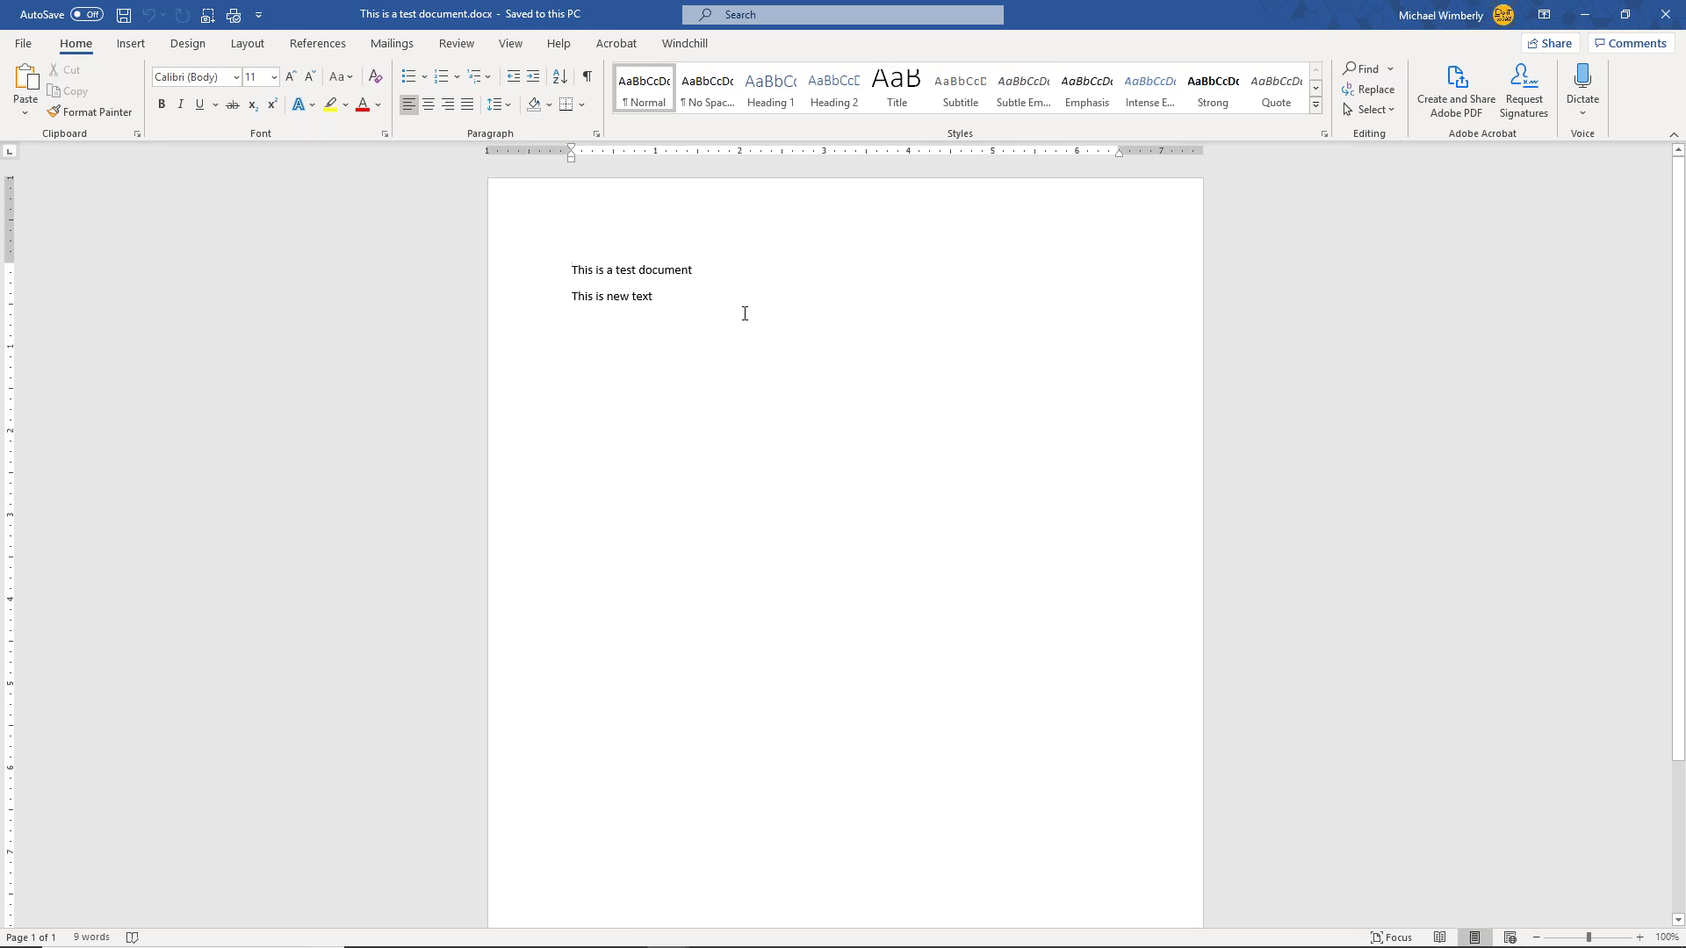
key(Return)
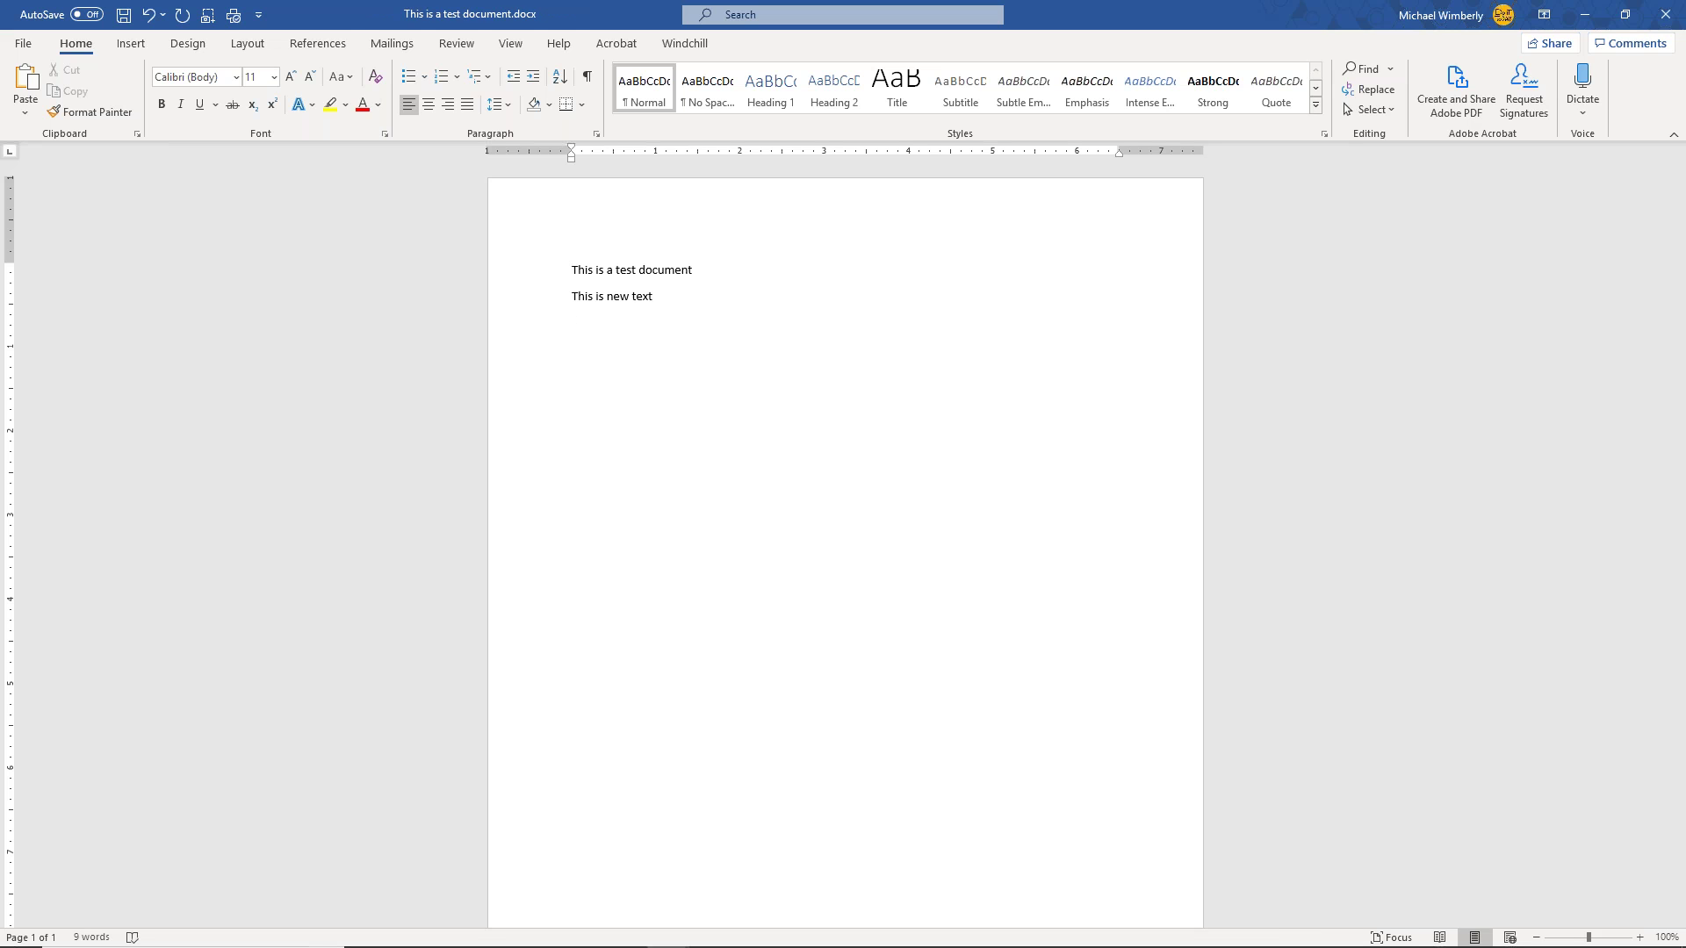
- Add the line 'This this more new text', save, and start the Windchill check-in
text(This this more new text)
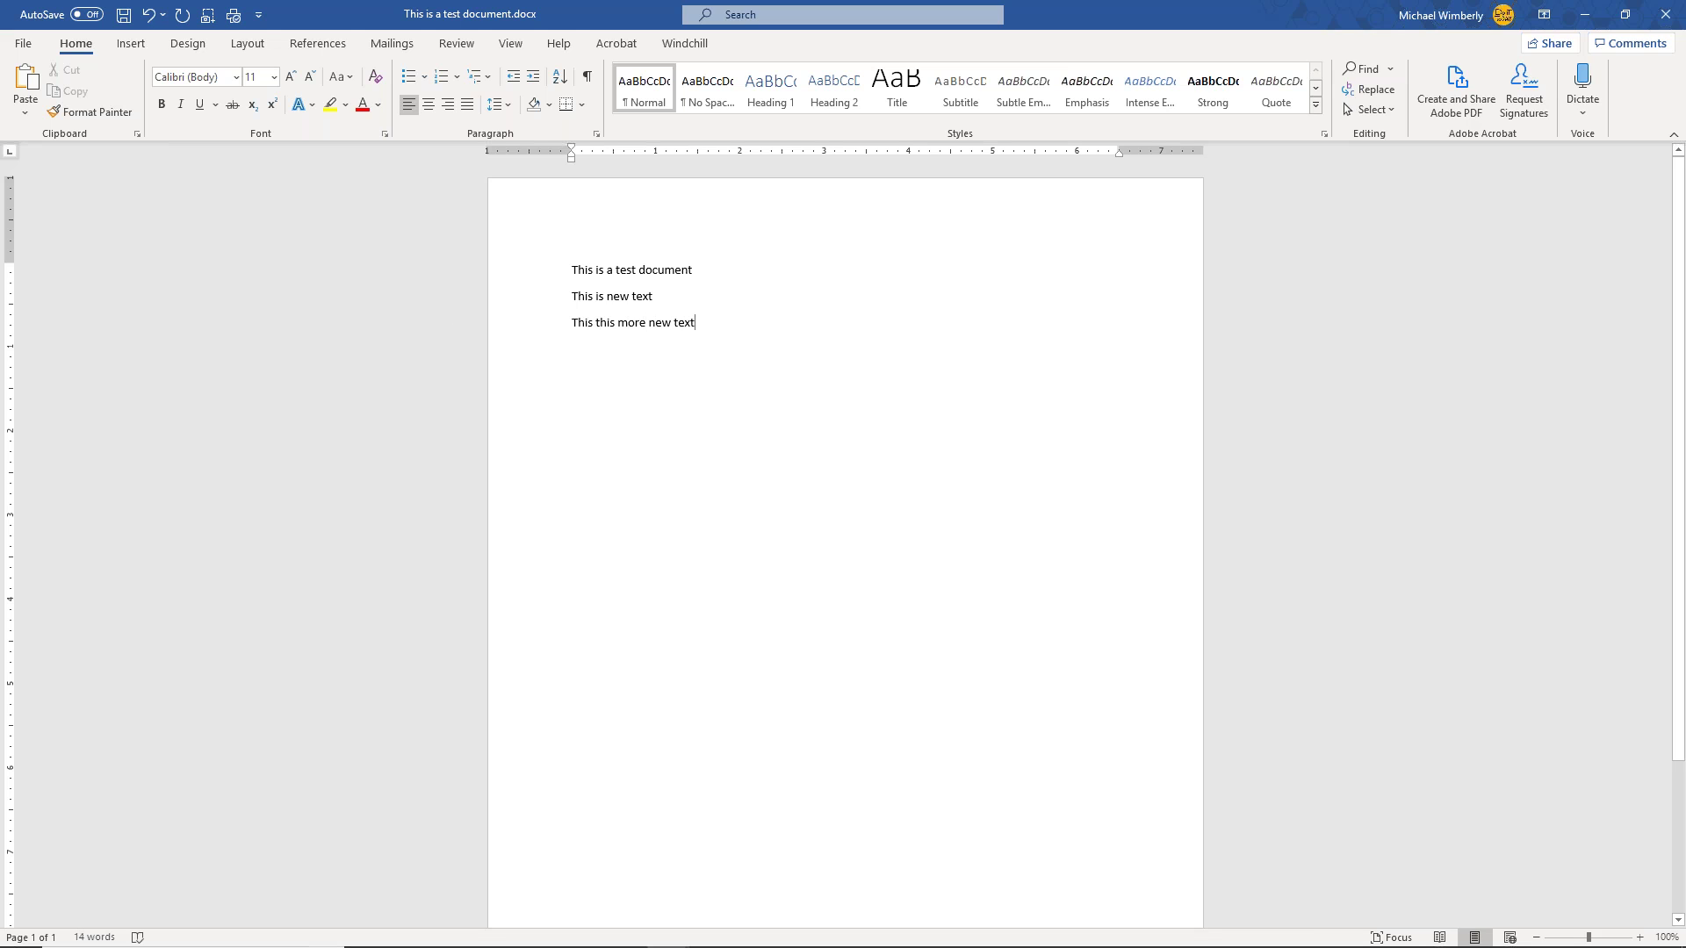
click(124, 15)
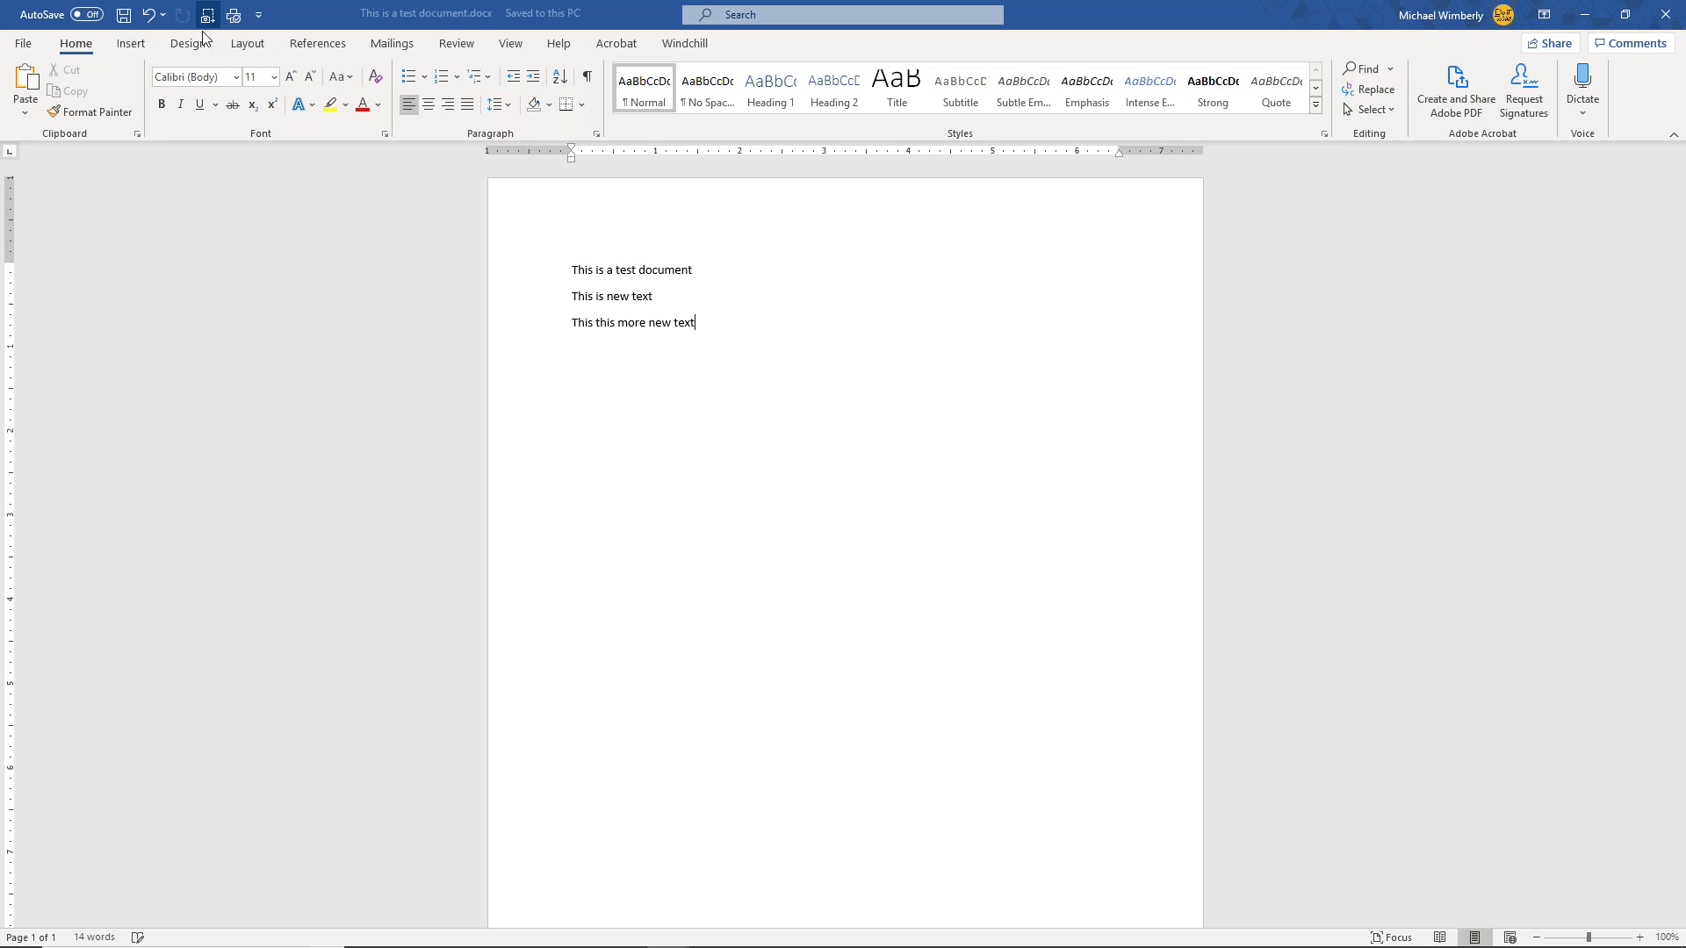
click(700, 46)
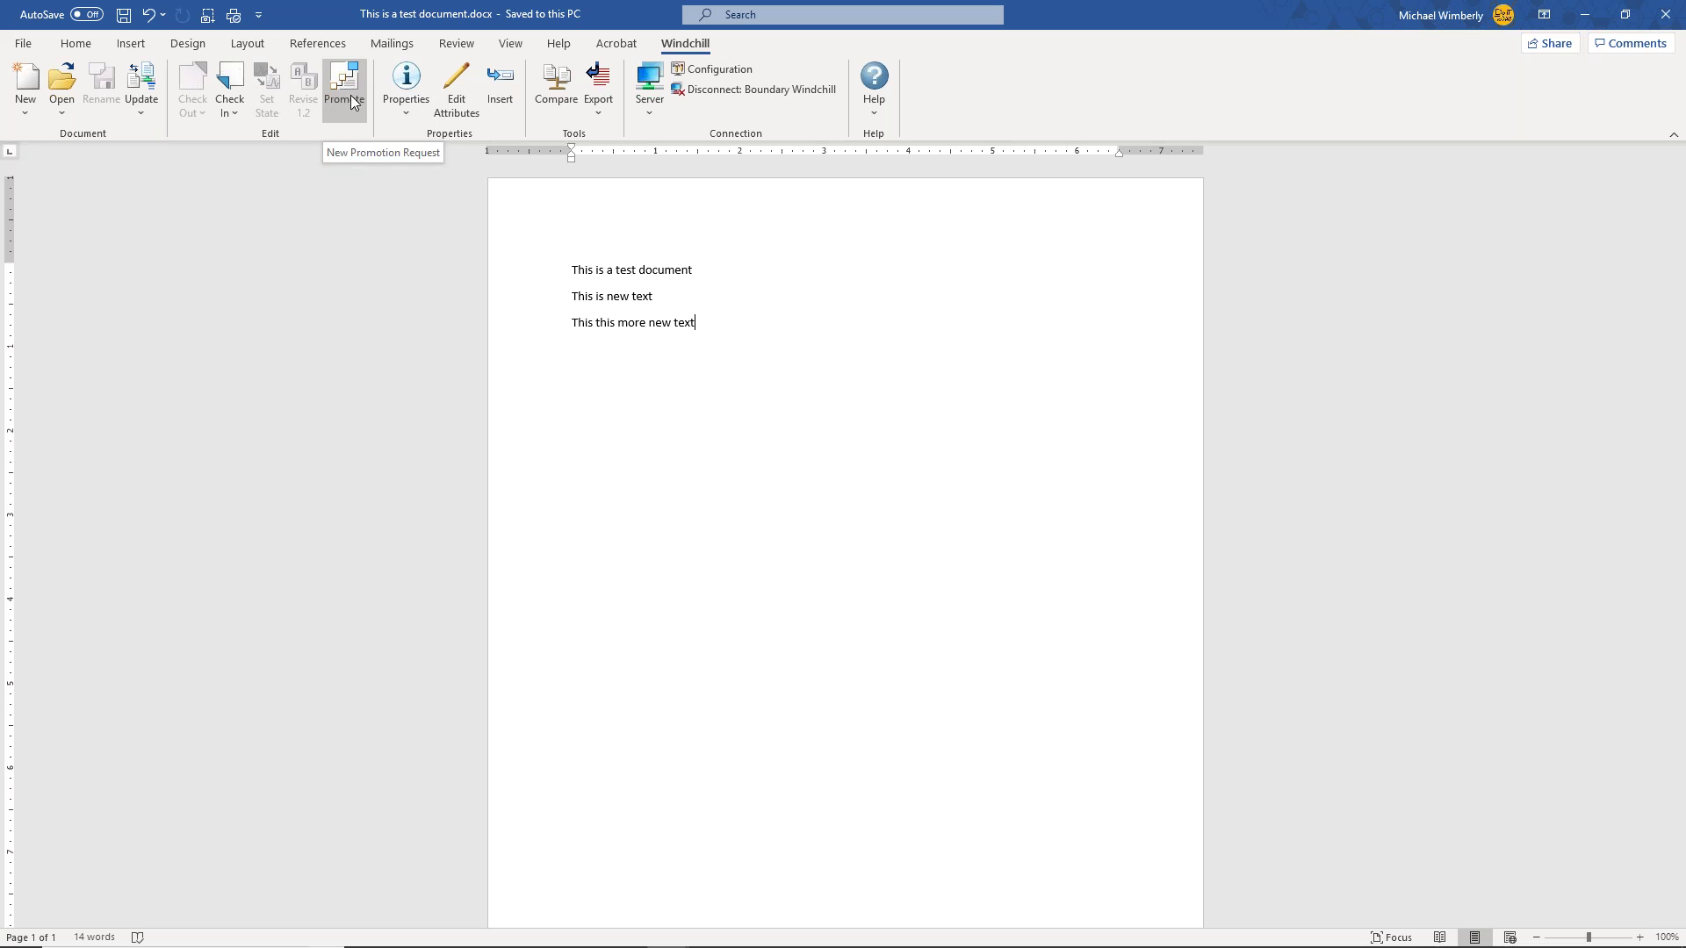
click(404, 113)
click(424, 252)
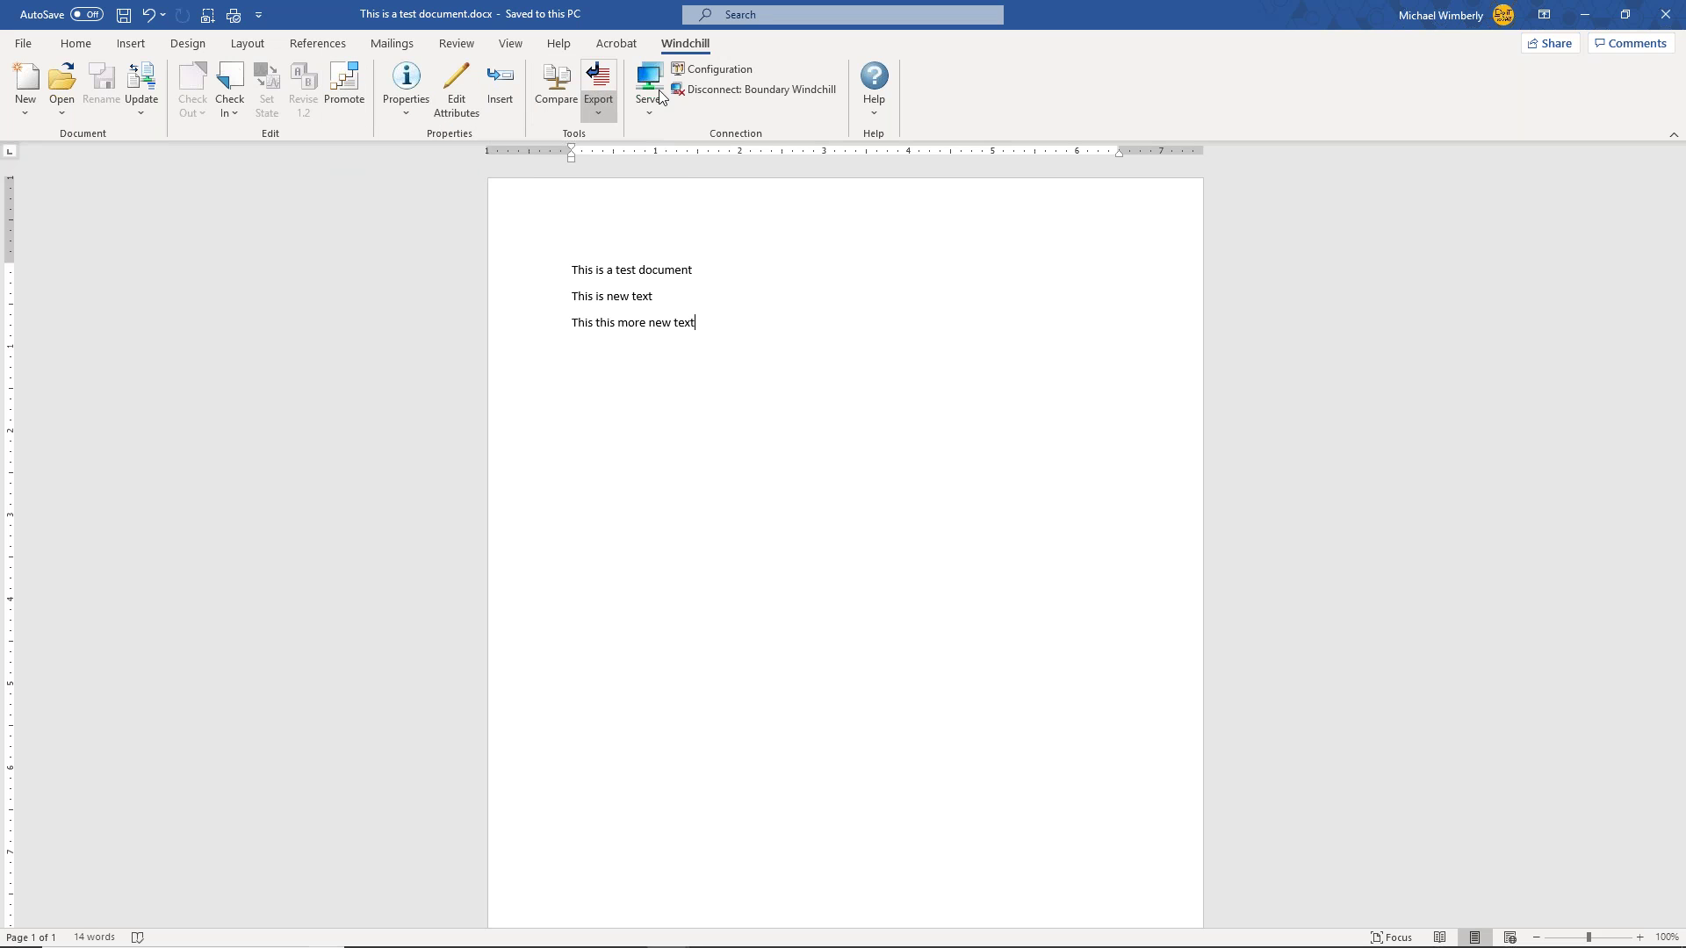
click(234, 113)
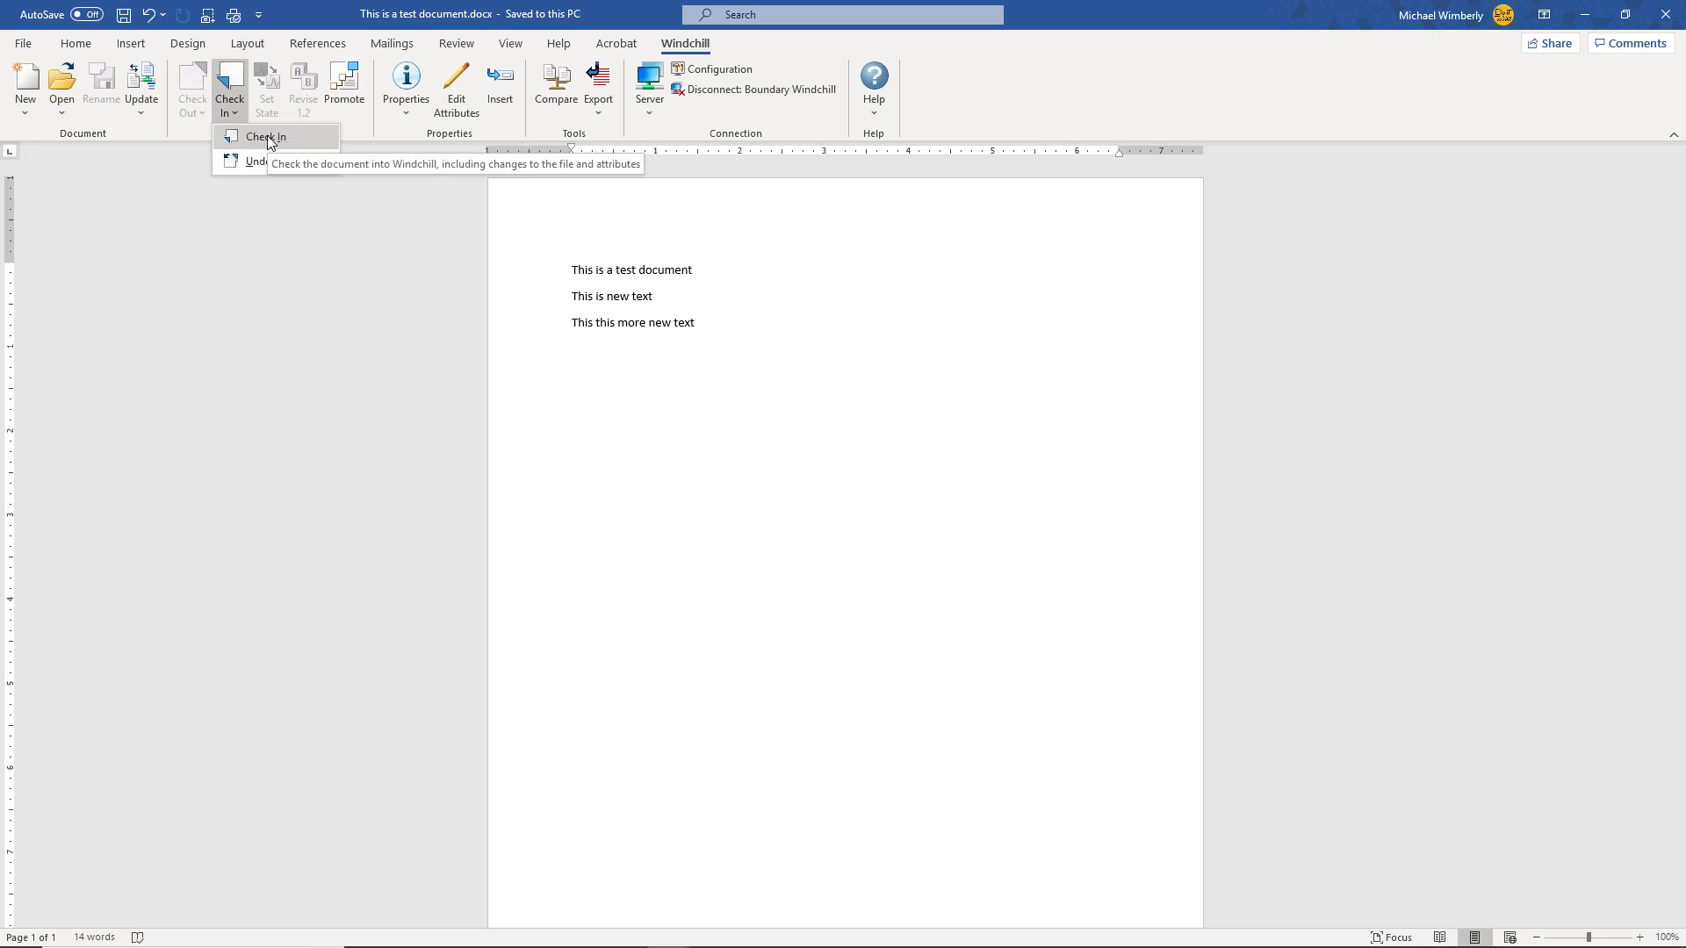
click(267, 137)
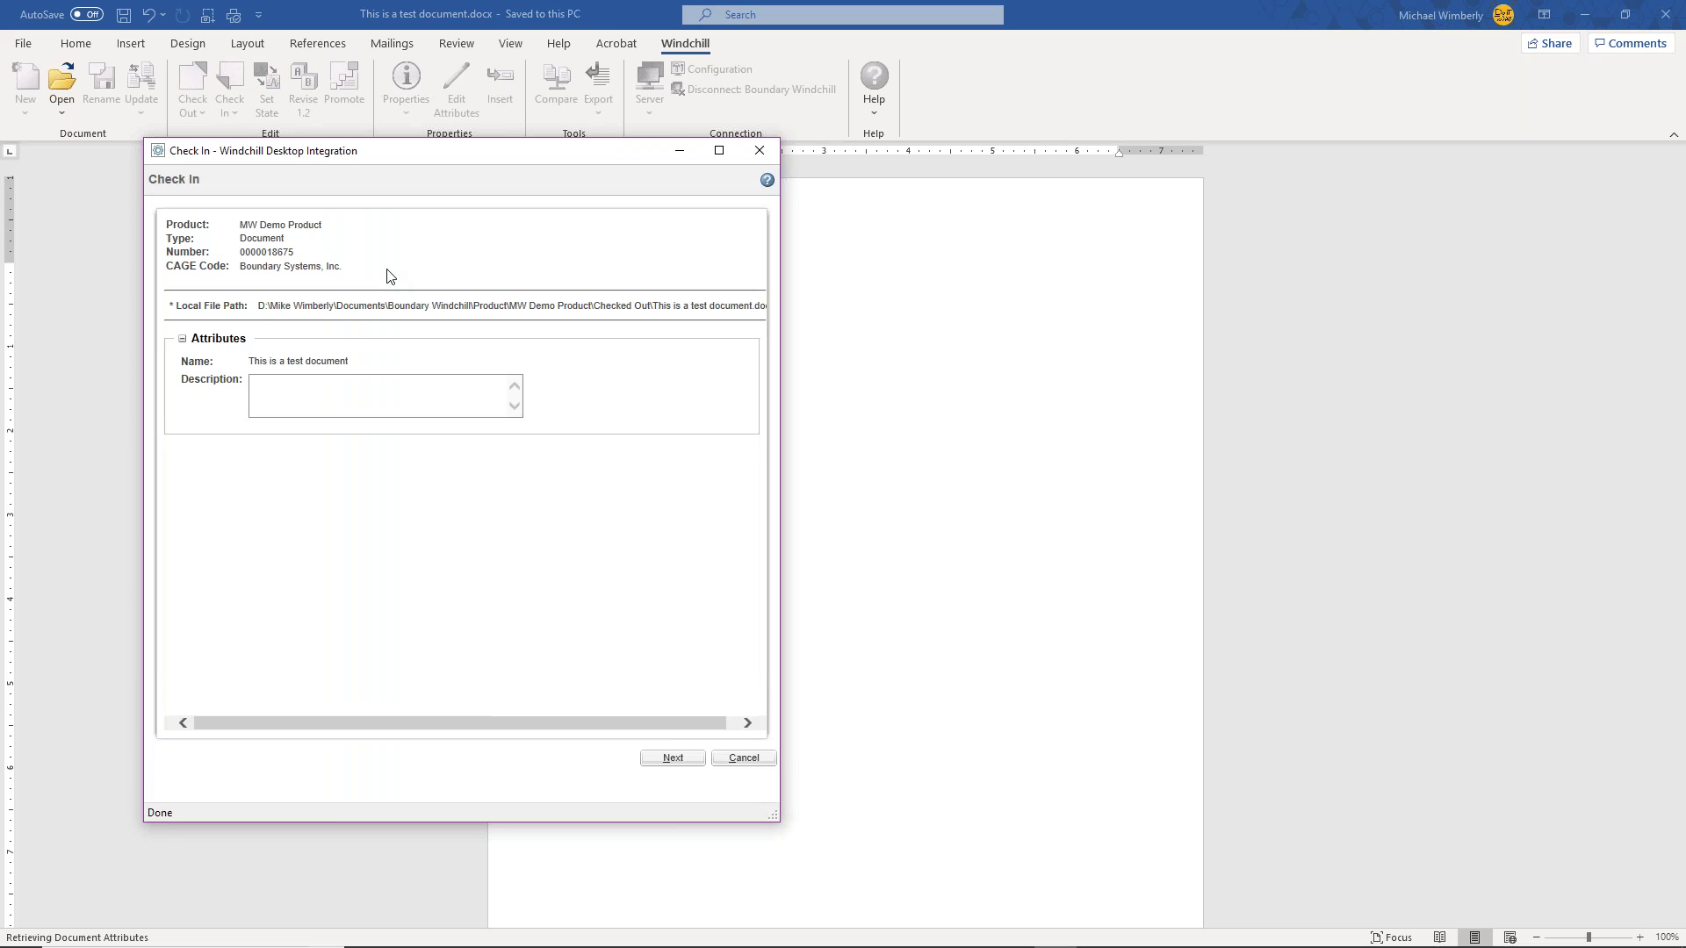
- Give the check-in the description 'Added another line of text' and send the local file to the Recycle Bin
click(338, 388)
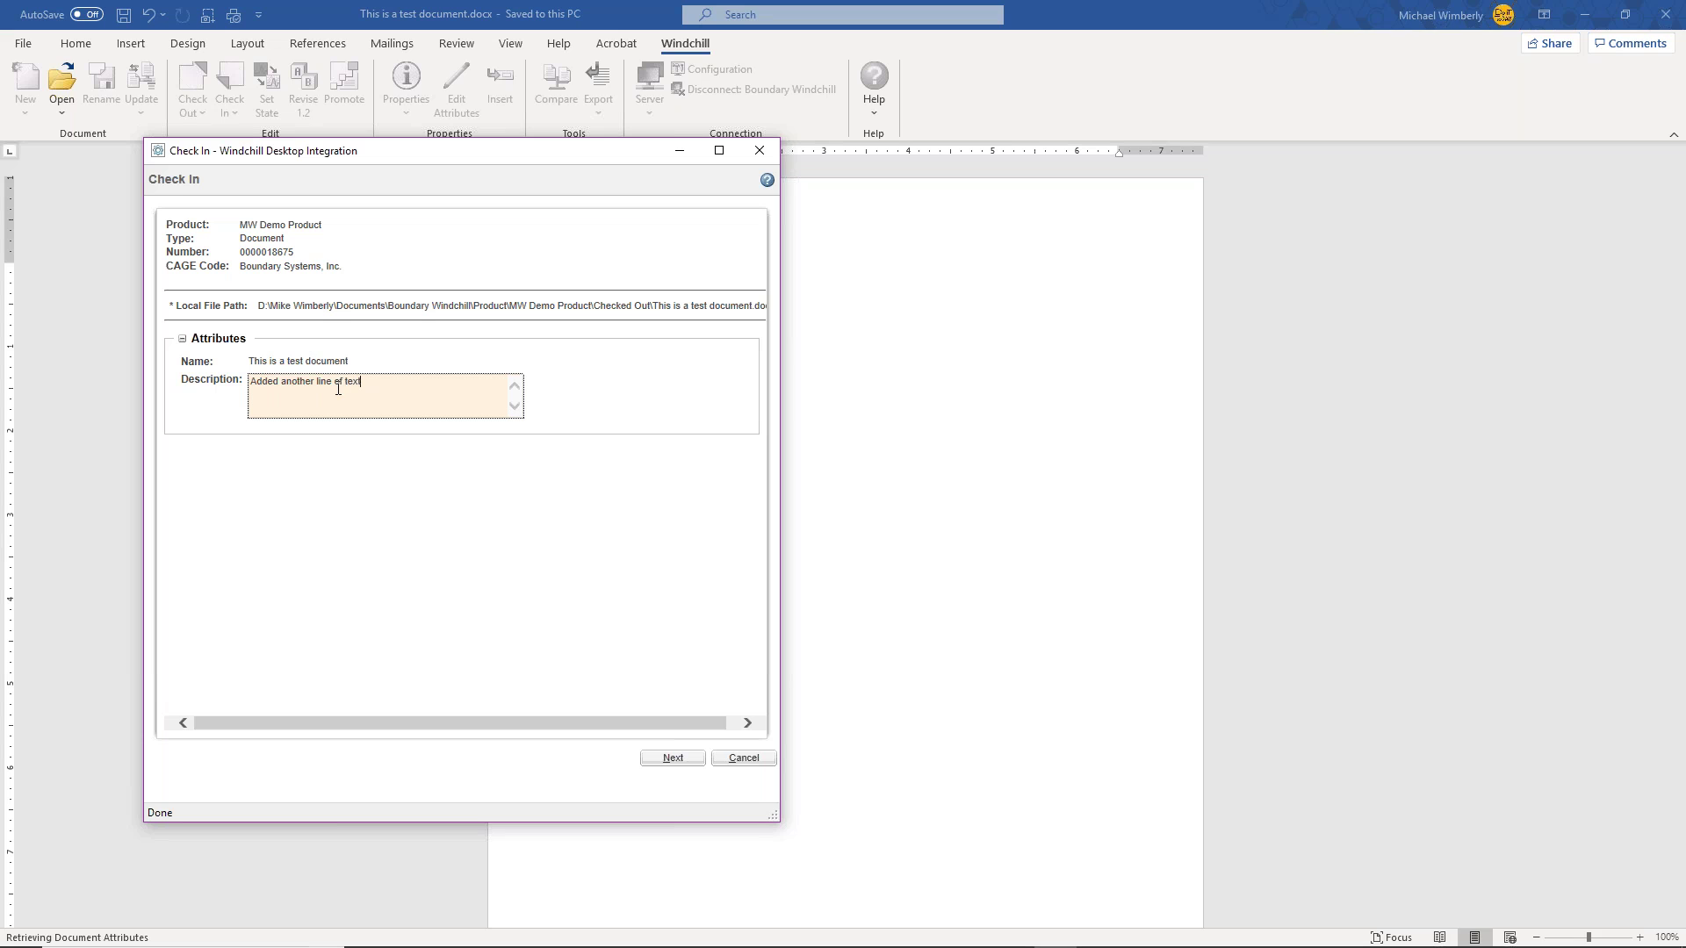
click(660, 758)
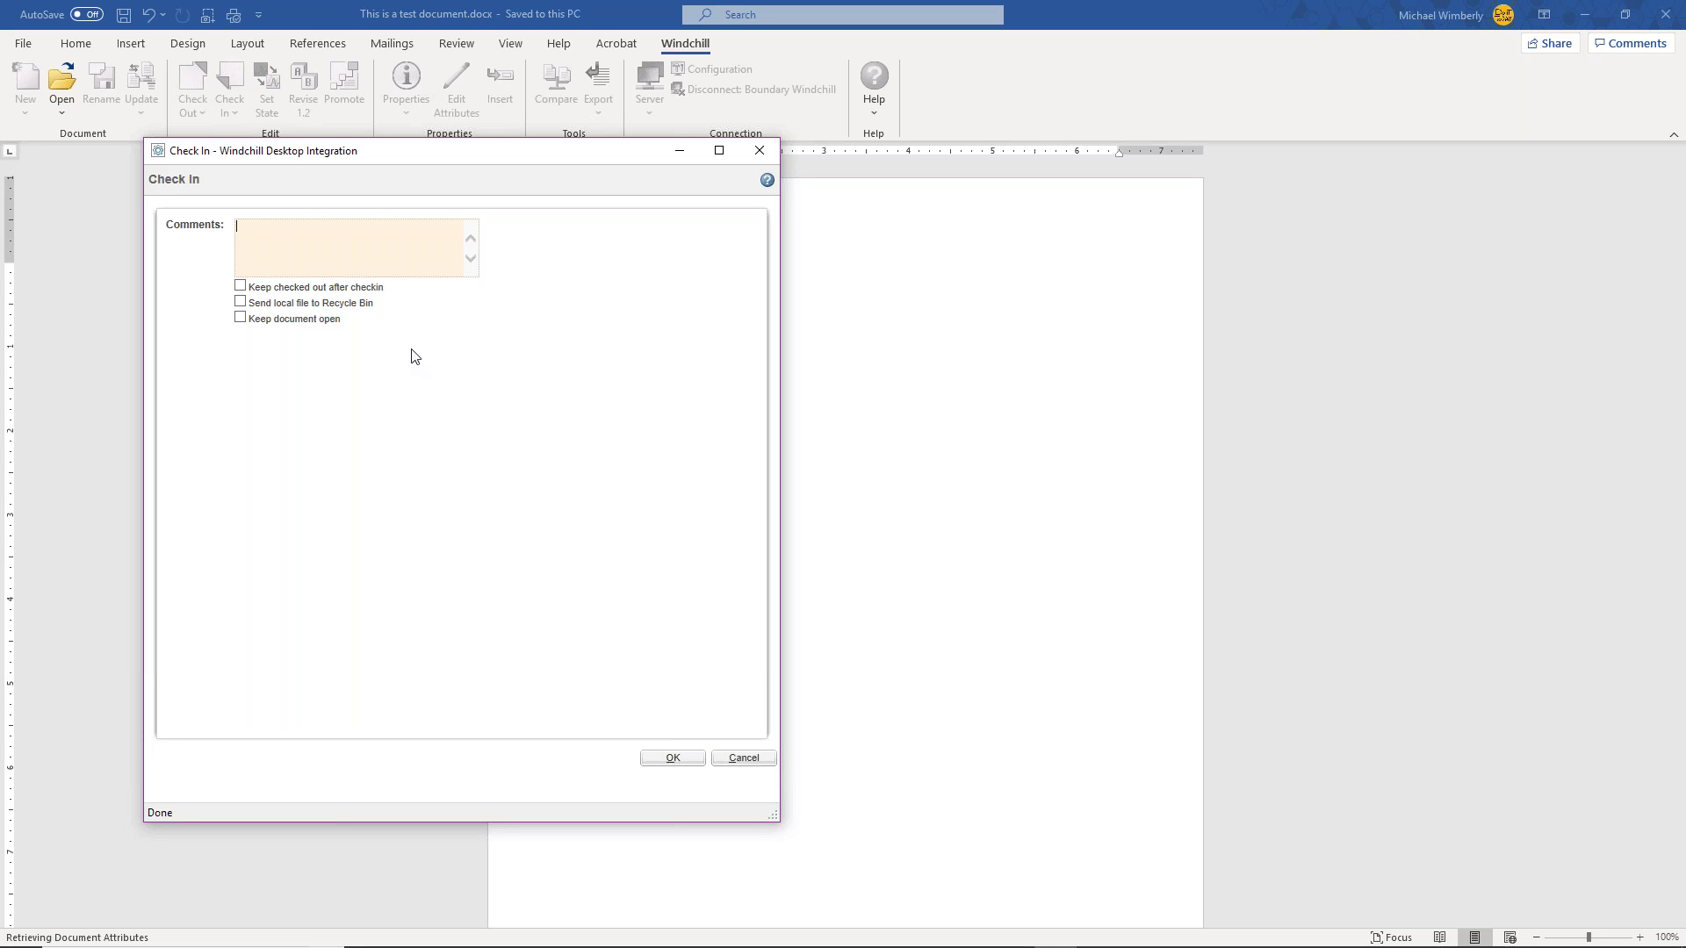
click(241, 303)
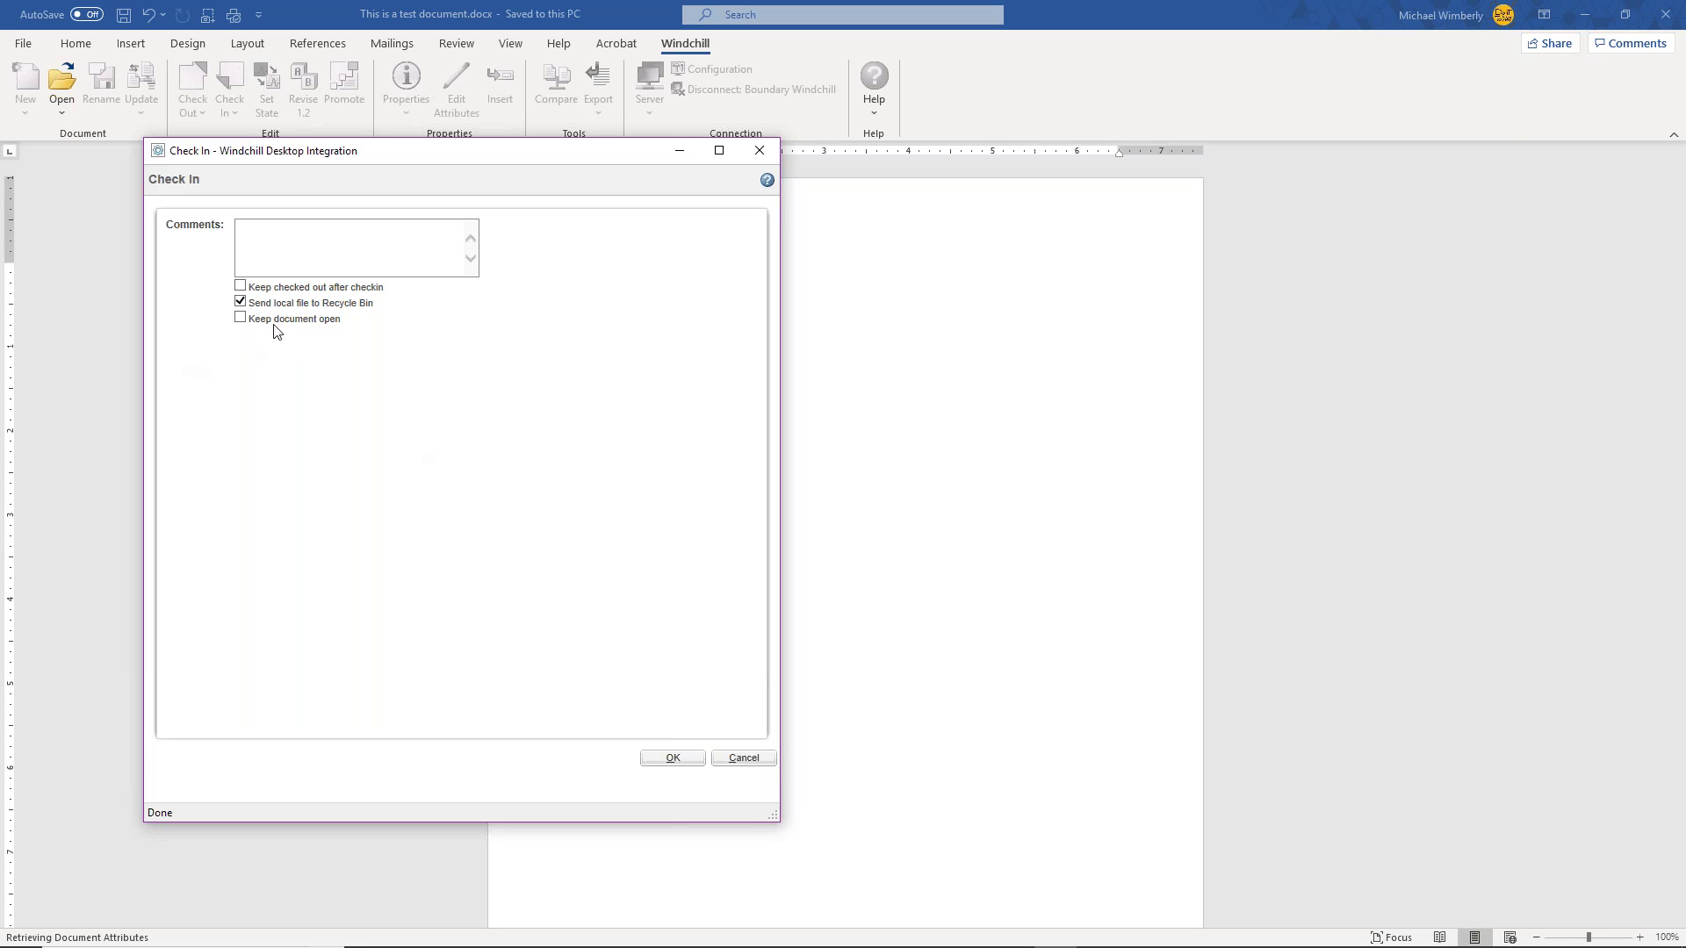
mouse_move(682, 932)
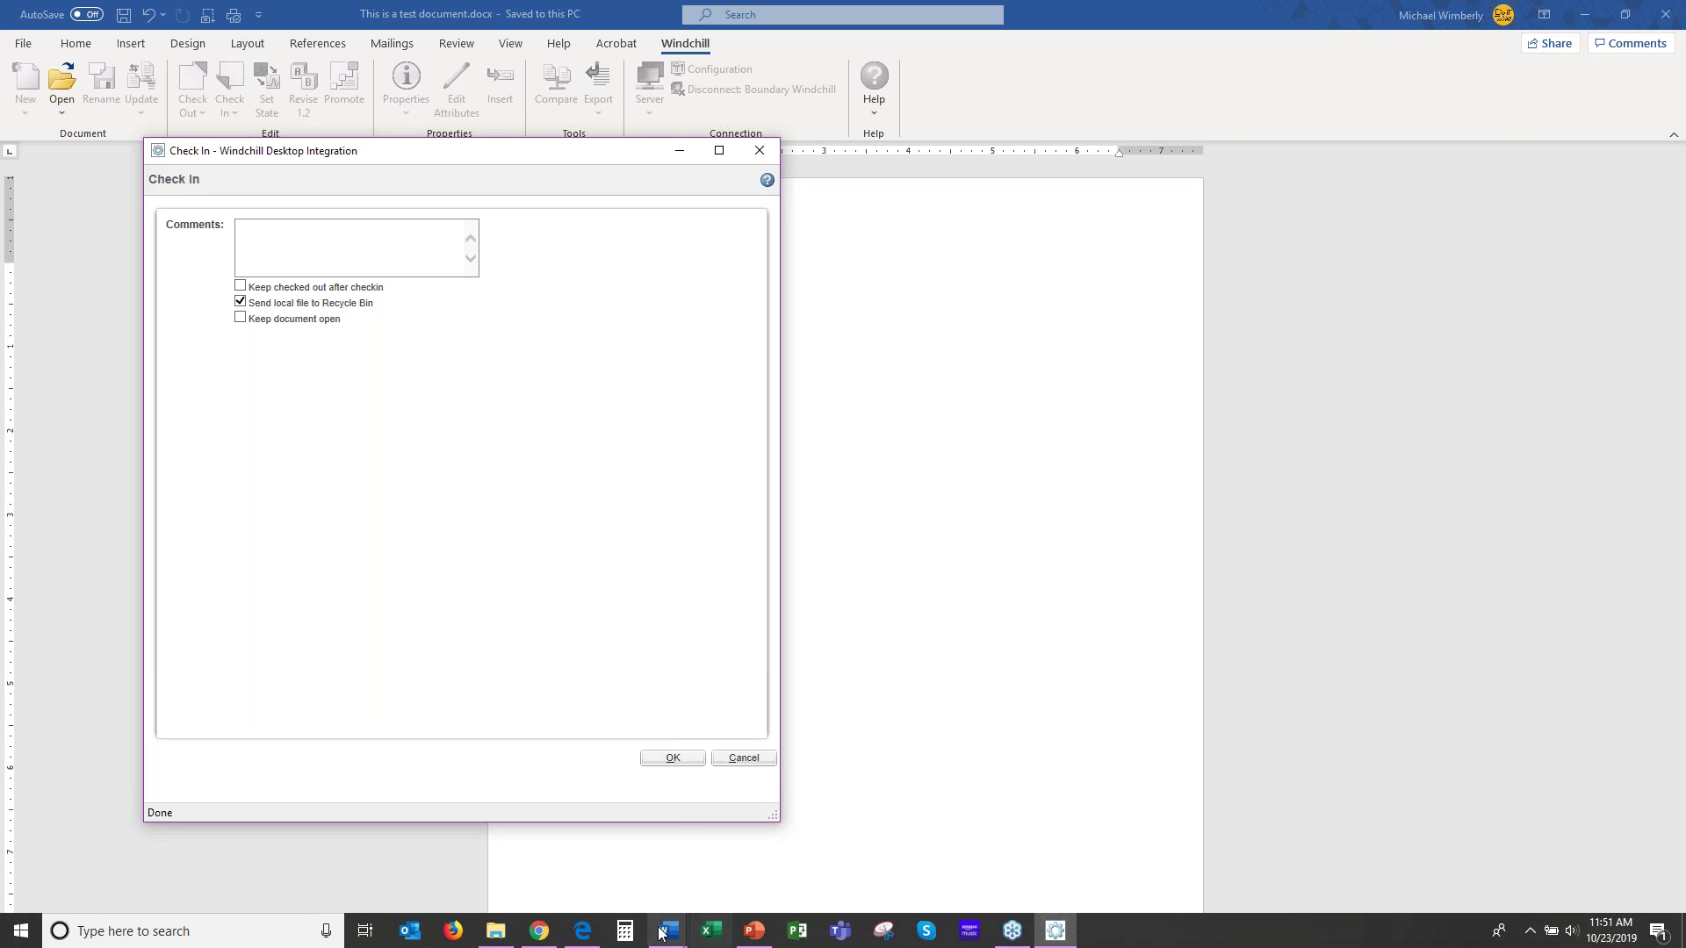
click(496, 931)
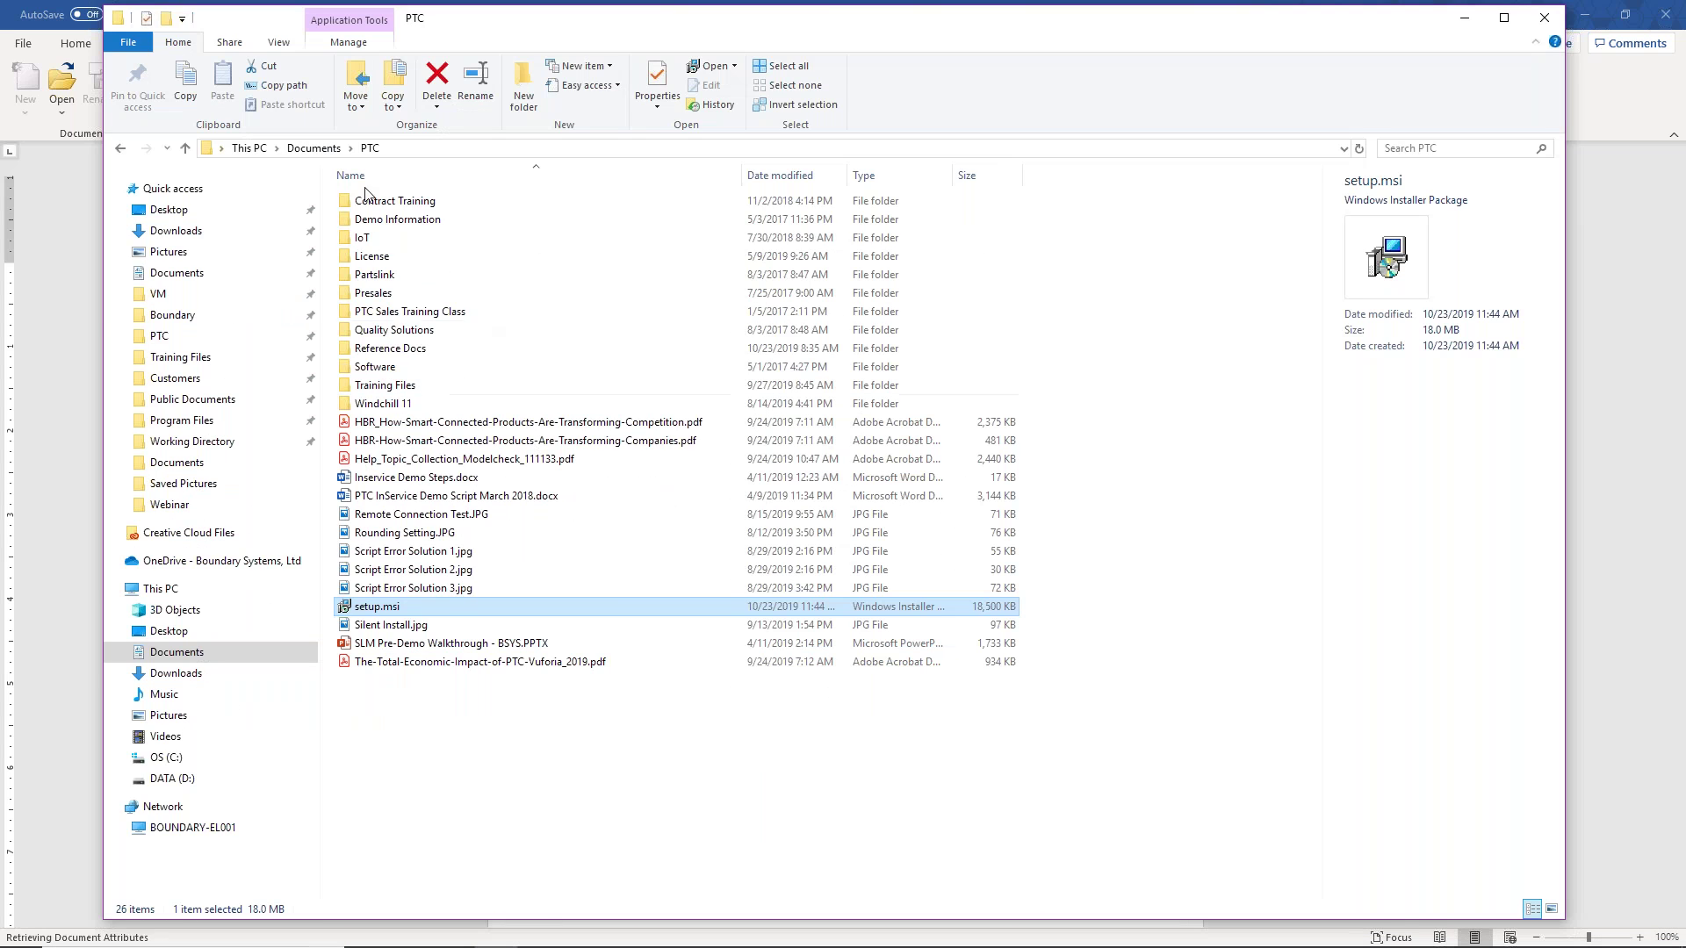
- Browse the local Boundary Windchill workspace to the Product folder, then minimize File Explorer
click(180, 274)
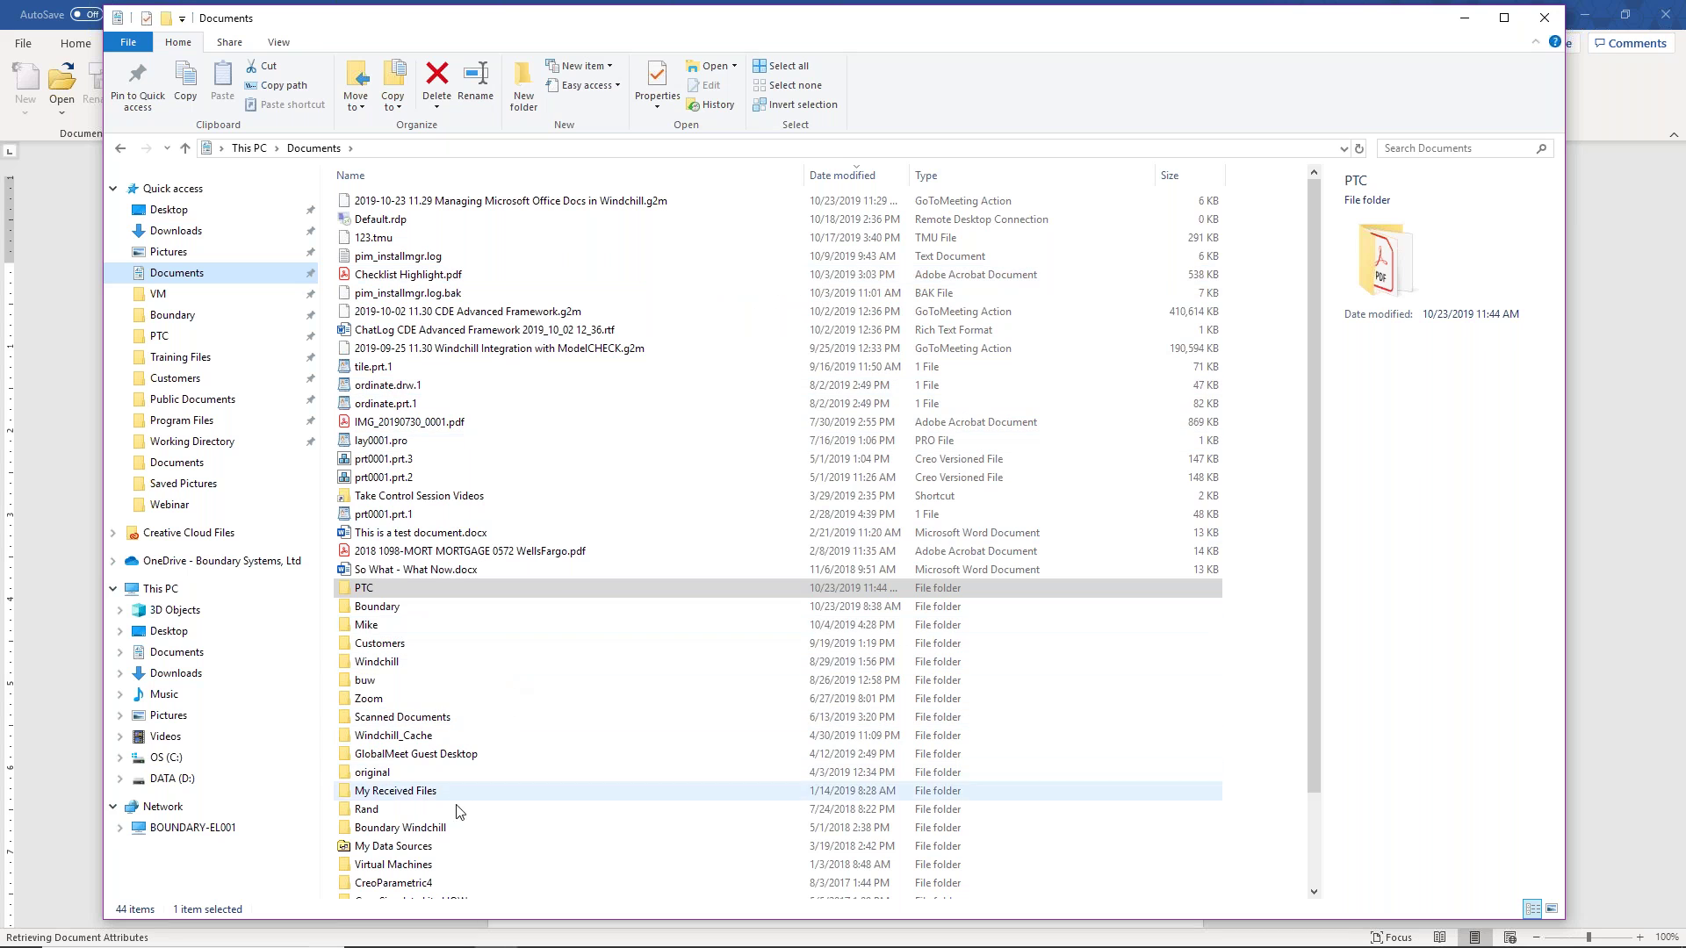
double_click(443, 828)
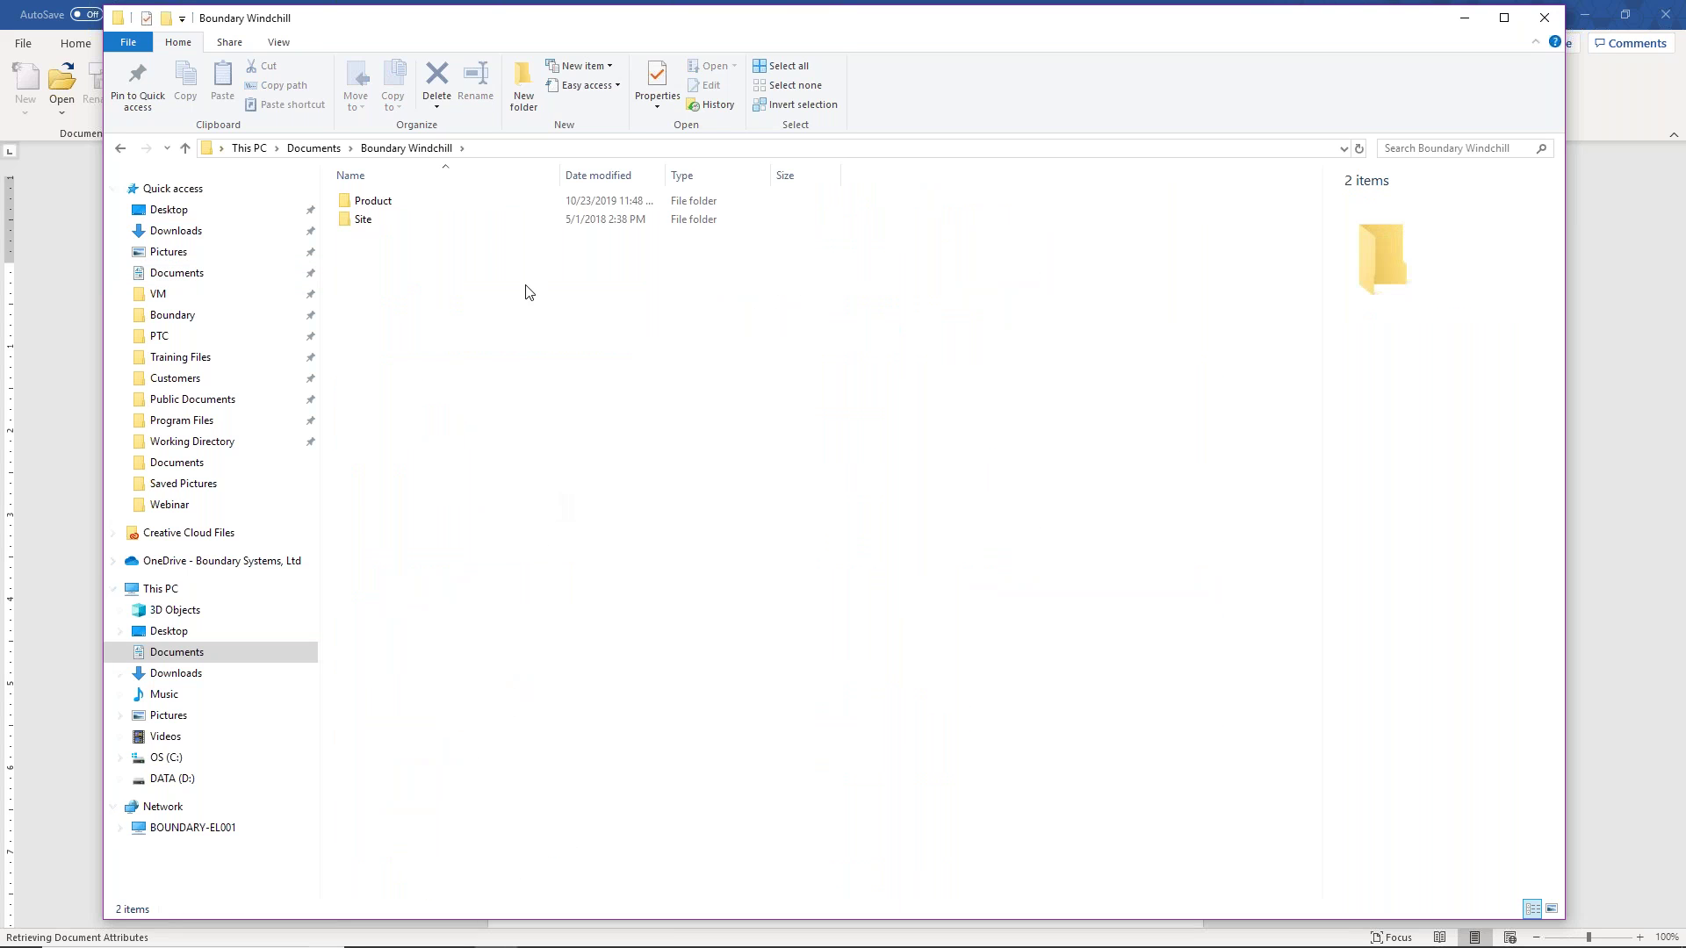
double_click(371, 203)
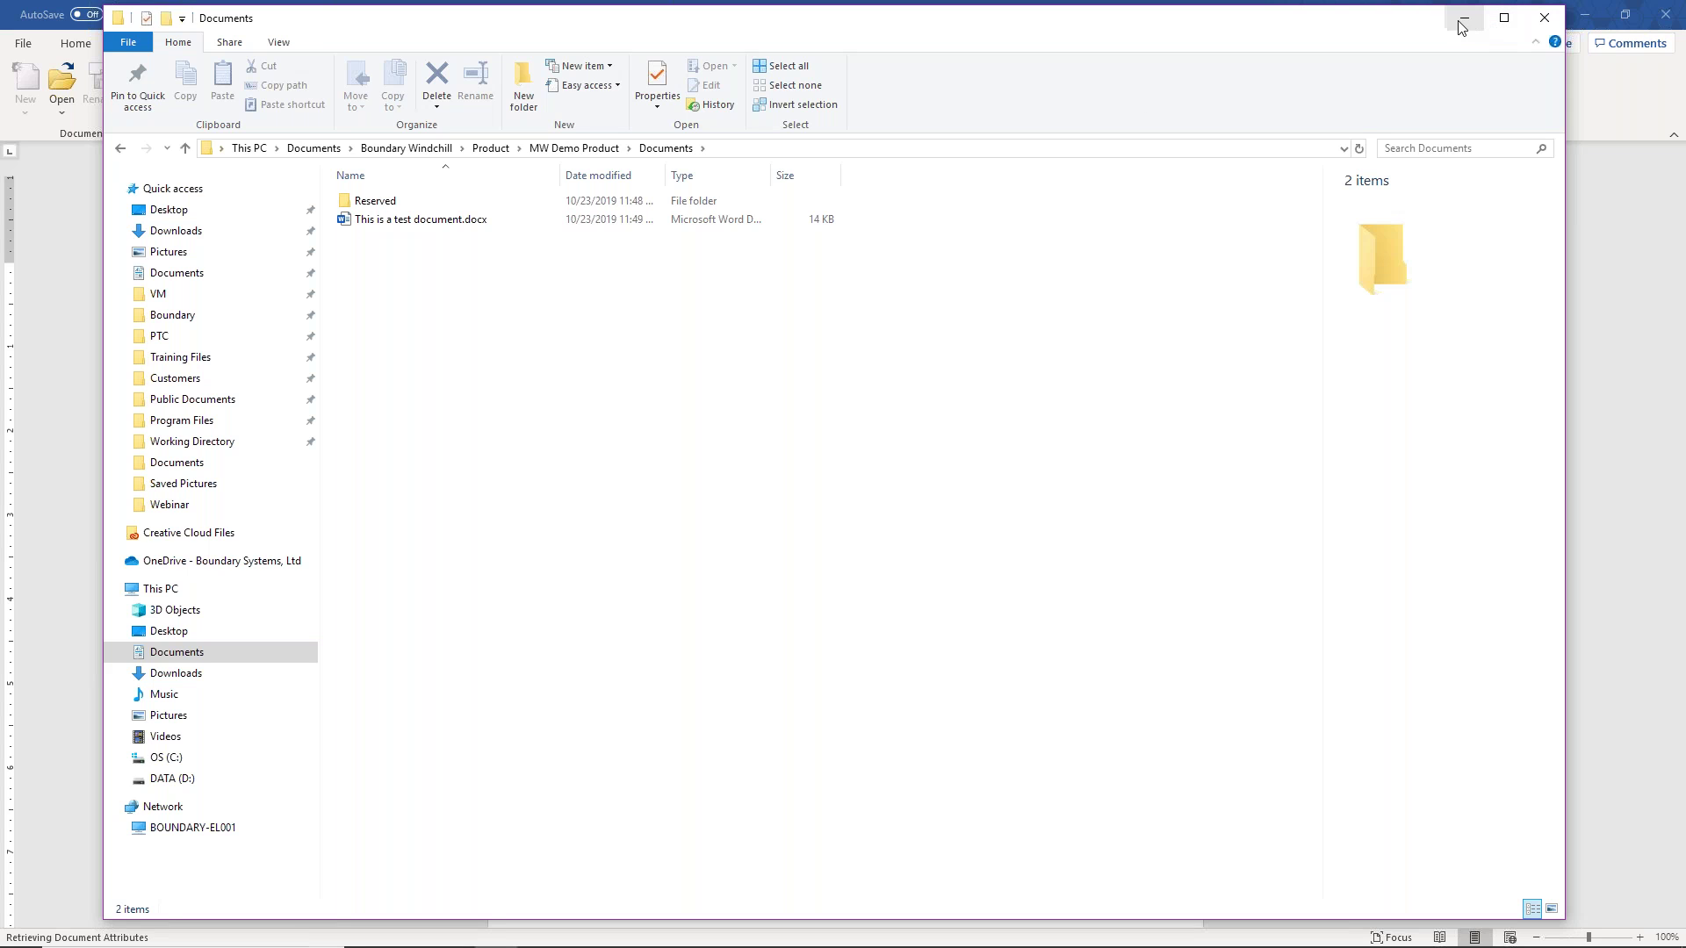
click(1464, 22)
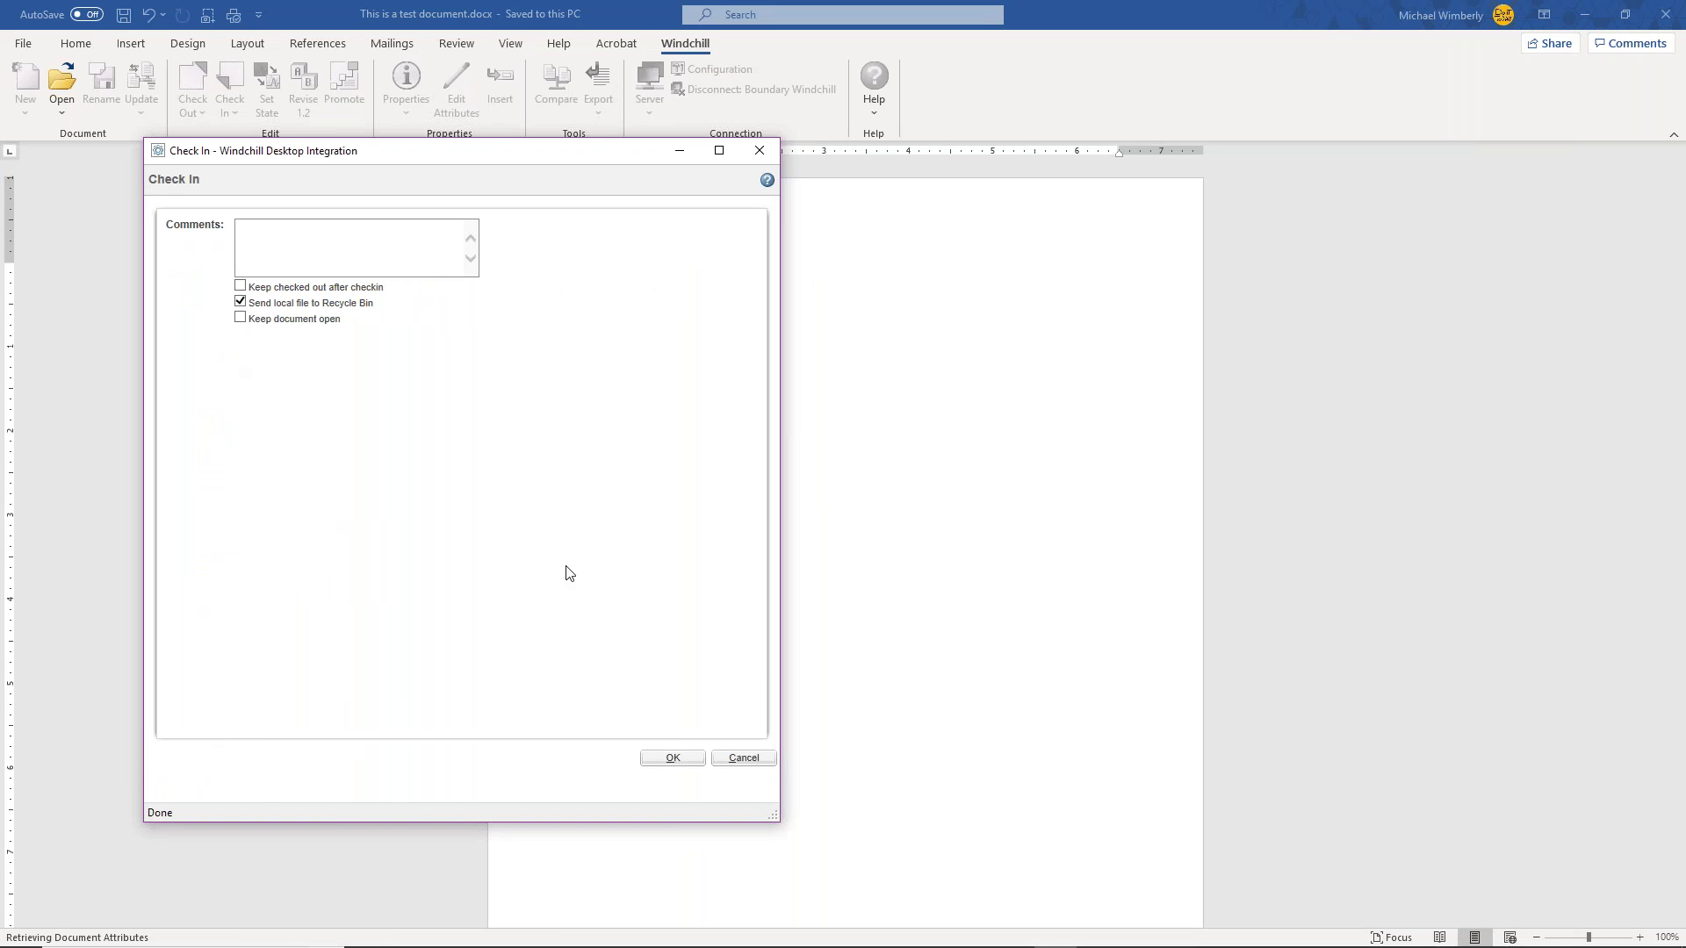
- Confirm the check-in, then briefly look at the local Documents folder before returning to Word
click(672, 759)
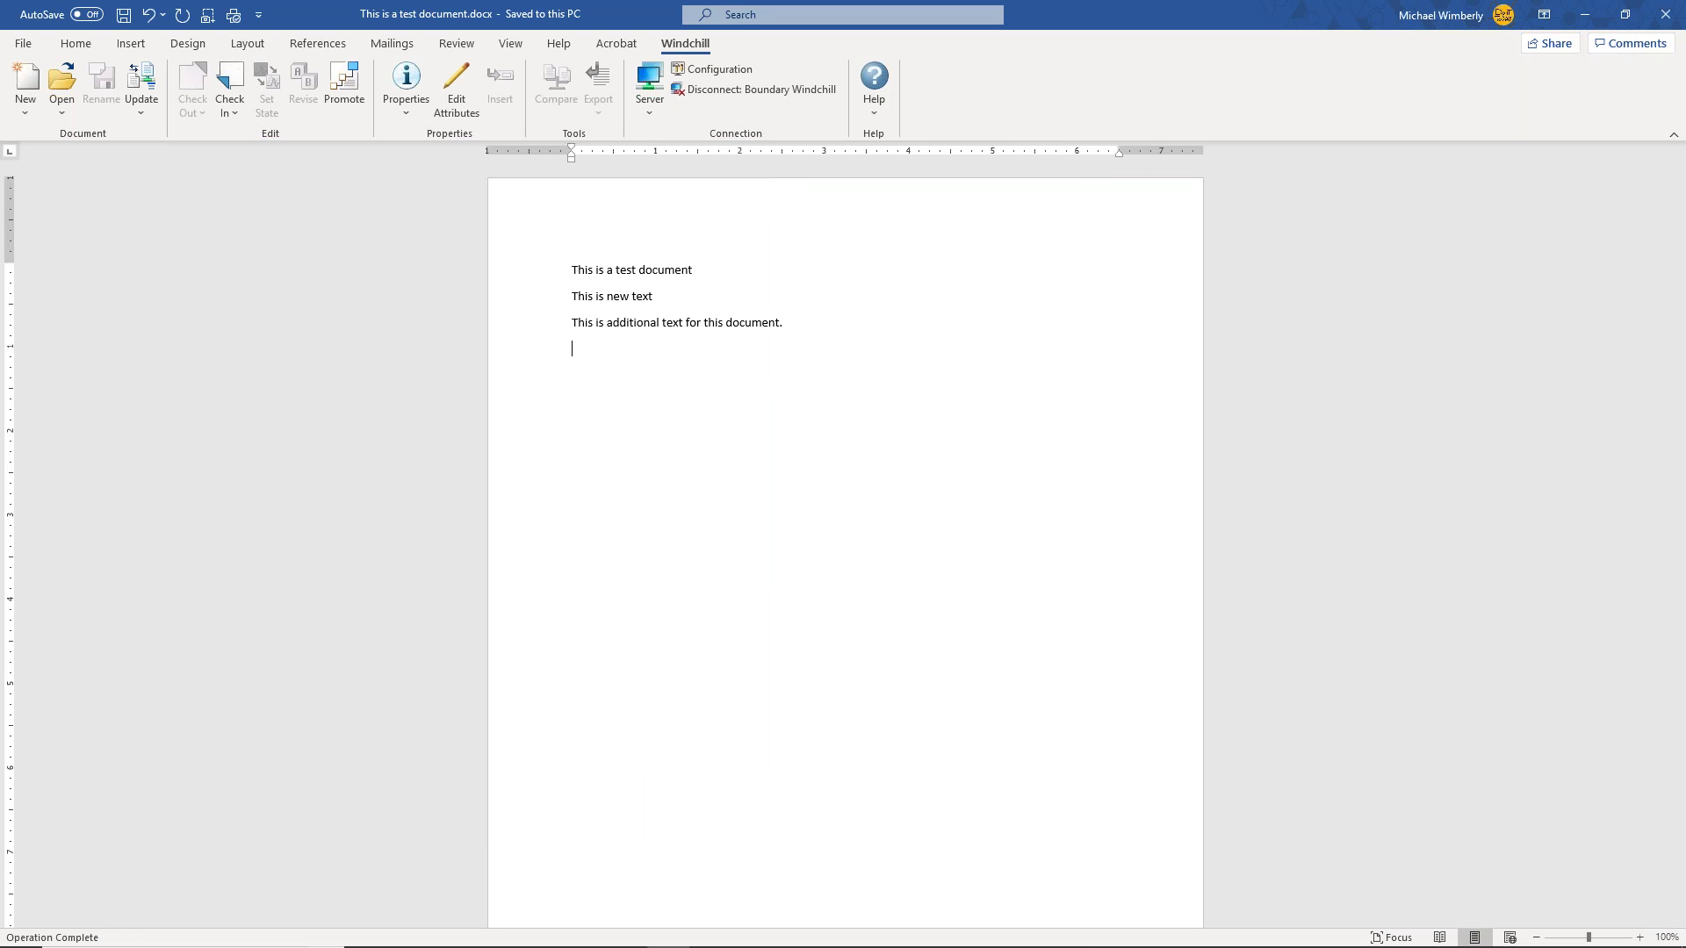
click(1585, 14)
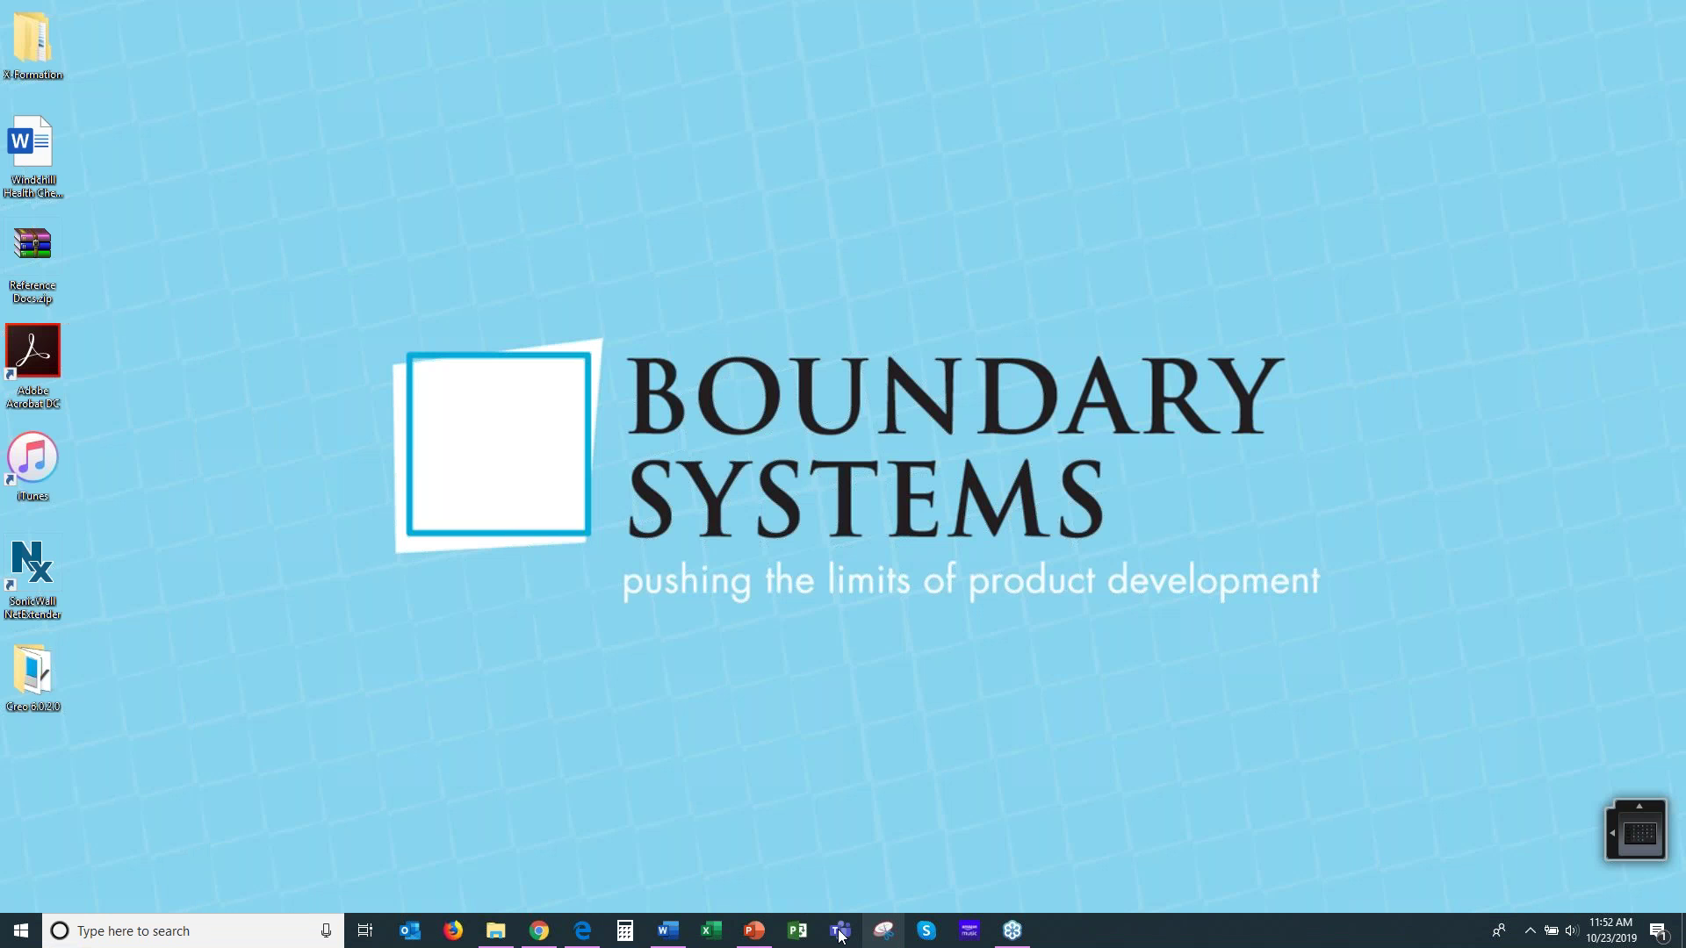
click(668, 941)
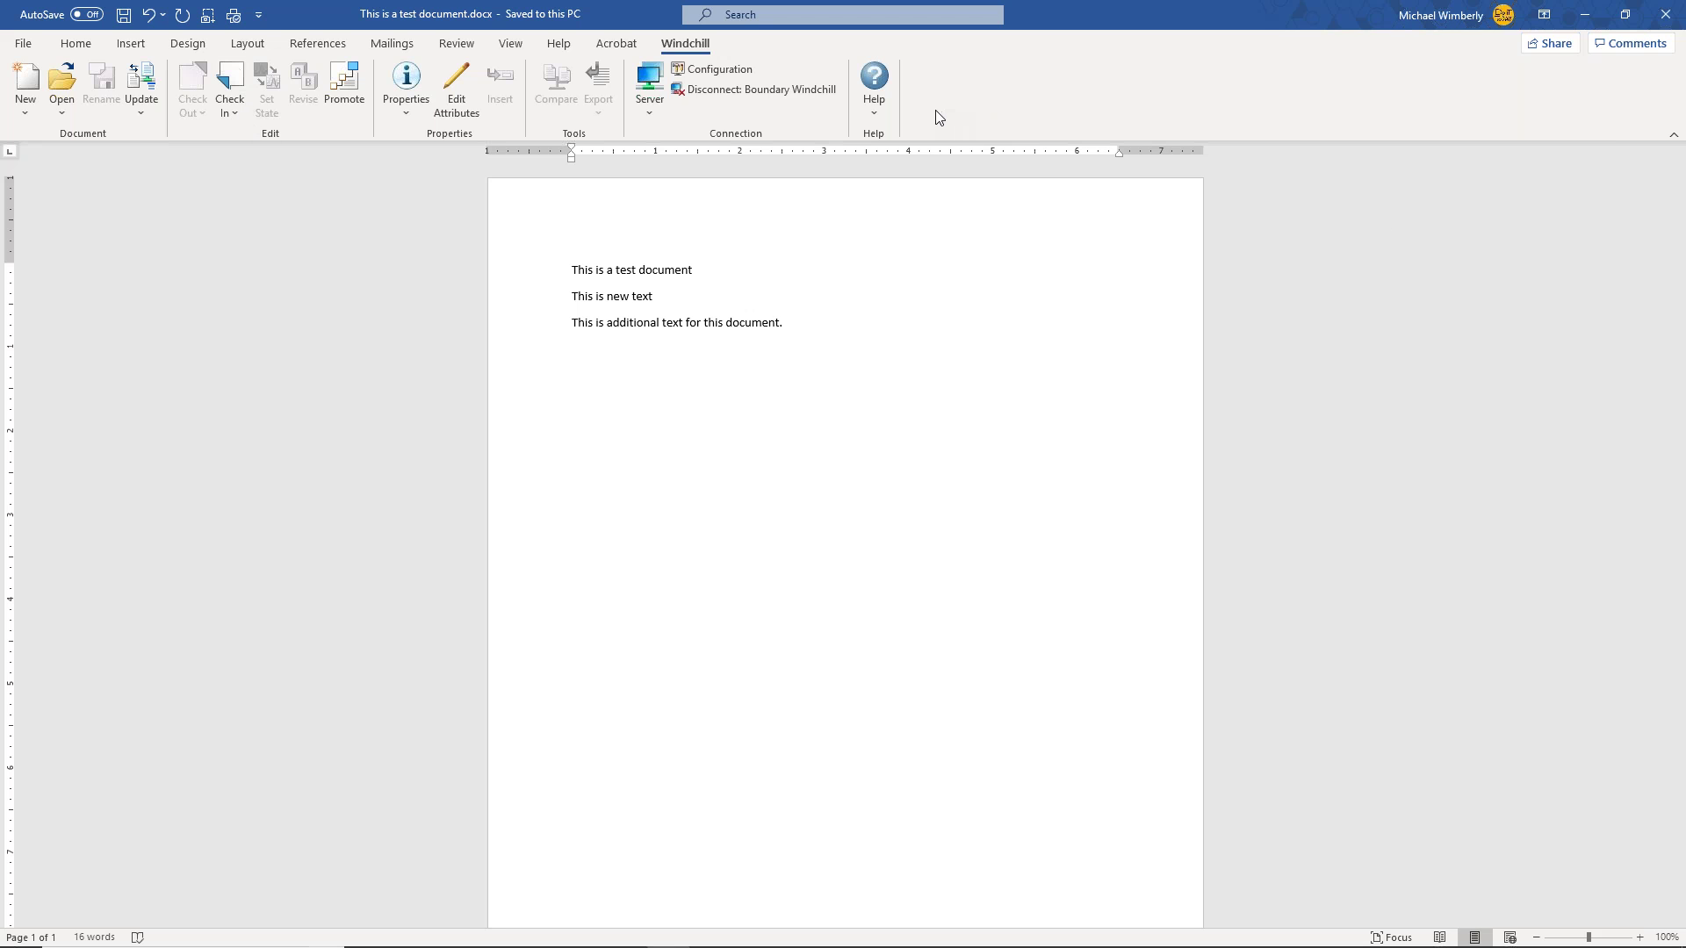
mouse_move(619, 940)
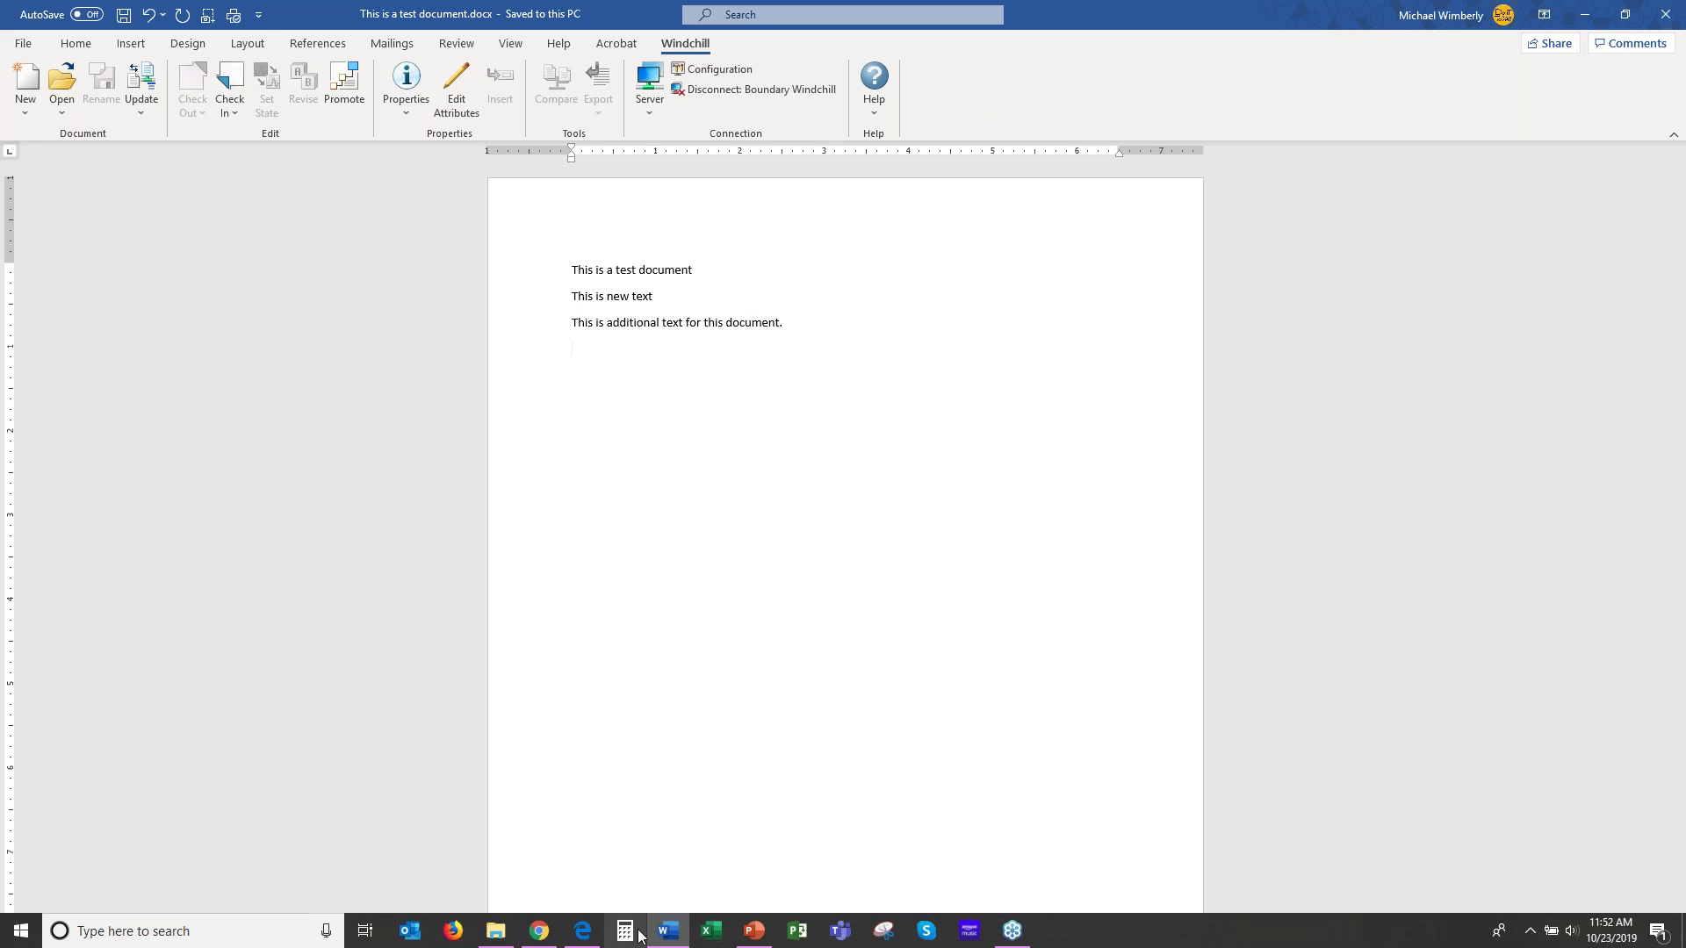
click(496, 931)
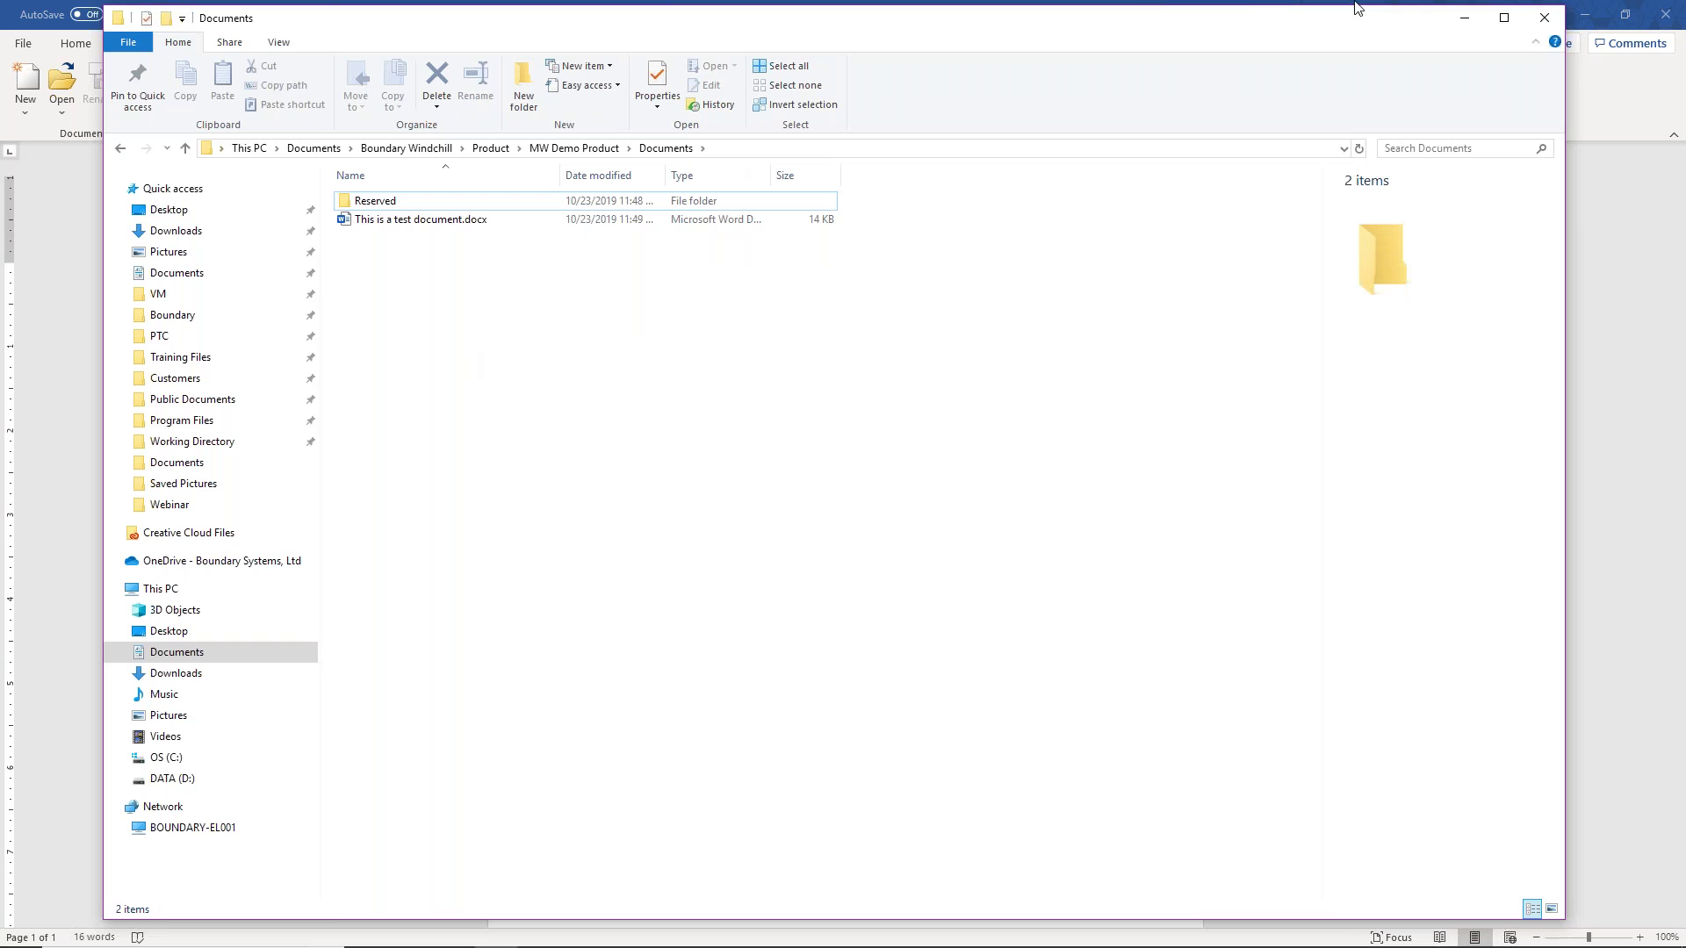
click(1464, 17)
- Review the document's lines and the connected server, then switch to the browser's Documents page
click(402, 429)
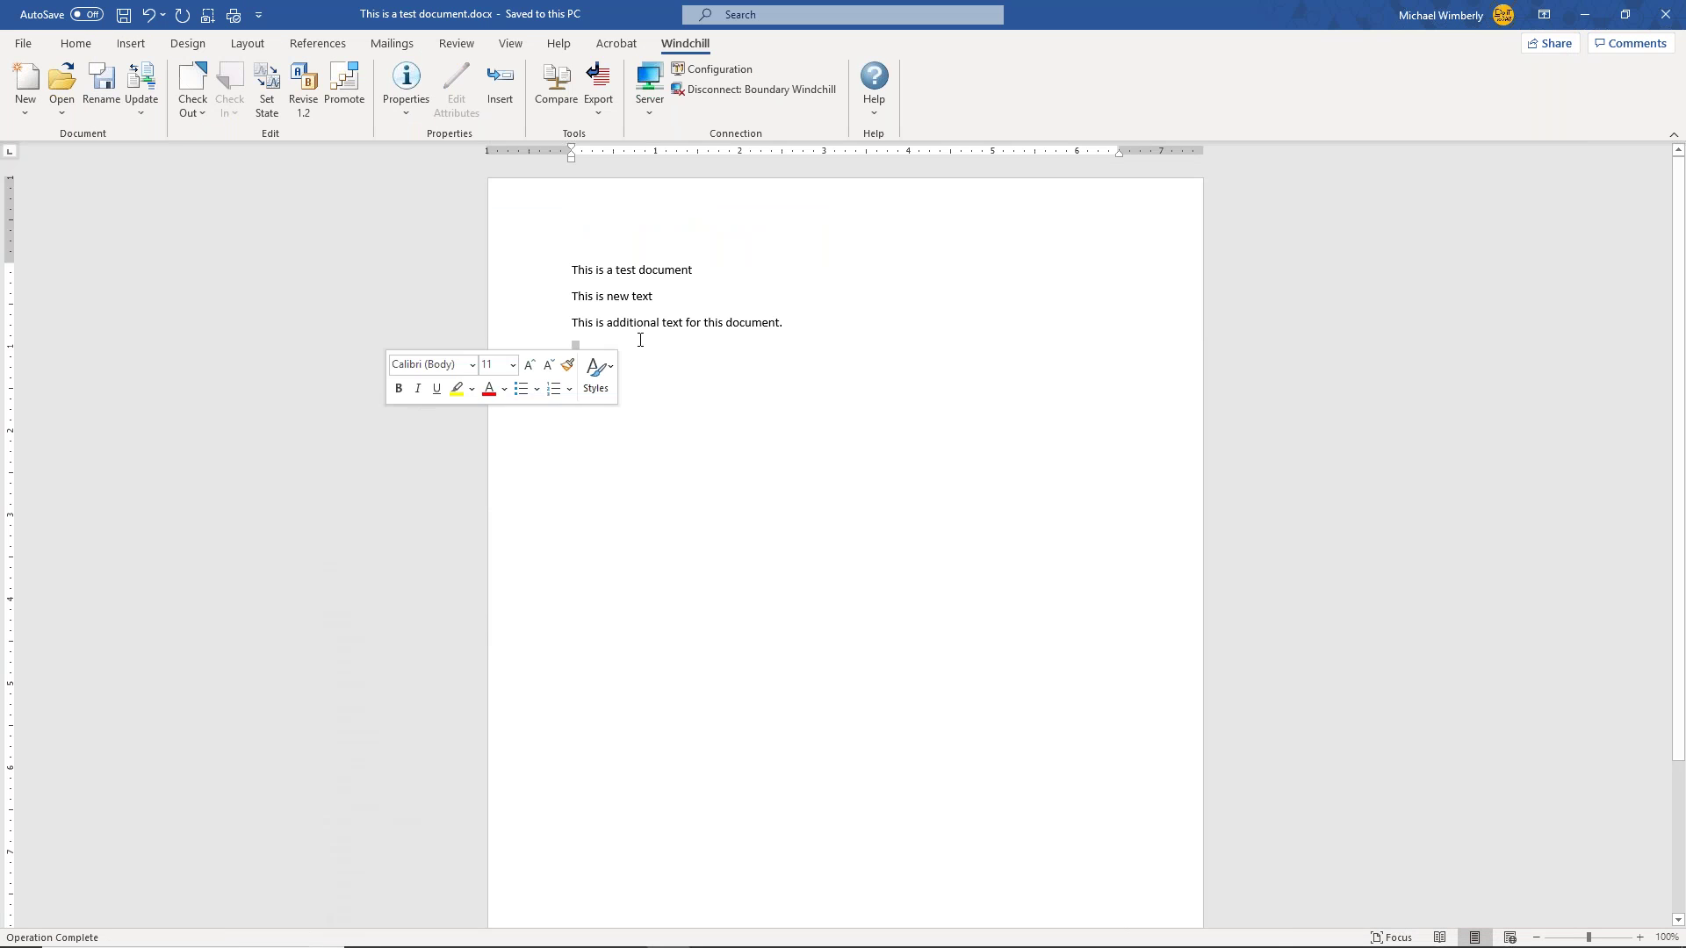
click(345, 323)
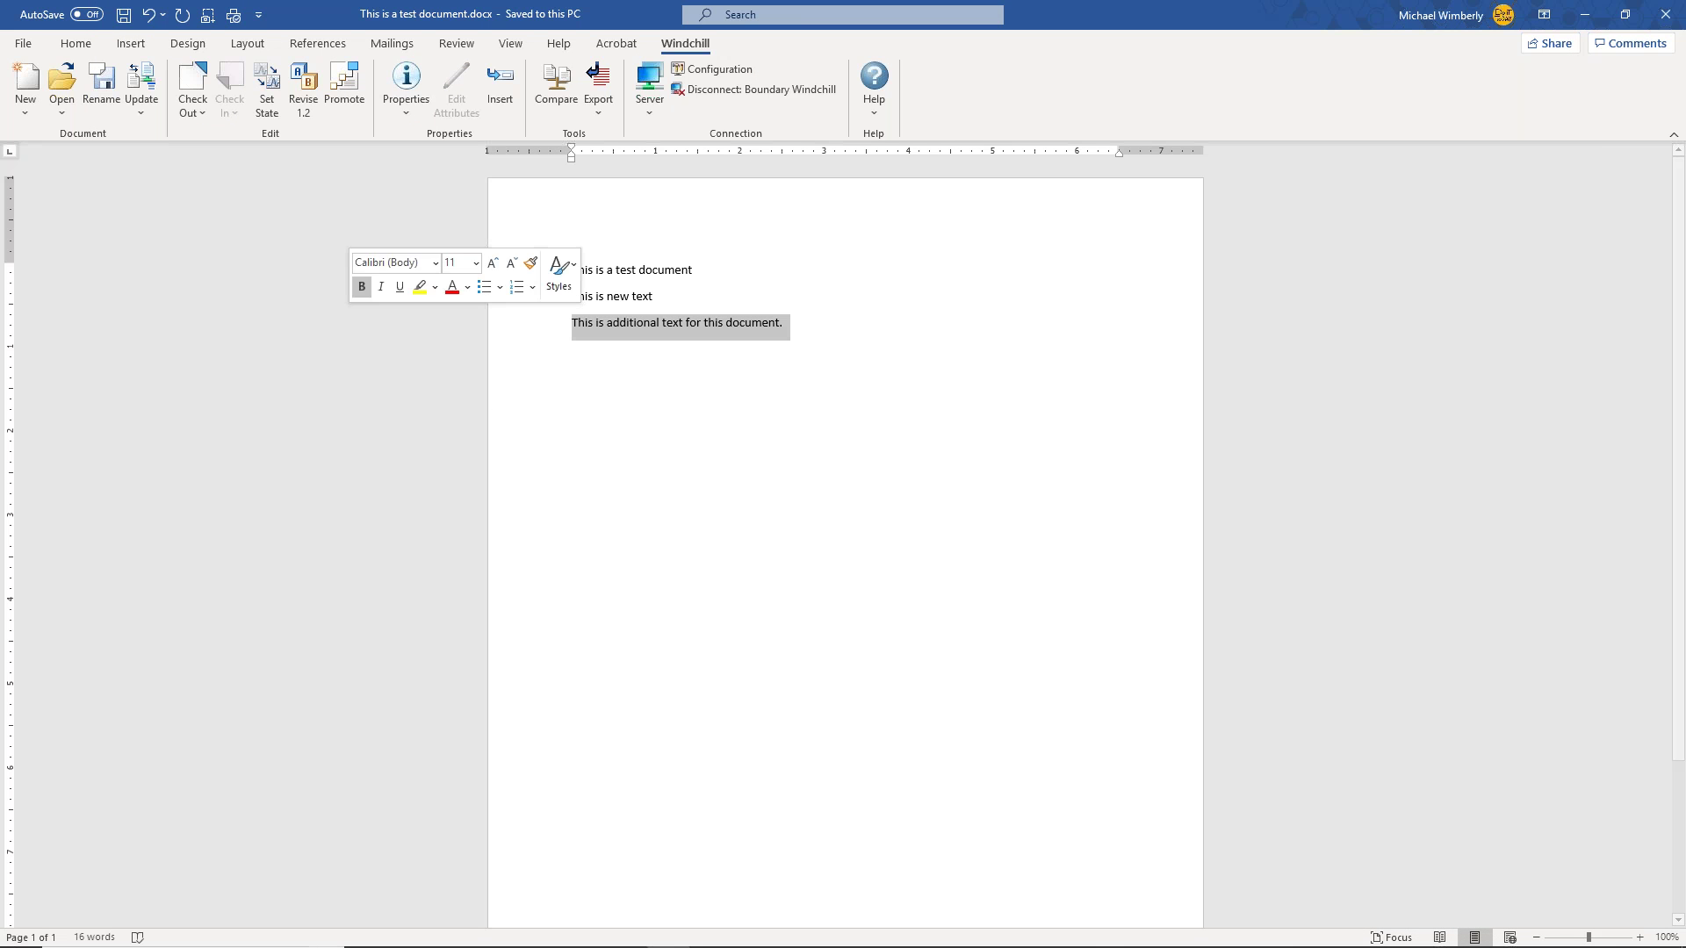
click(354, 440)
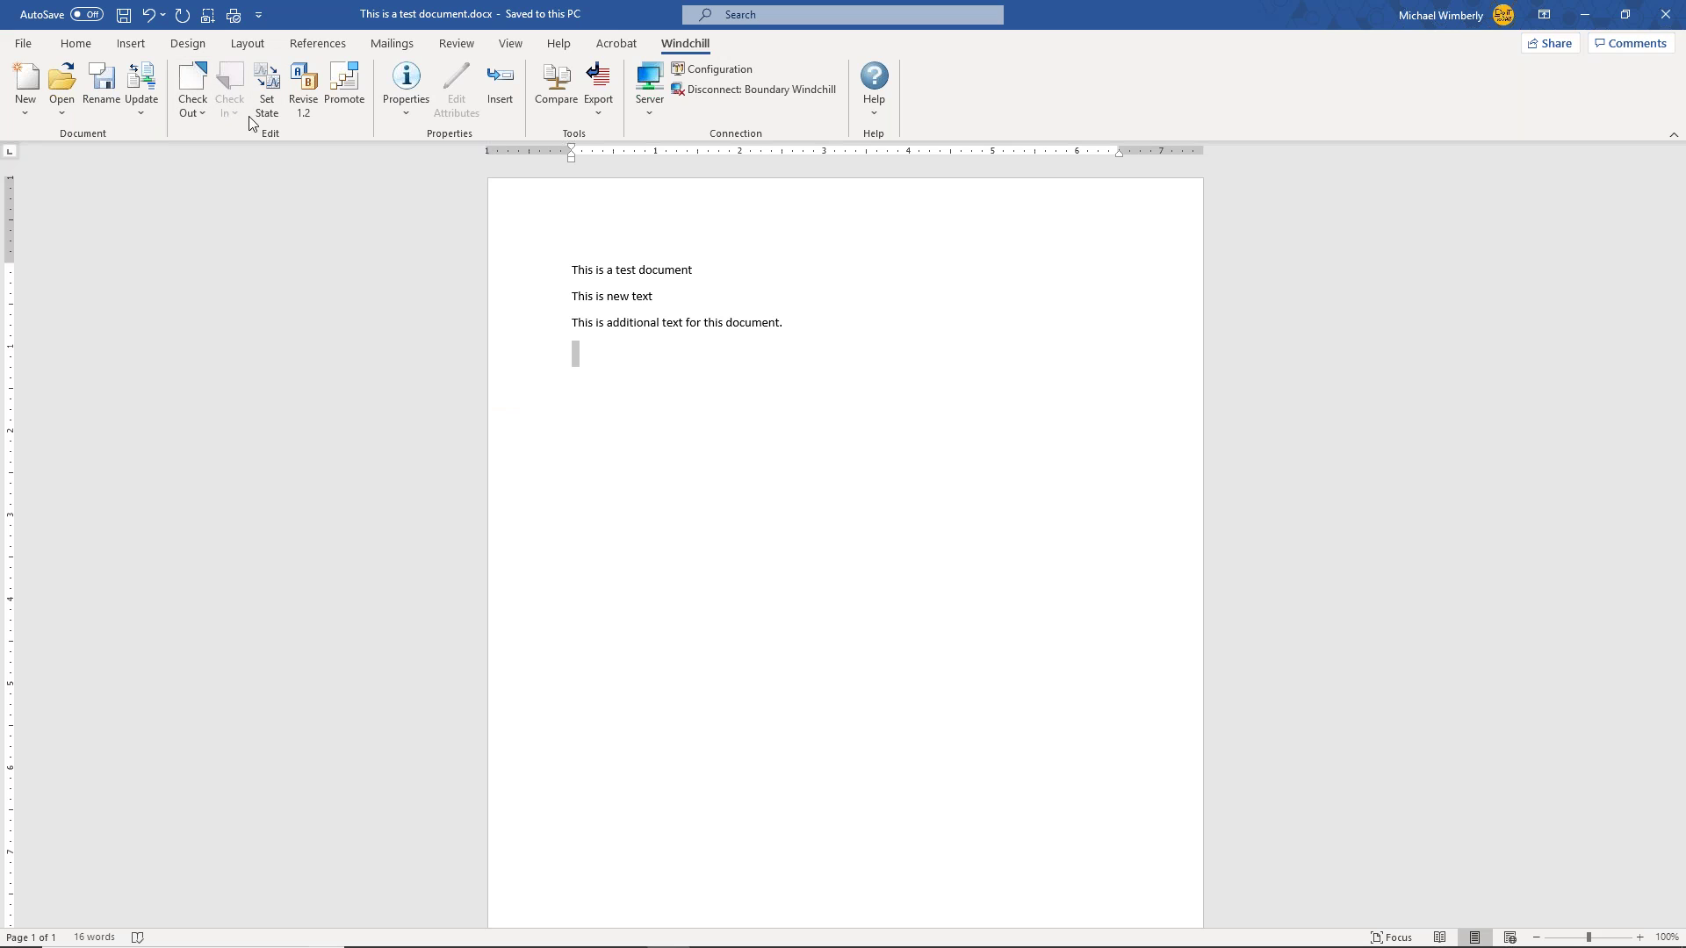
click(621, 369)
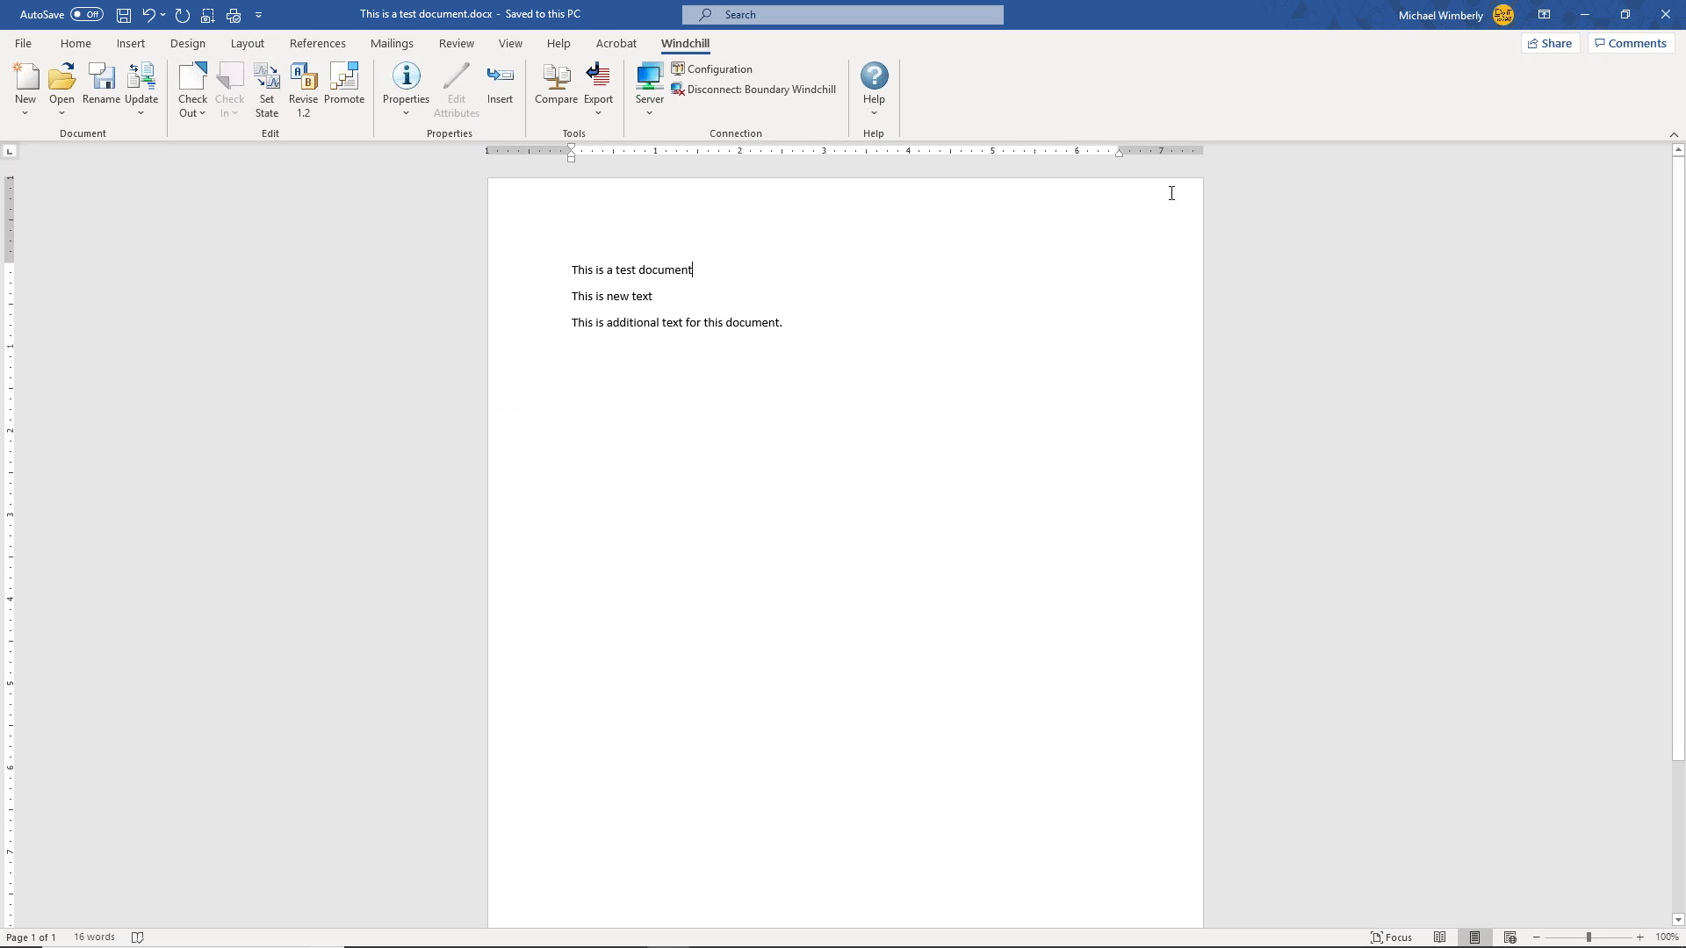
click(640, 103)
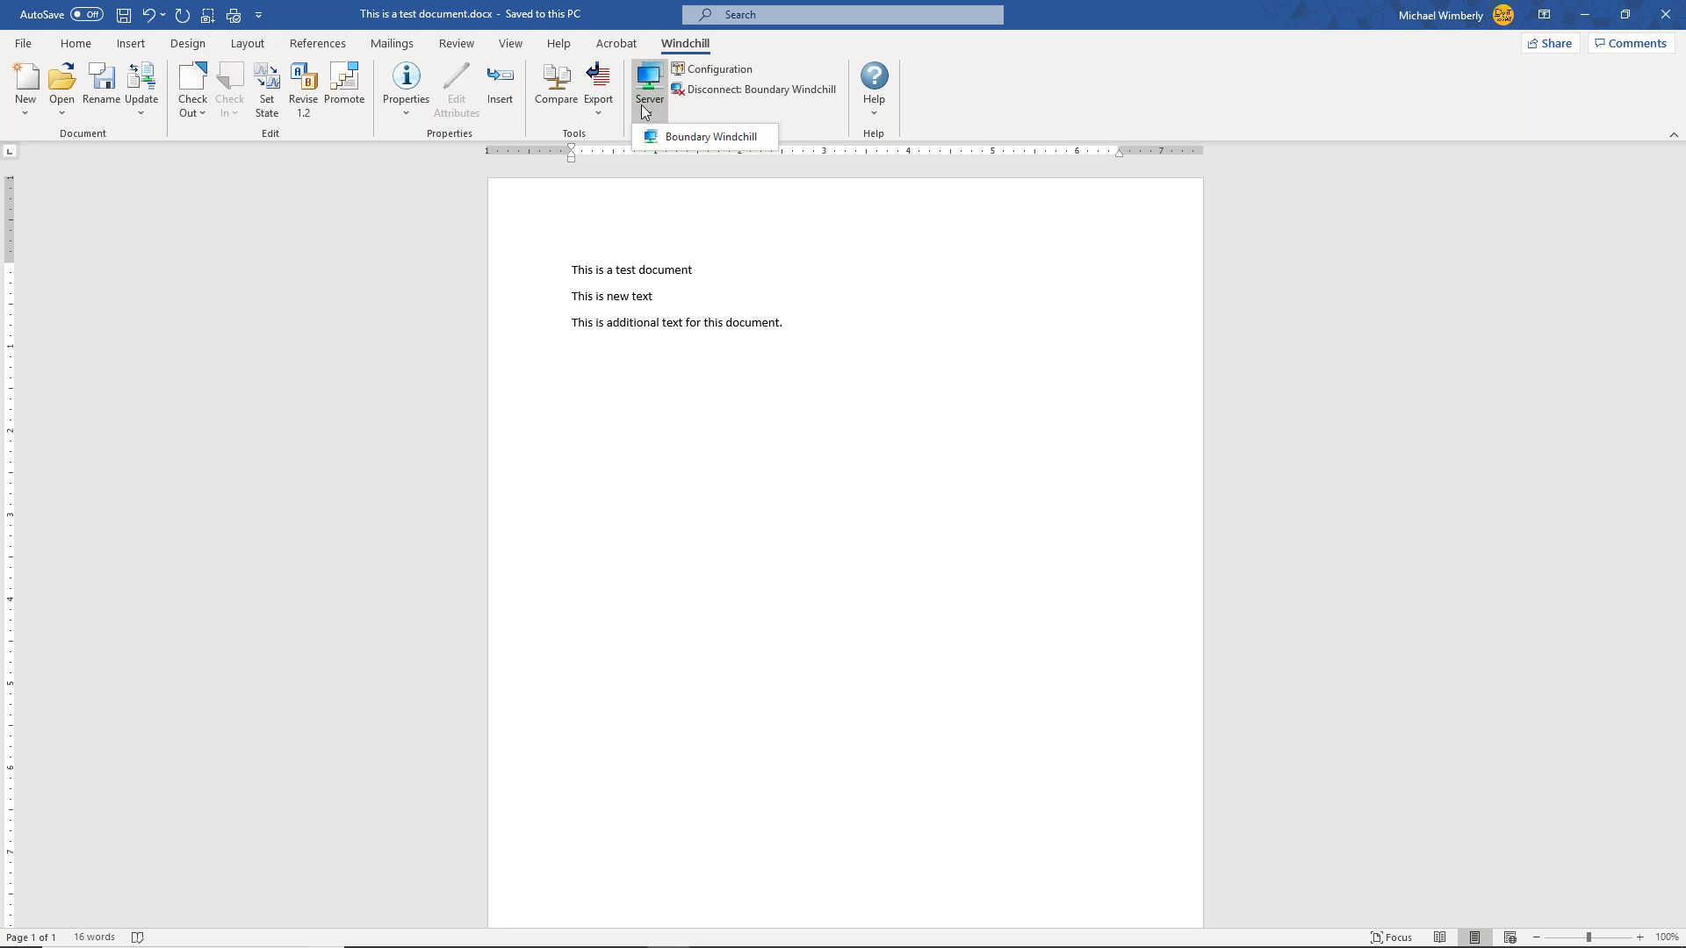
click(851, 152)
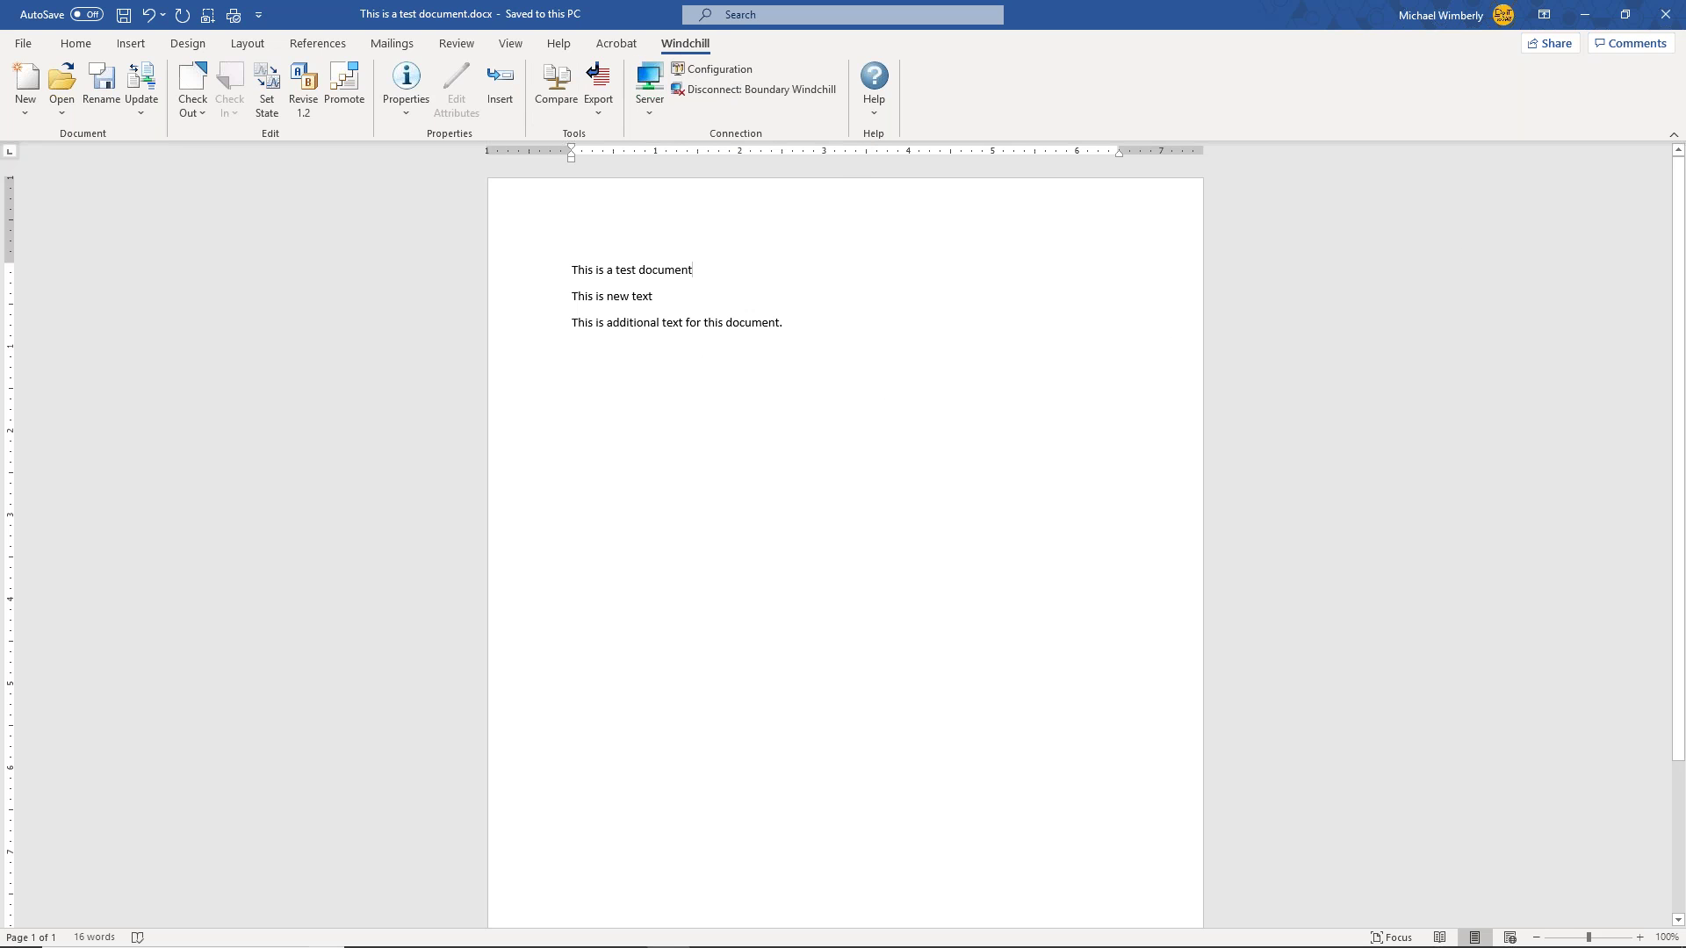
click(1584, 14)
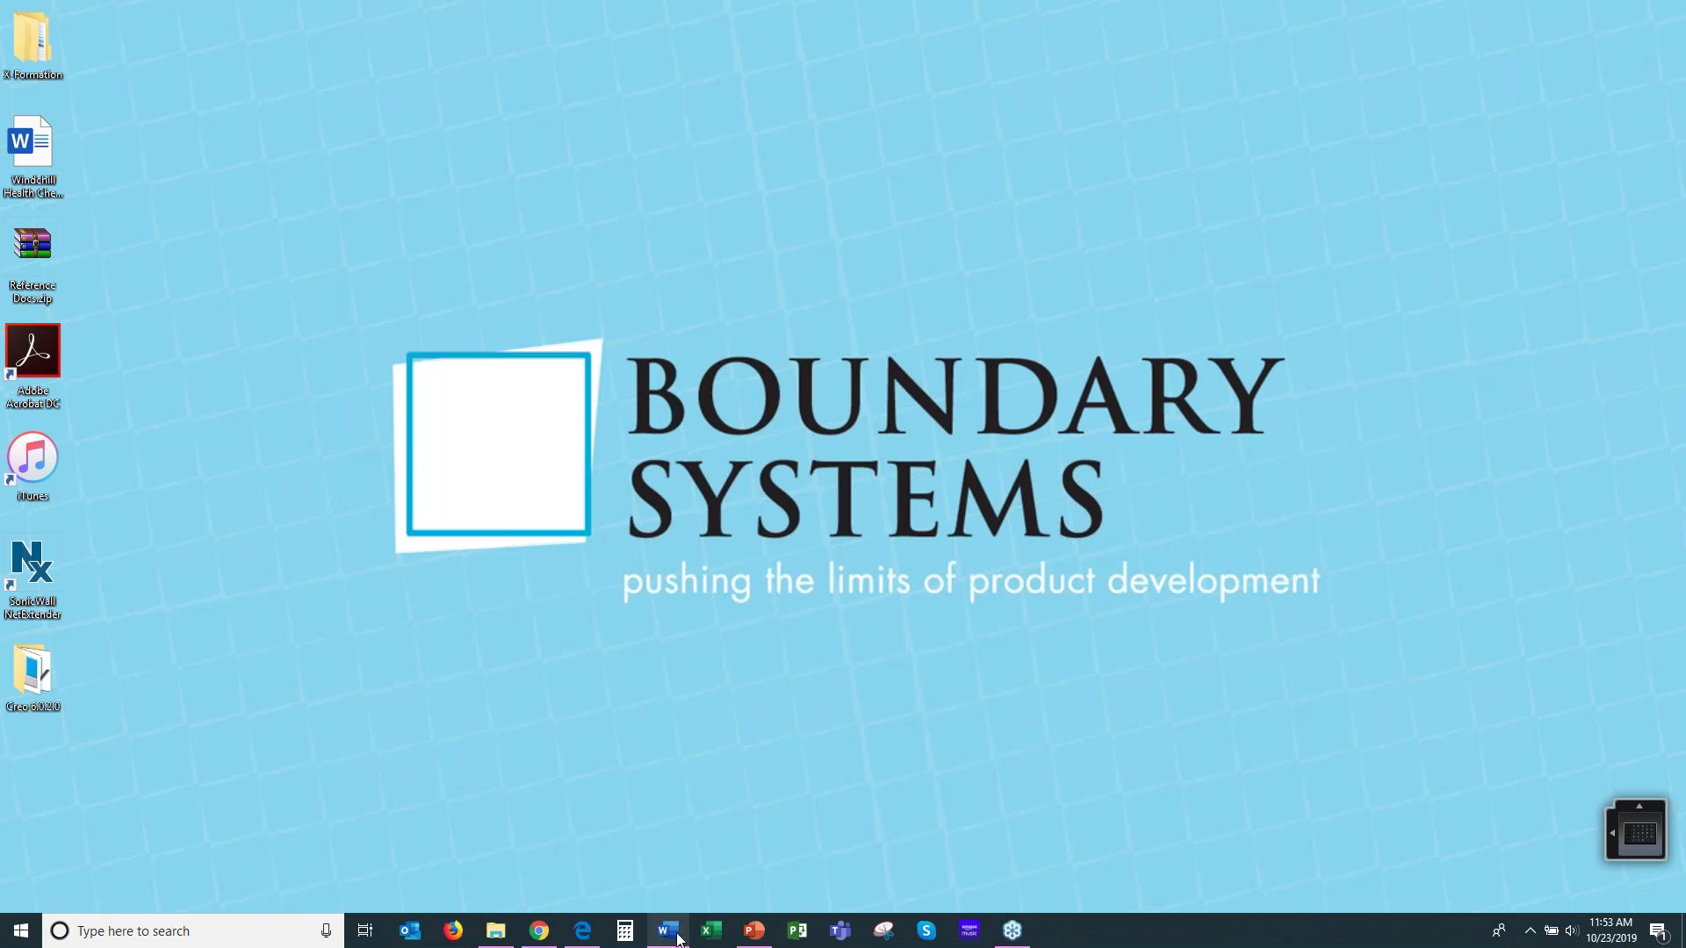
click(582, 932)
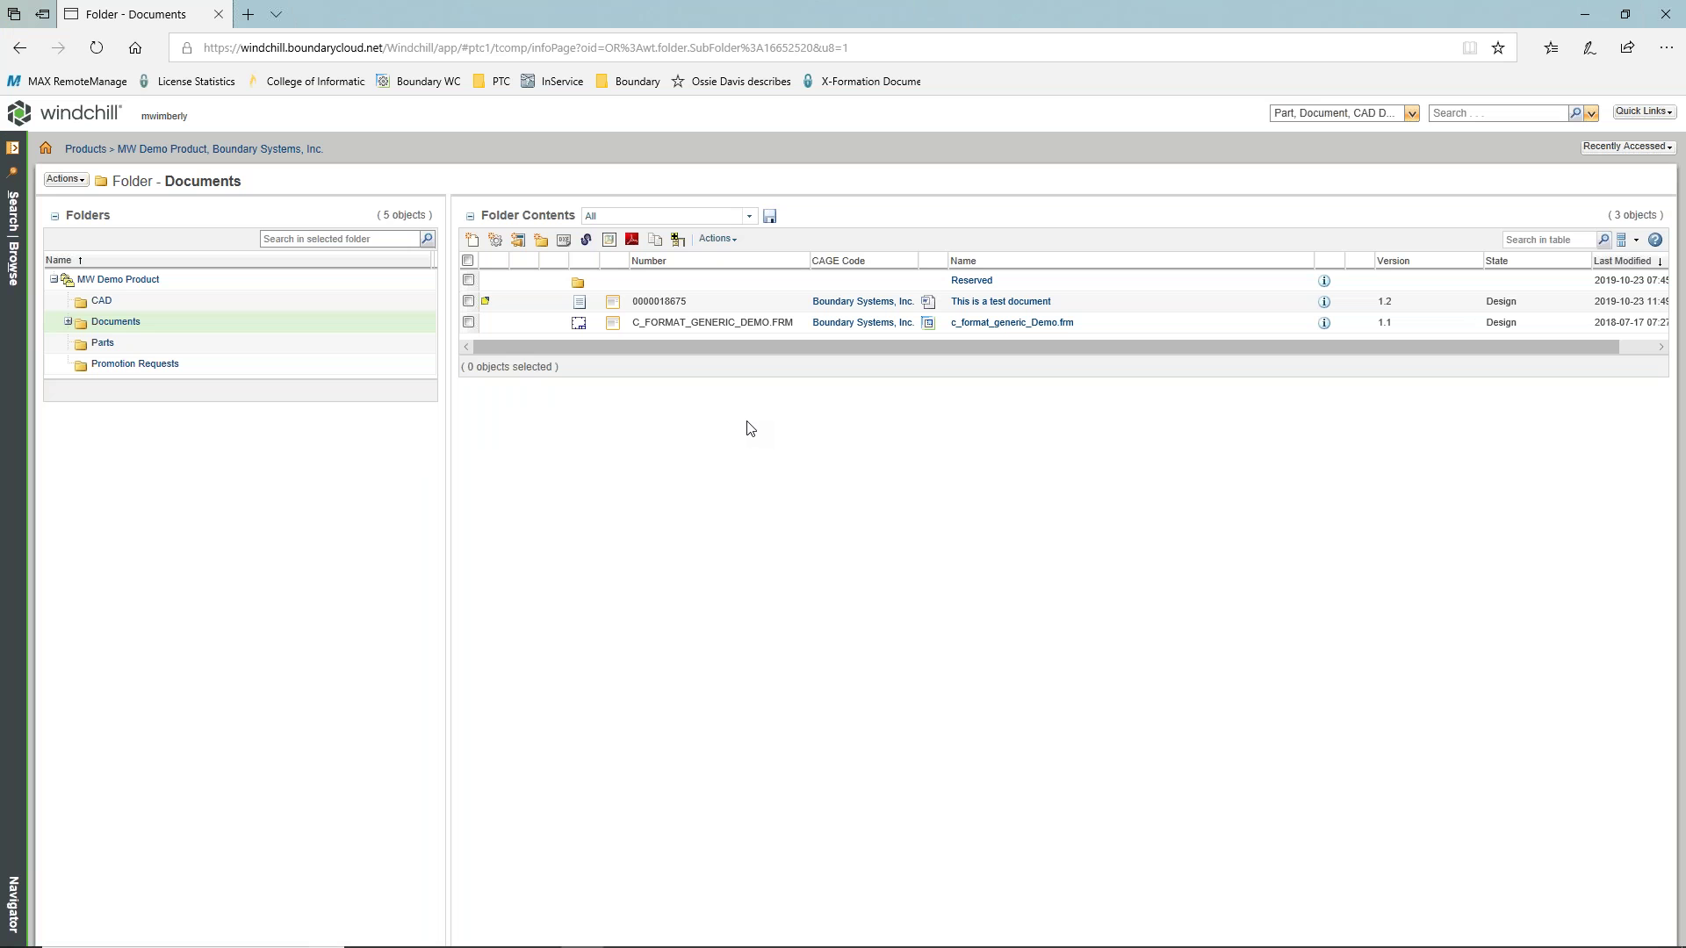
- Refresh the Documents folder to show version 1.3, then close Word without replacing the server version
key(F5)
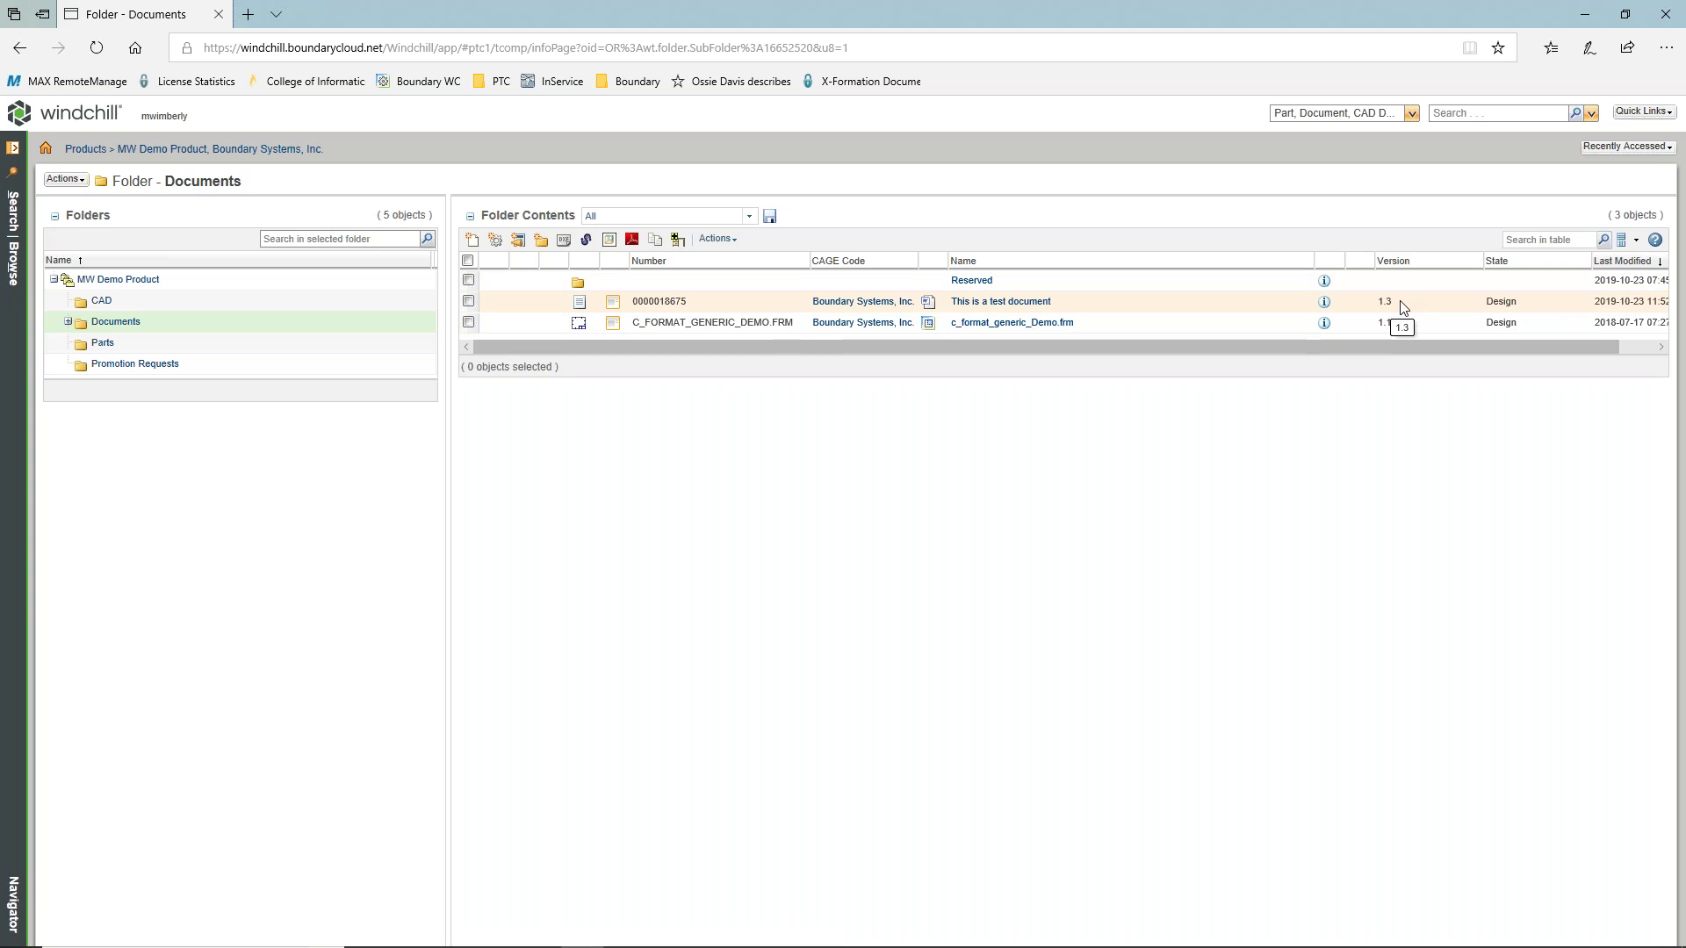
click(669, 931)
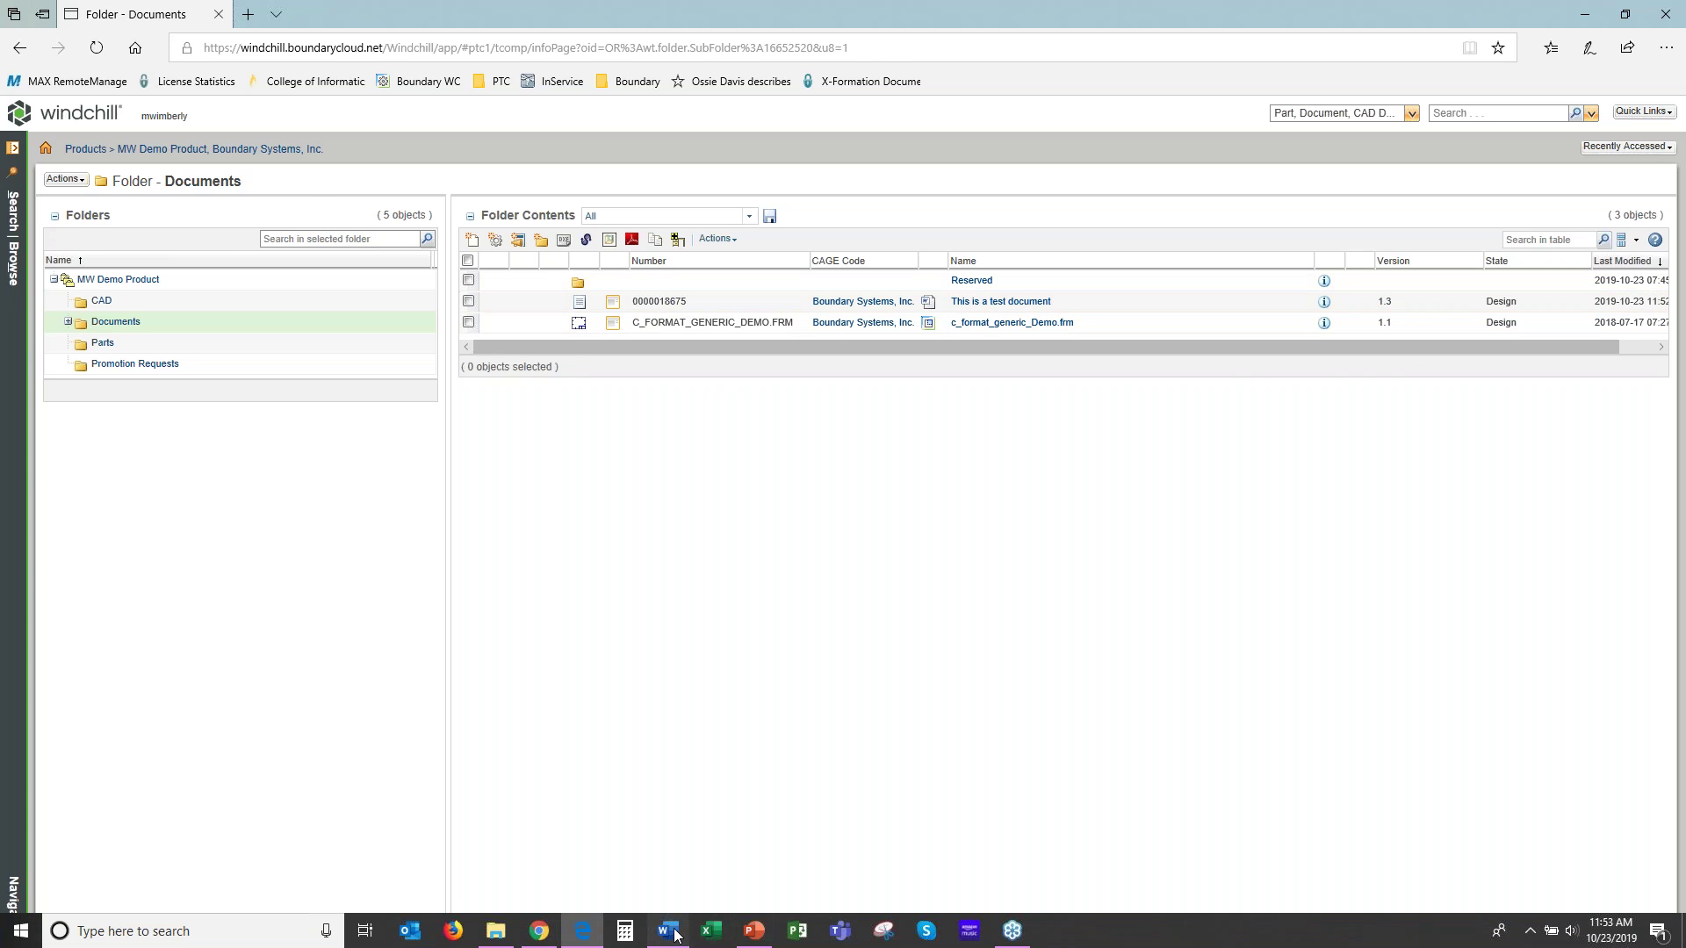
click(1665, 14)
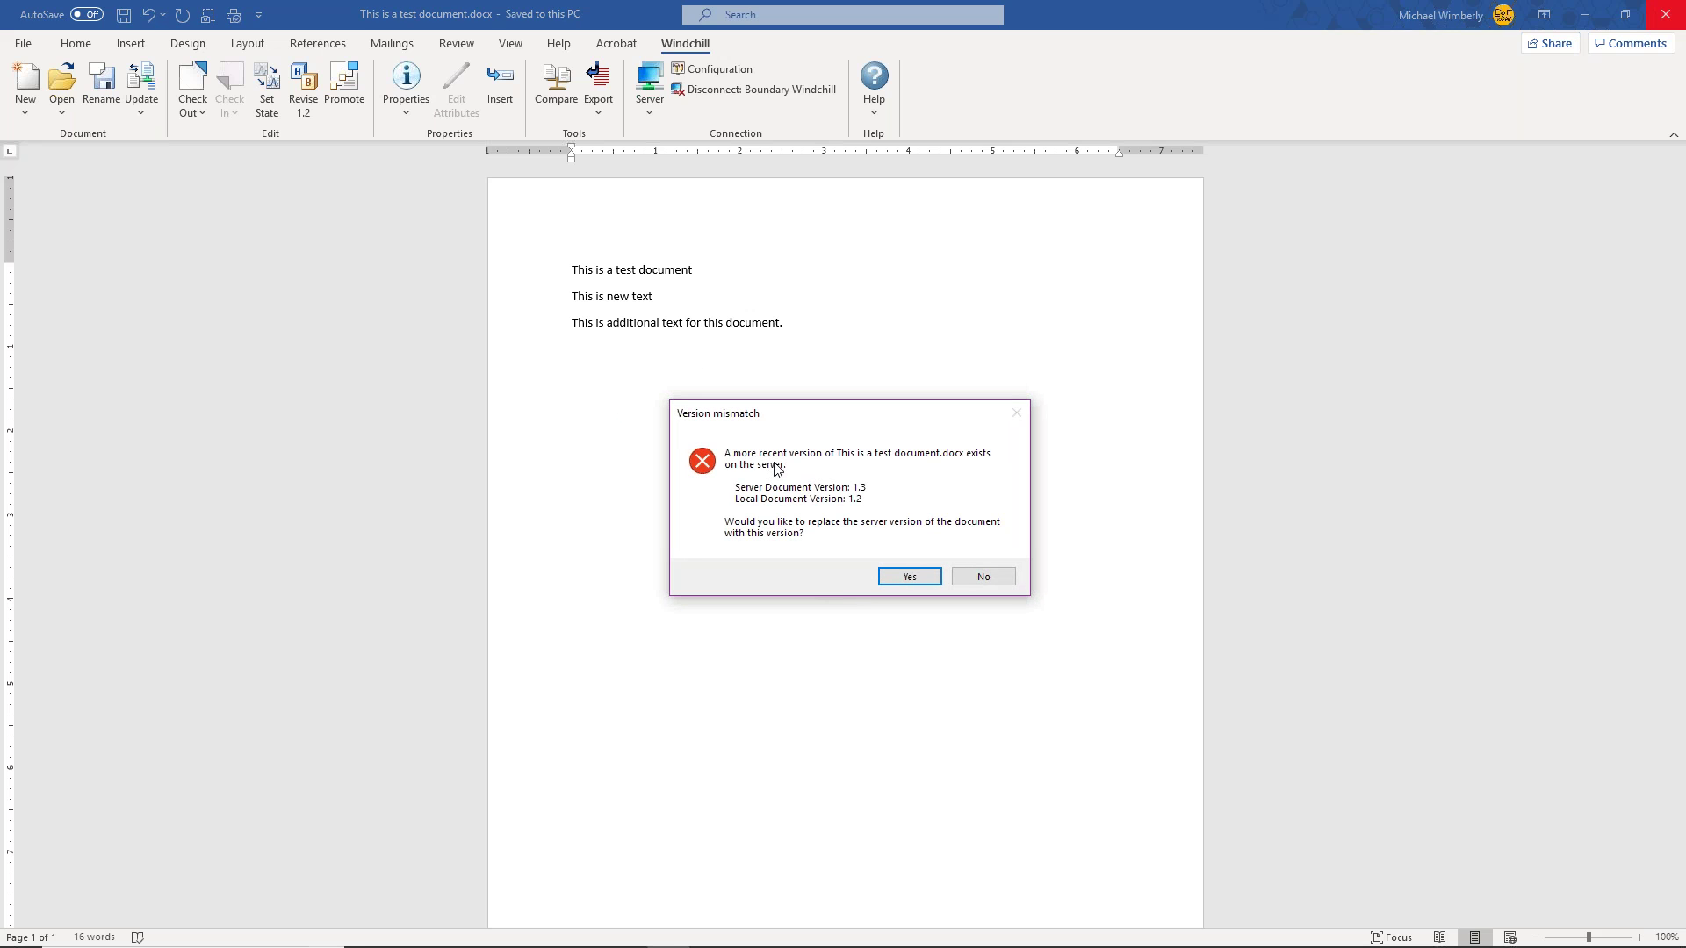
click(972, 576)
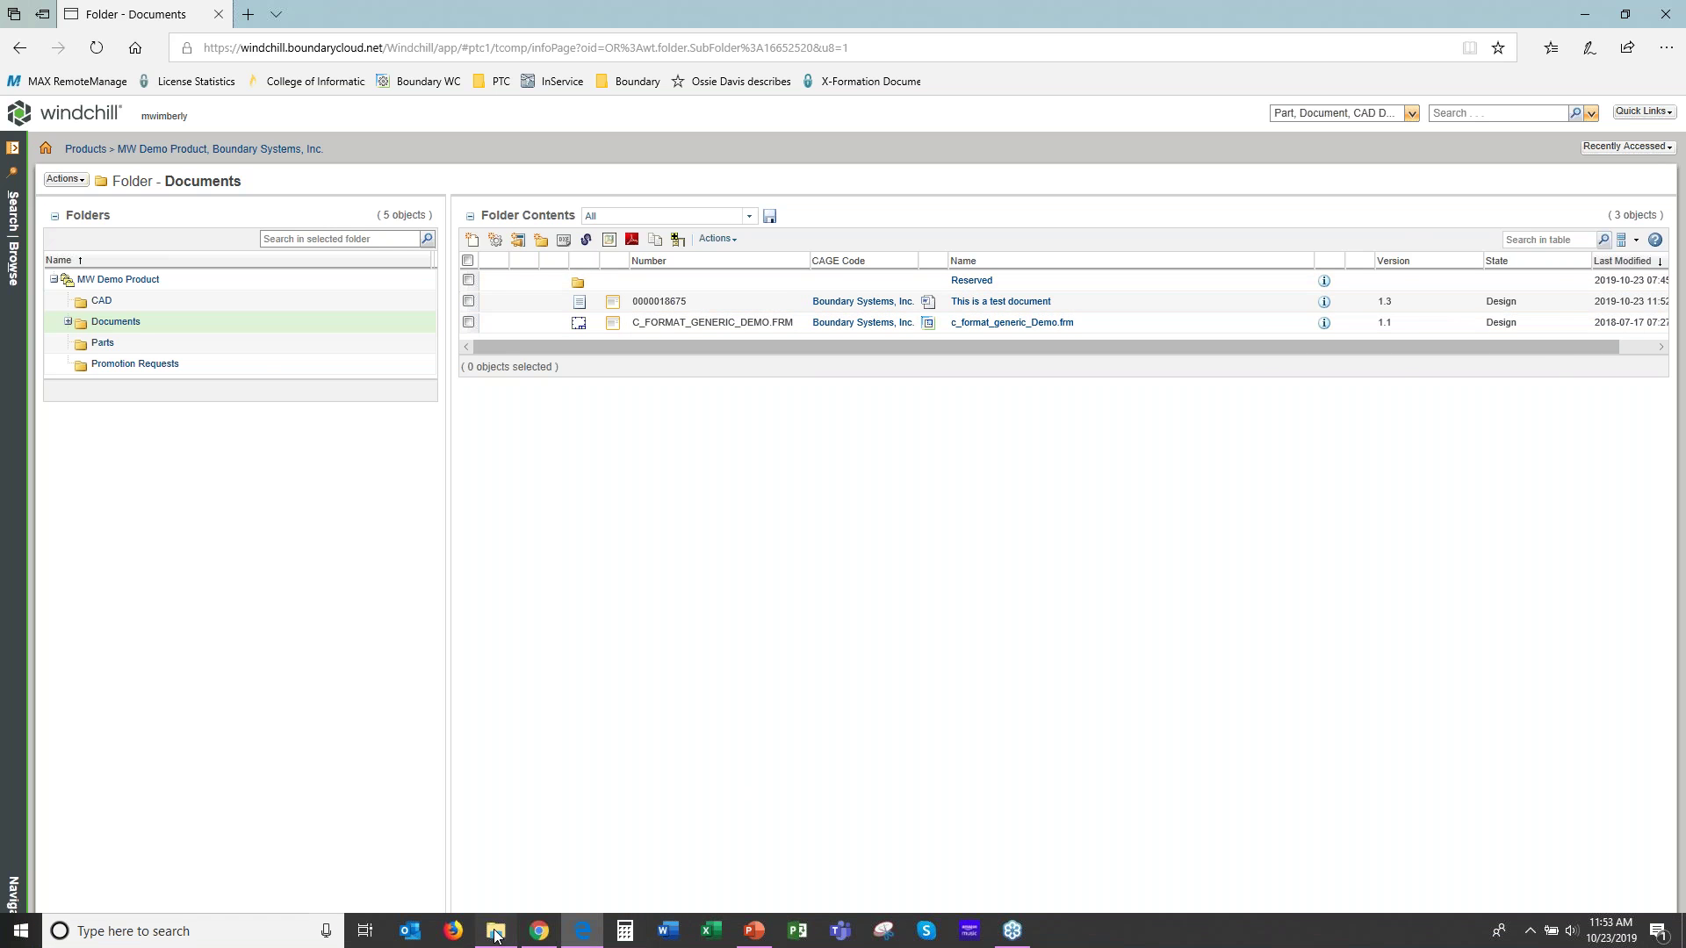
key(alt+Tab)
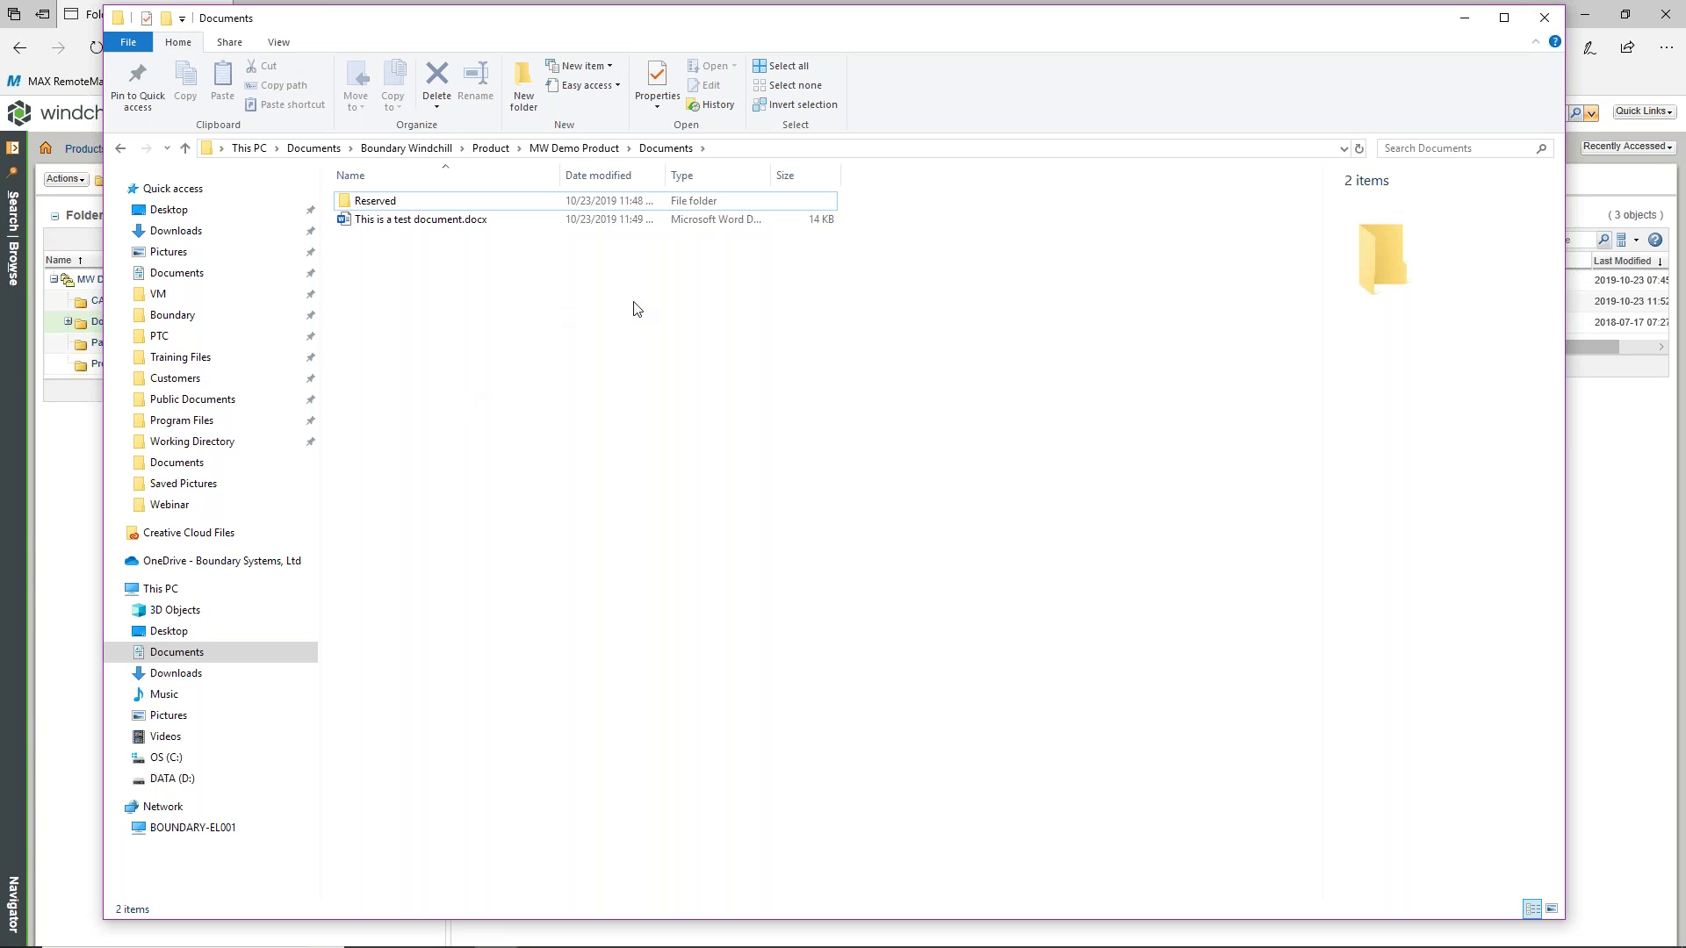
right_click(537, 342)
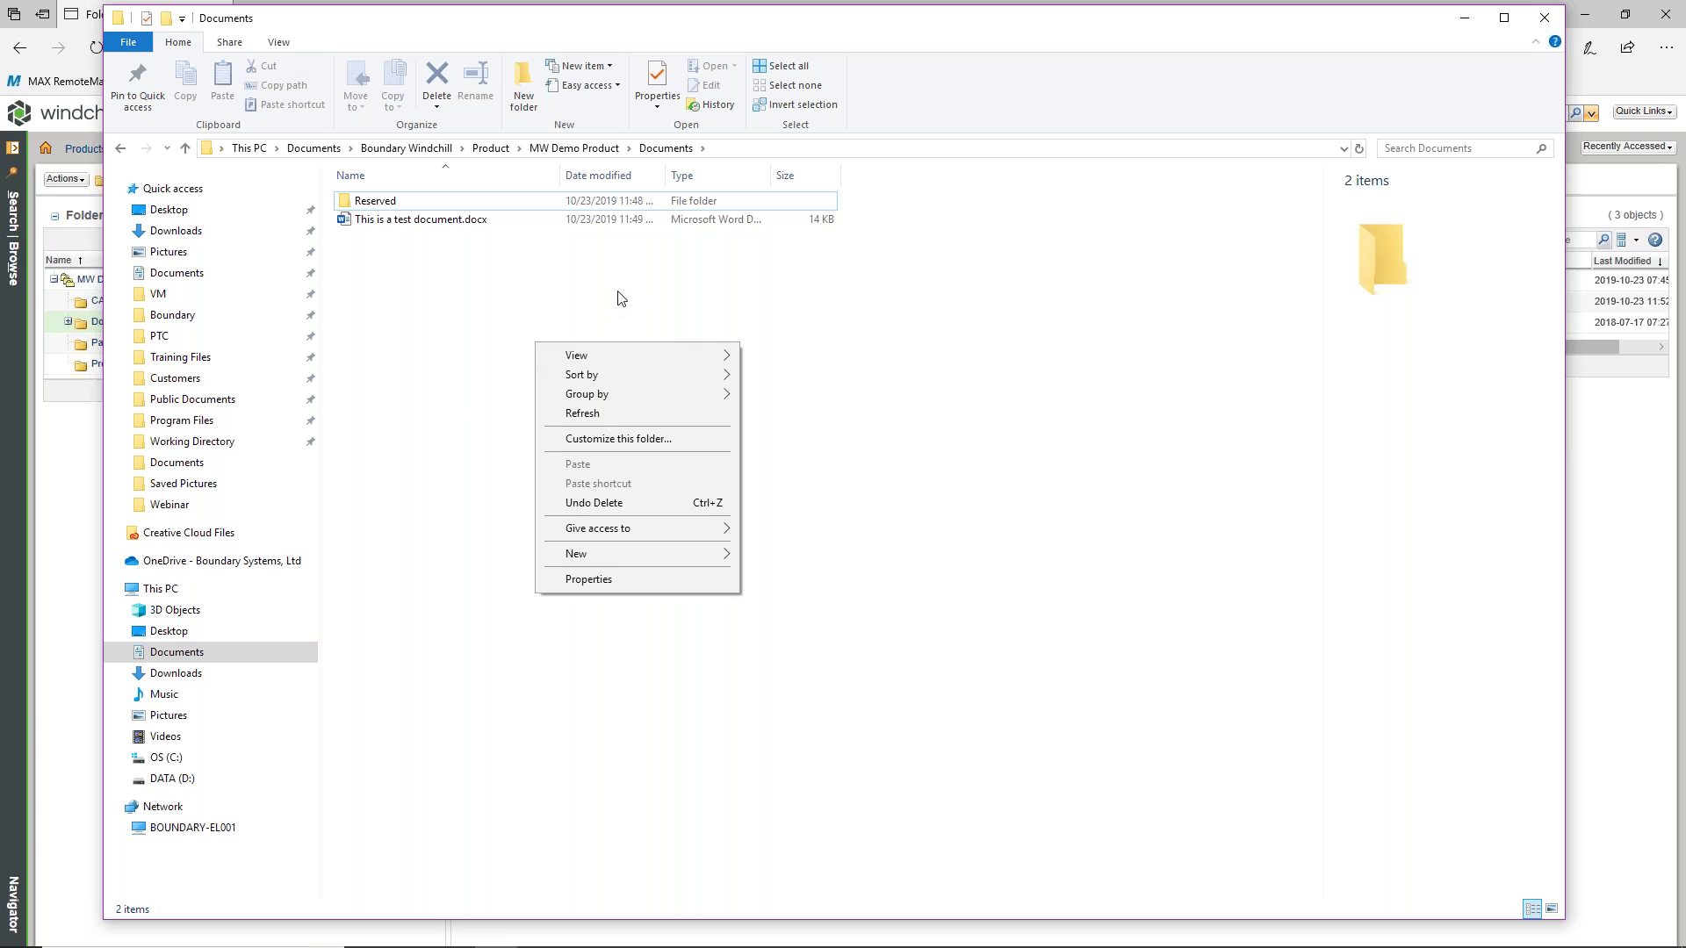
click(600, 413)
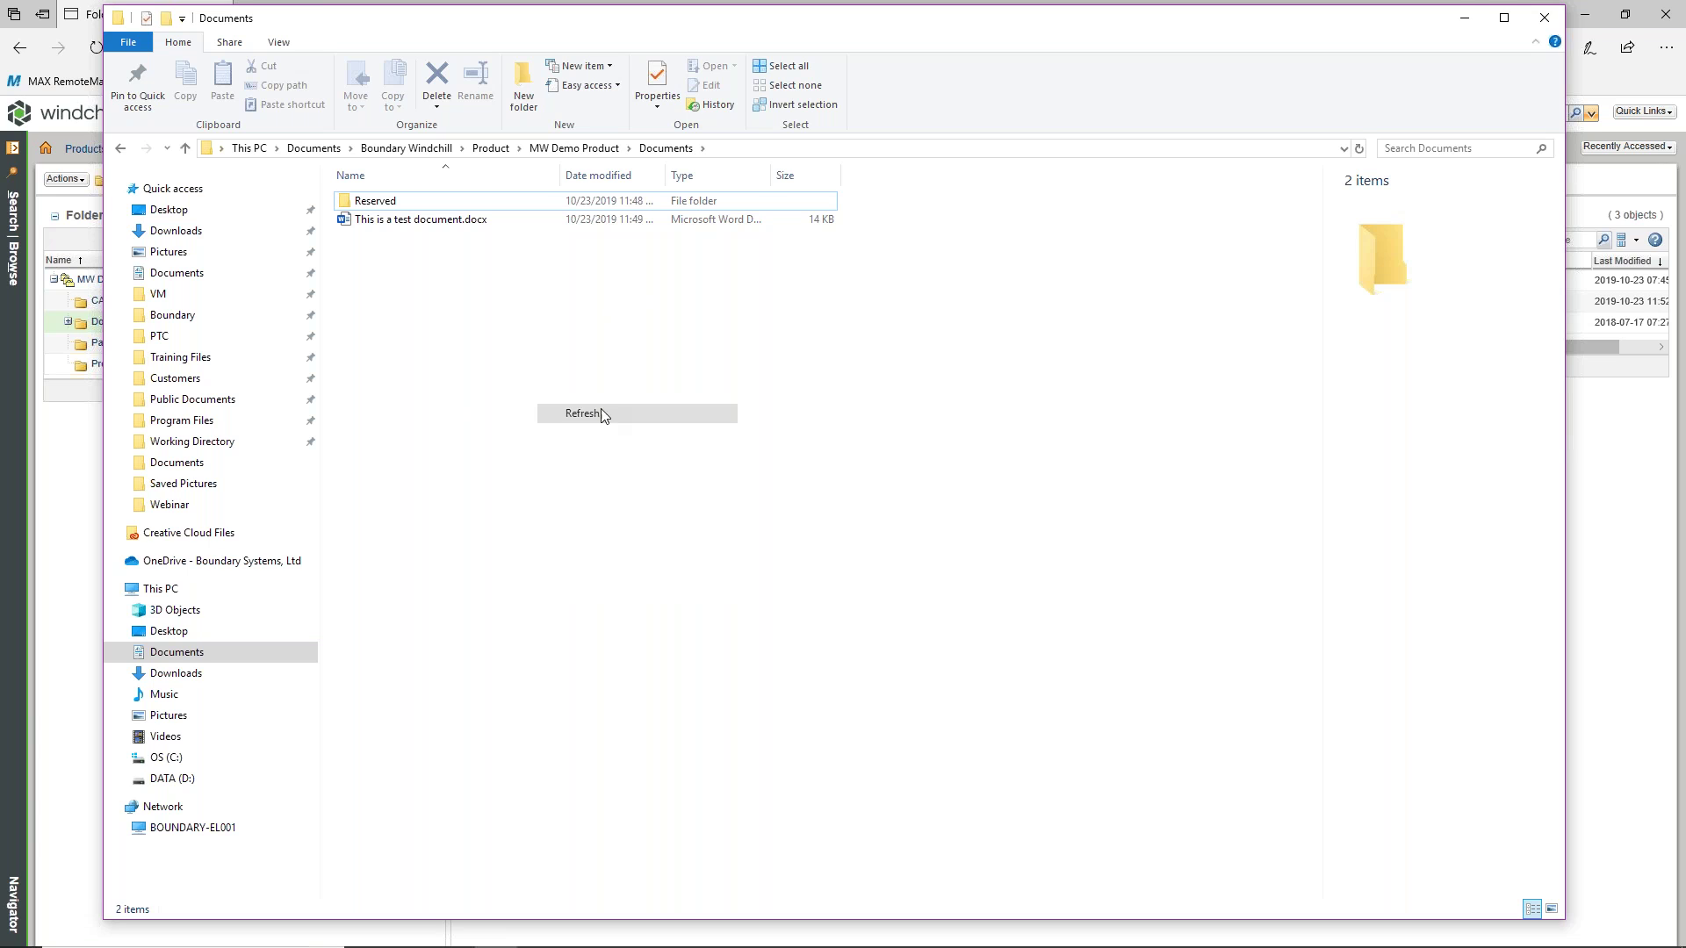
click(1467, 17)
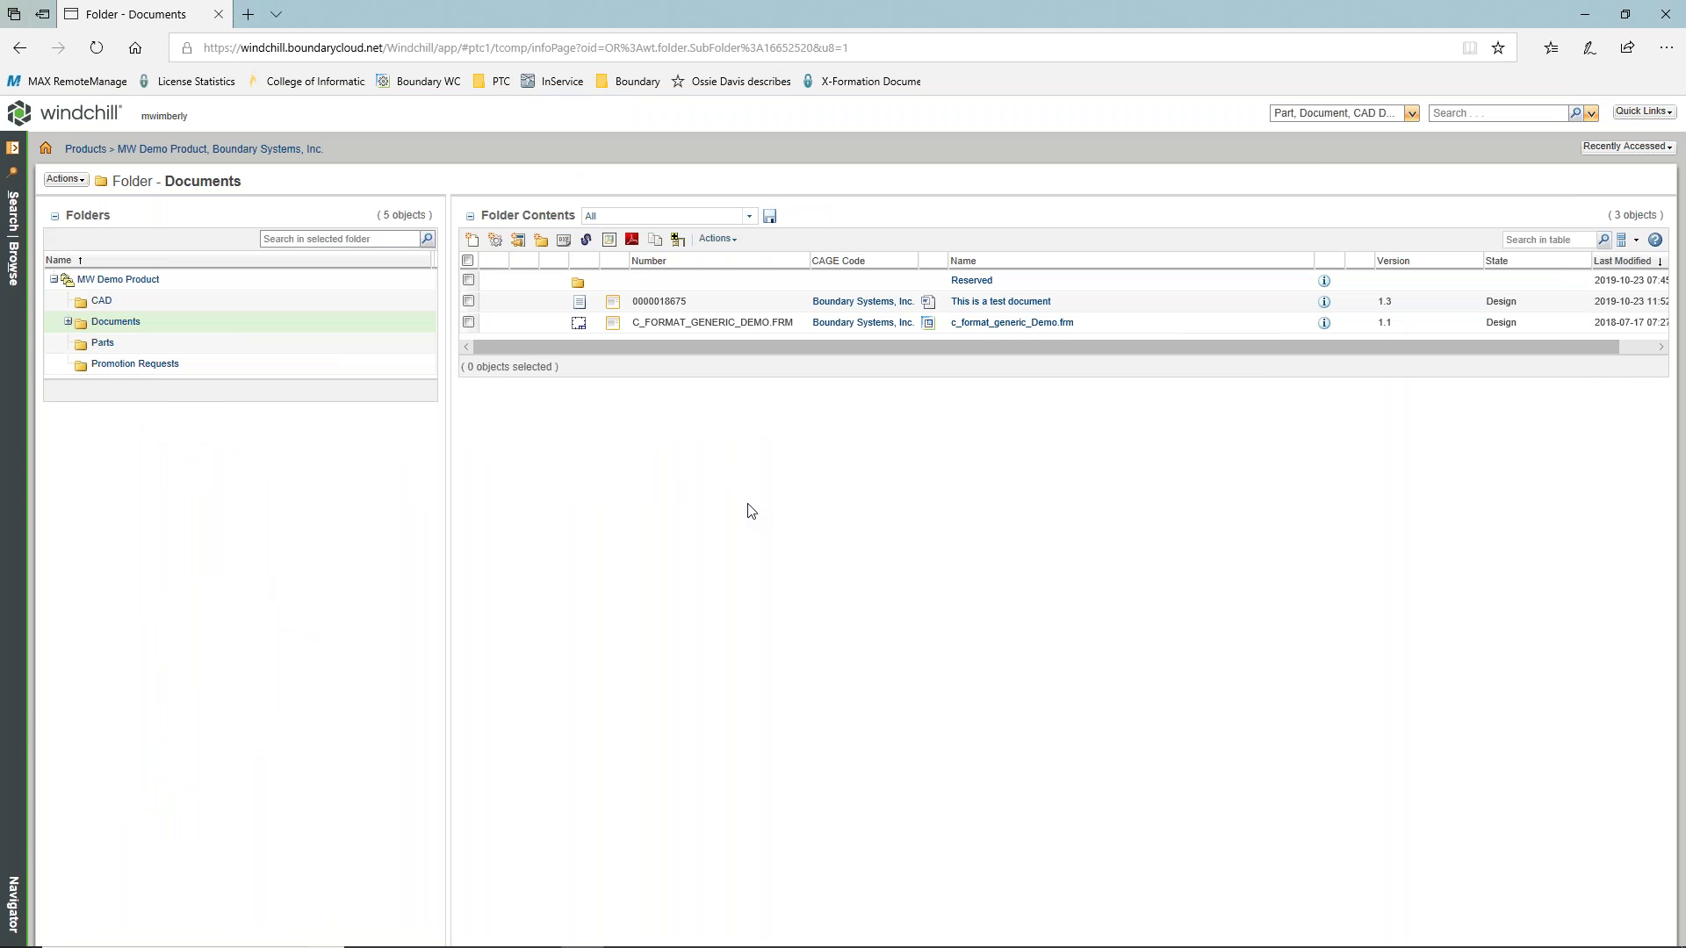
mouse_move(669, 939)
click(715, 238)
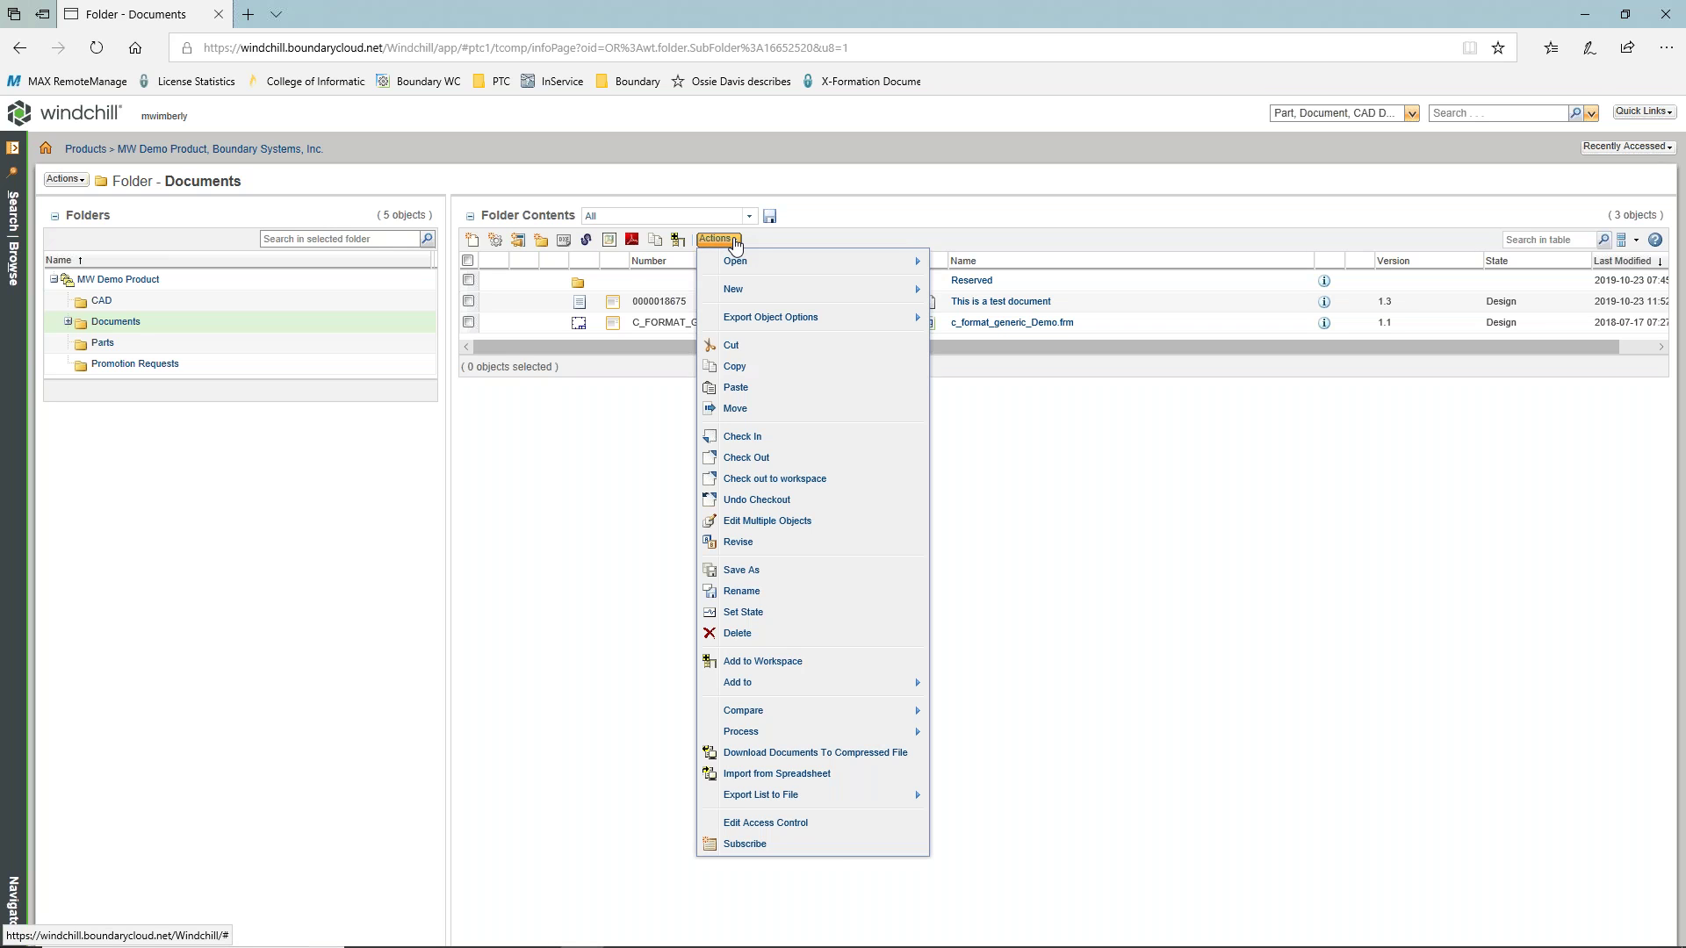
- Start Upload Documents from Compressed File from the Actions > New menu for the Documents folder
mouse_move(805, 289)
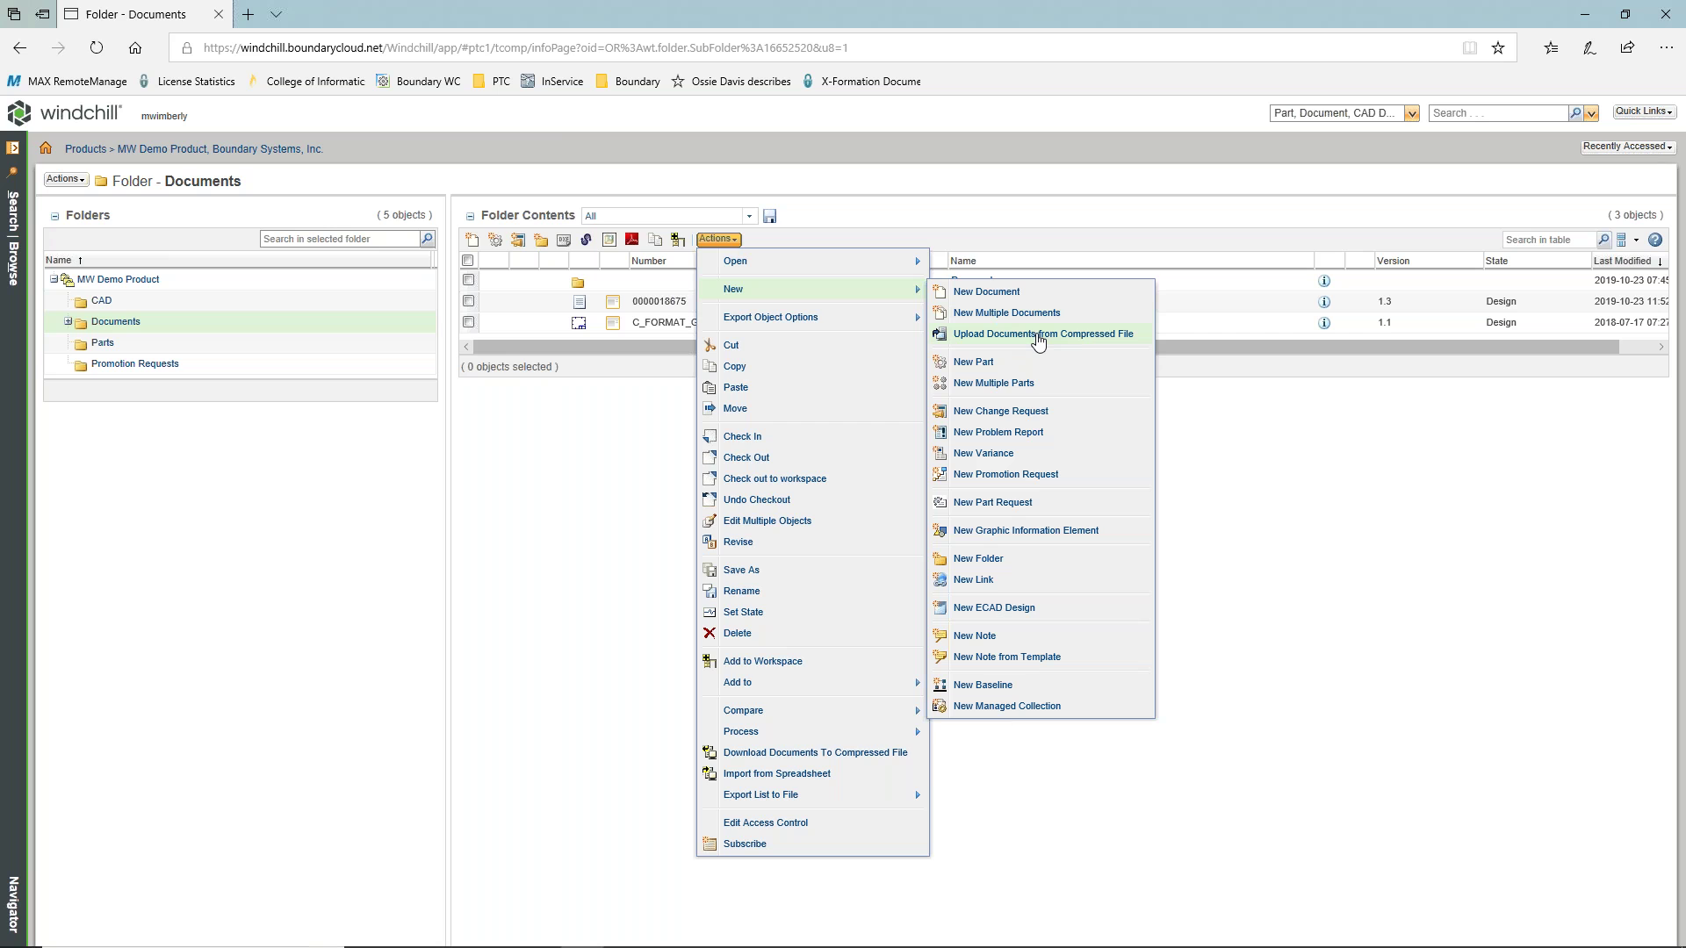
click(1039, 338)
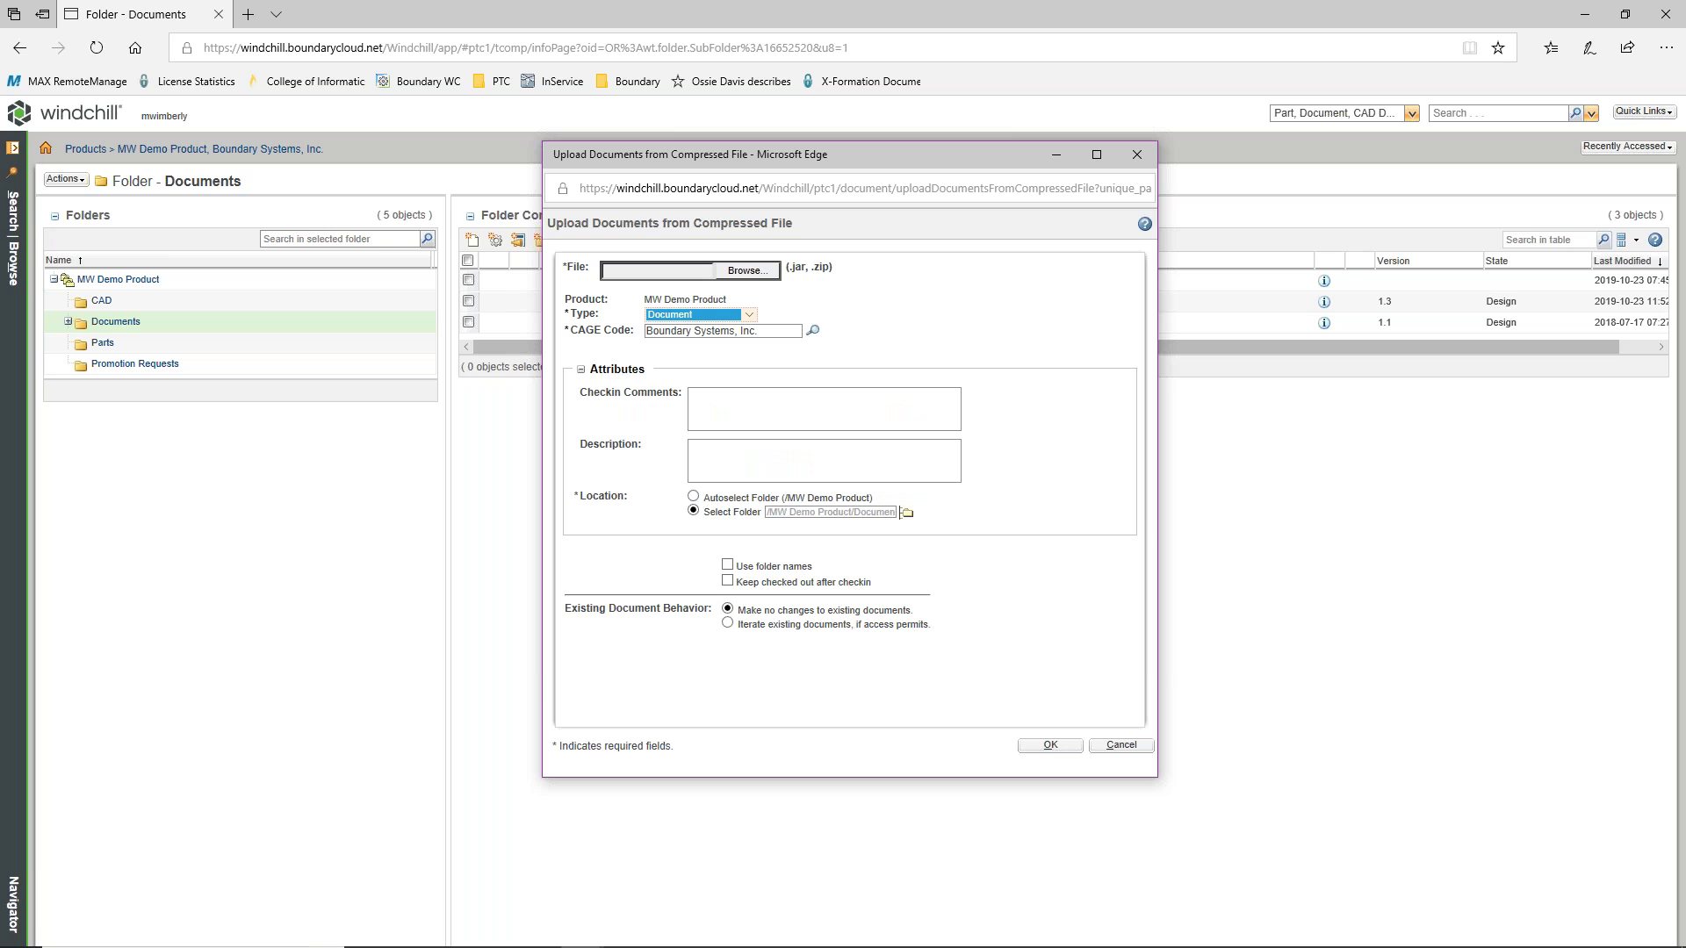
- Upload Reference Docs.zip from the Desktop as new documents into the Documents folder
click(748, 271)
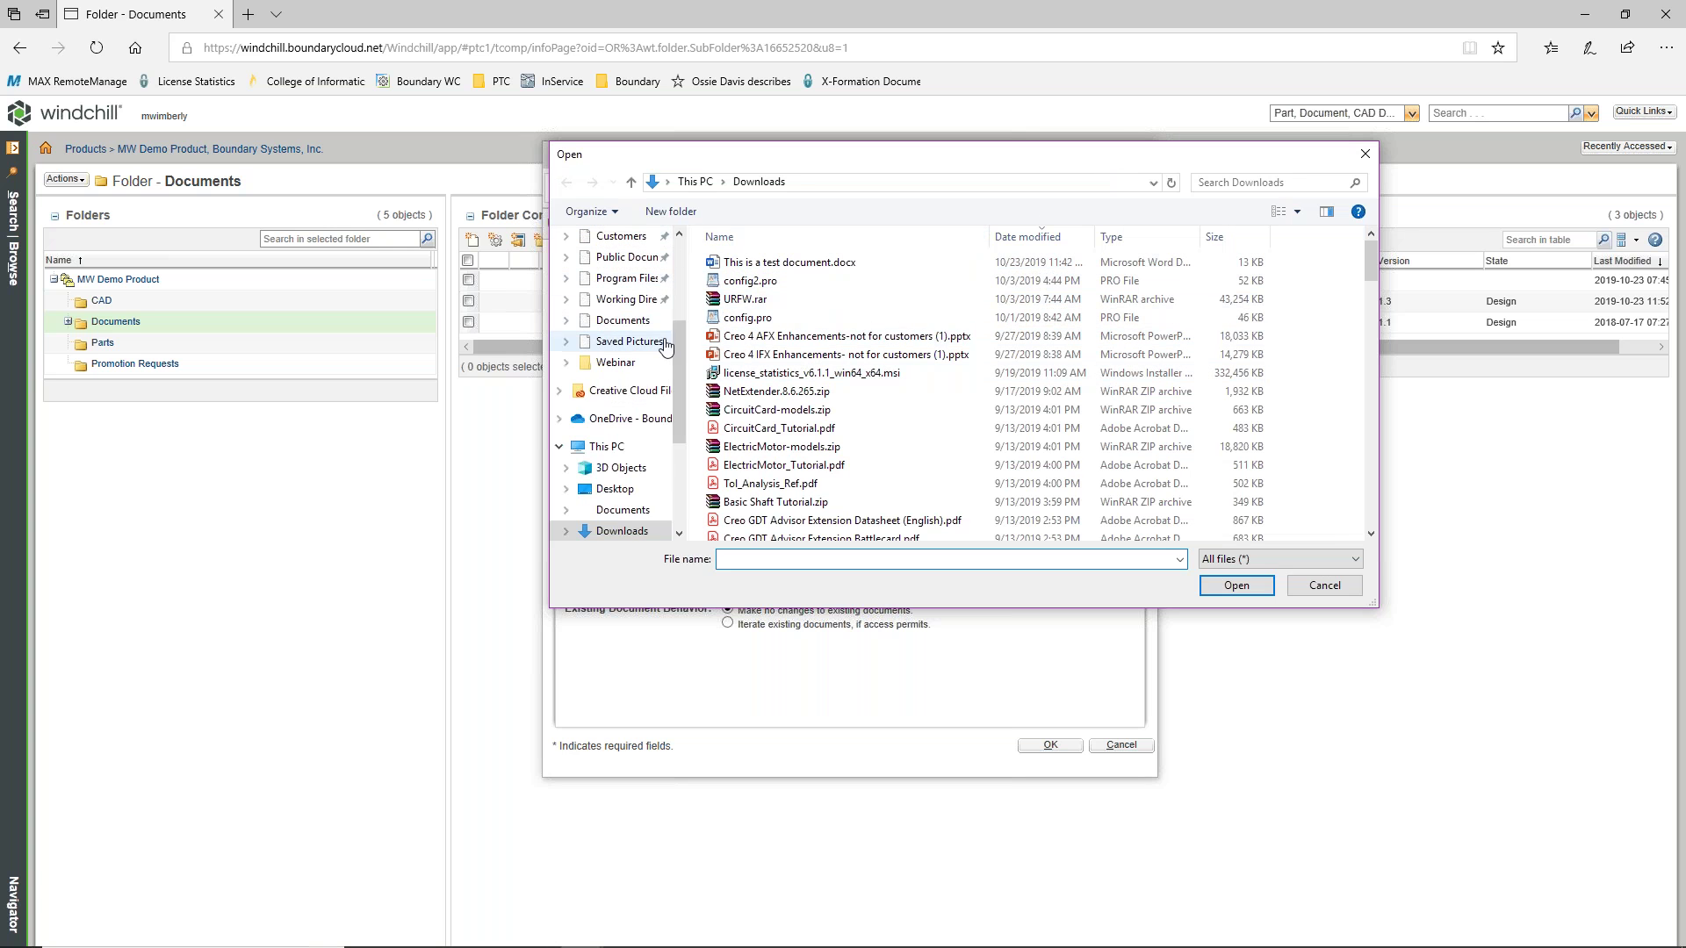
scroll(649, 334, up, 3)
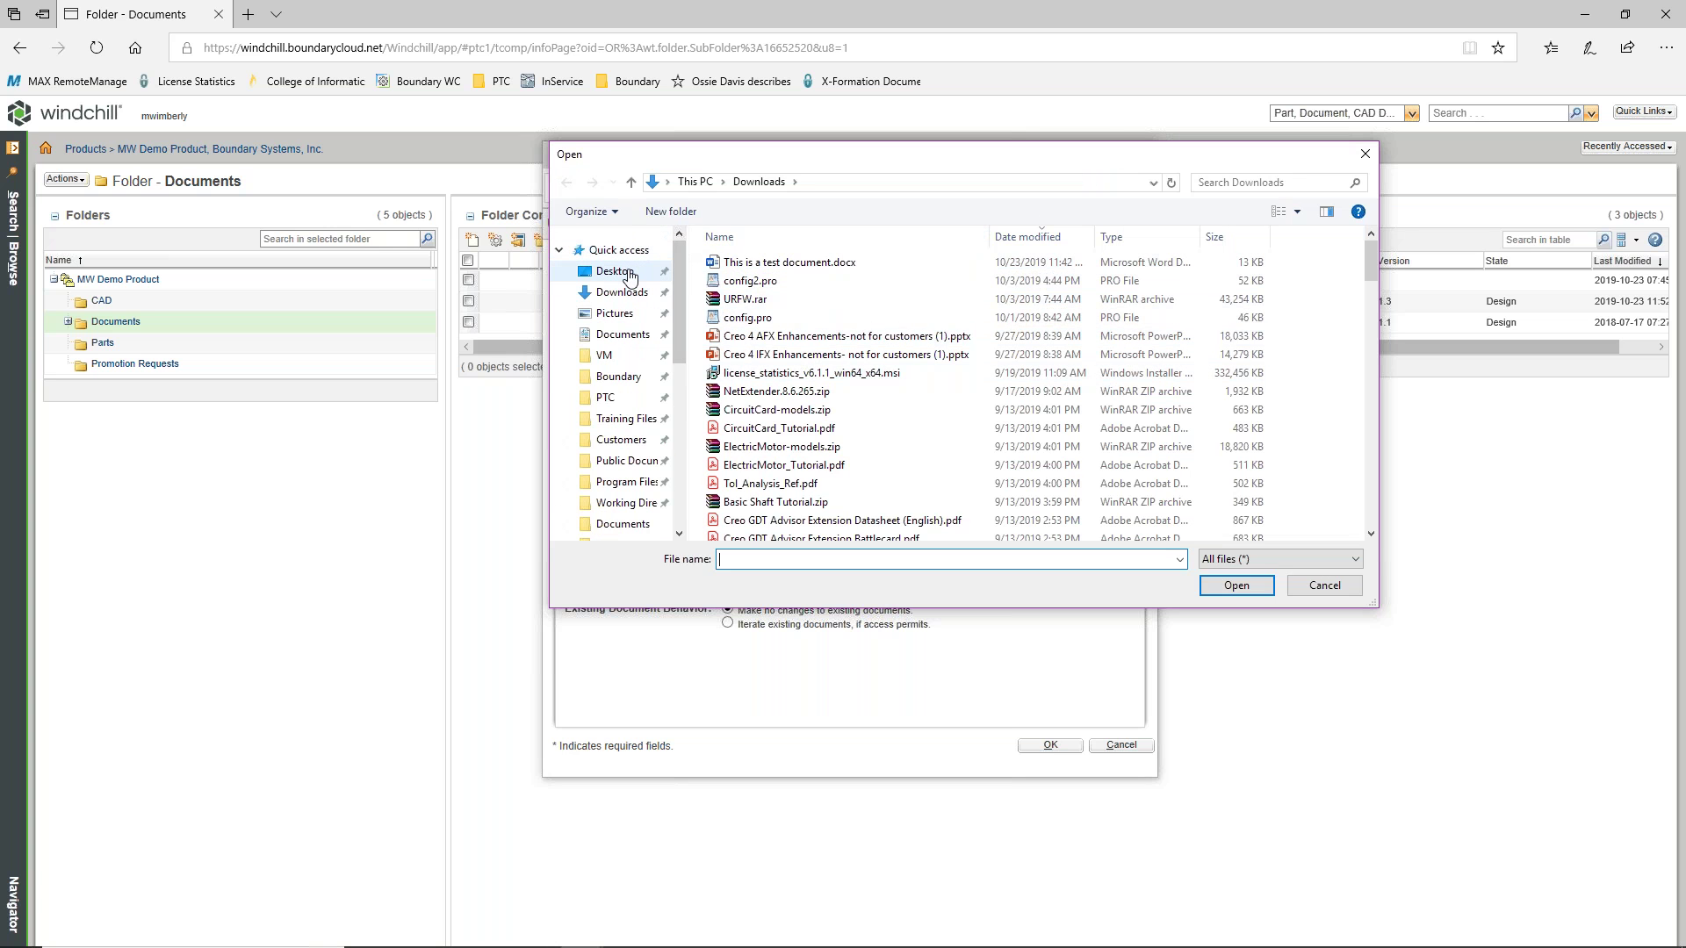
click(627, 272)
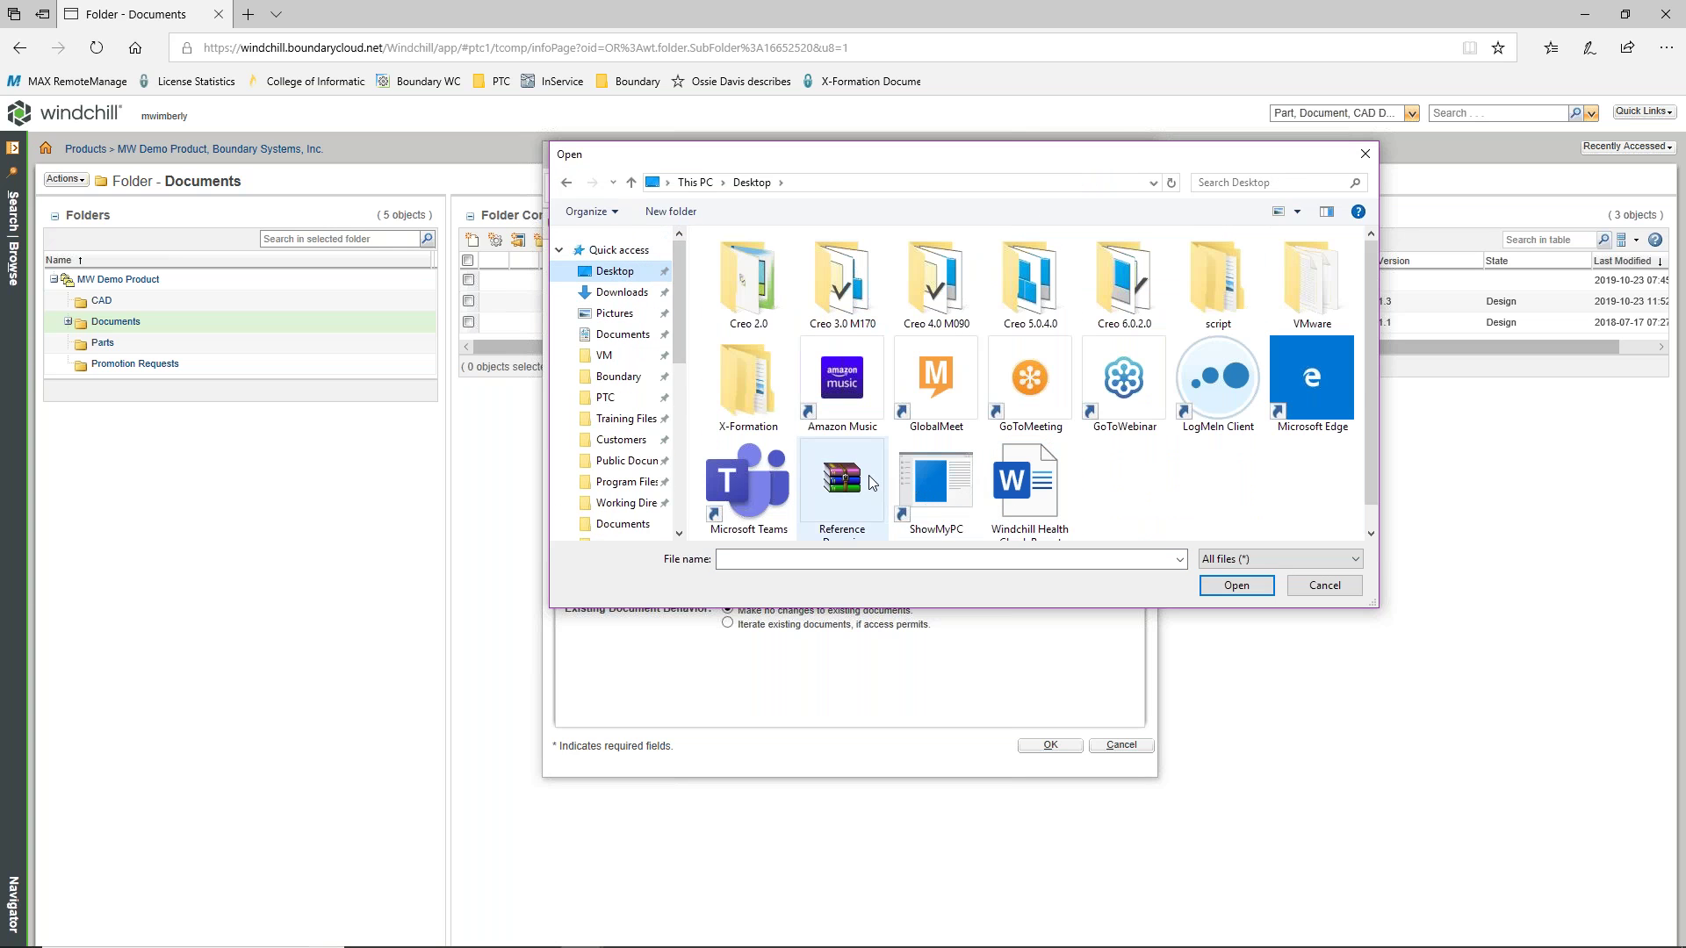
click(869, 481)
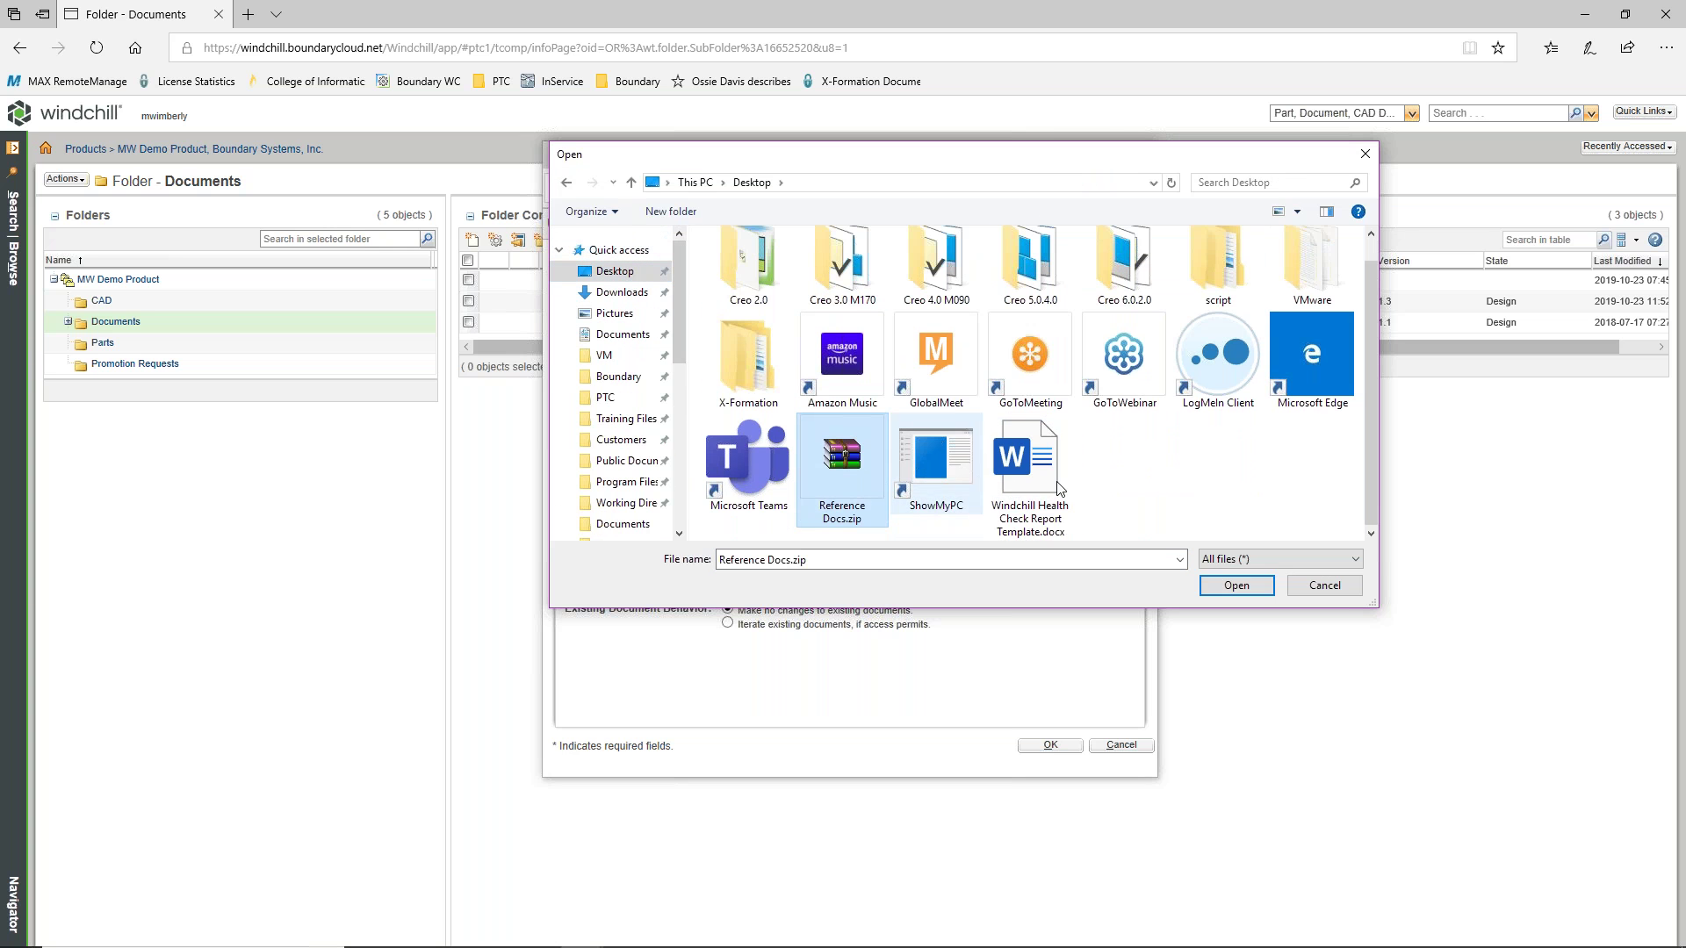
click(1233, 585)
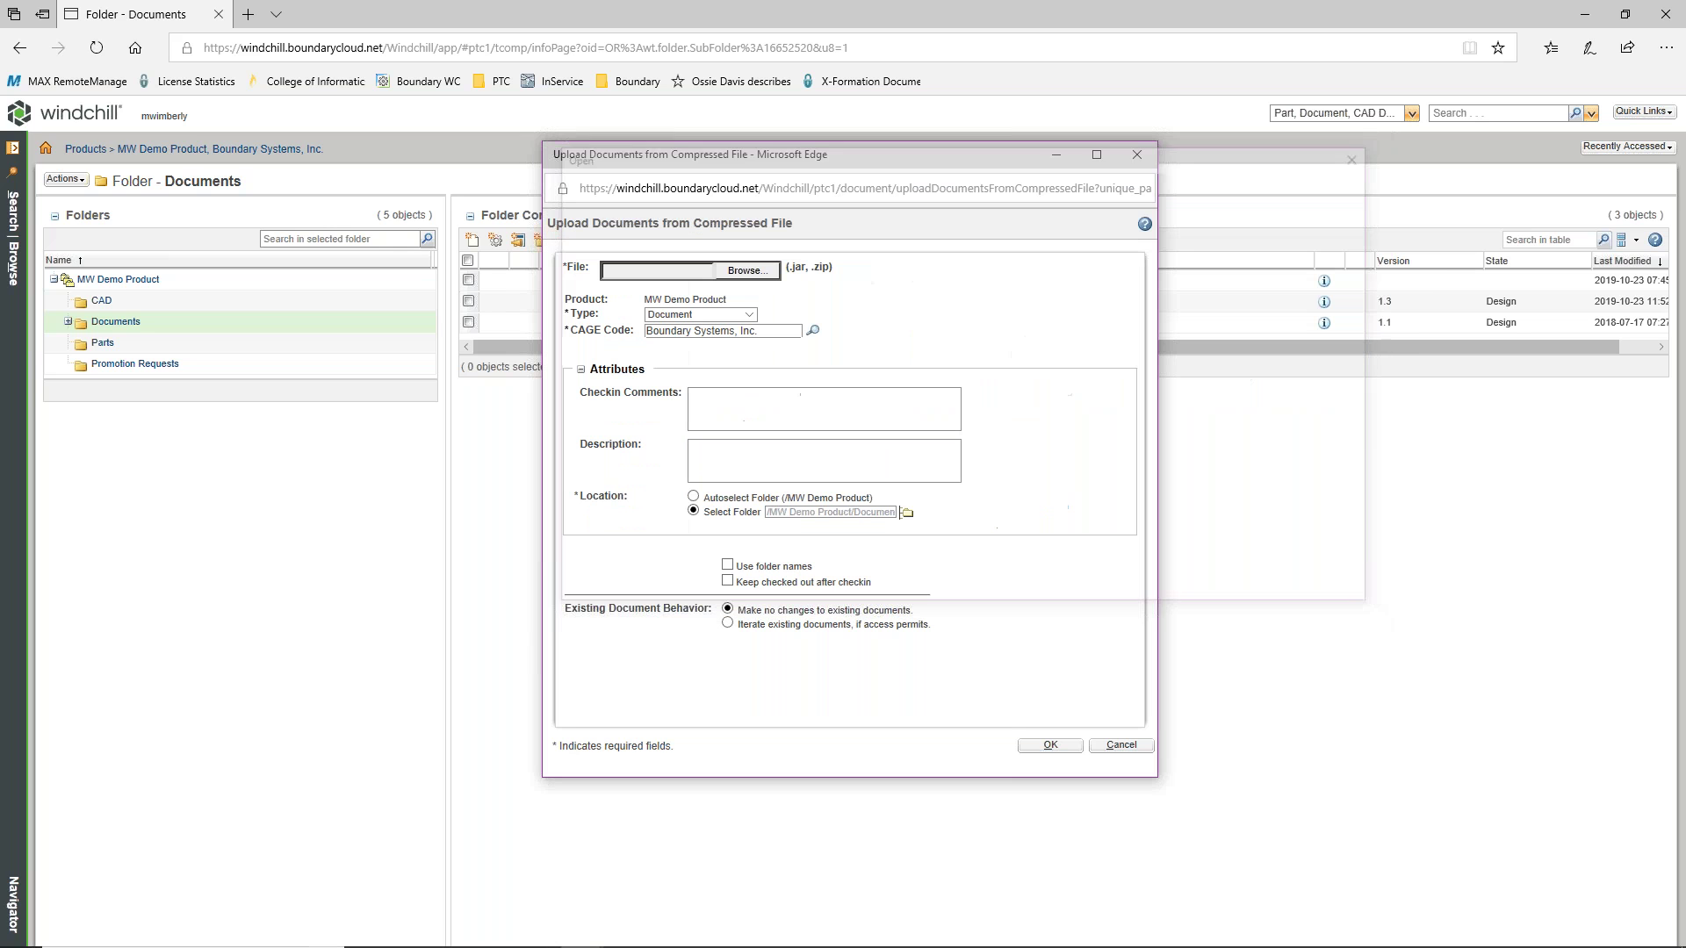
click(949, 422)
click(815, 446)
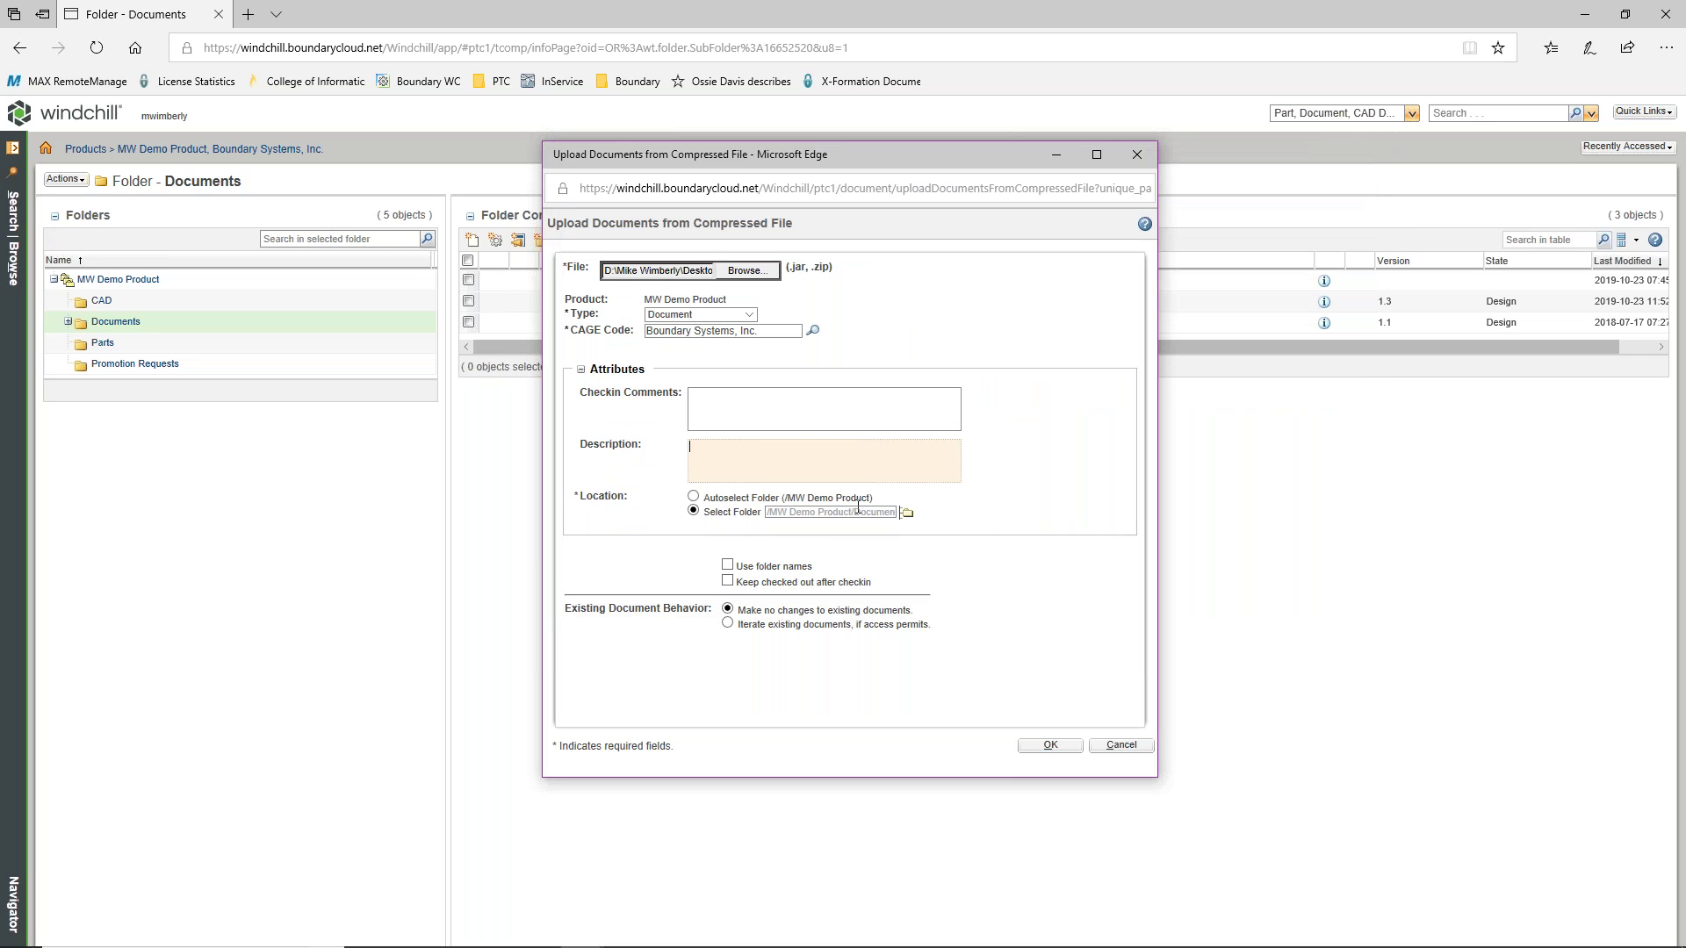
click(1041, 748)
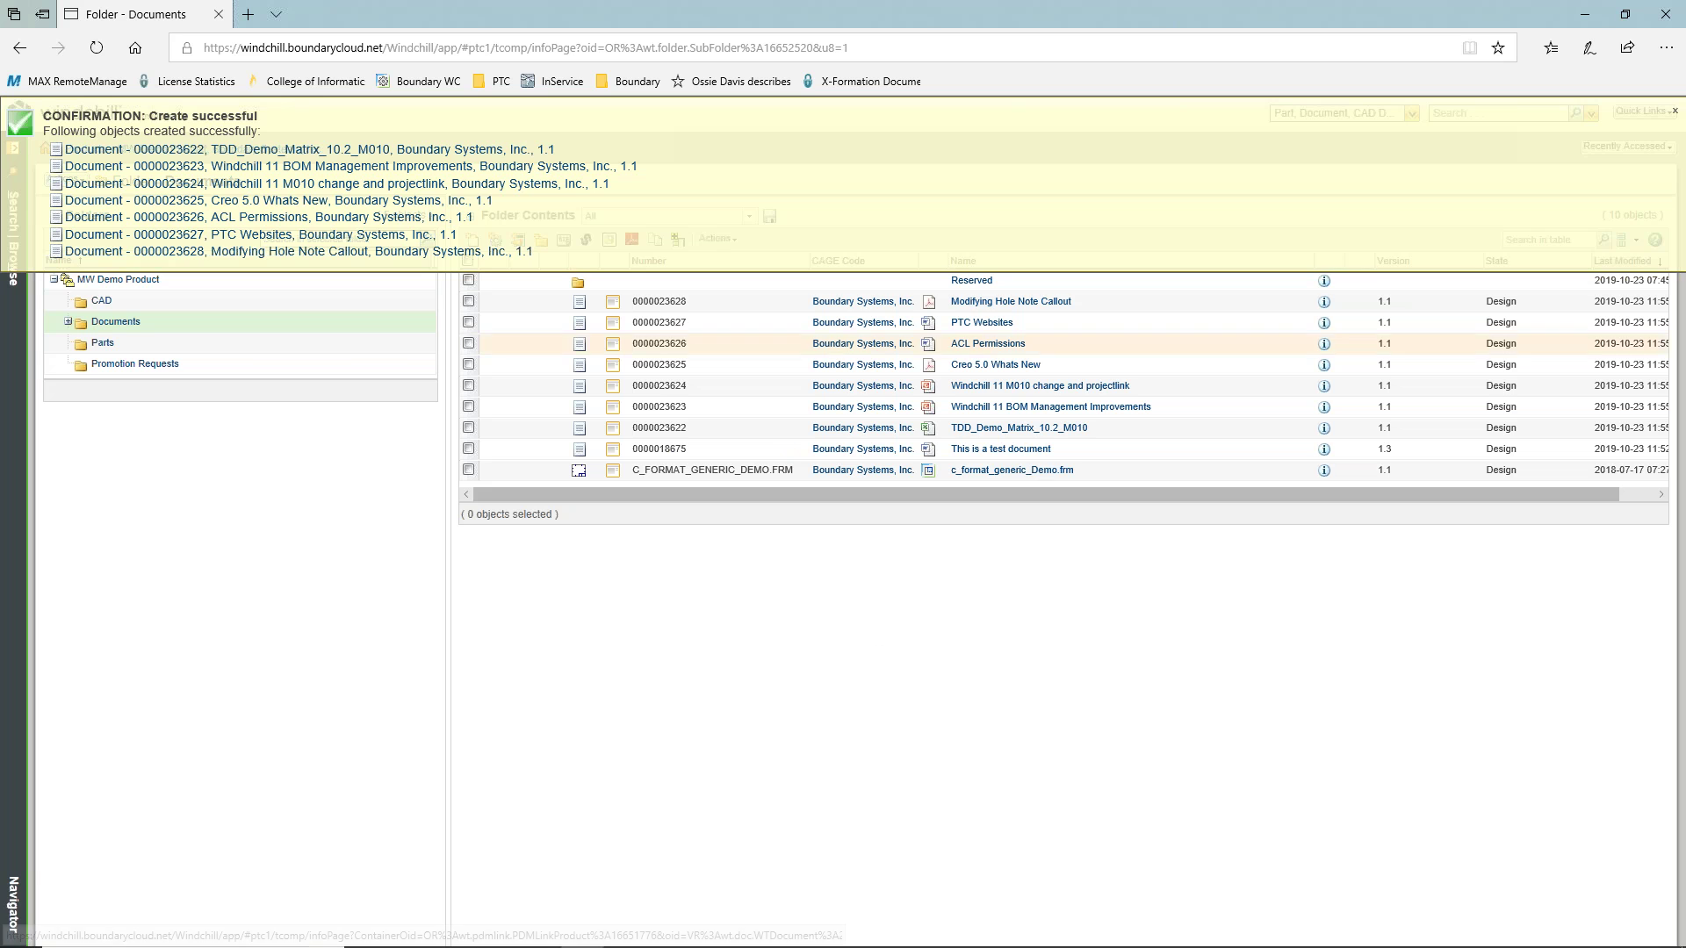
- Dismiss the Create successful banner to see the seven uploaded documents at version 1.1
click(1674, 113)
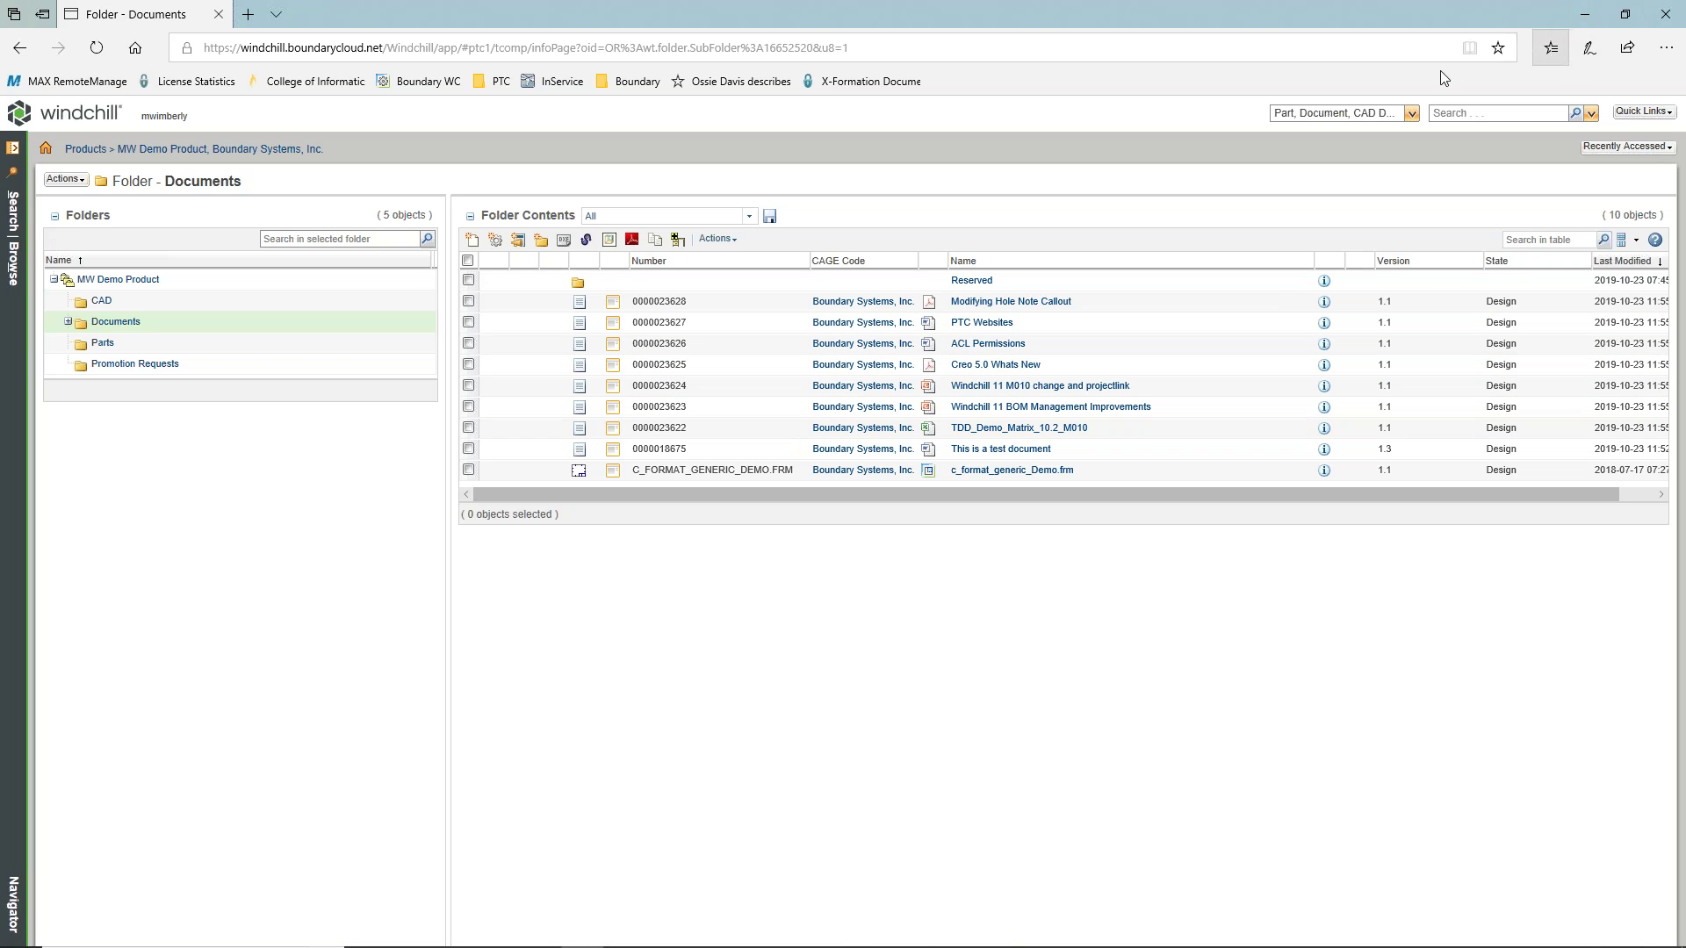
- Save 'Webinar Presentation [Autosaved].pptx' to the Webinar folder, close it, and show the template gallery
click(753, 929)
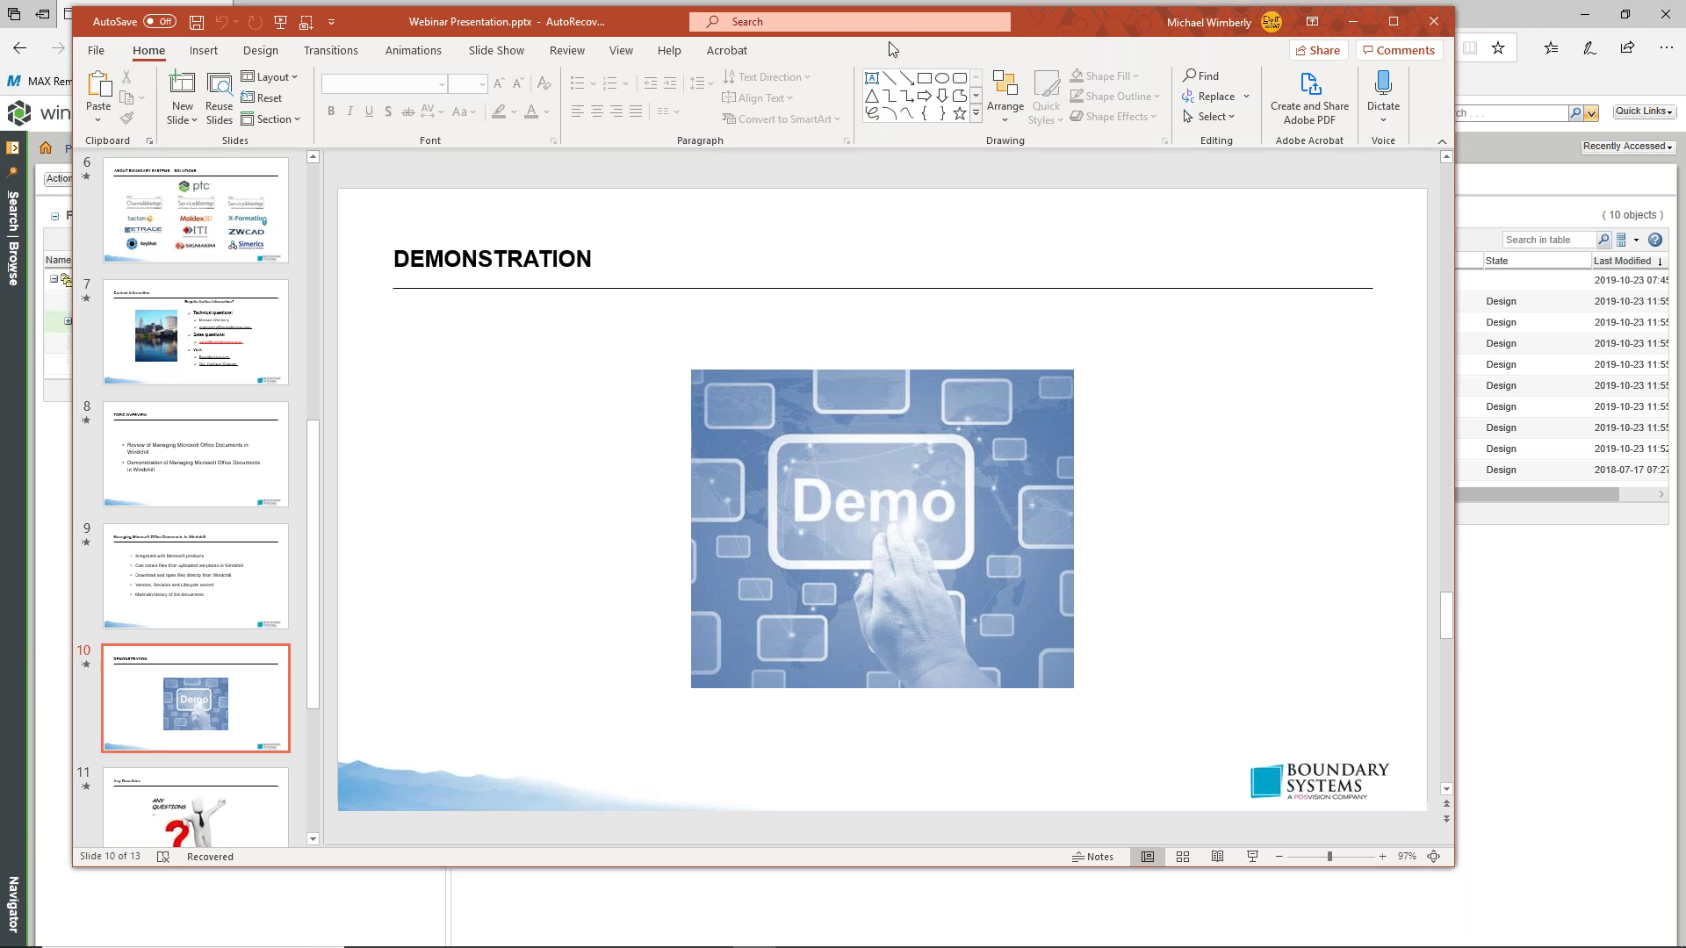
click(1433, 21)
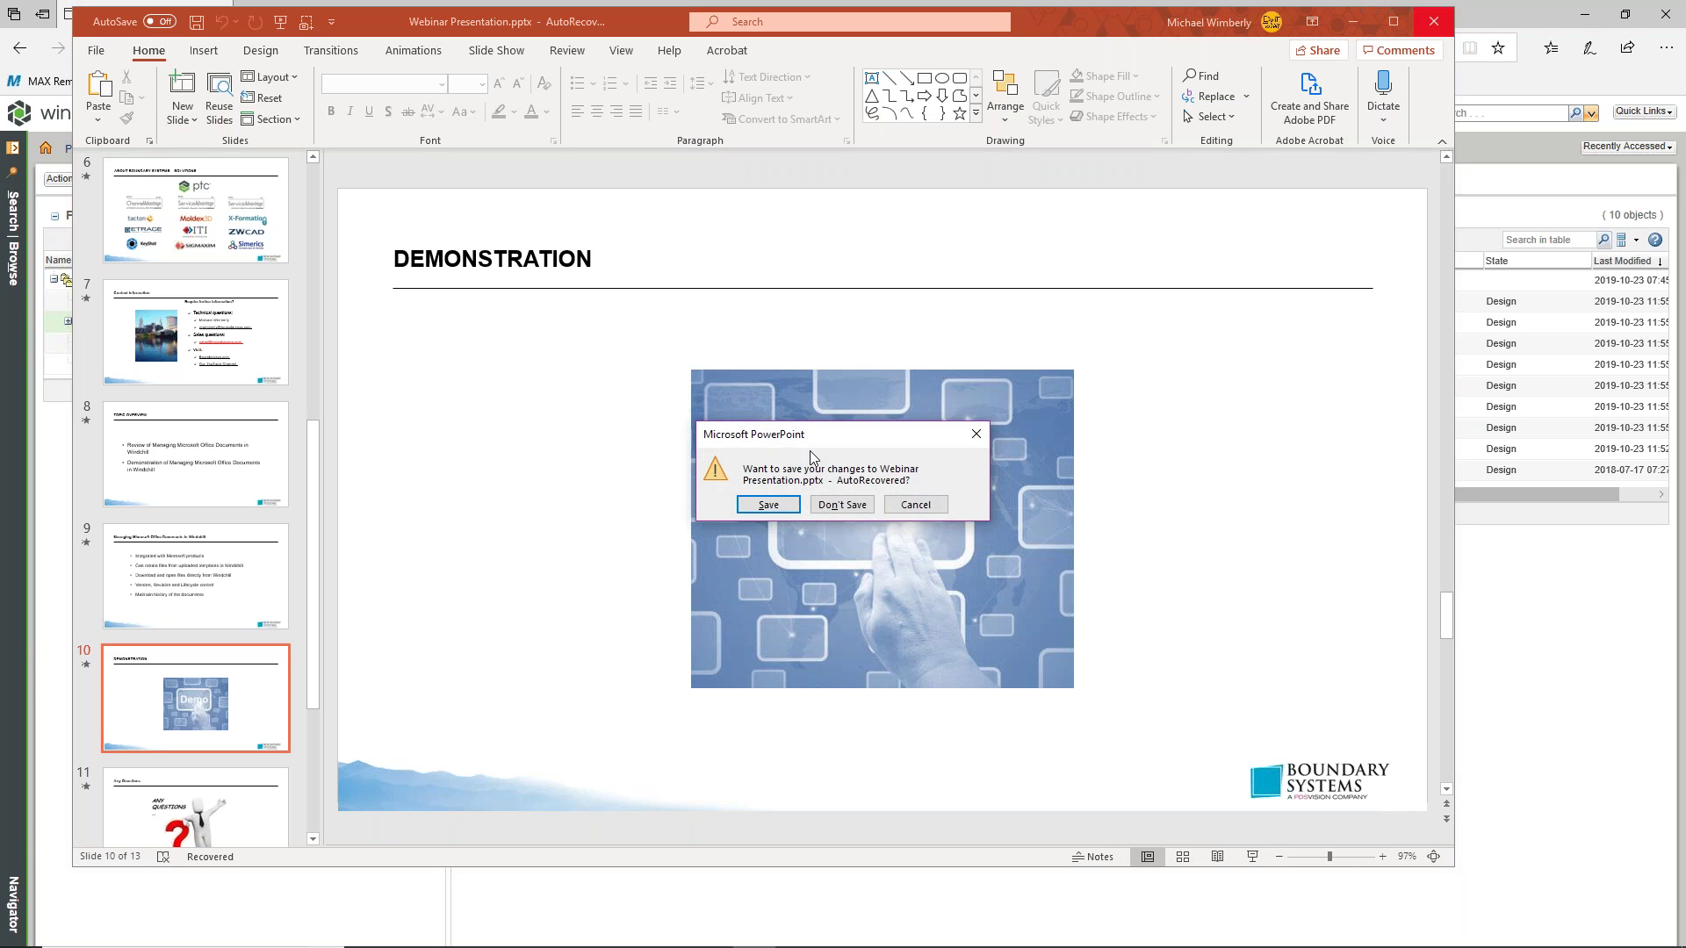
click(830, 504)
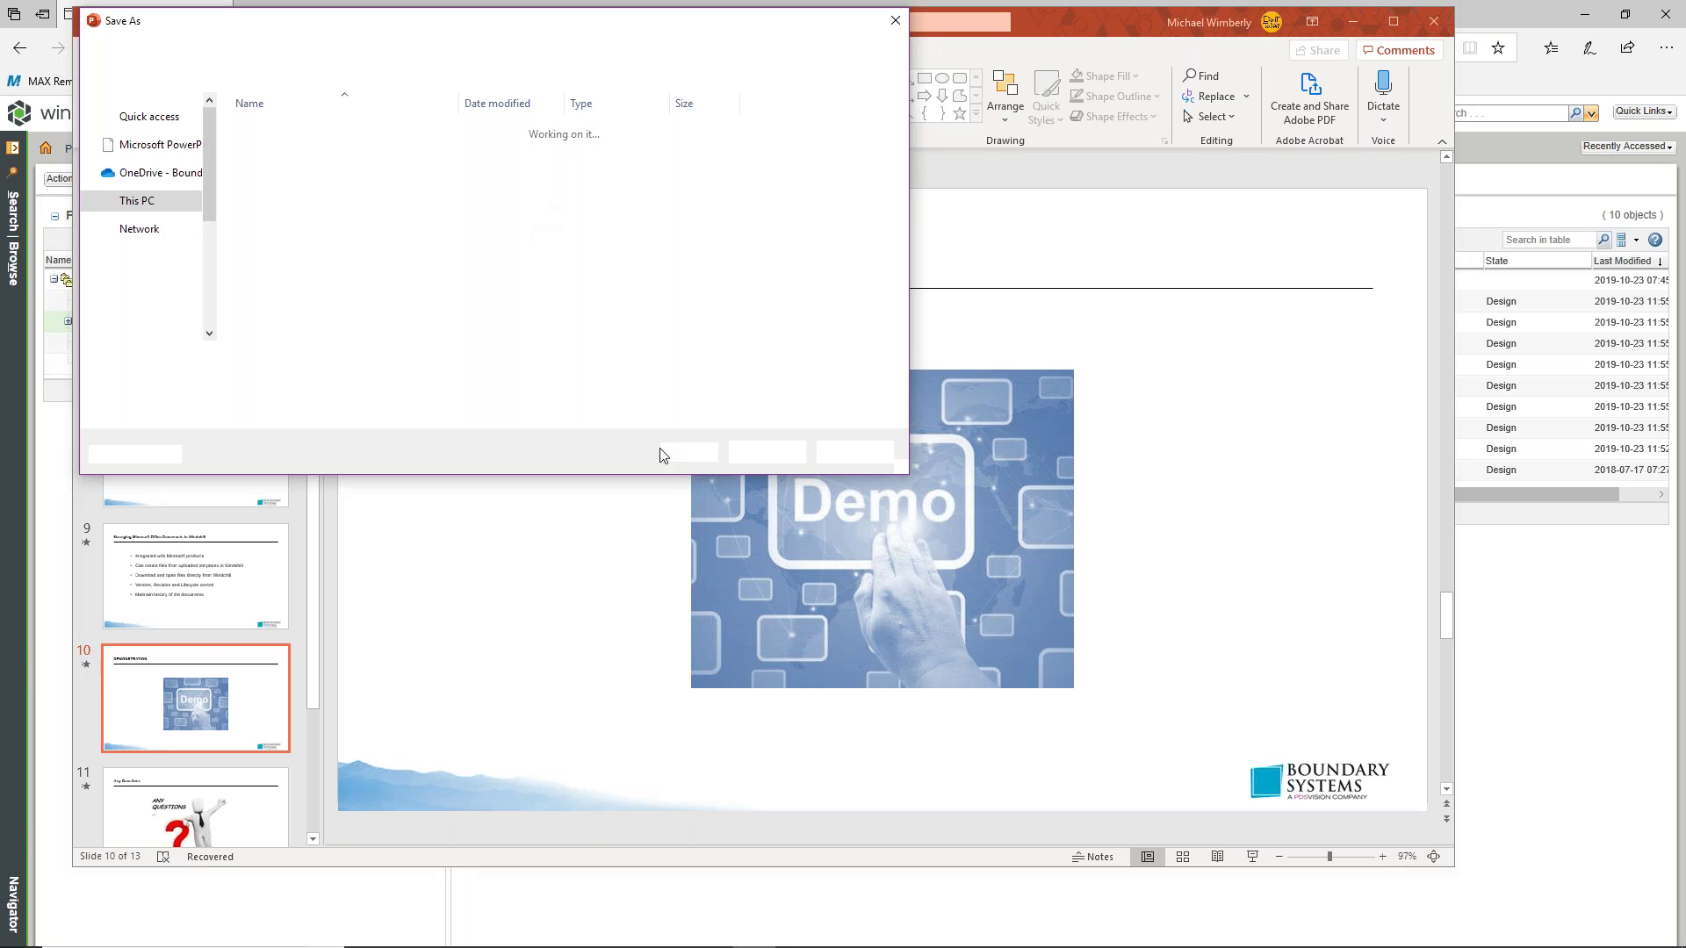
click(769, 453)
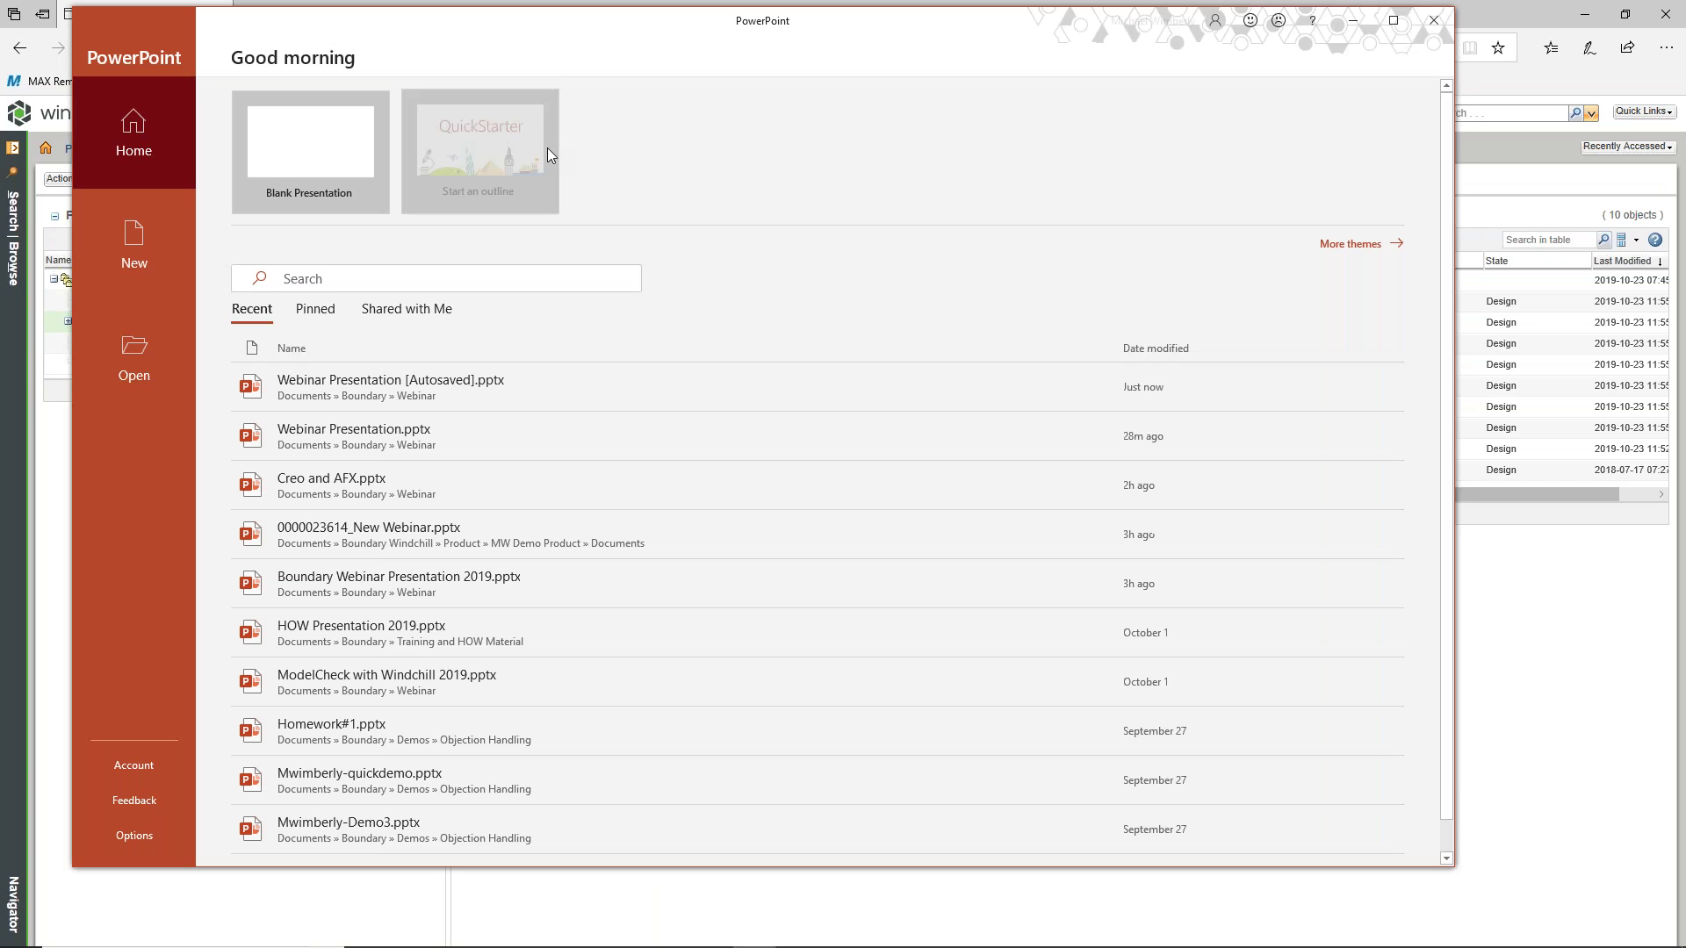
click(134, 248)
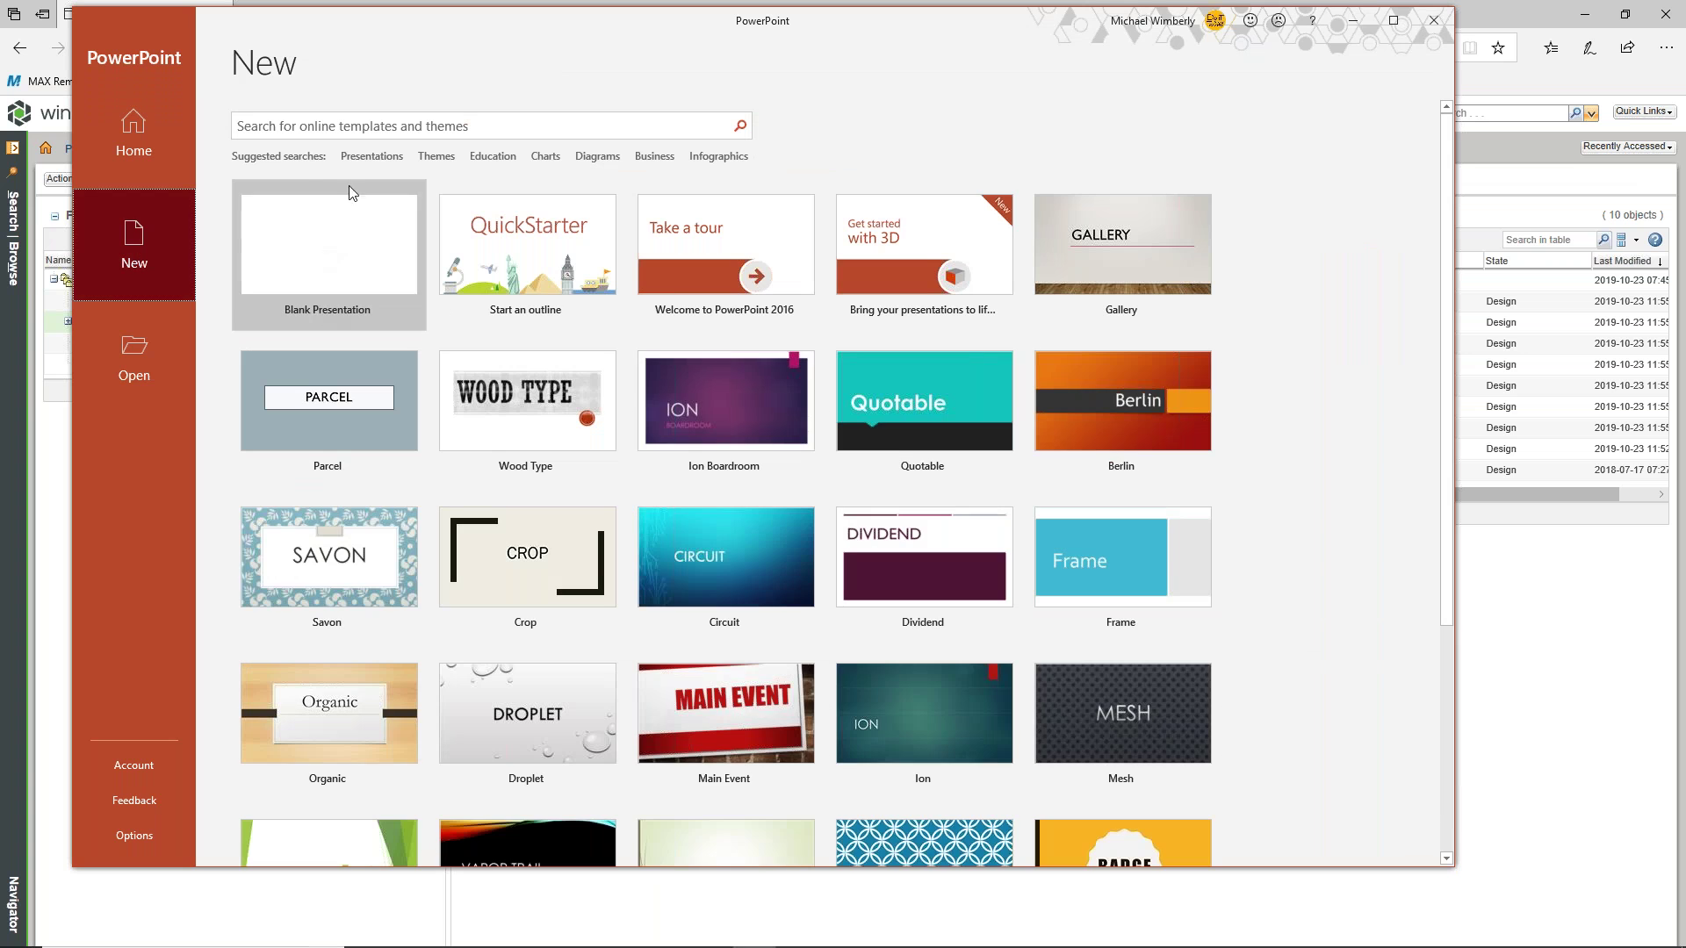
- Start a blank presentation and launch Windchill's New Document from Template wizard
click(339, 268)
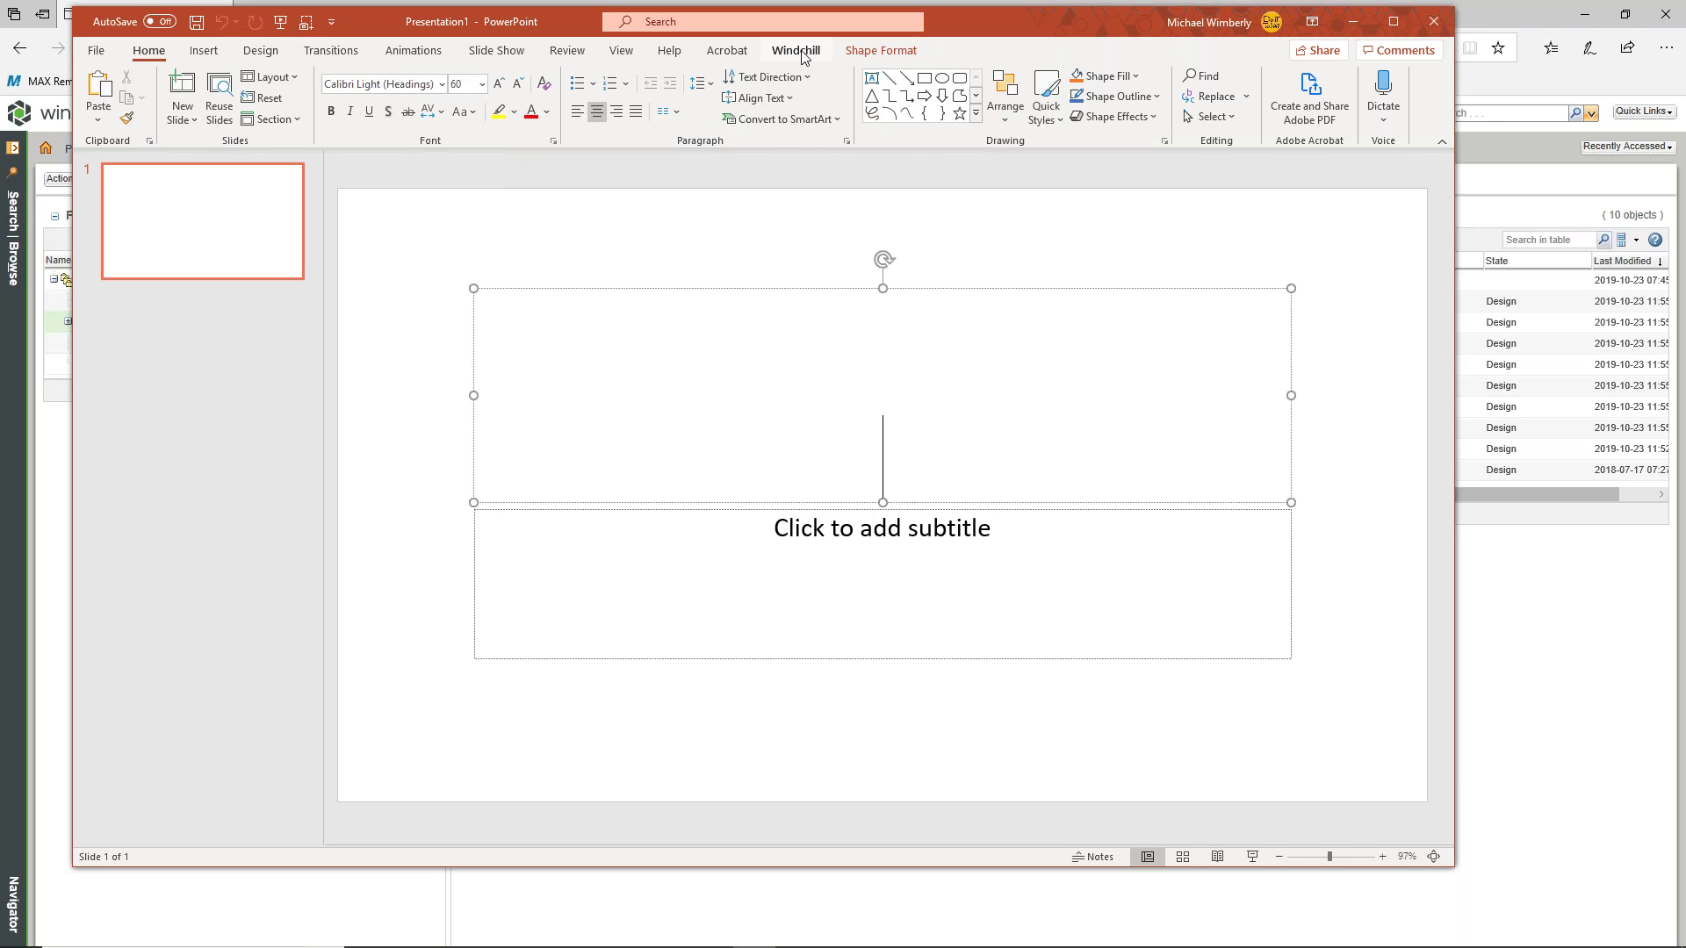
click(800, 53)
click(98, 119)
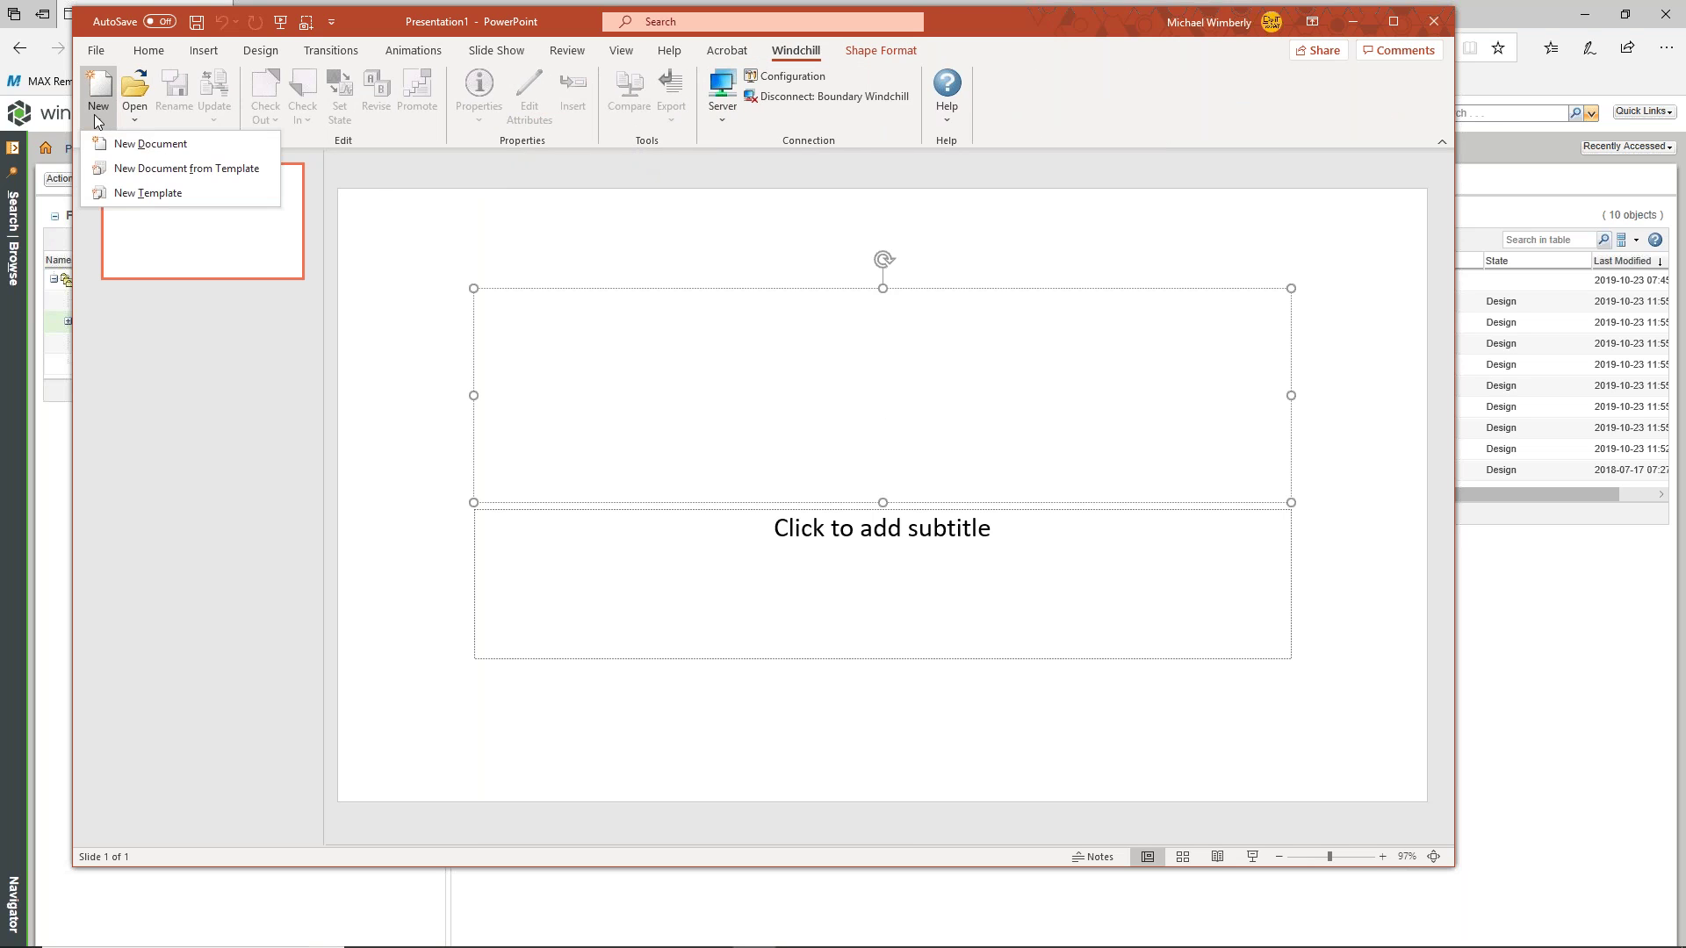
click(156, 172)
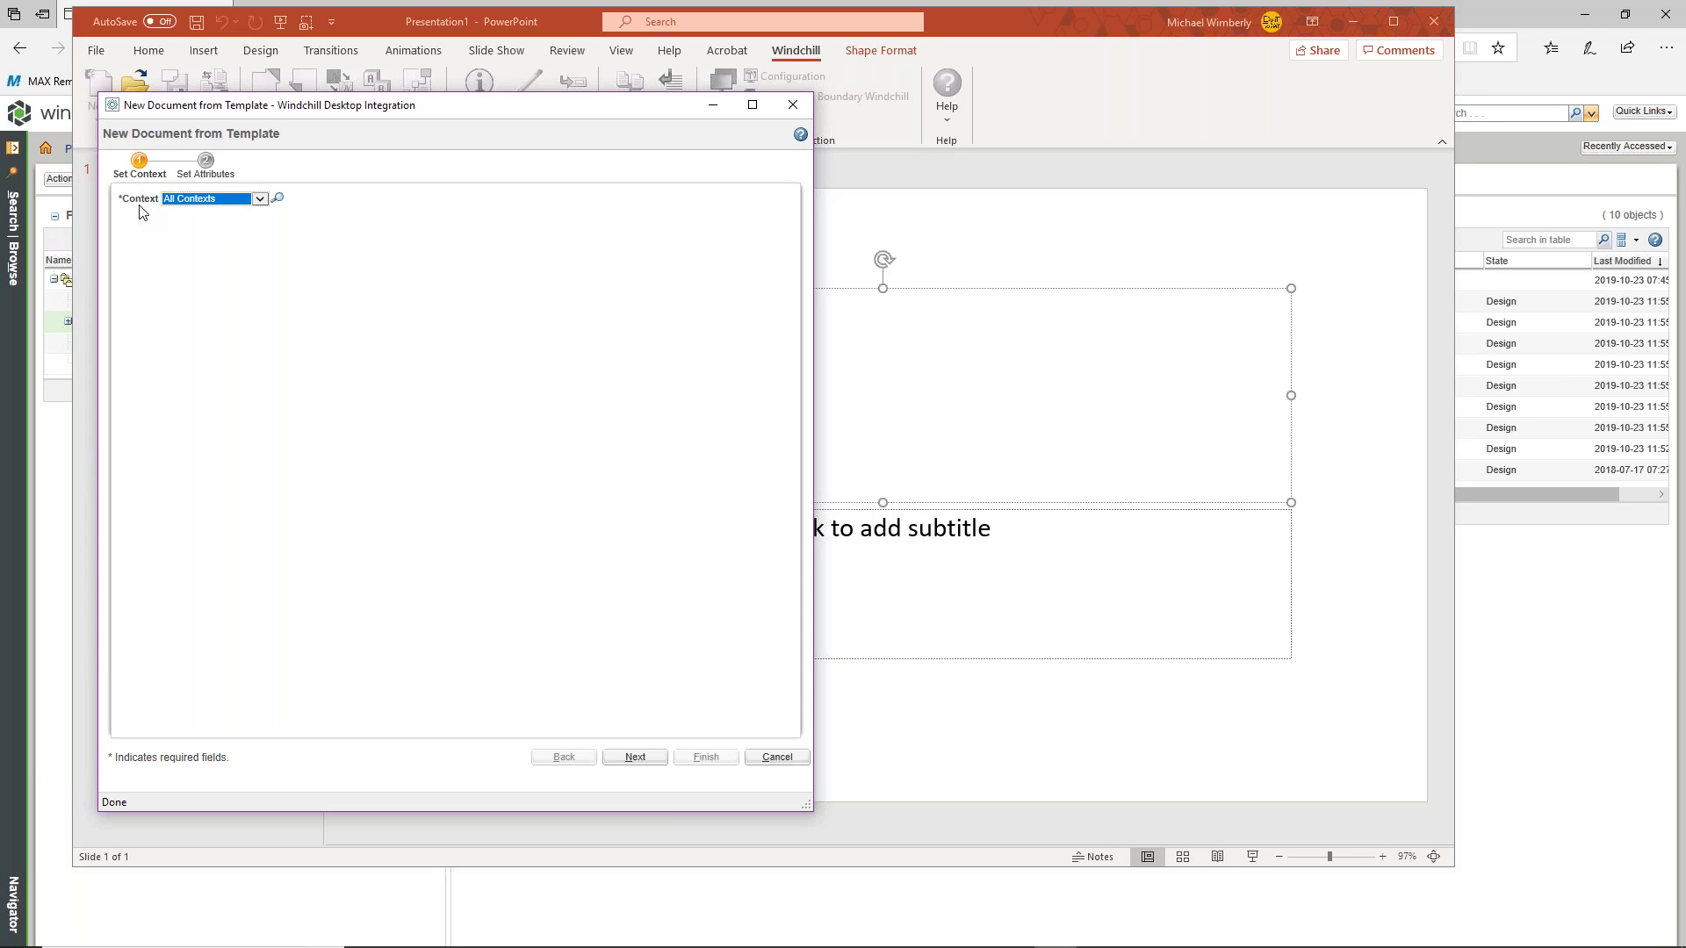
- Set the wizard context to MW Demo Product and location to /MW Demo Product/Documents
click(259, 199)
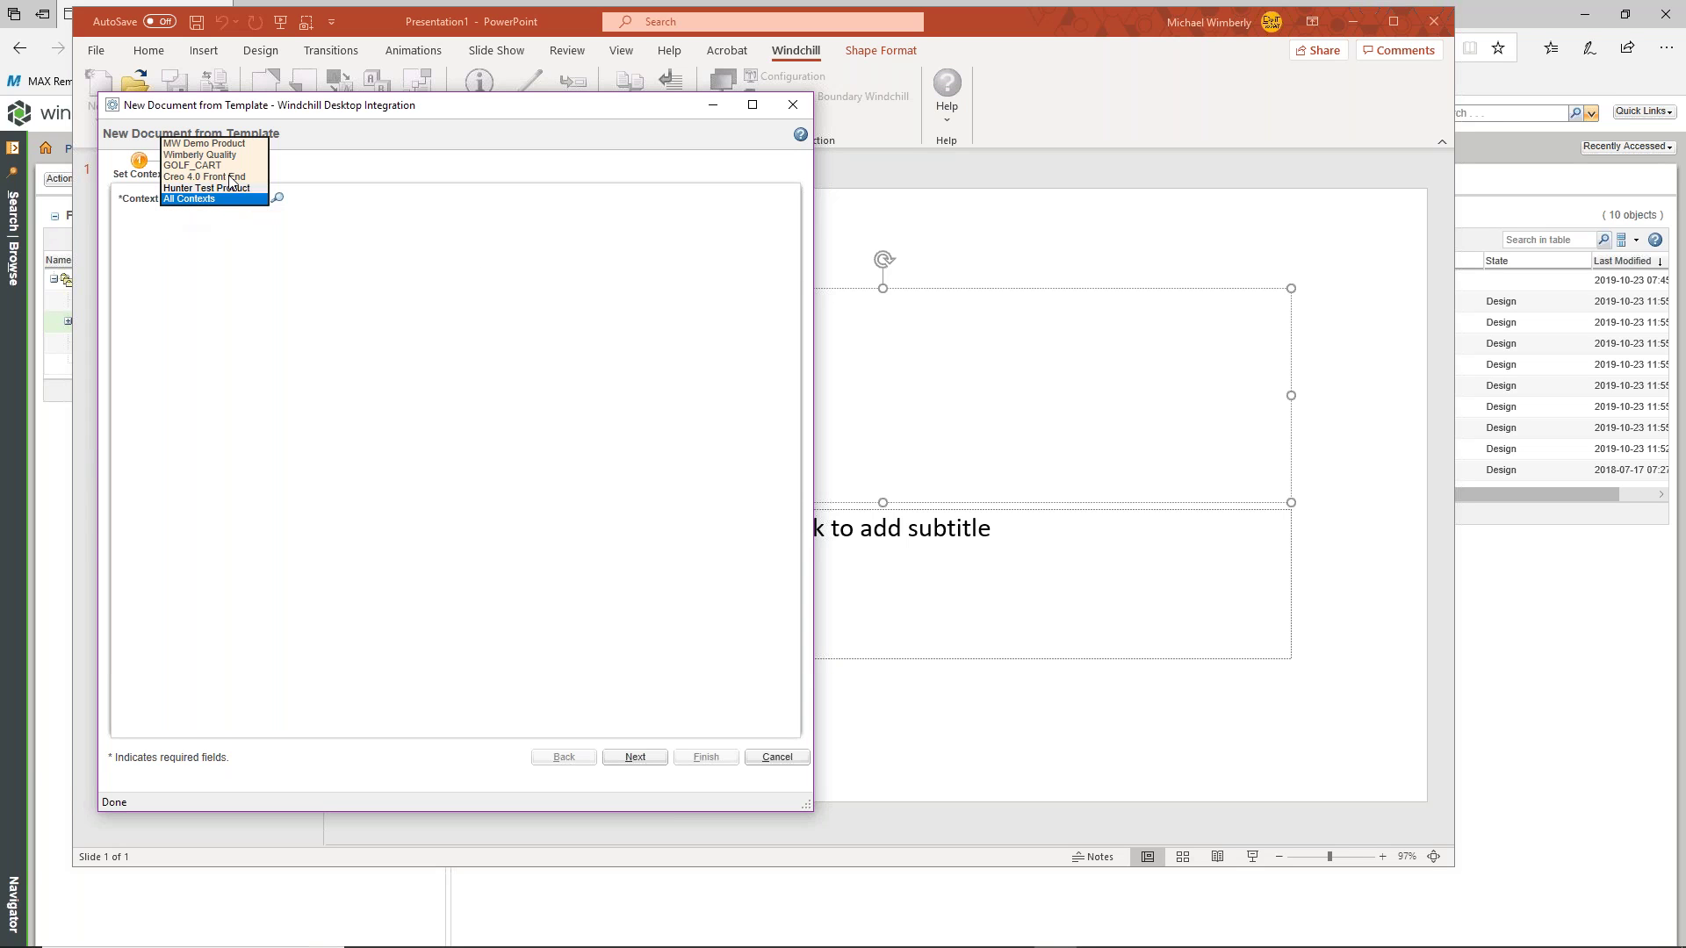
click(221, 144)
click(473, 204)
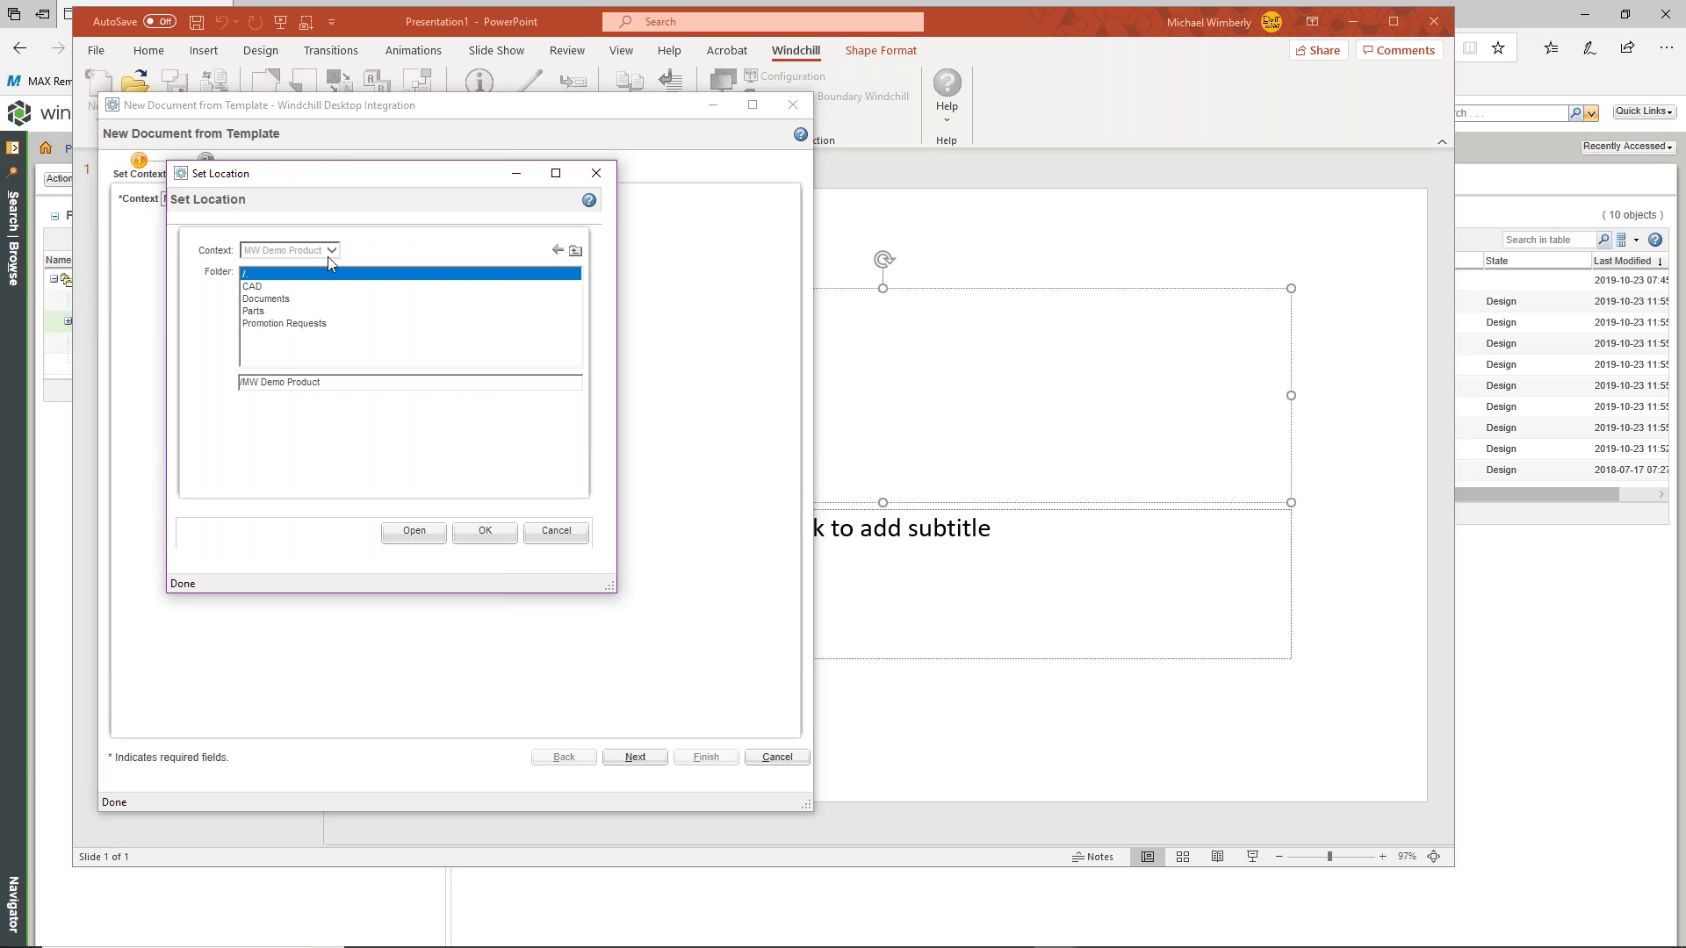
double_click(338, 299)
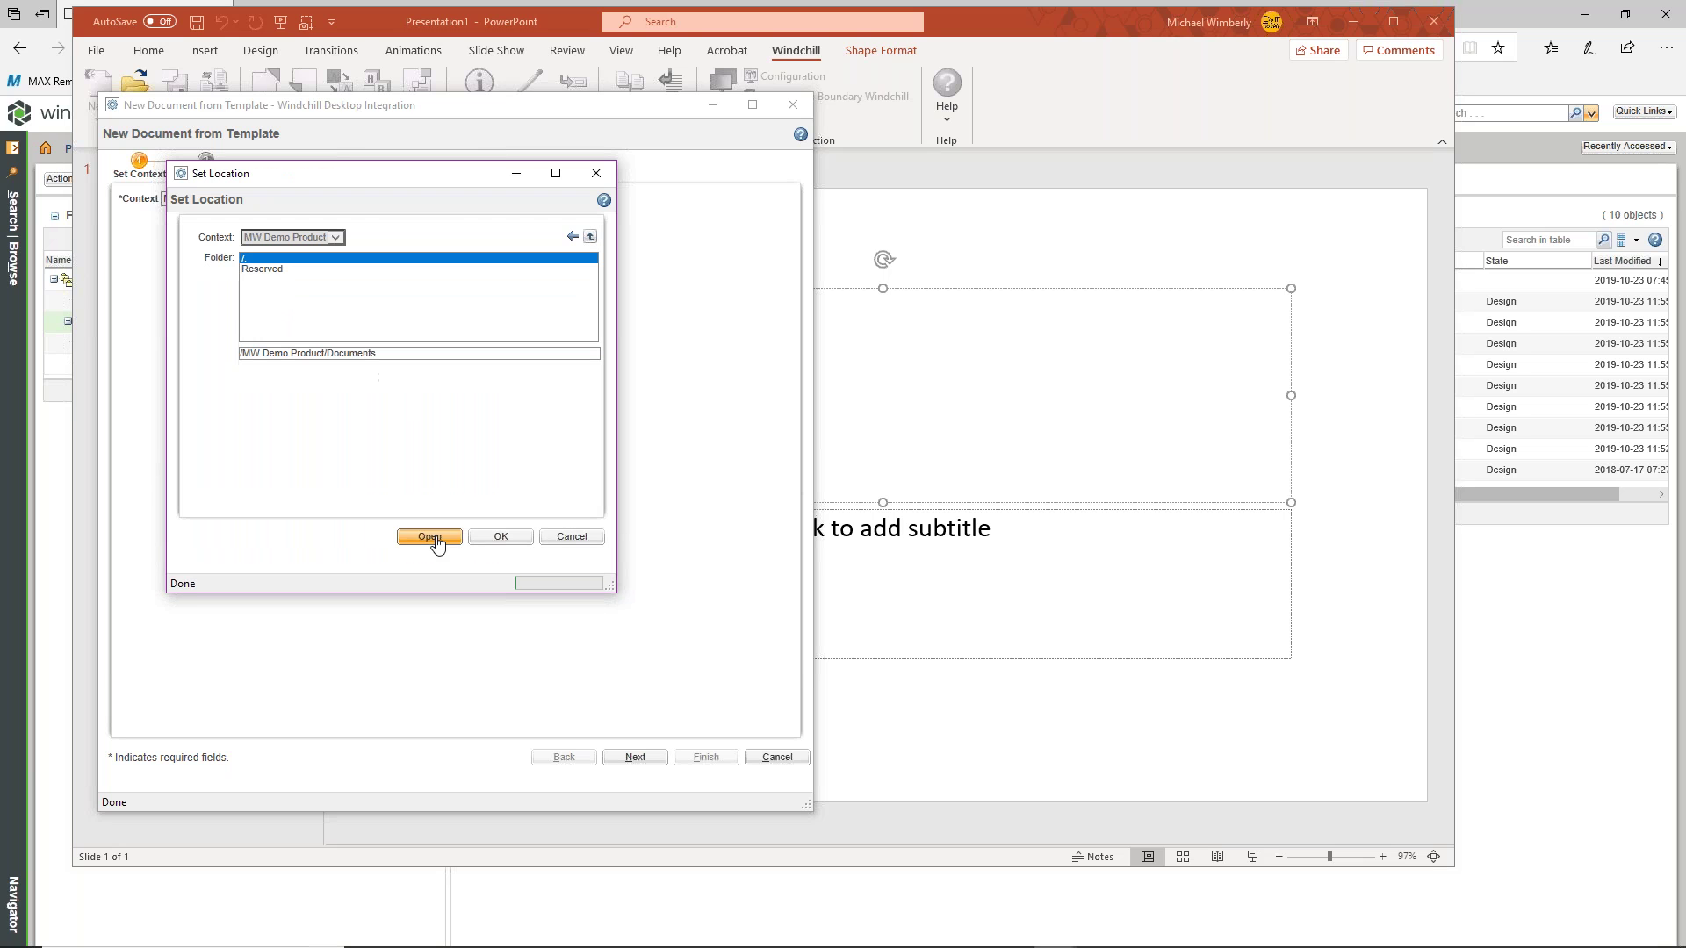
click(500, 537)
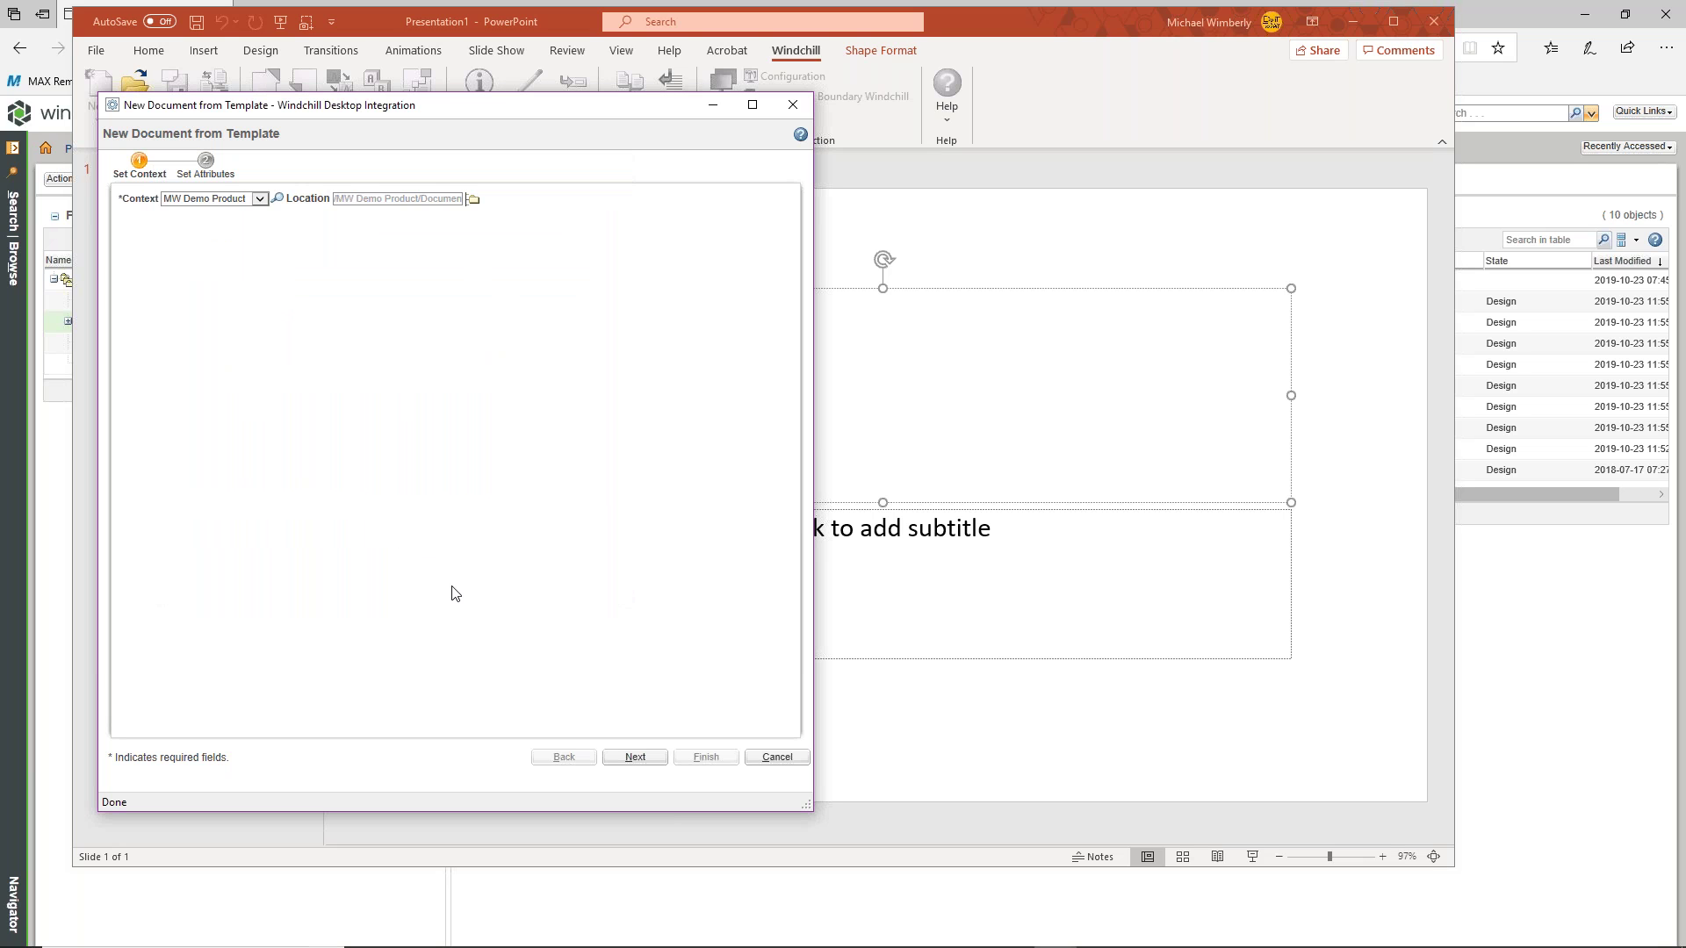
click(635, 756)
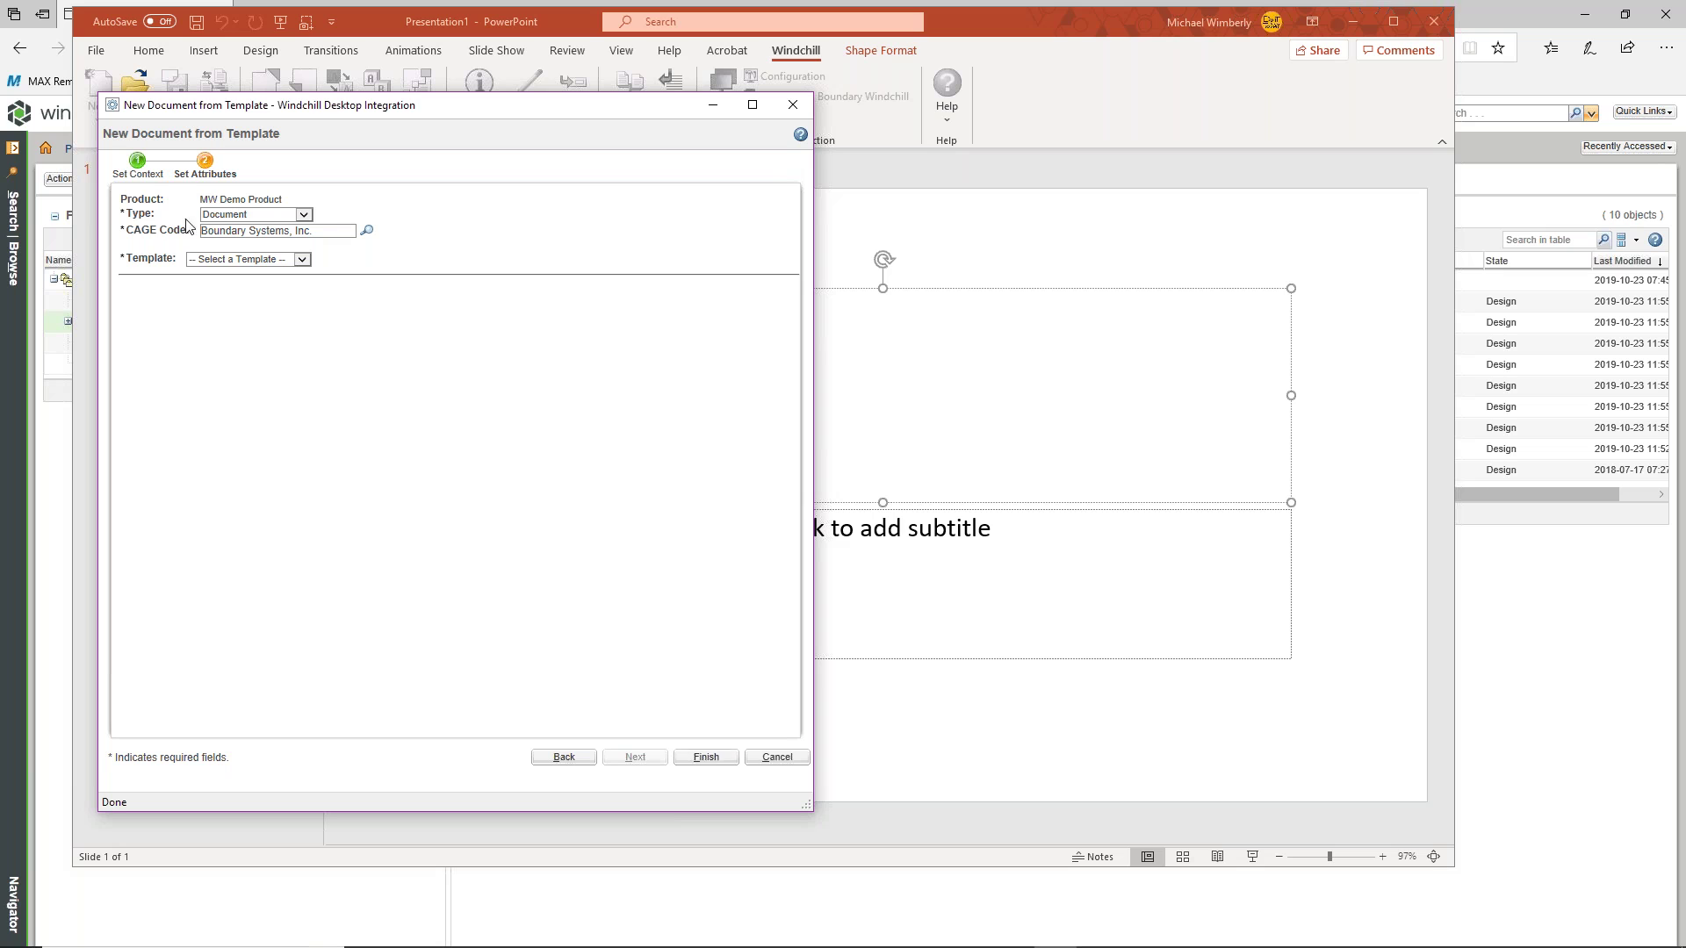
- Create Presentation document 'New Webinar PP' from the Boundary Webinar Presentation 2019 template
click(304, 216)
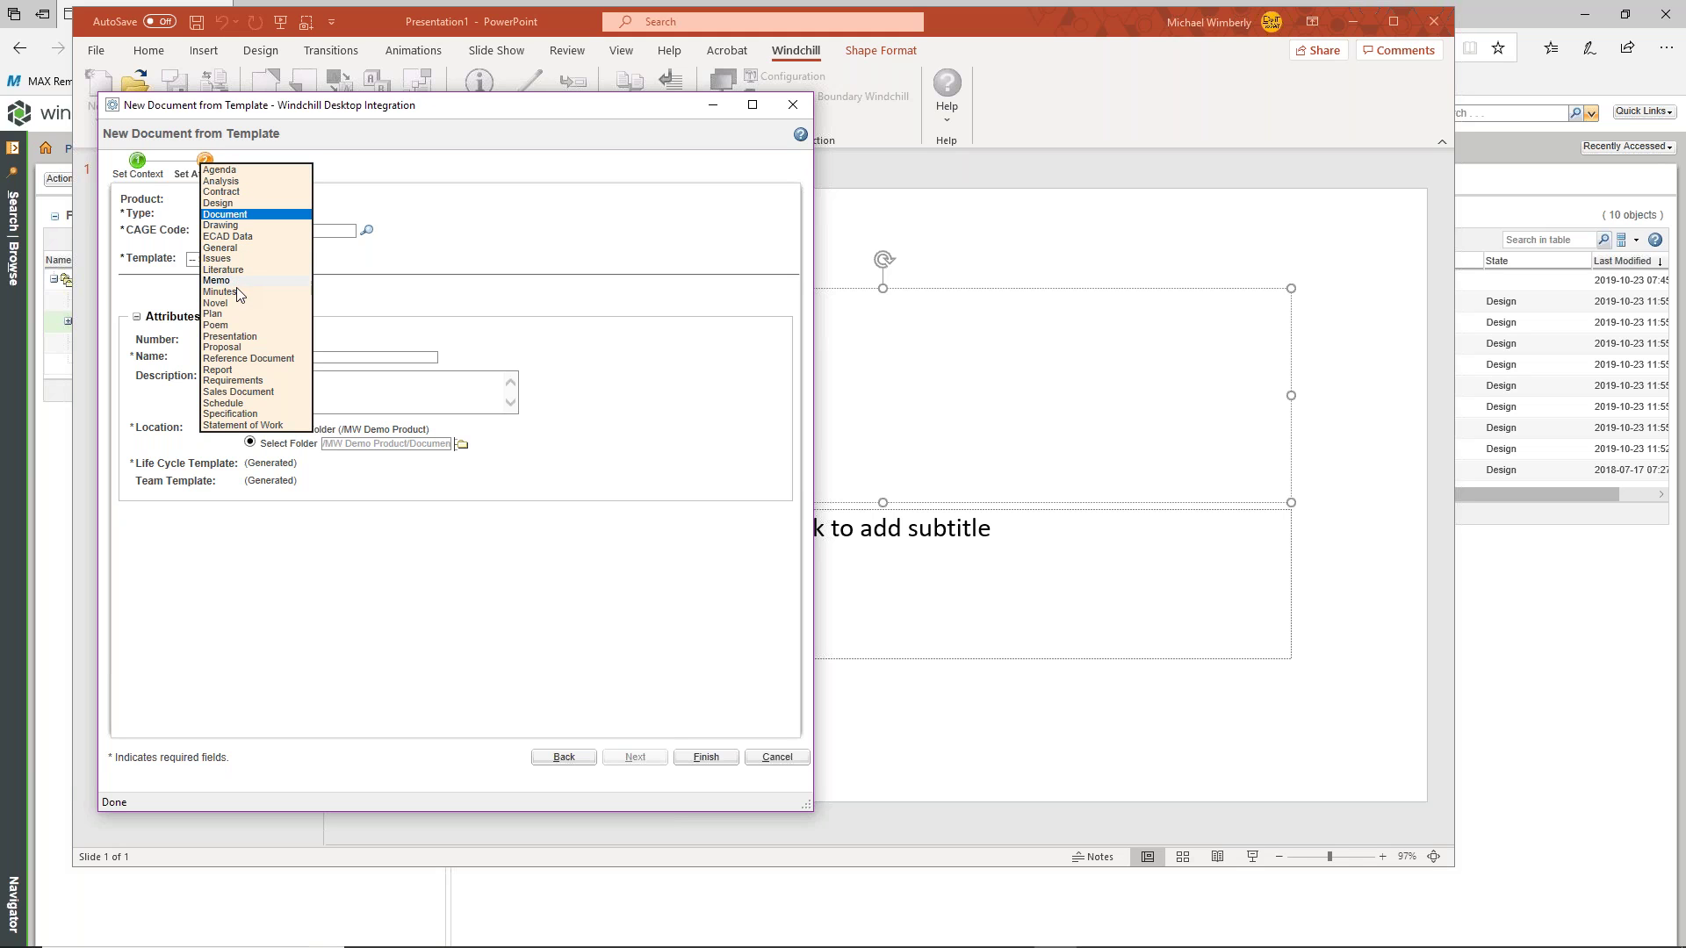
click(249, 342)
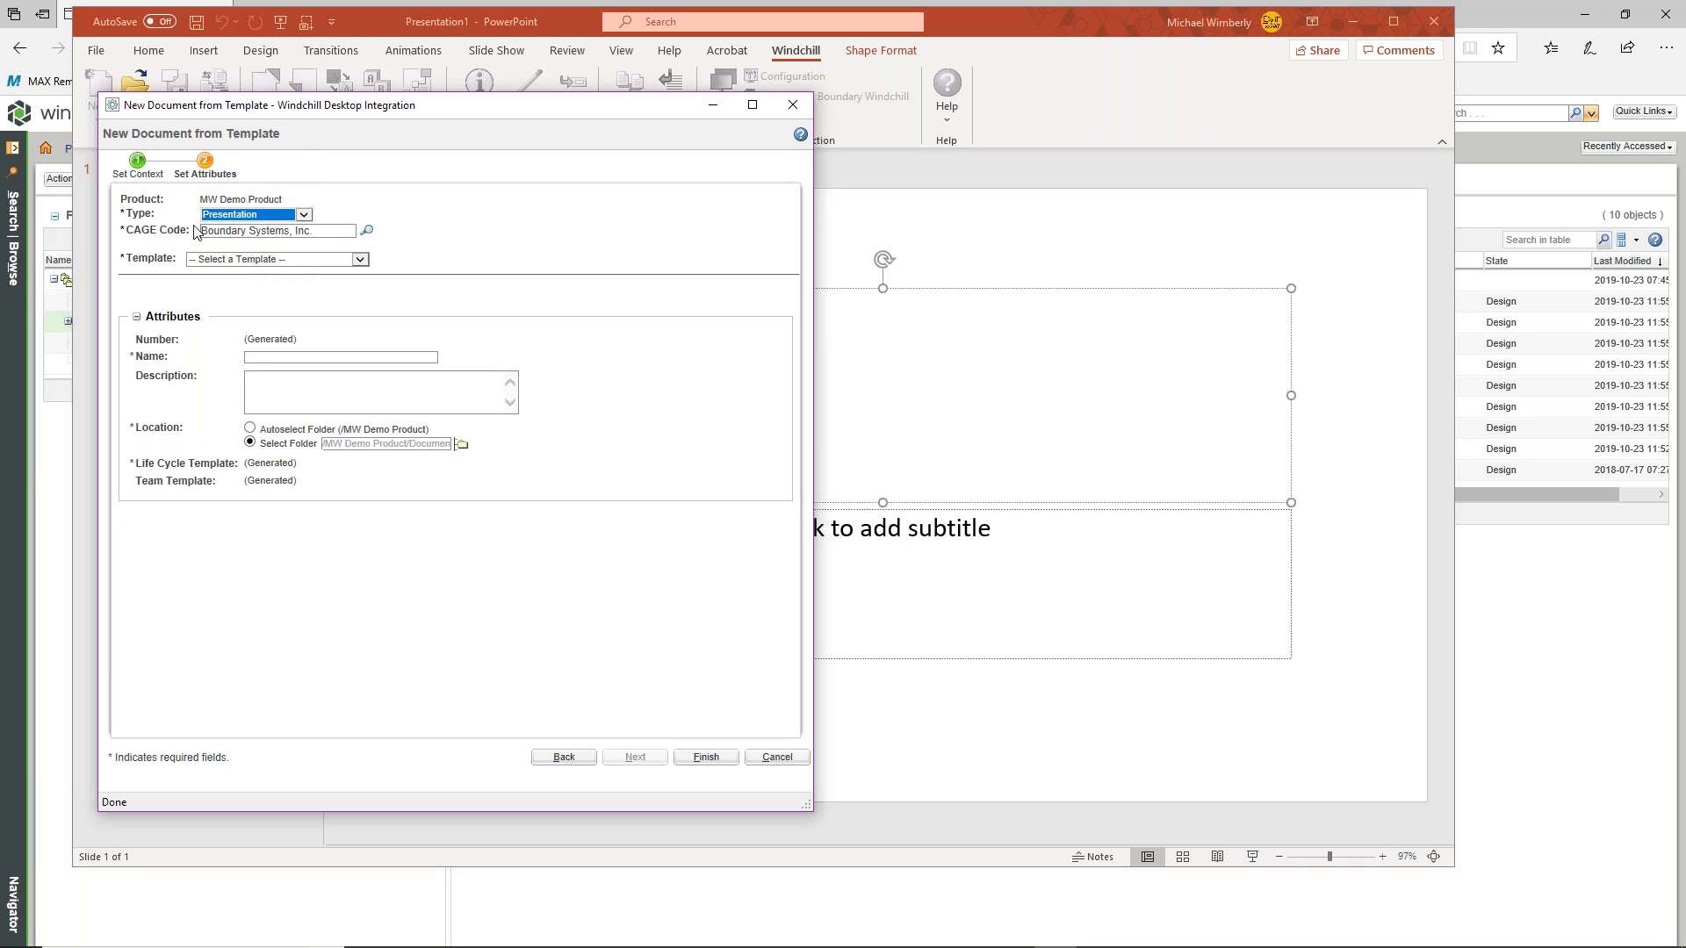
click(360, 260)
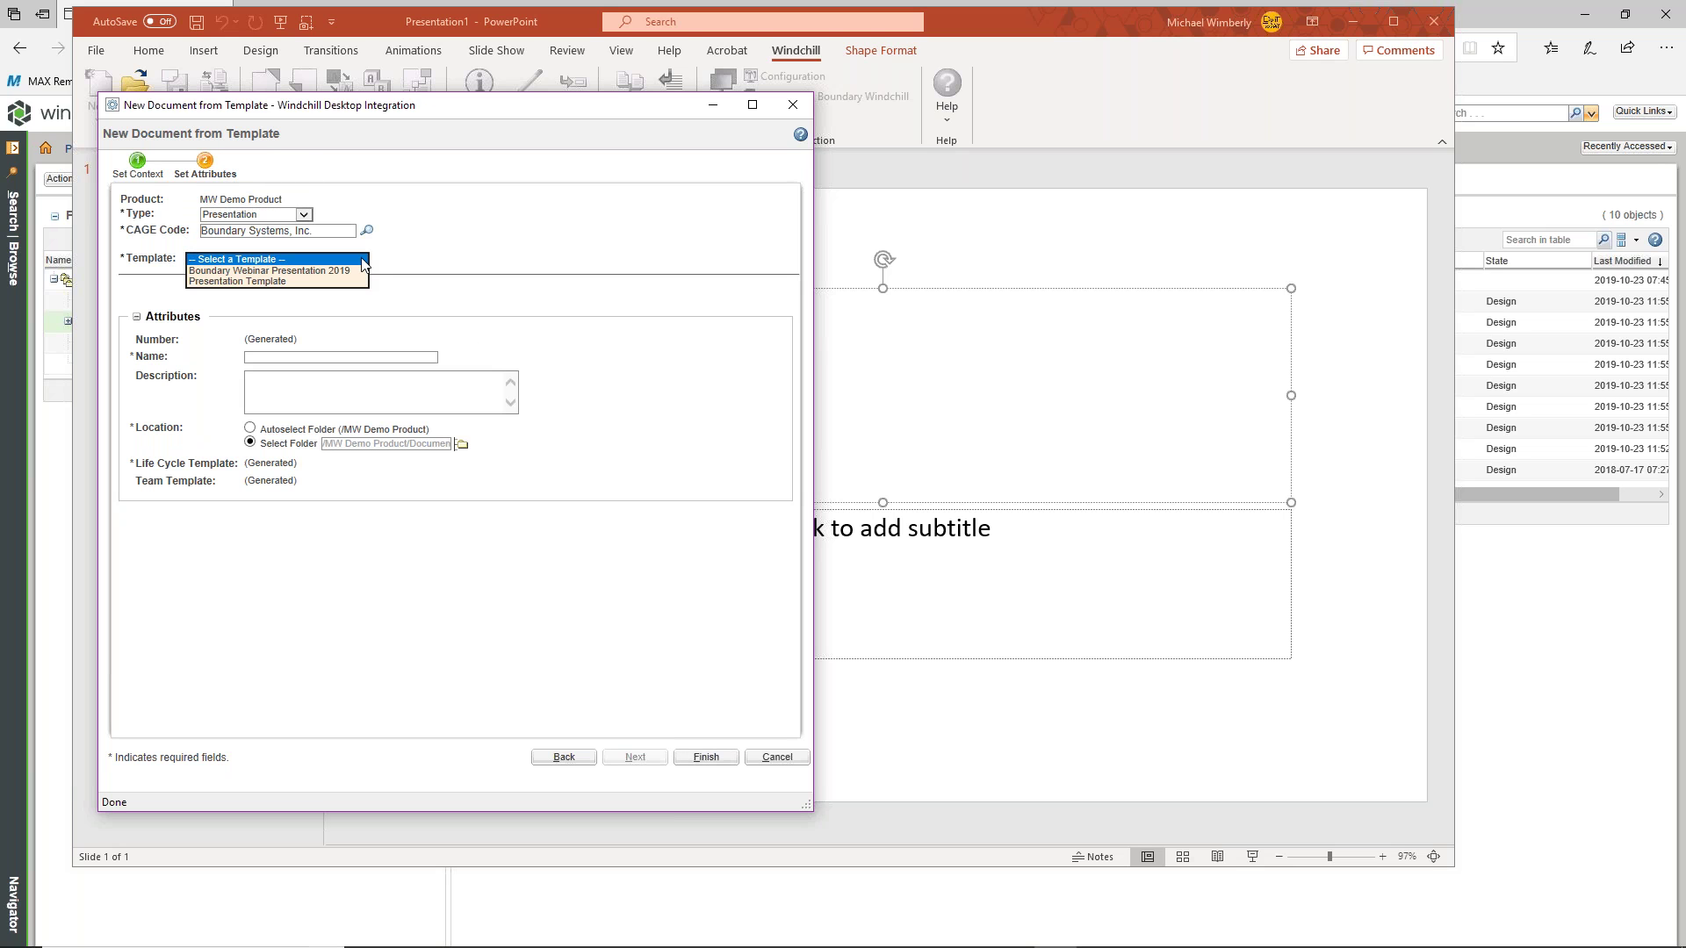
click(283, 270)
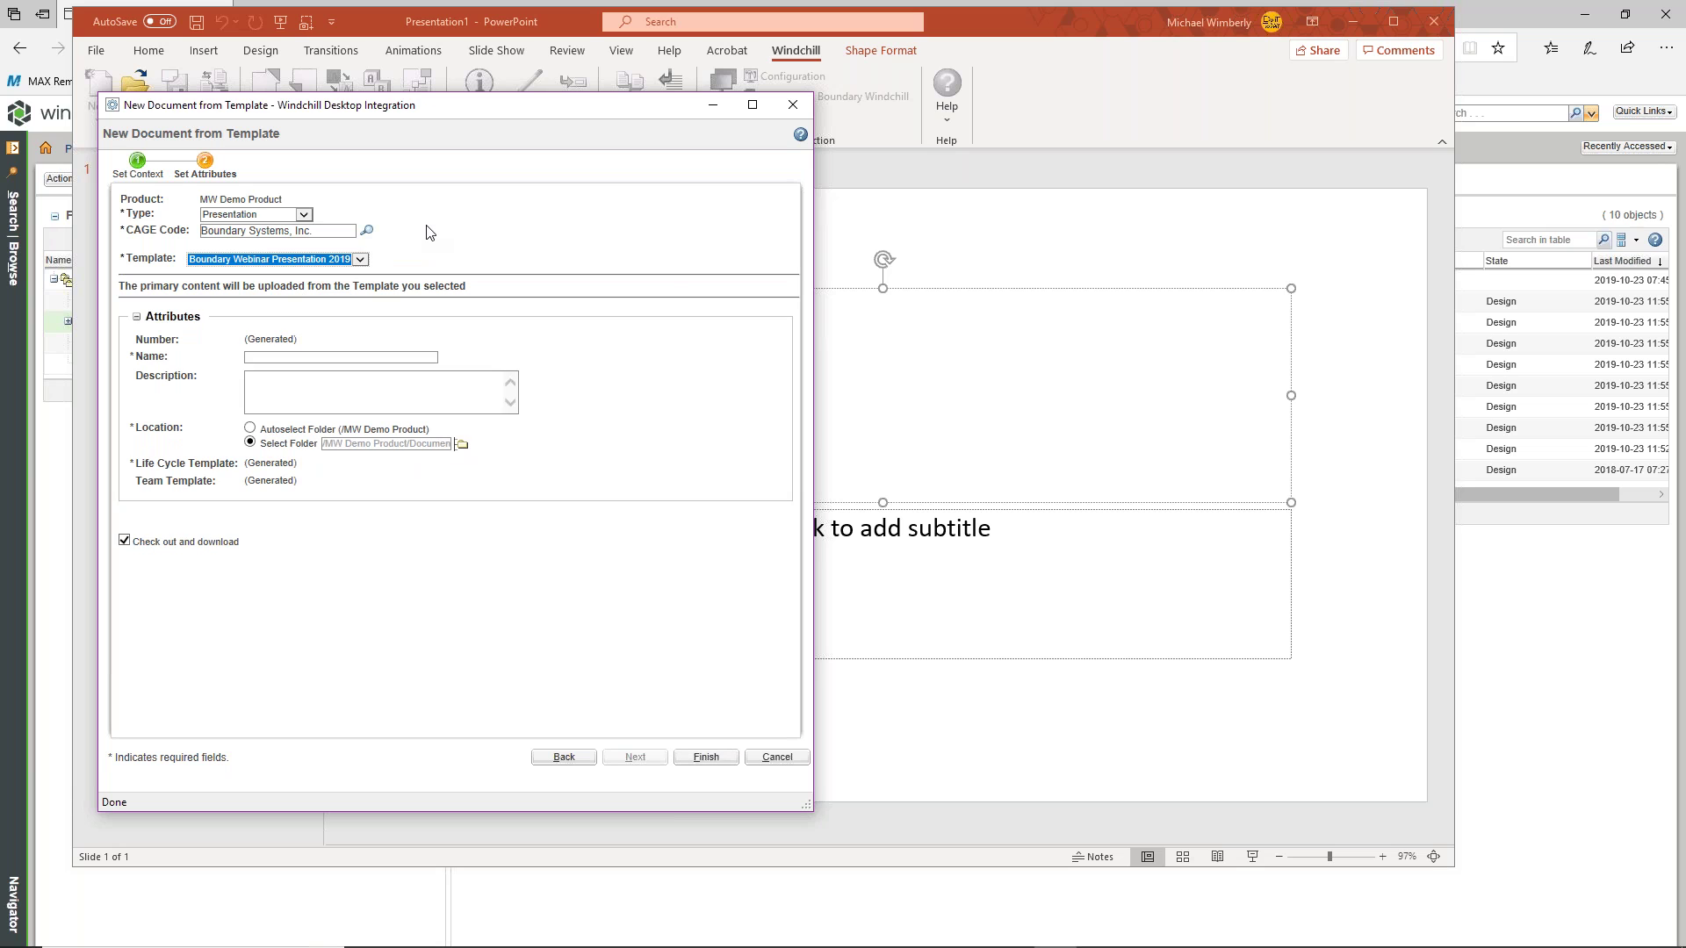
click(339, 359)
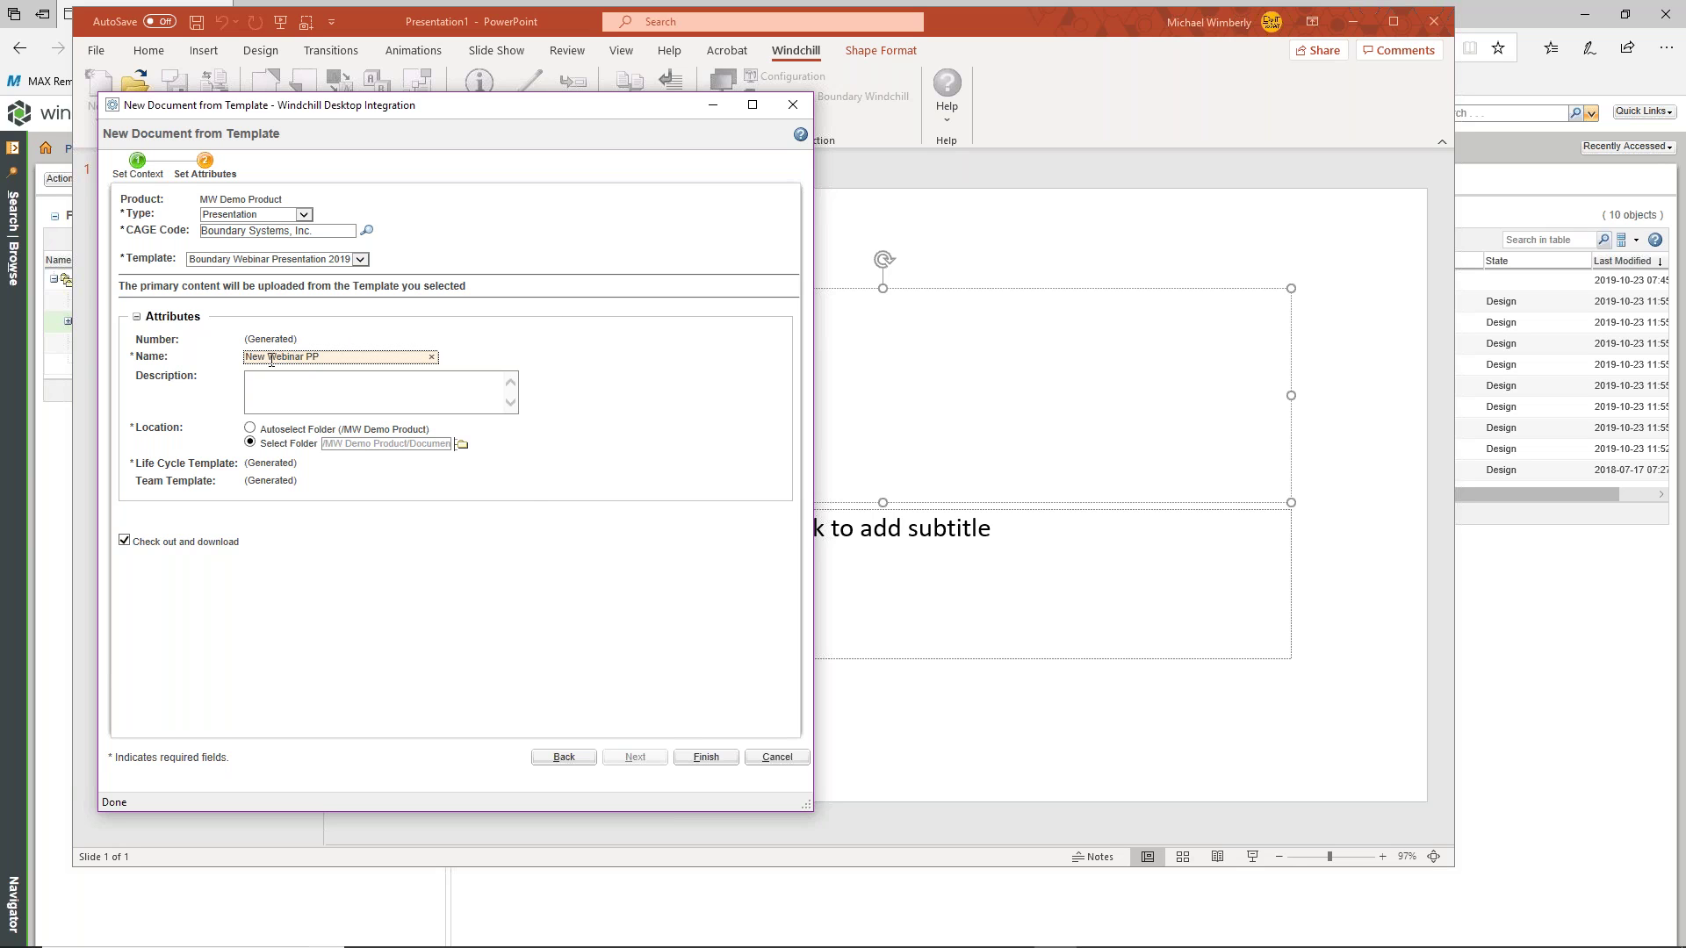
click(707, 761)
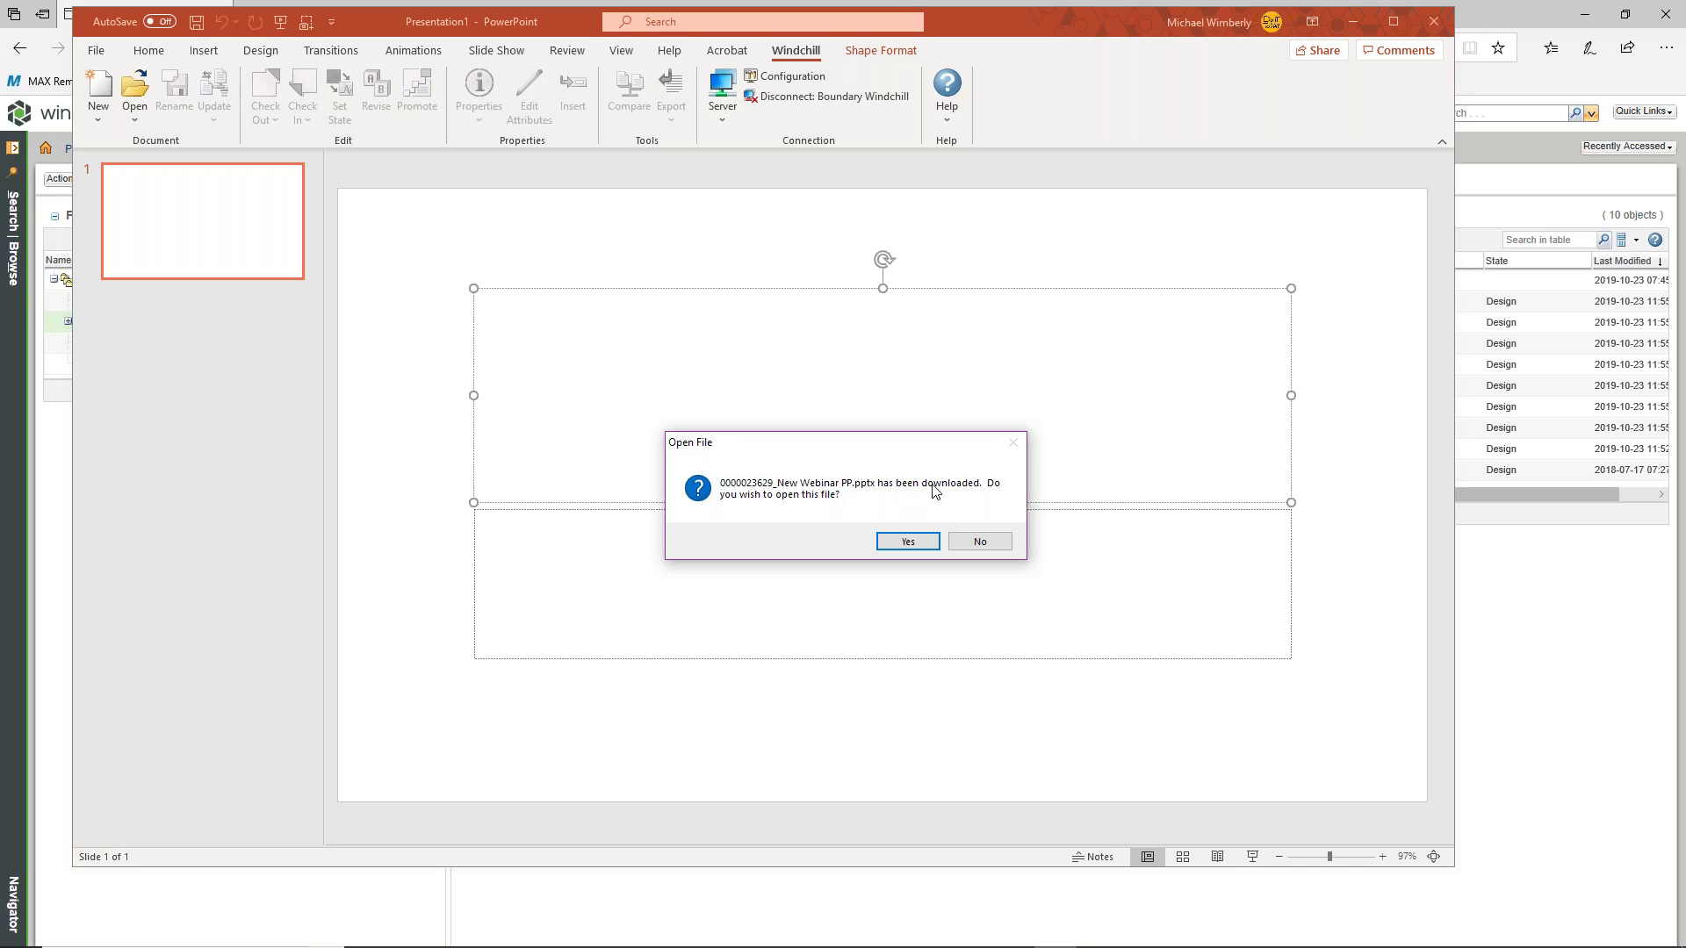
- Open the downloaded New Webinar PP and change the title placeholder to 'Next Topic'
click(908, 541)
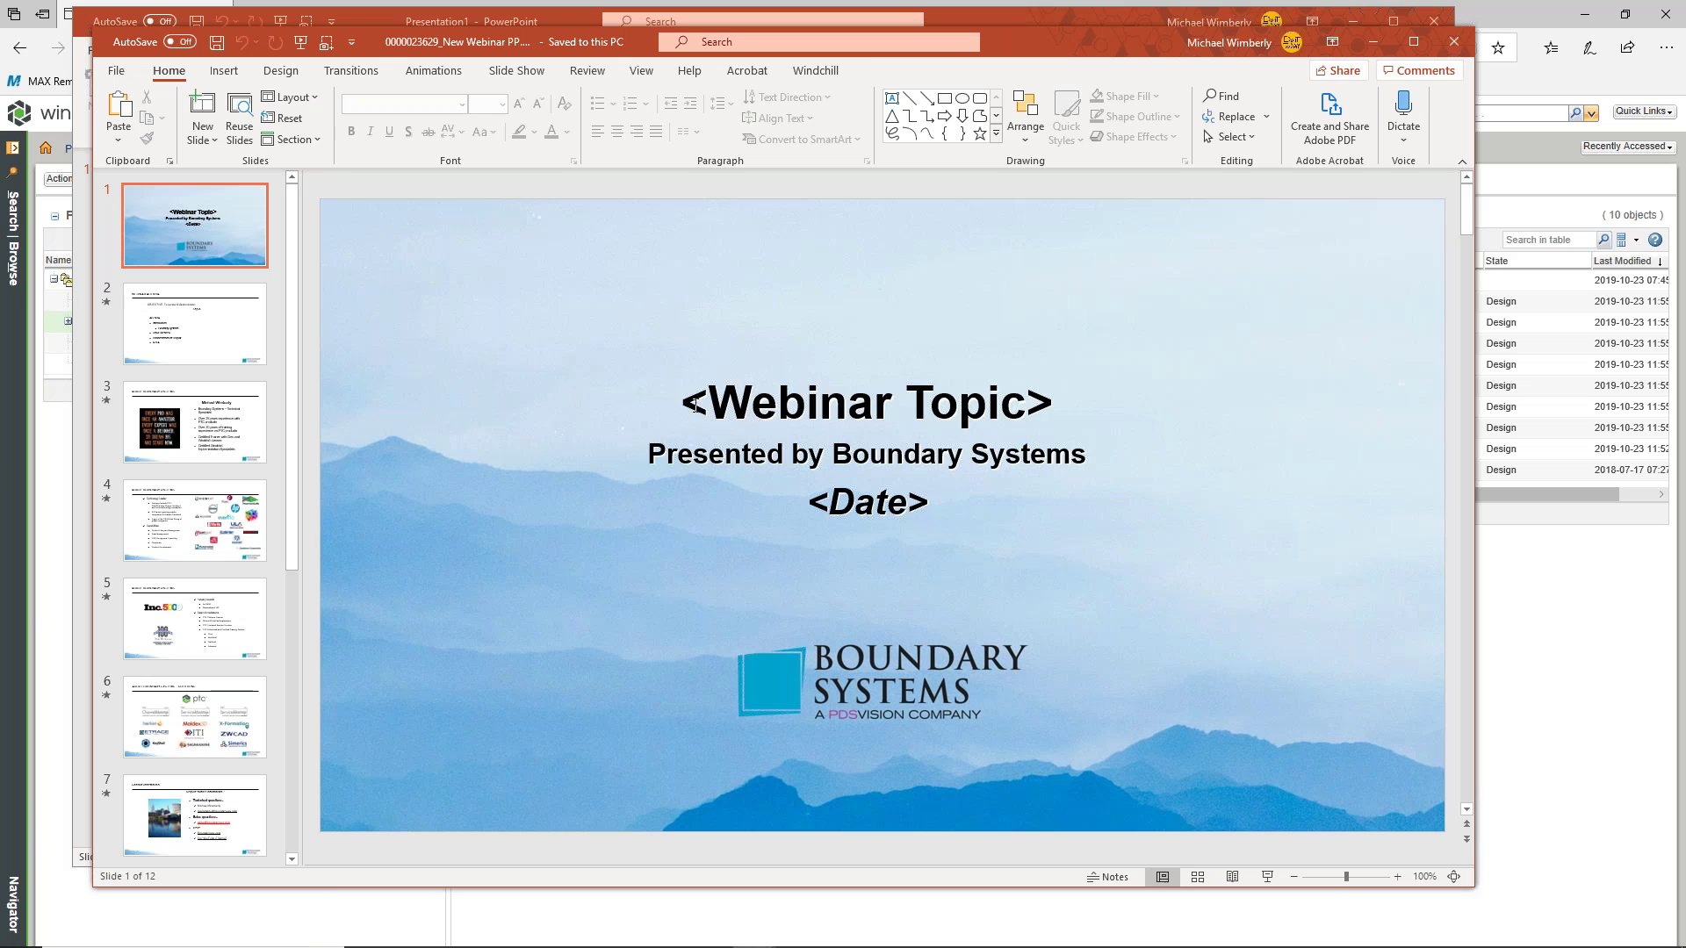
drag(685, 401, 1064, 404)
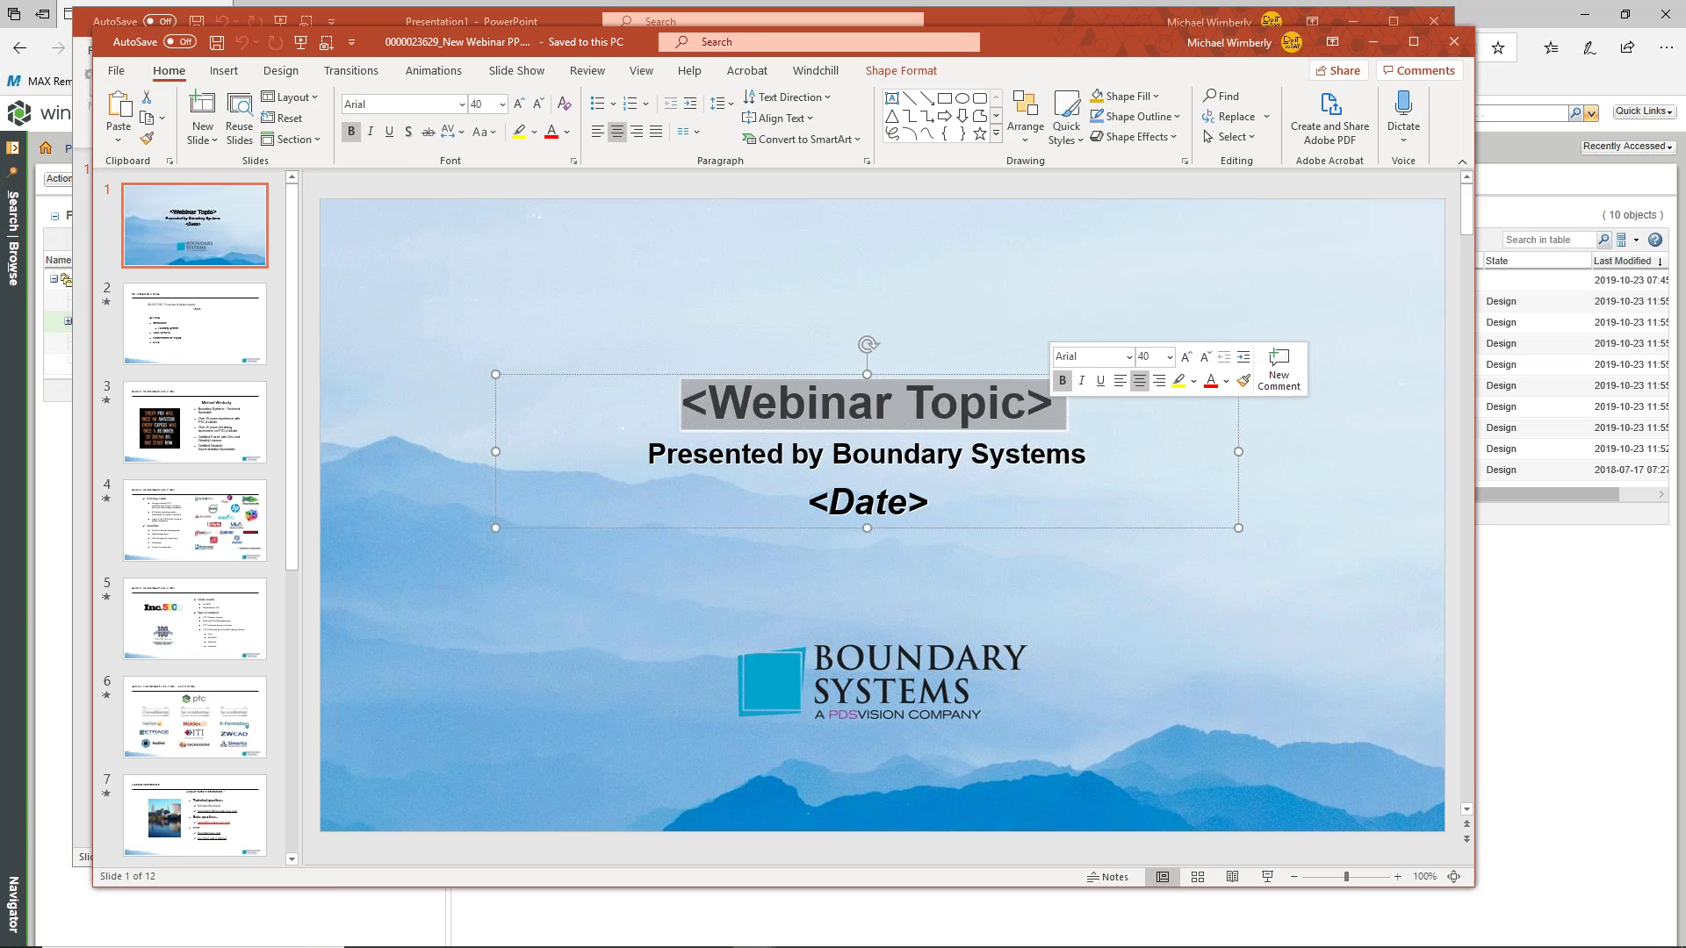
text(Next)
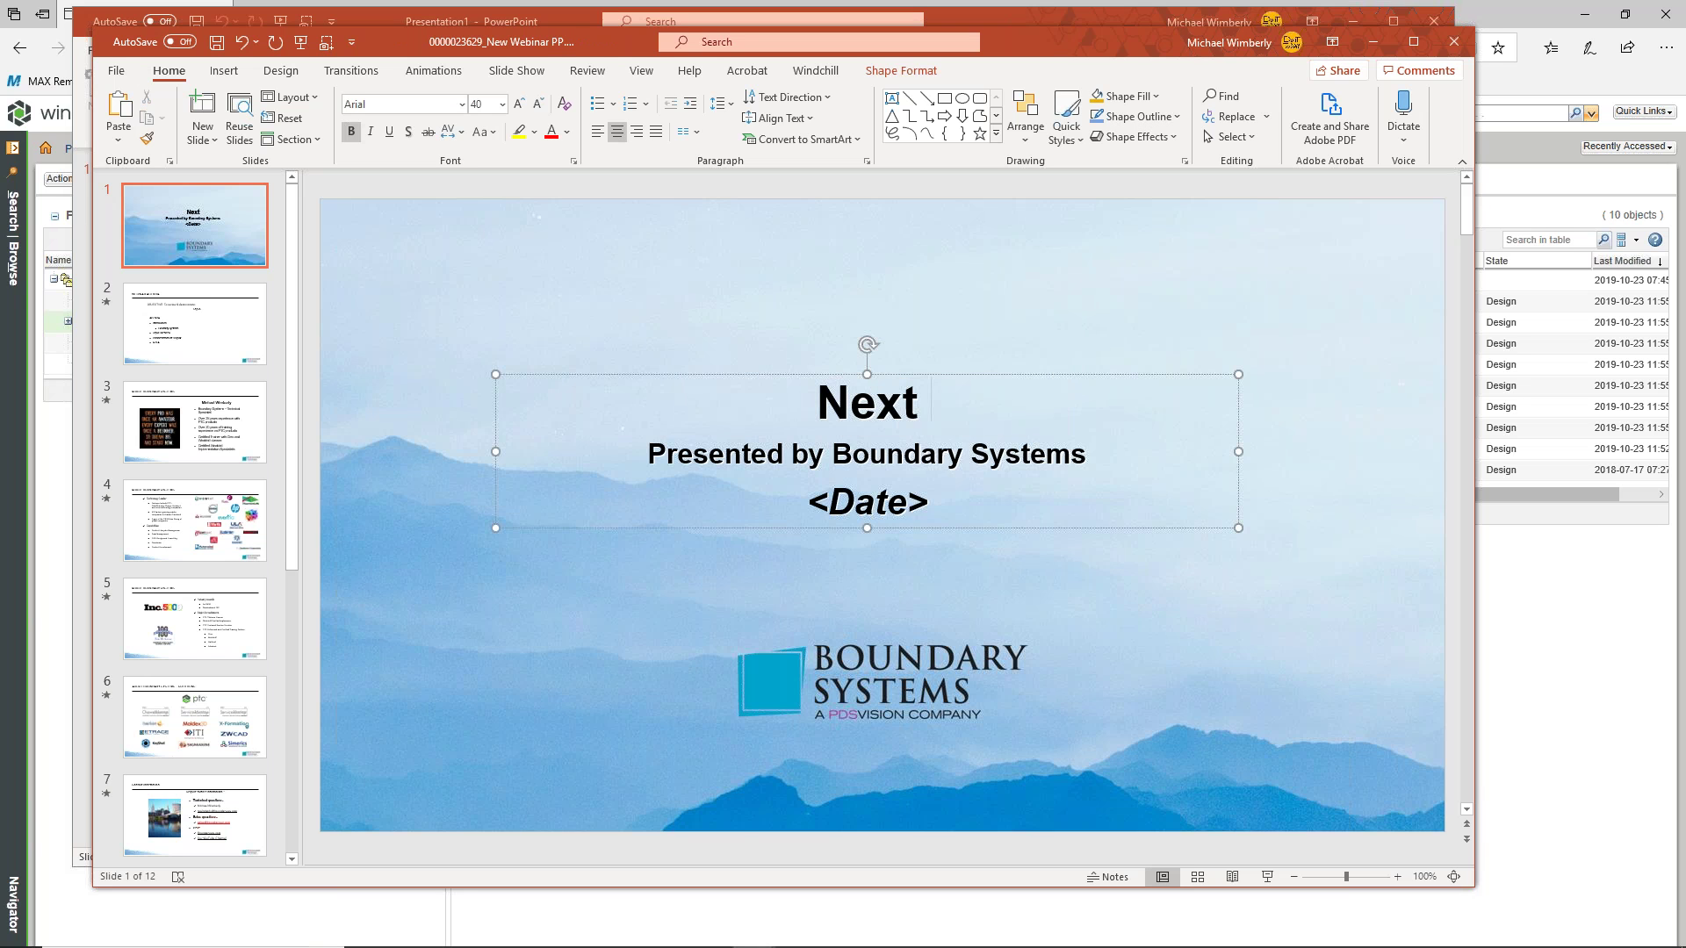
text( Topic)
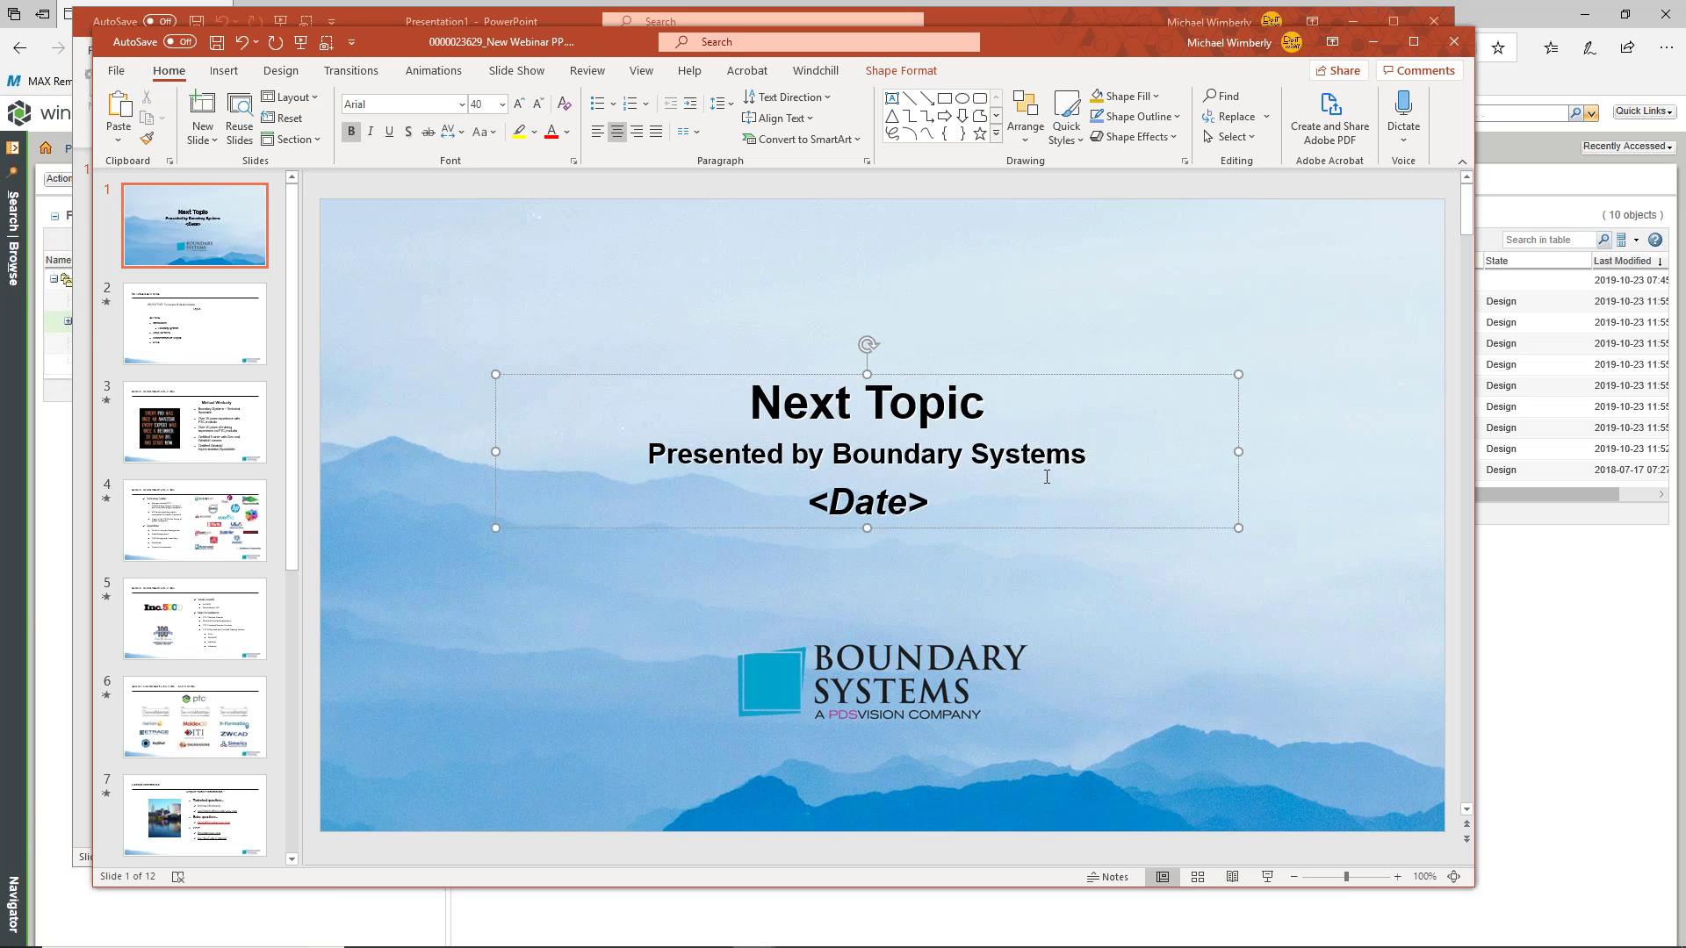
- Replace the <Date> placeholder with 'Next Wednesday'
drag(934, 503, 805, 504)
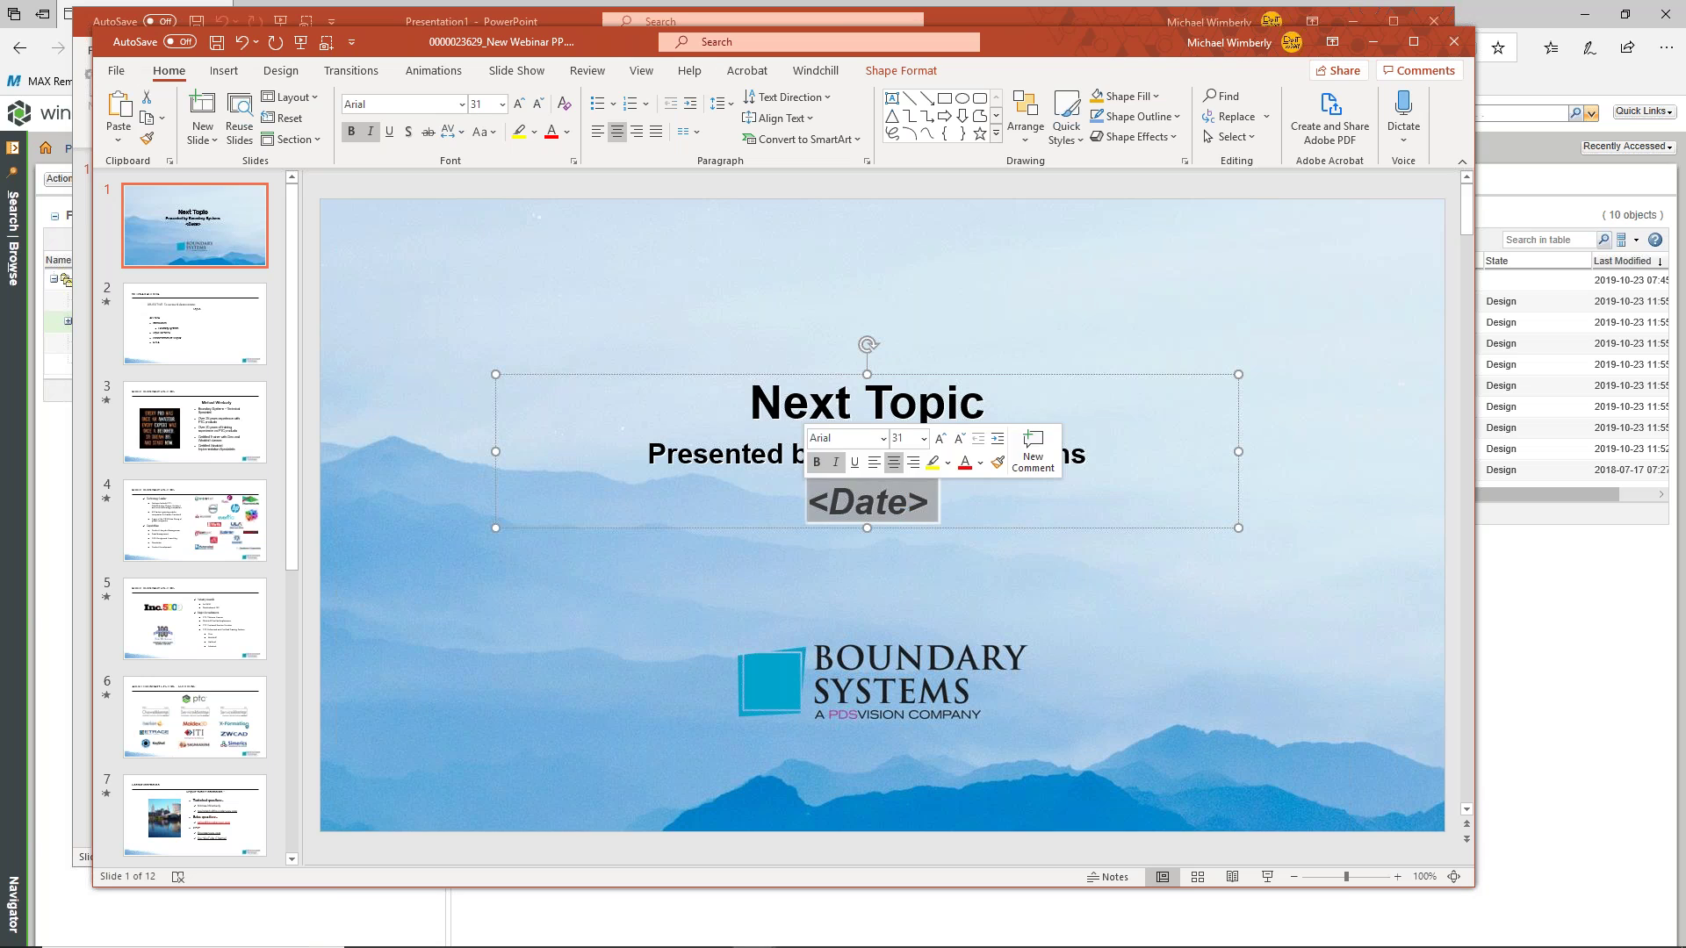
text(New)
key(BackSpace)
text(xt W)
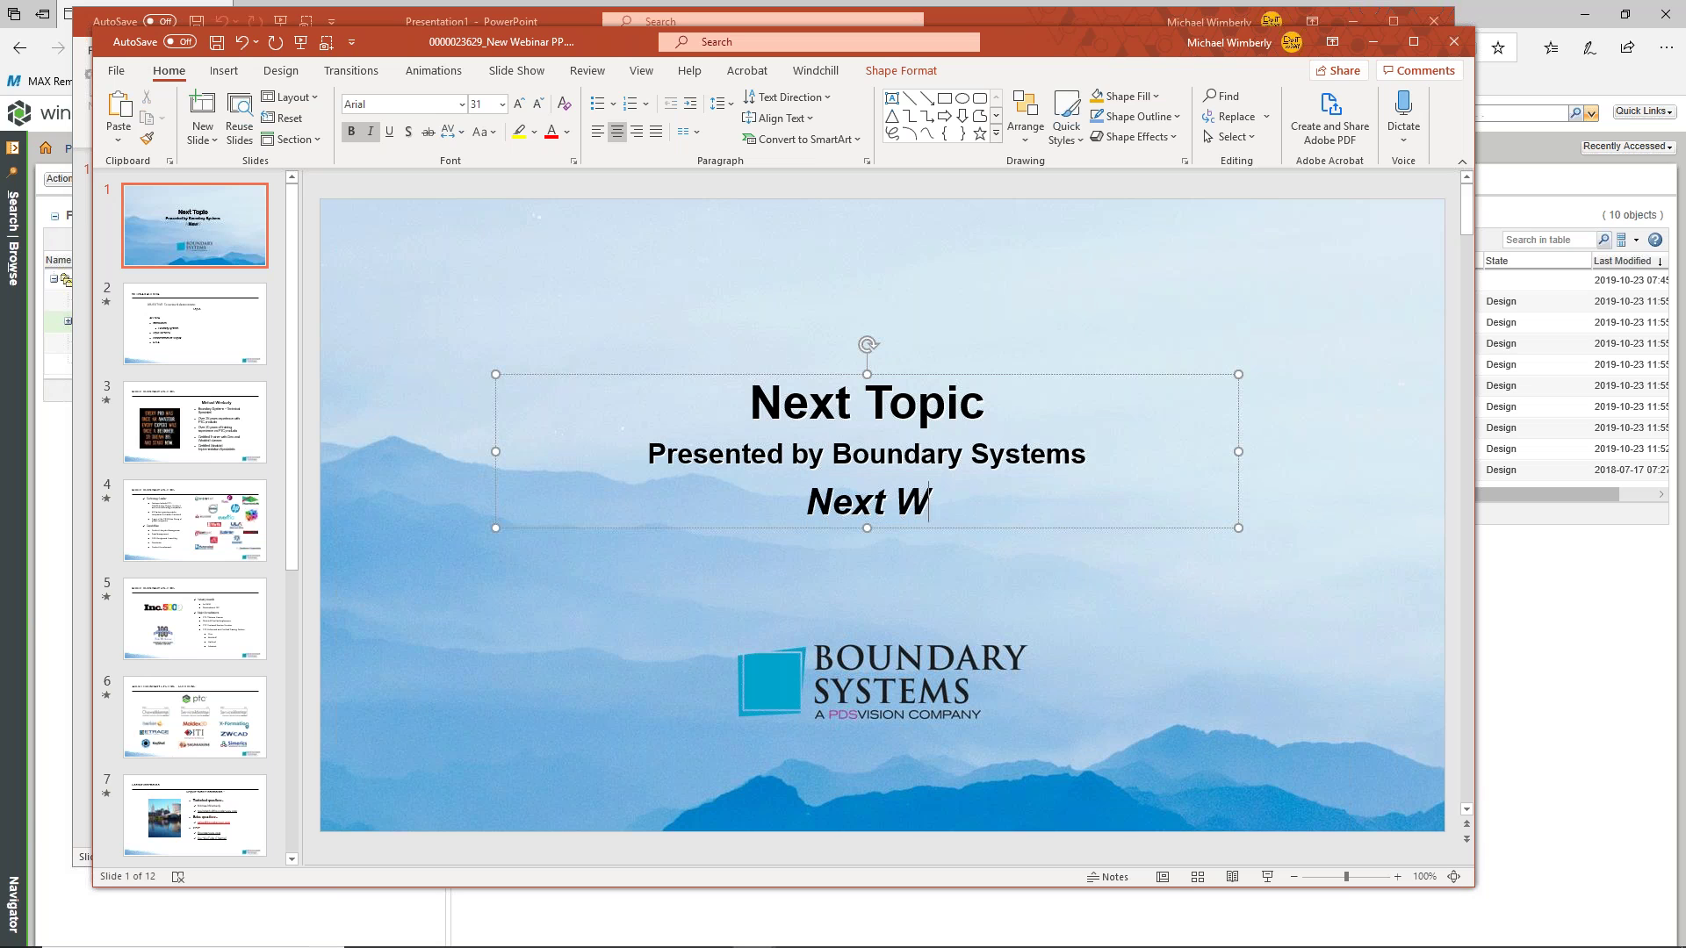
text(ednesday)
click(968, 292)
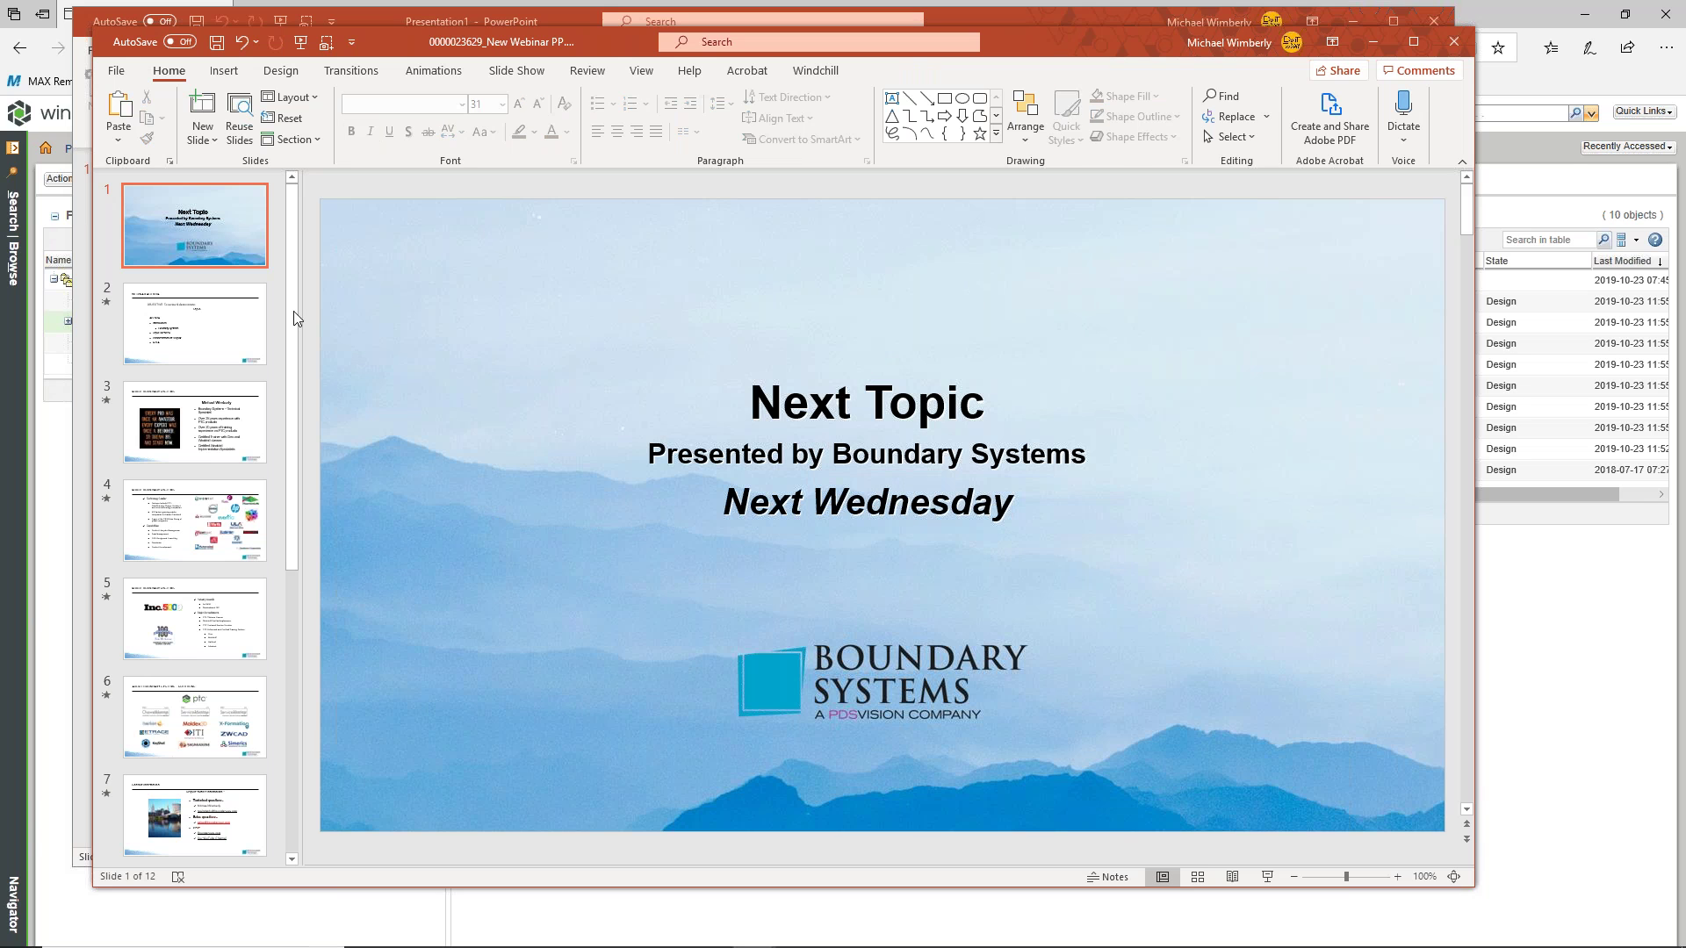
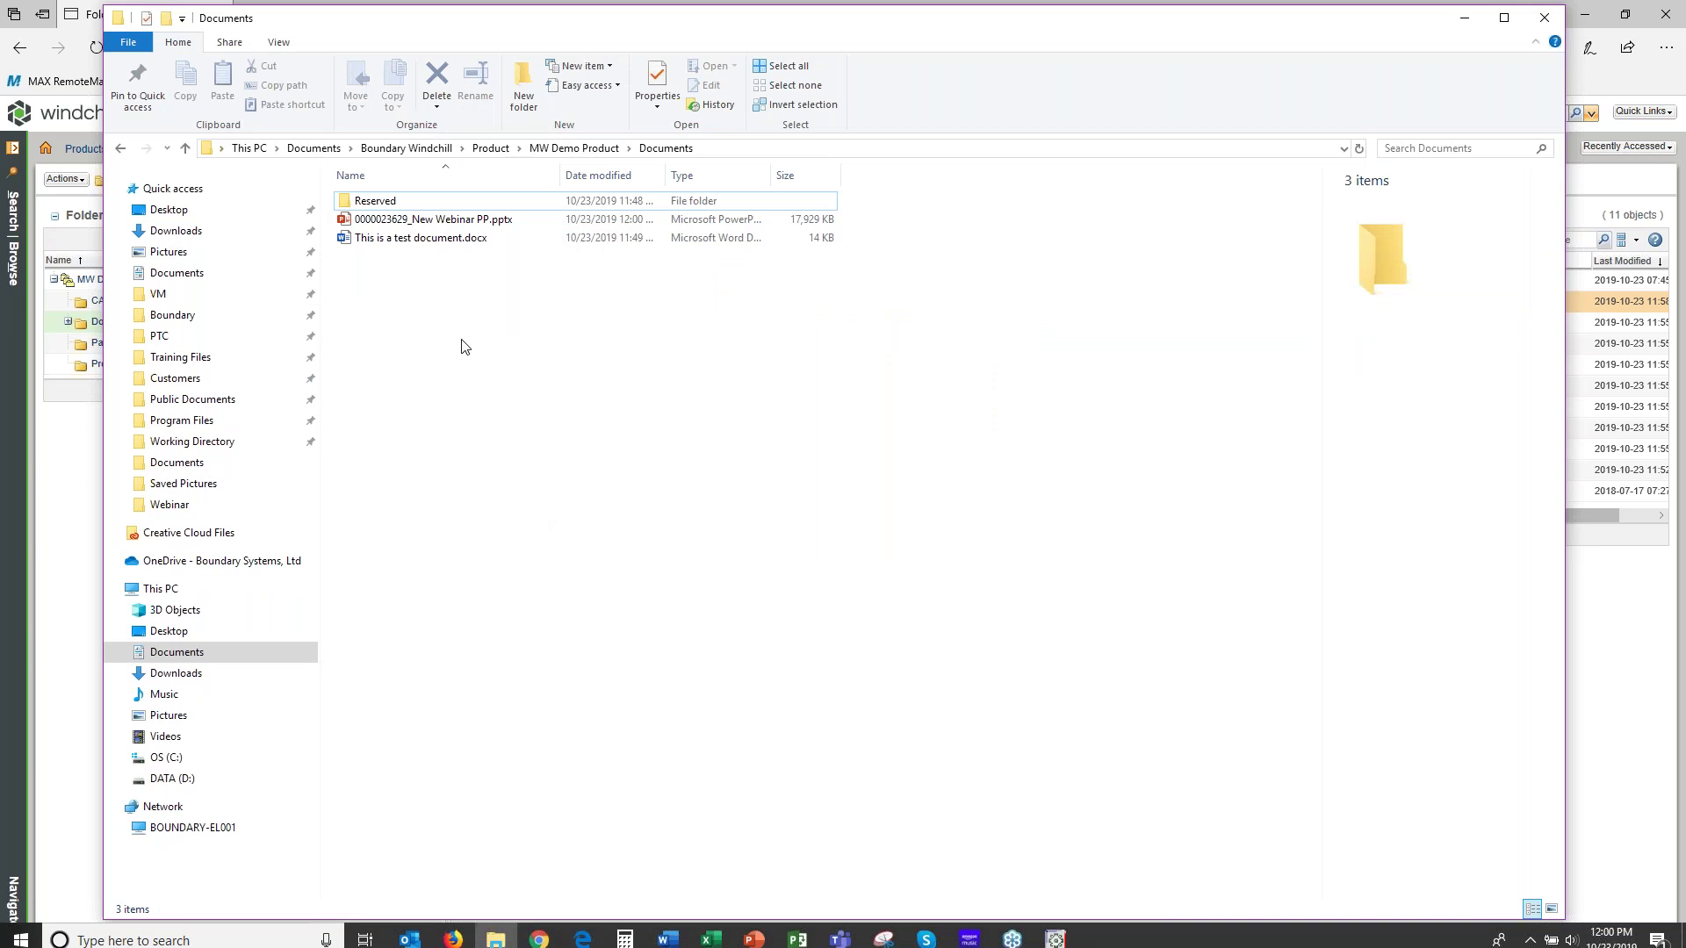
- Confirm the local Documents folder no longer holds the webinar presentation, then minimize File Explorer
click(1464, 18)
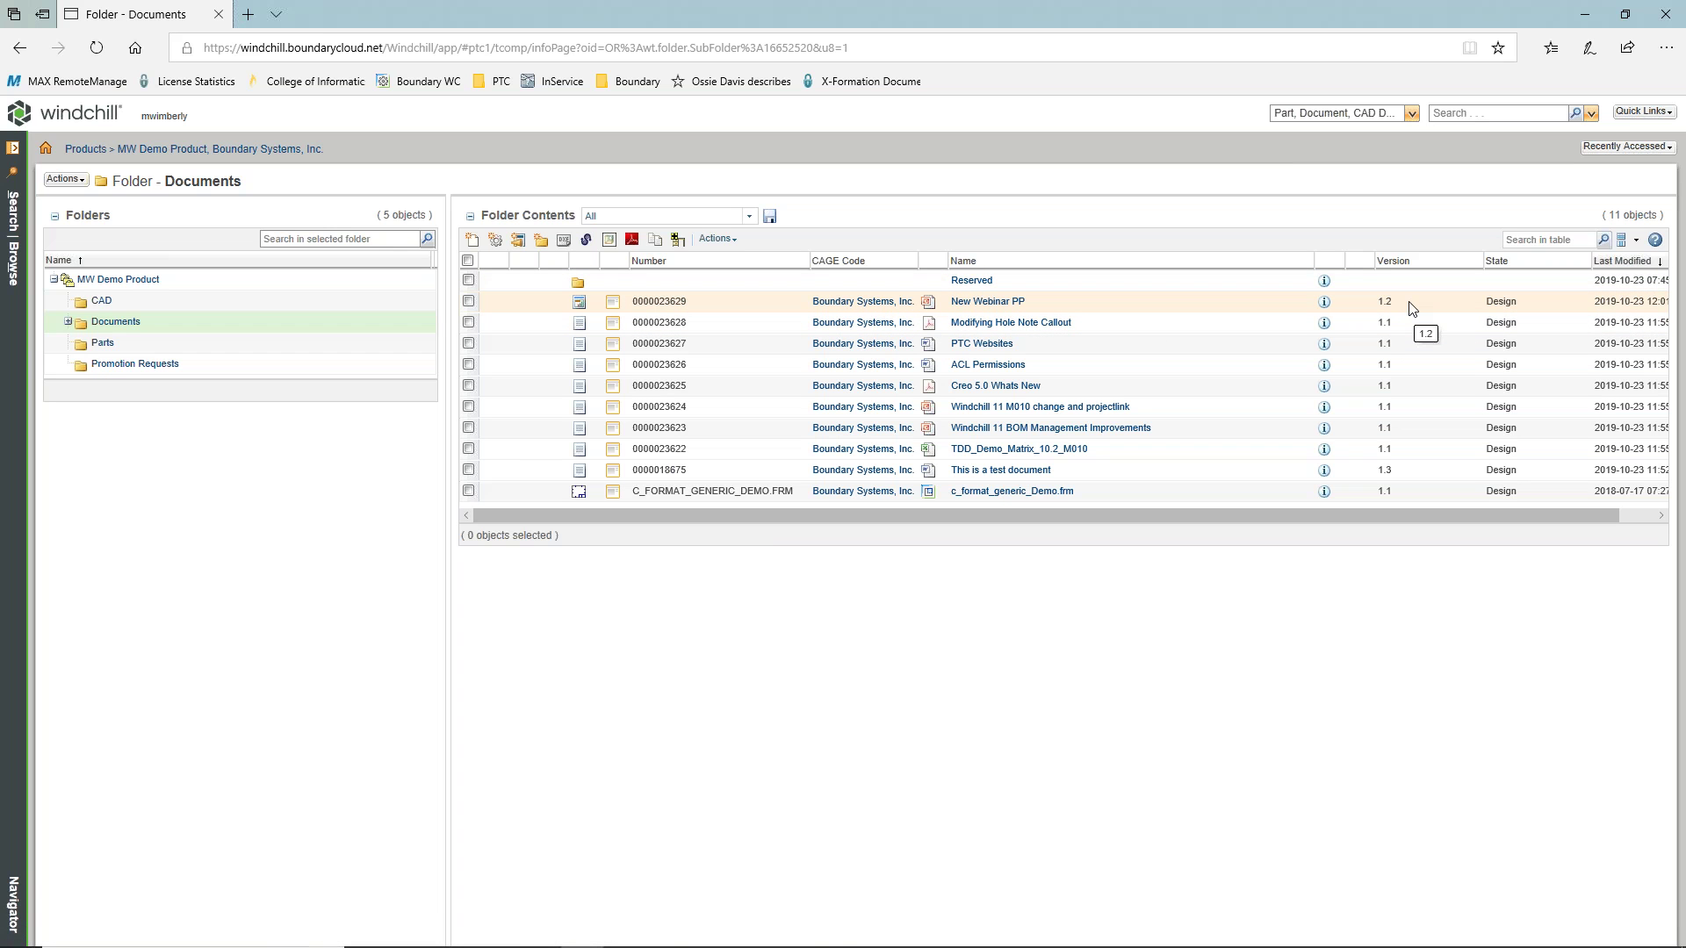
mouse_move(725, 935)
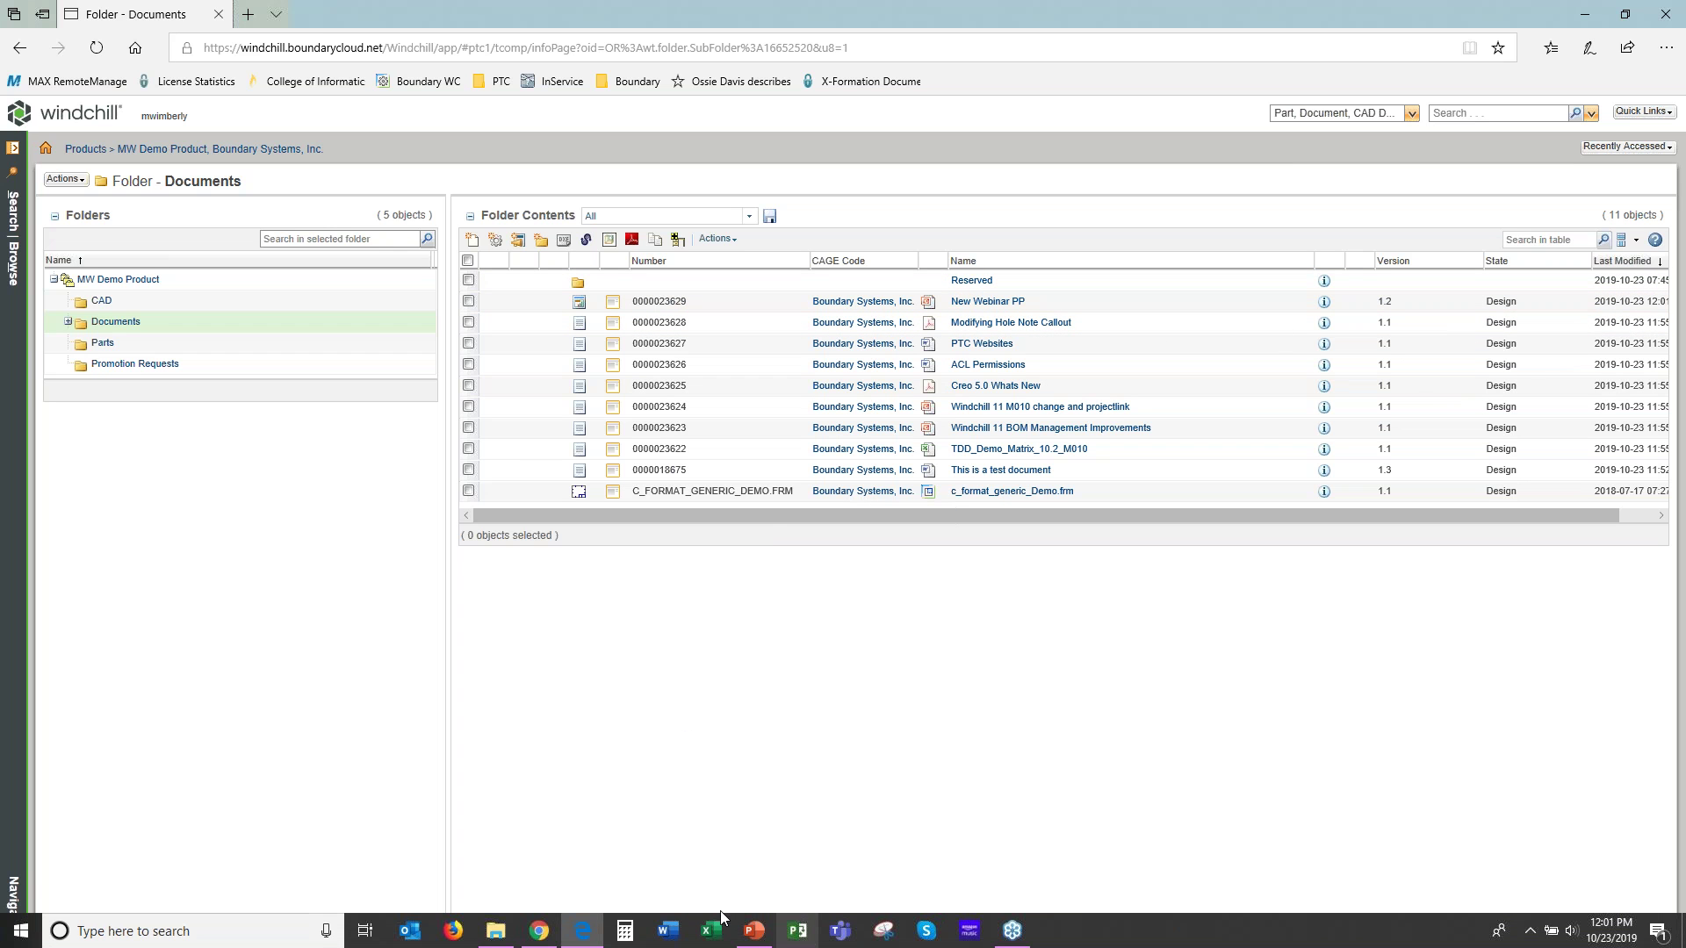
click(497, 932)
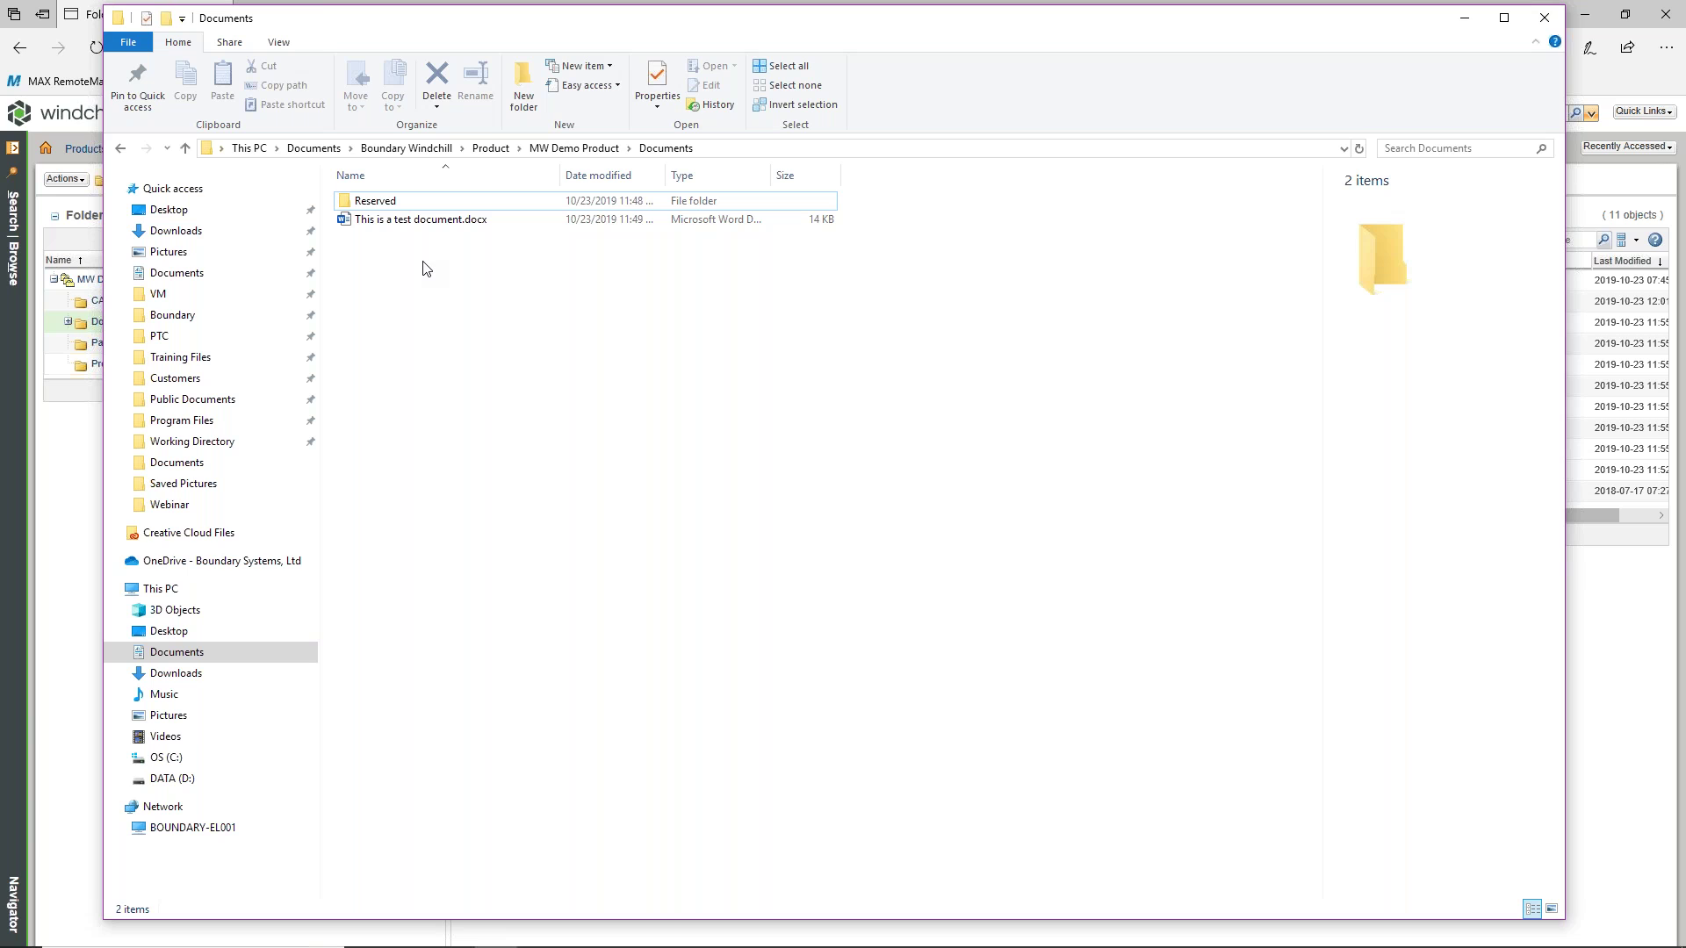
click(1472, 24)
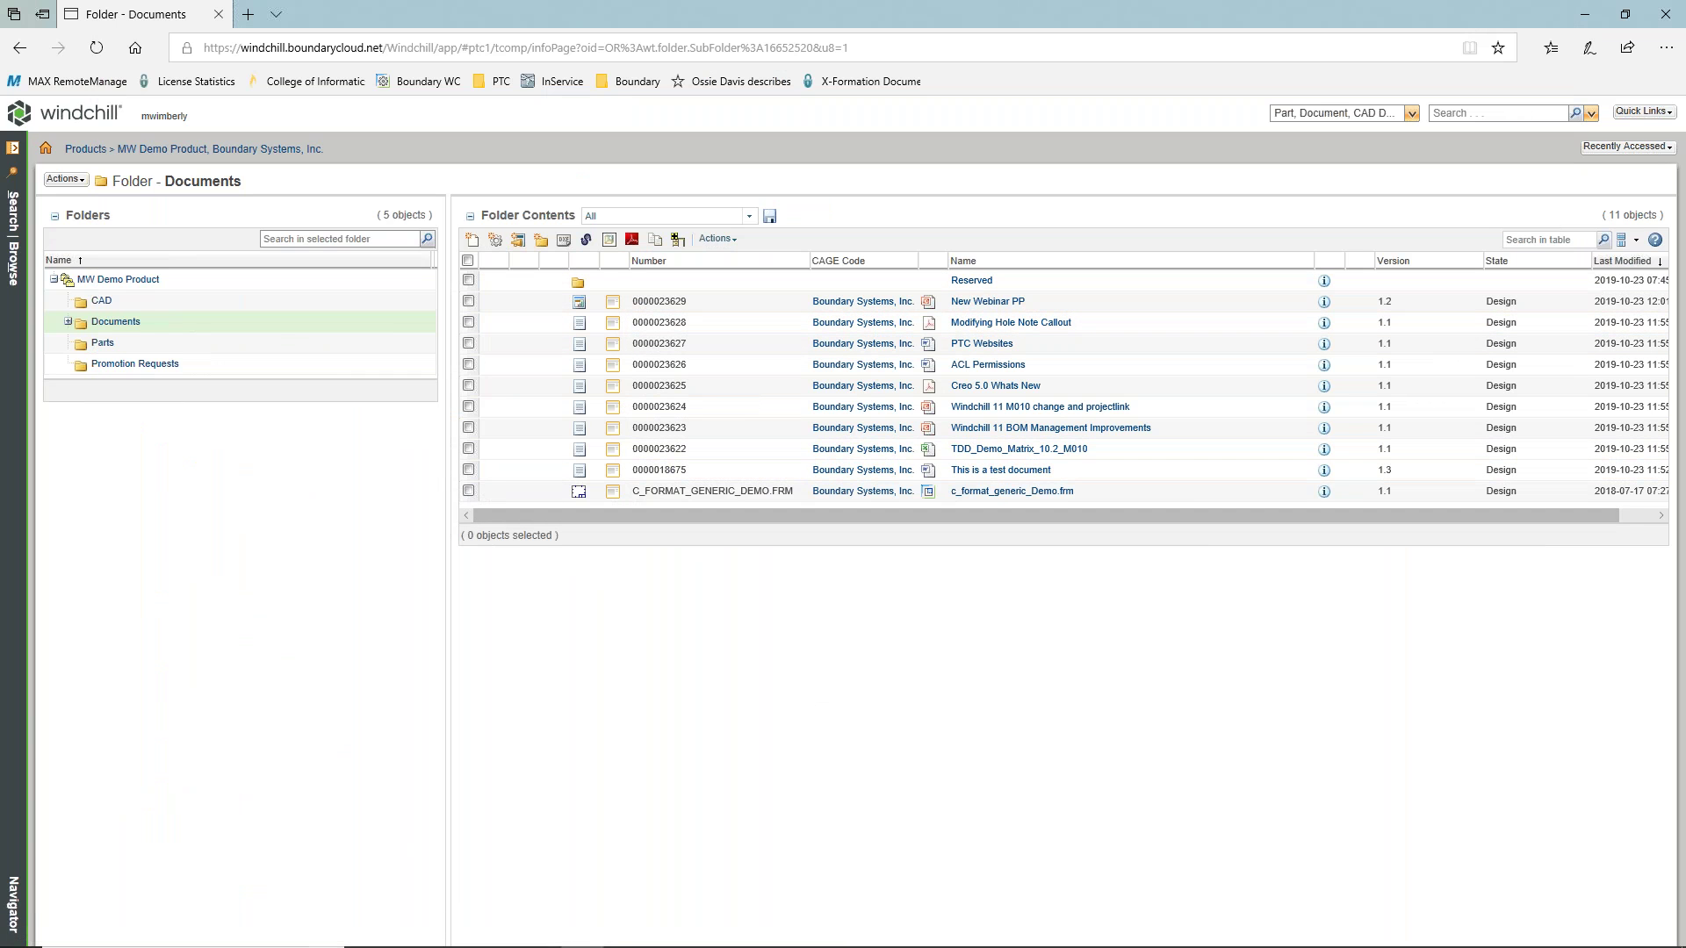
mouse_move(753, 938)
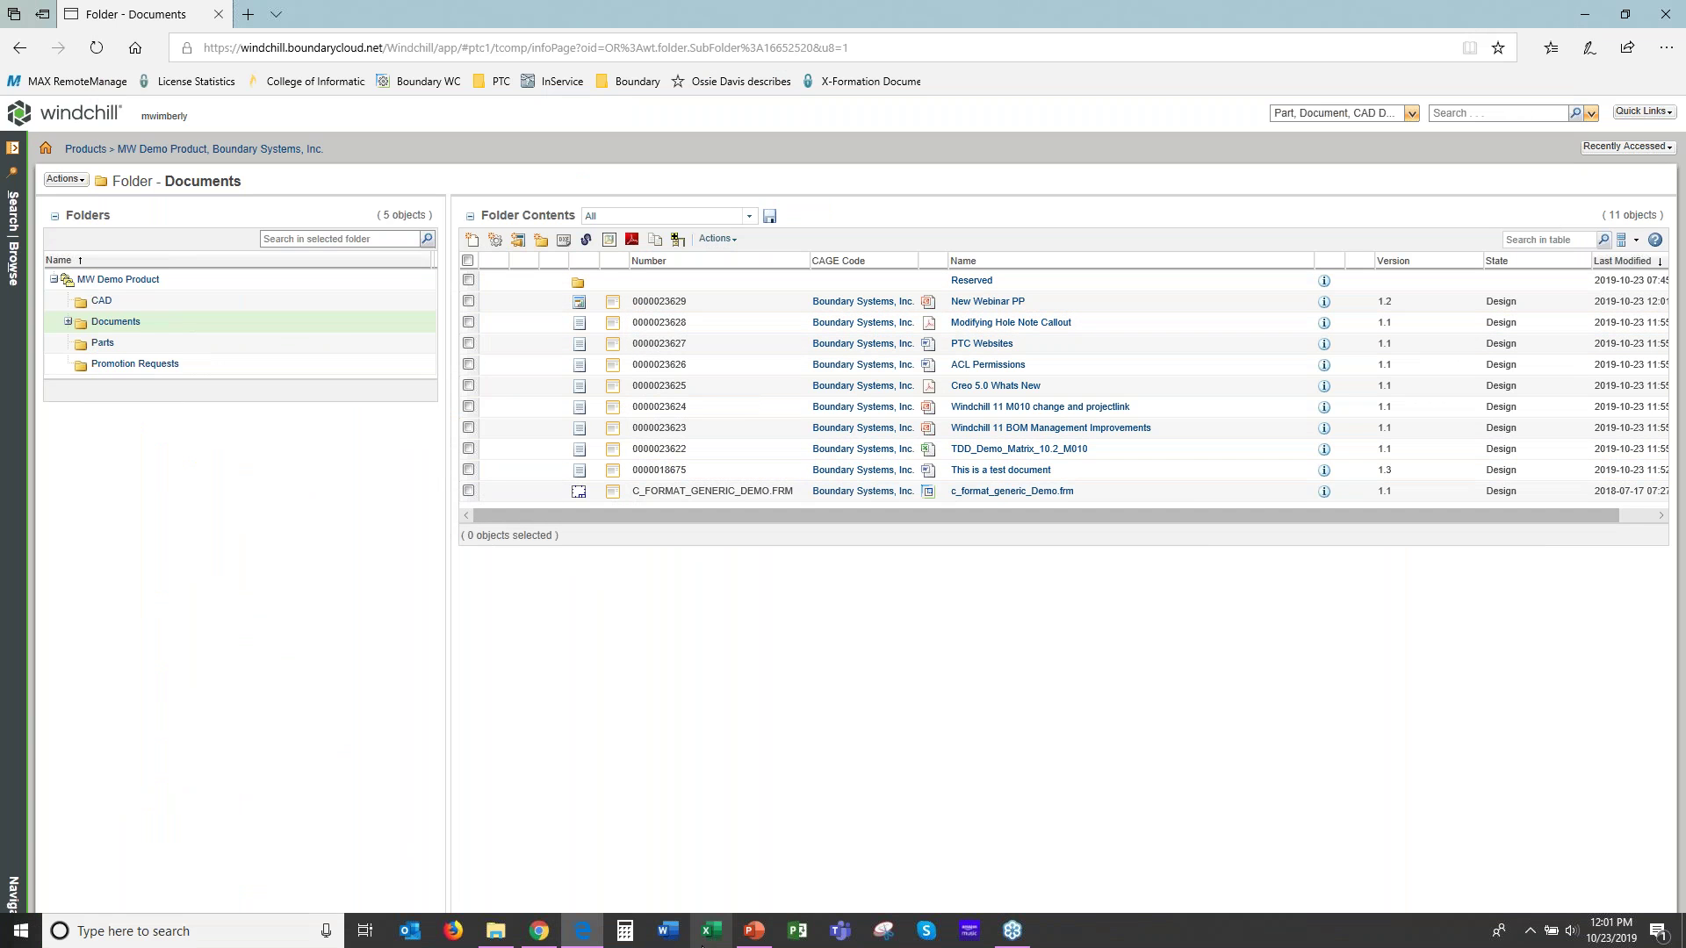
click(753, 932)
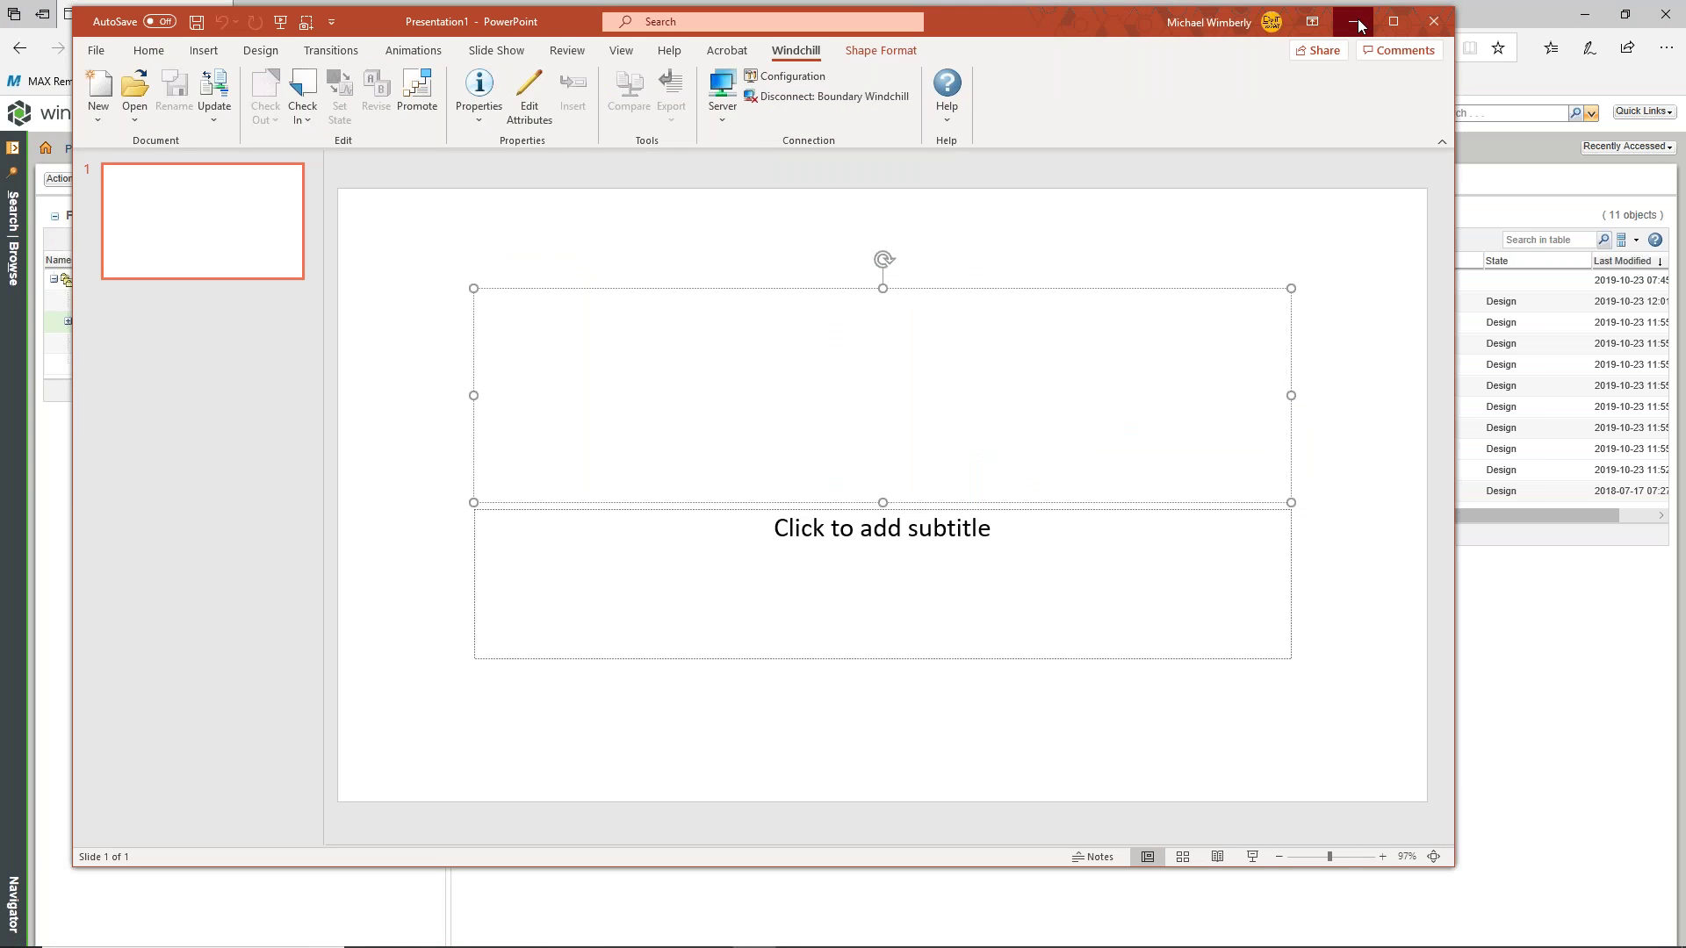
- Minimize PowerPoint and list MW Demo Product's Templates from the Browse navigator, showing Document Templates
click(1354, 22)
mouse_move(711, 936)
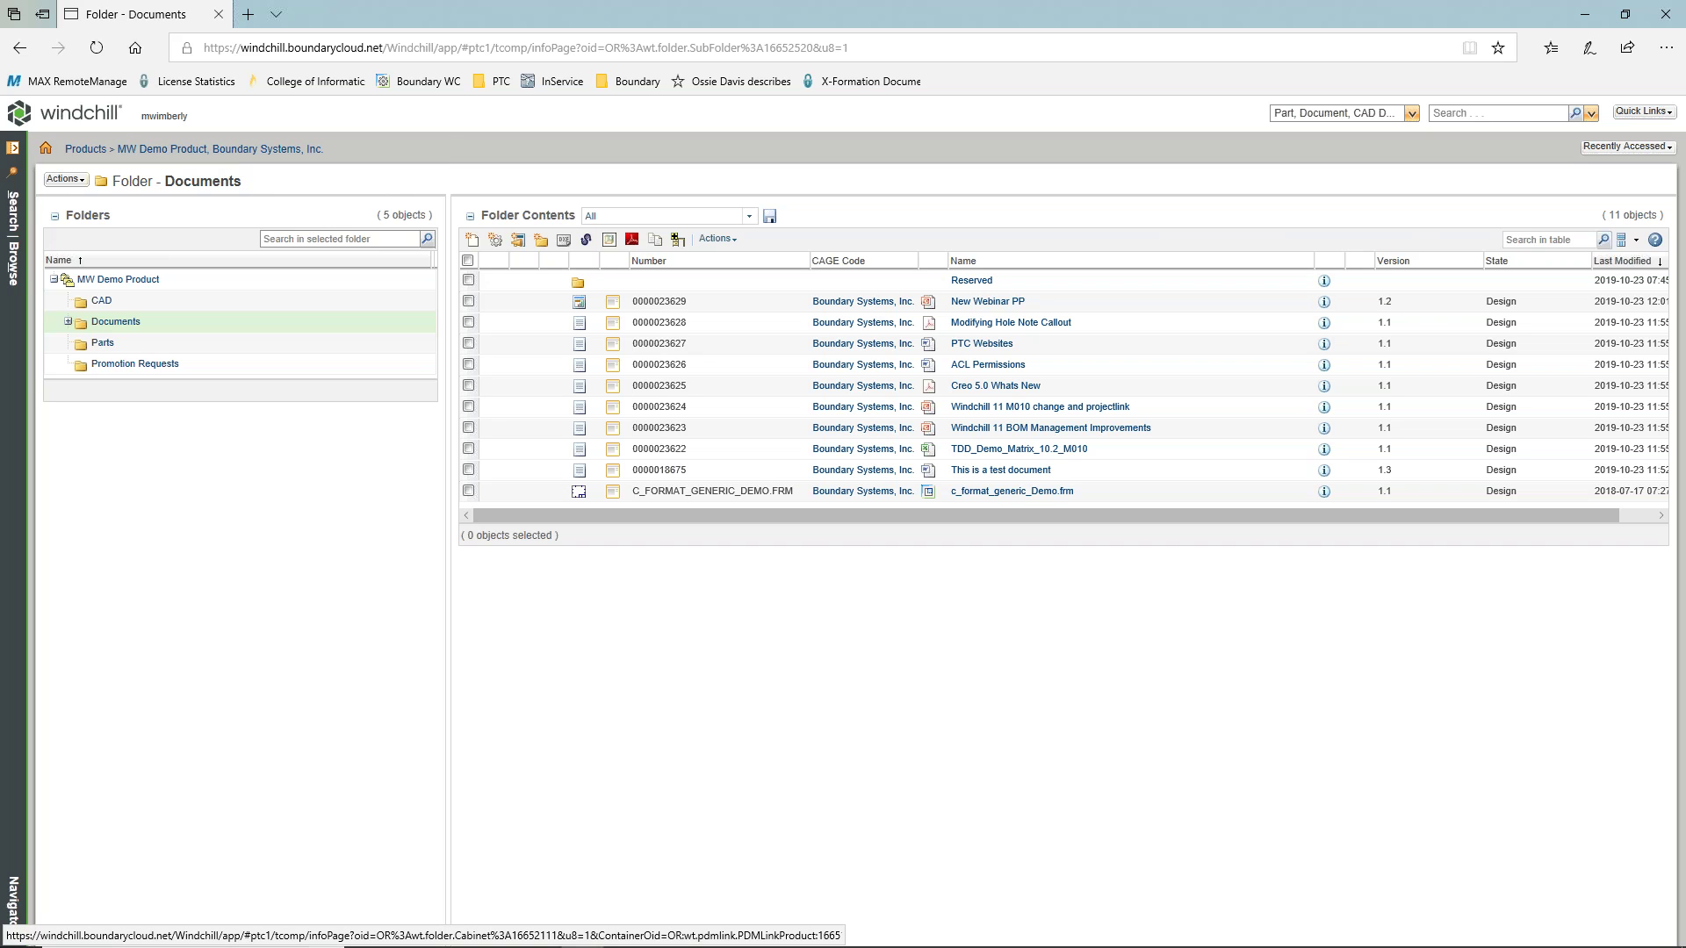
click(15, 272)
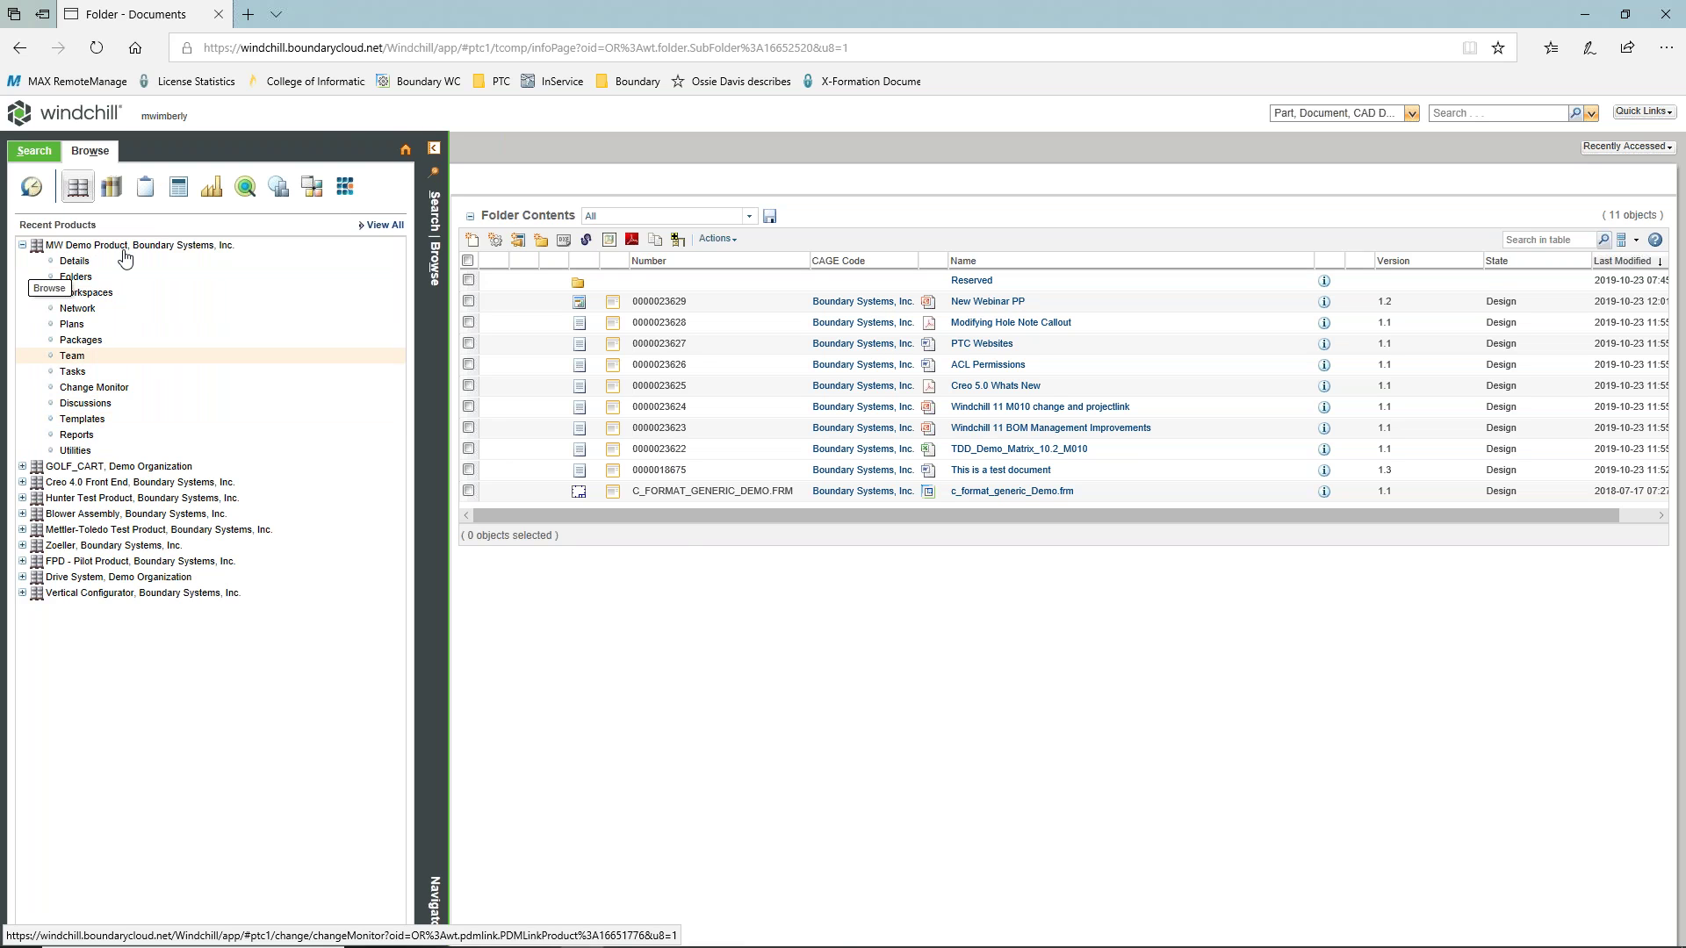
click(81, 419)
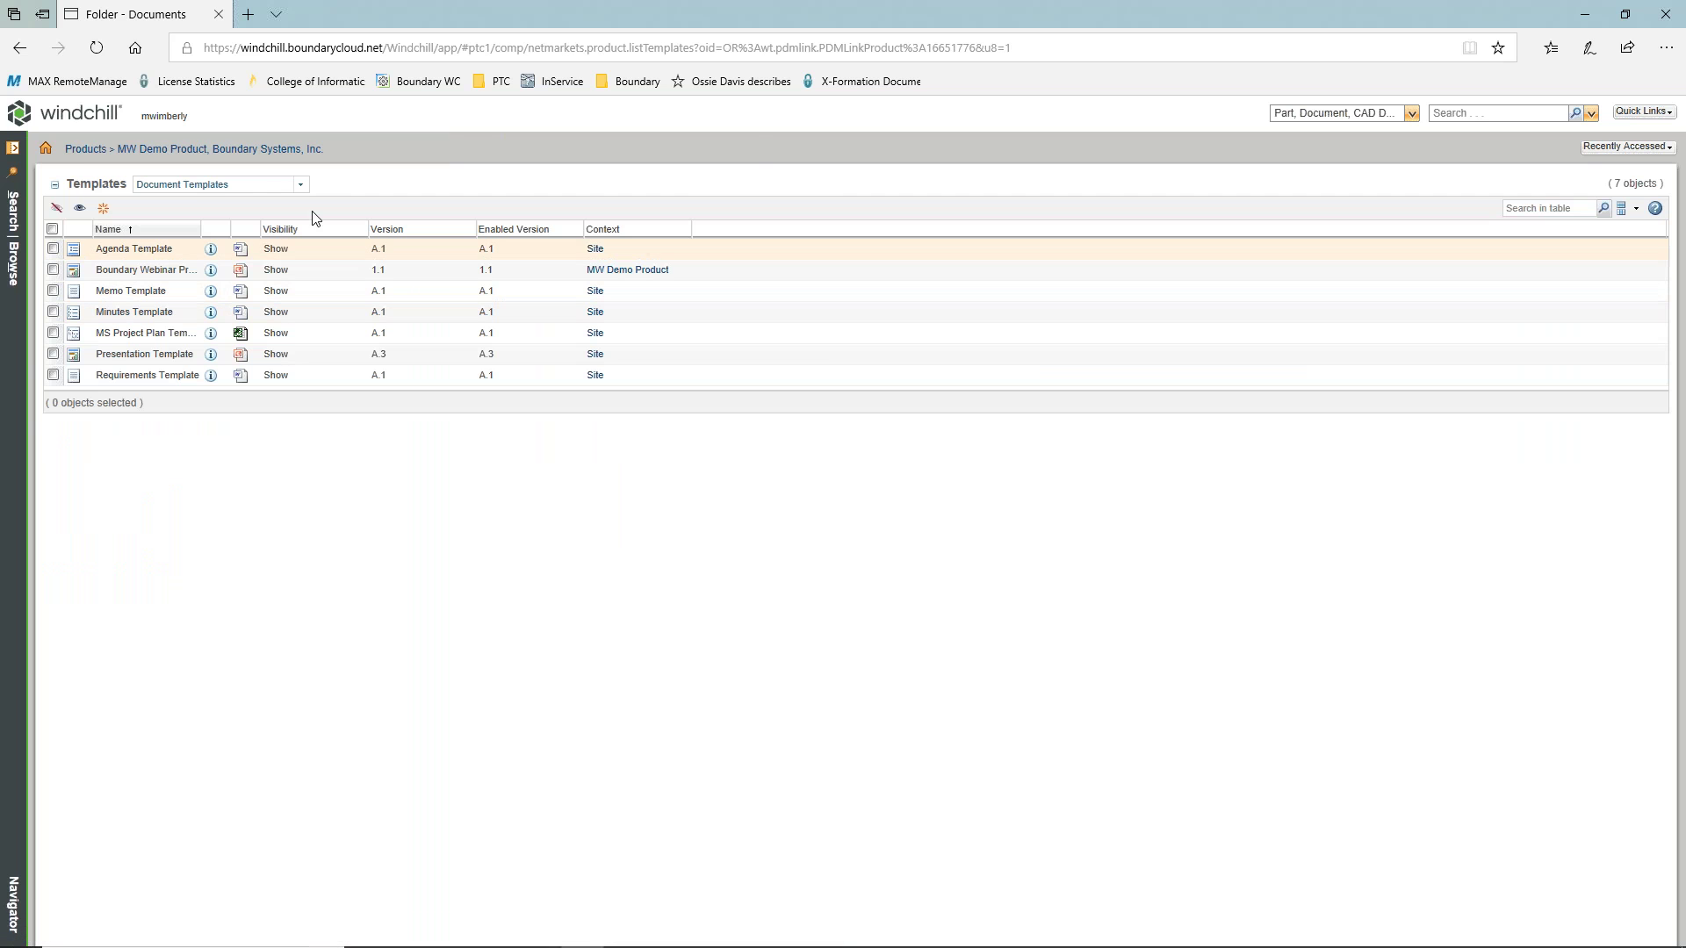
click(301, 185)
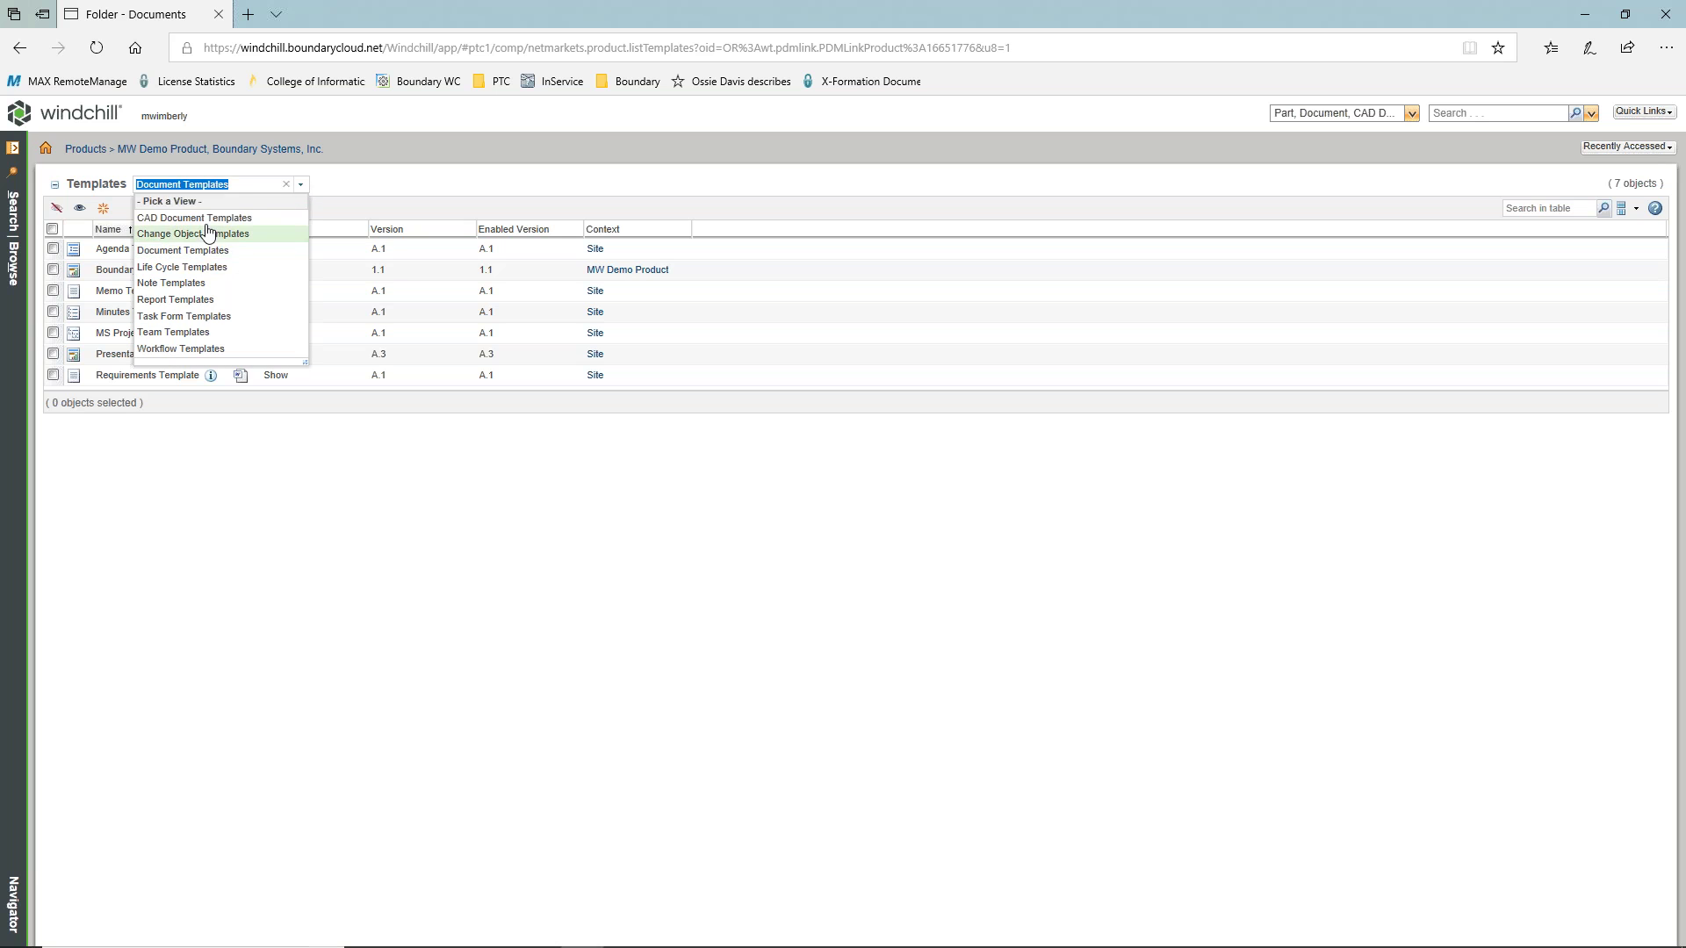
click(380, 194)
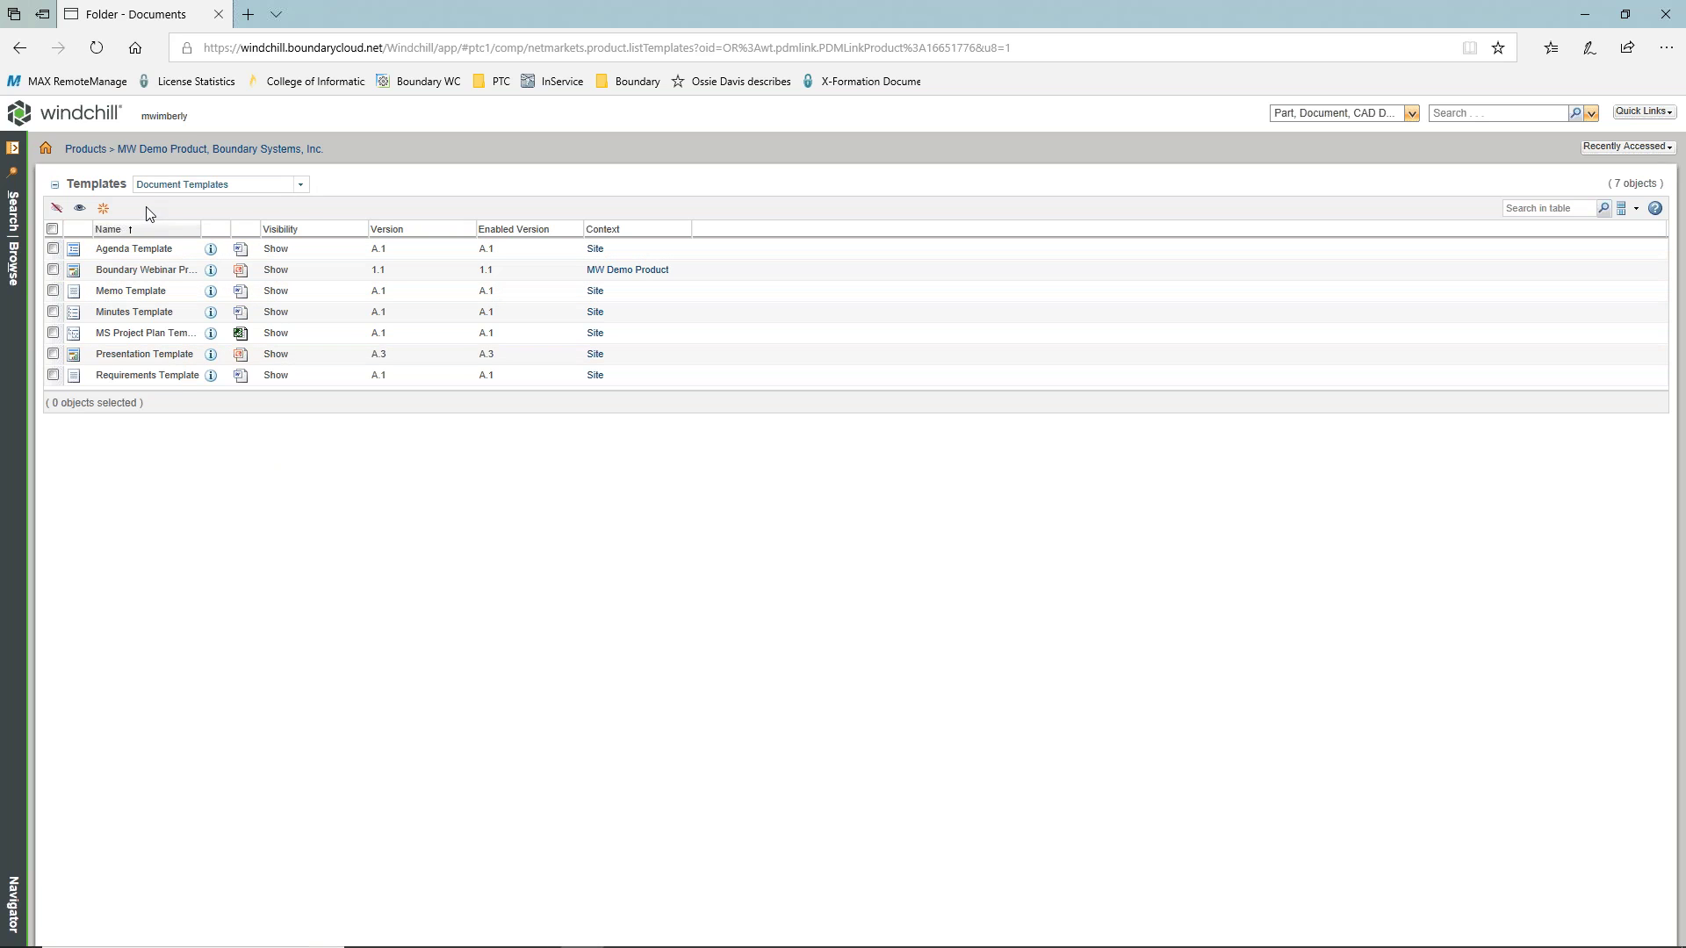
- Create a Document-type template from the Desktop file Windchill Health Check Report Template.docx
click(104, 209)
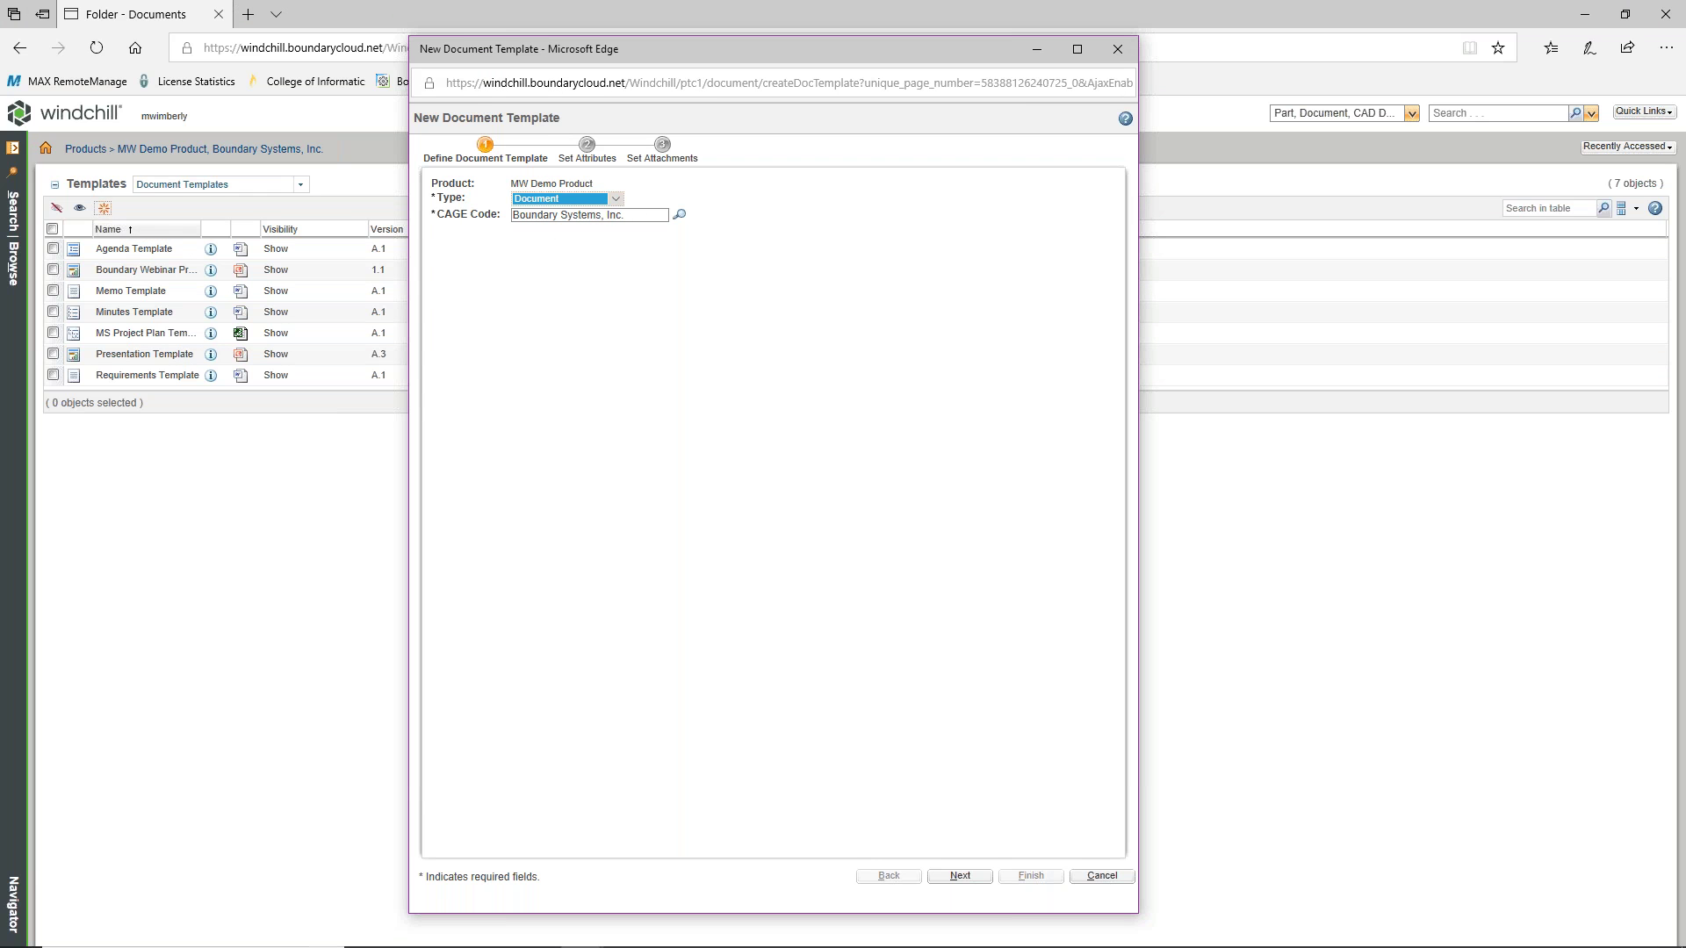
click(613, 200)
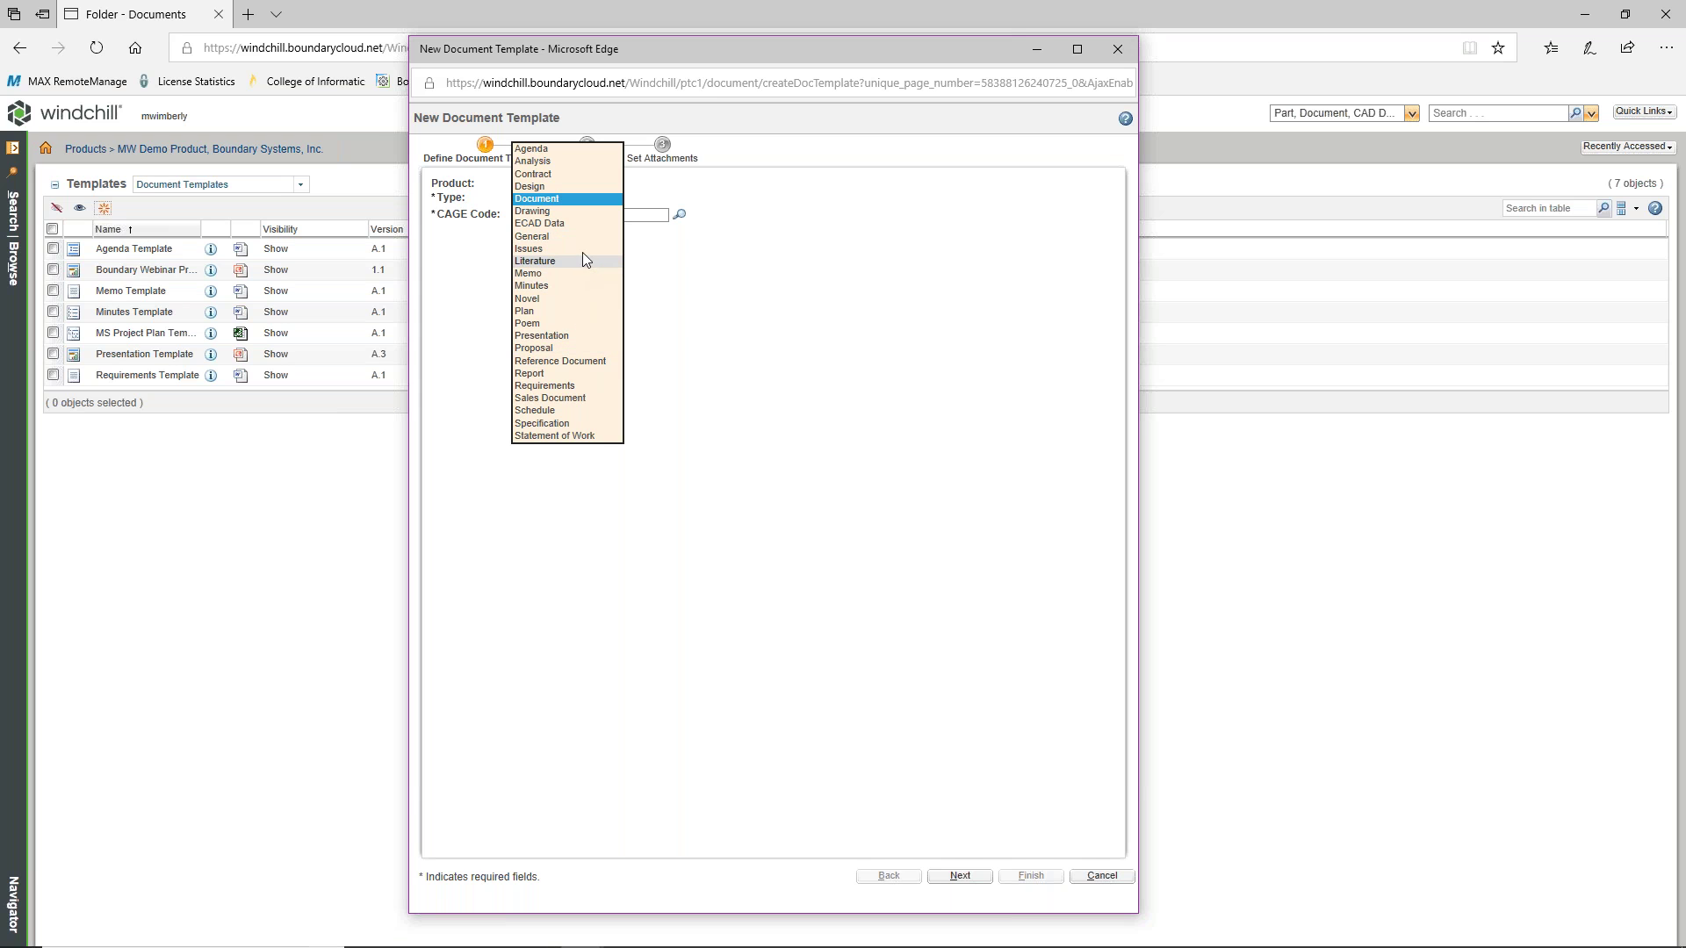
click(571, 199)
click(959, 875)
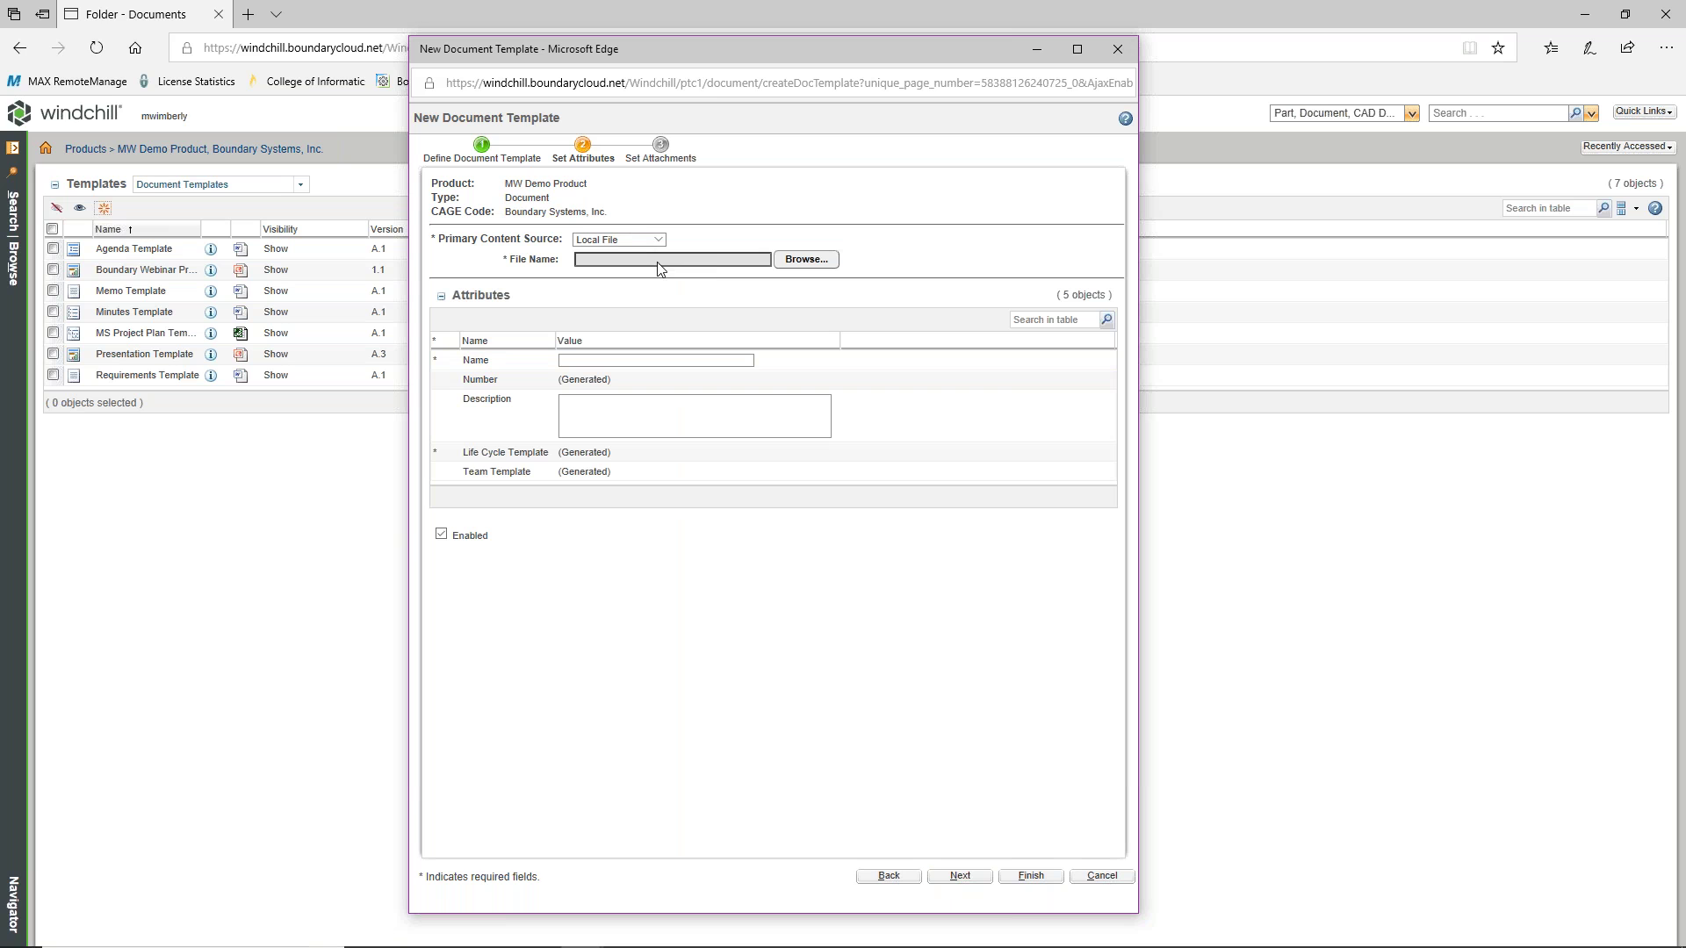
click(801, 261)
click(801, 258)
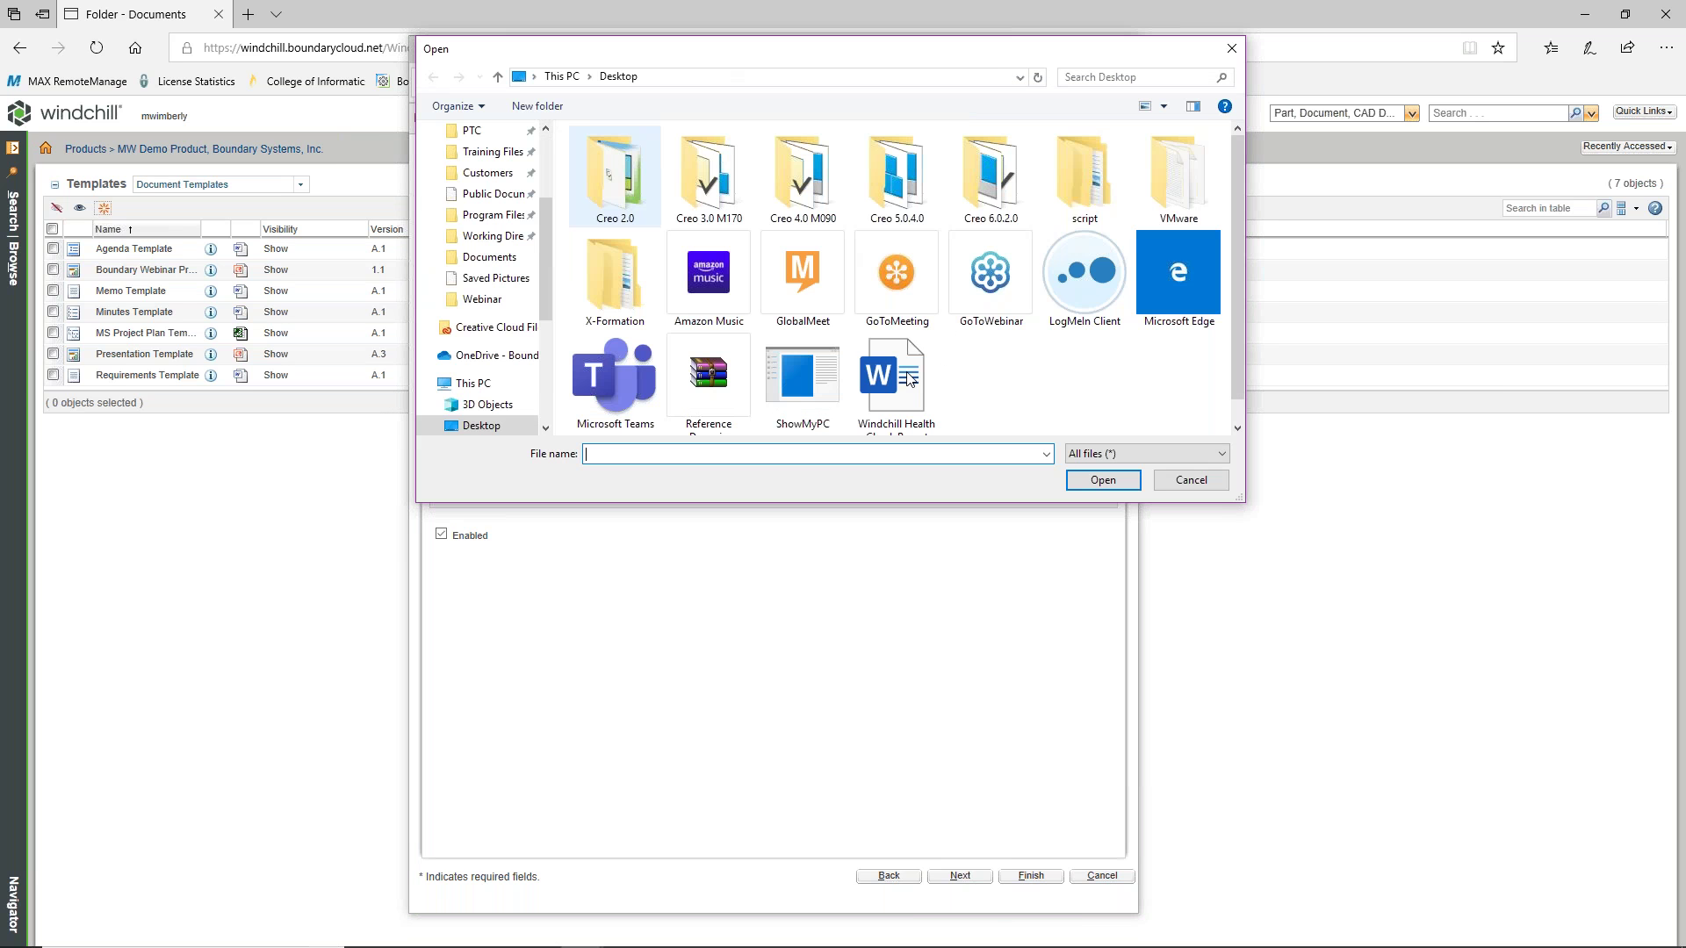
click(905, 380)
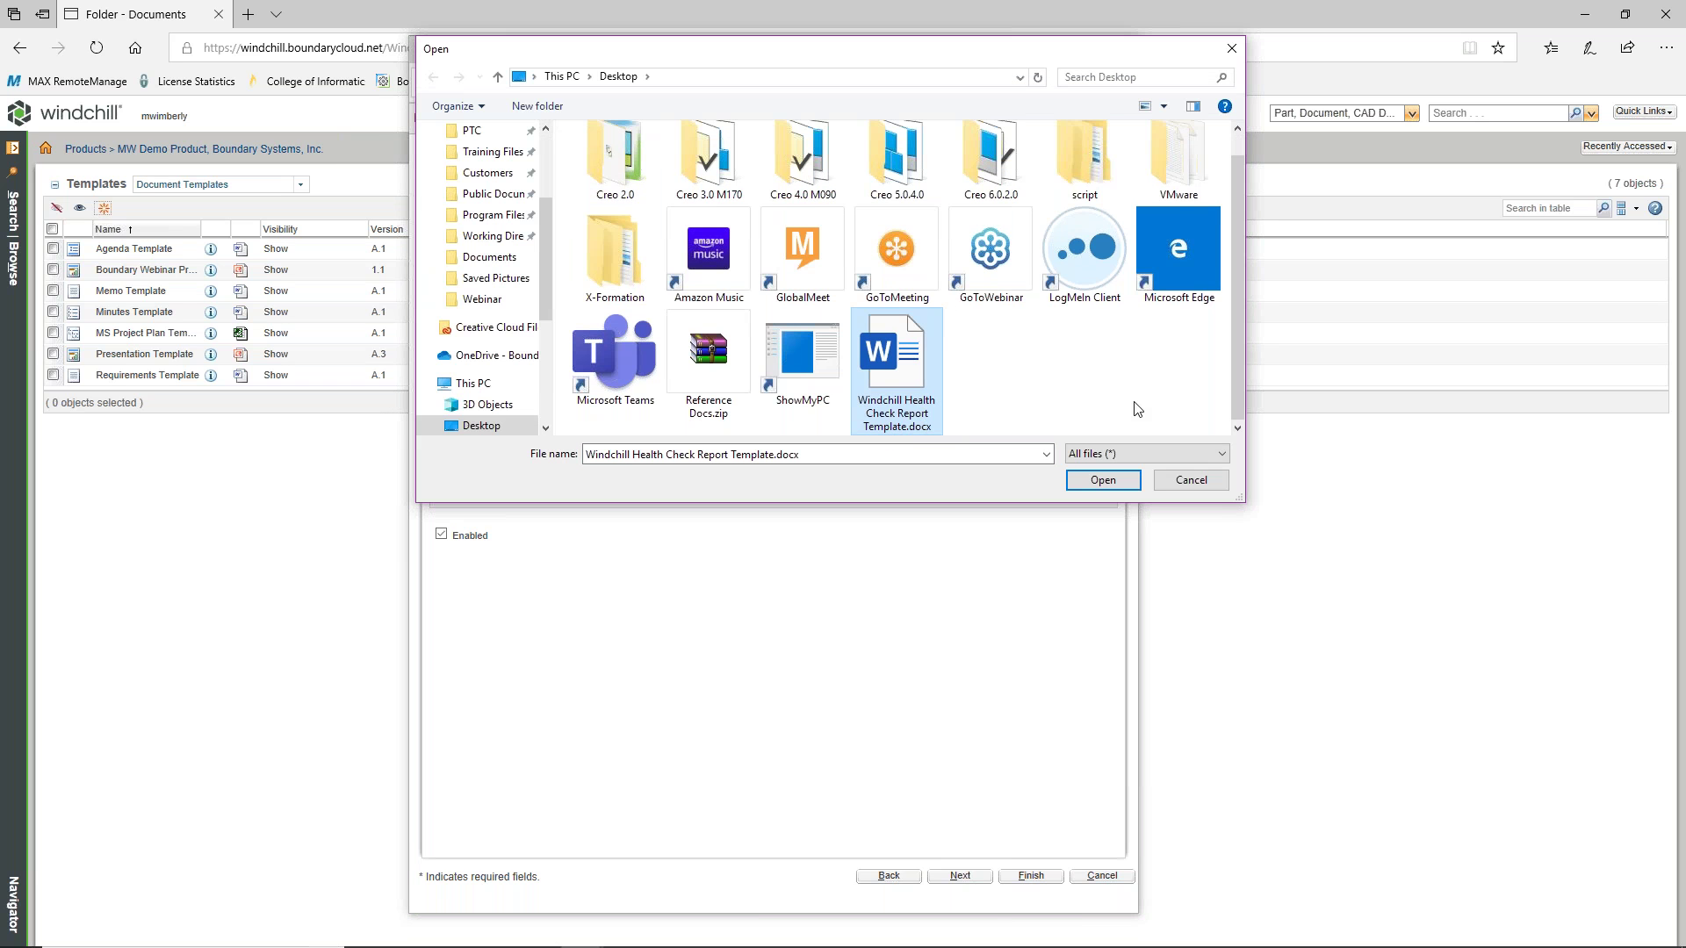
click(1102, 481)
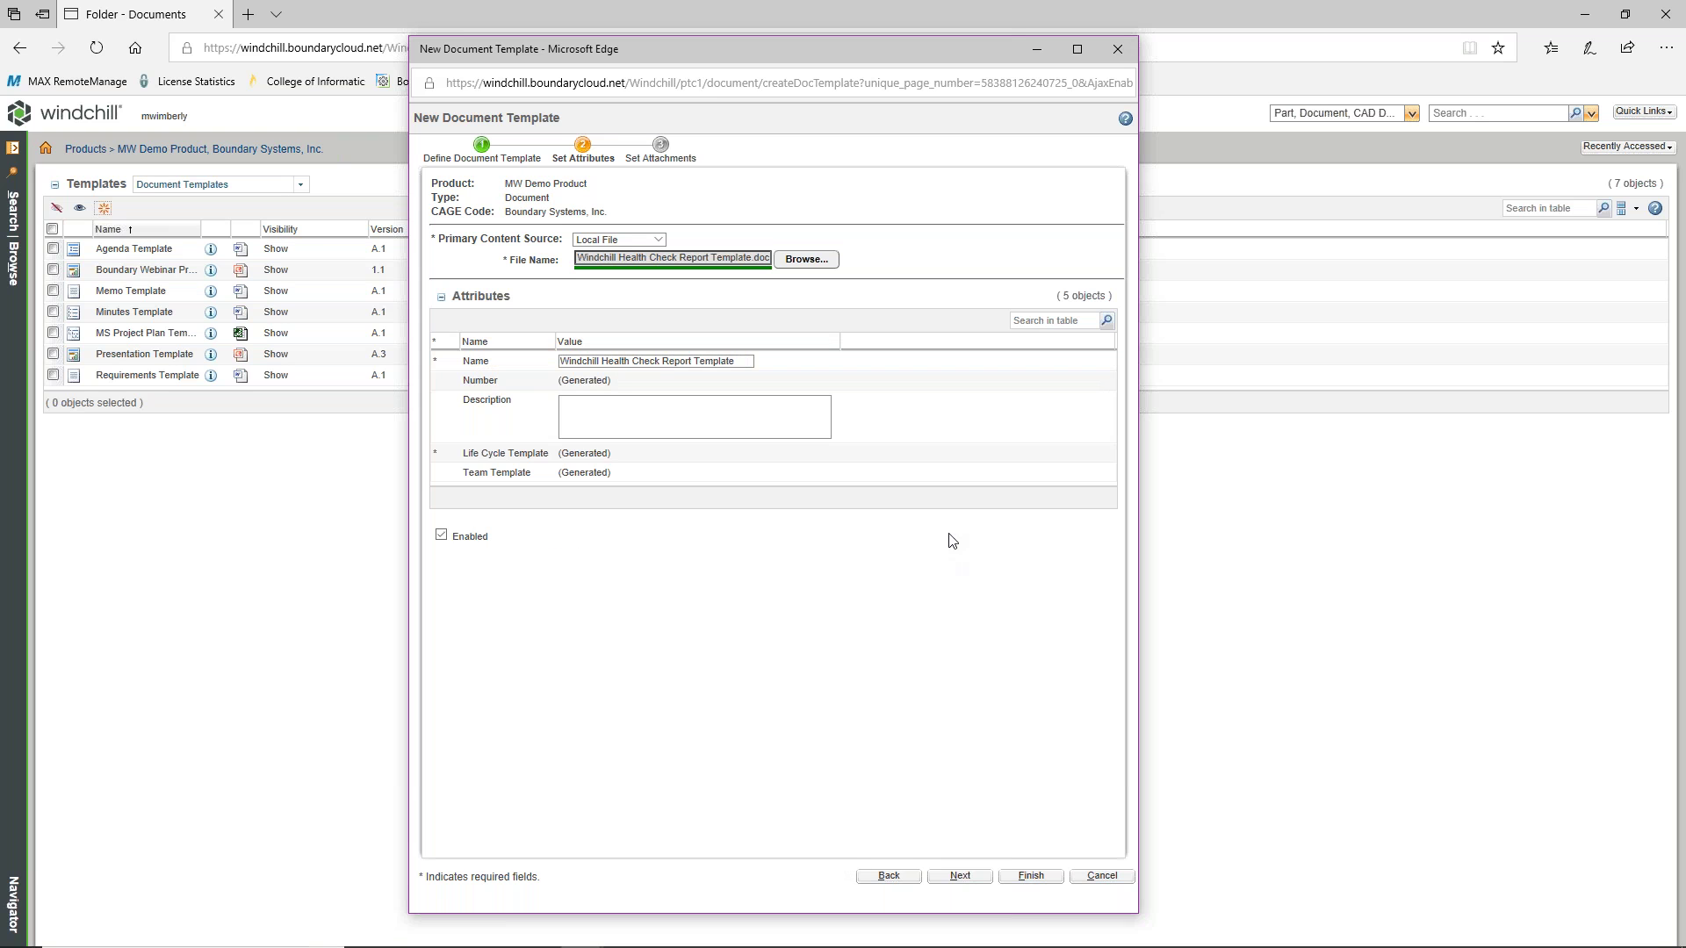
click(661, 147)
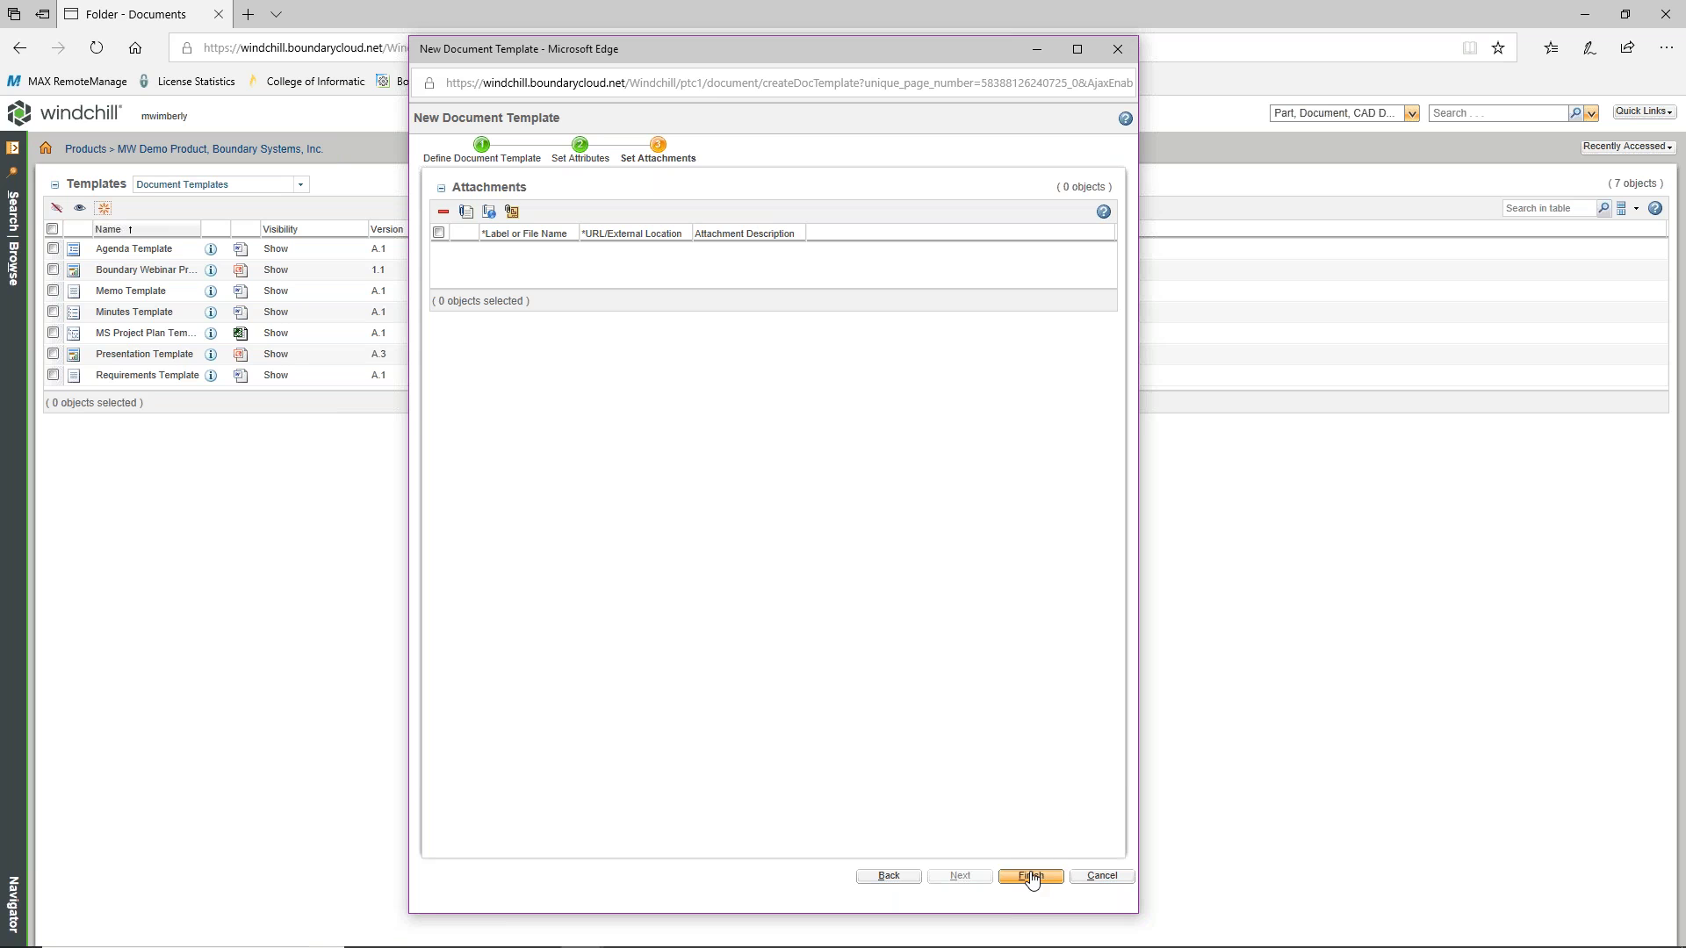
click(1031, 876)
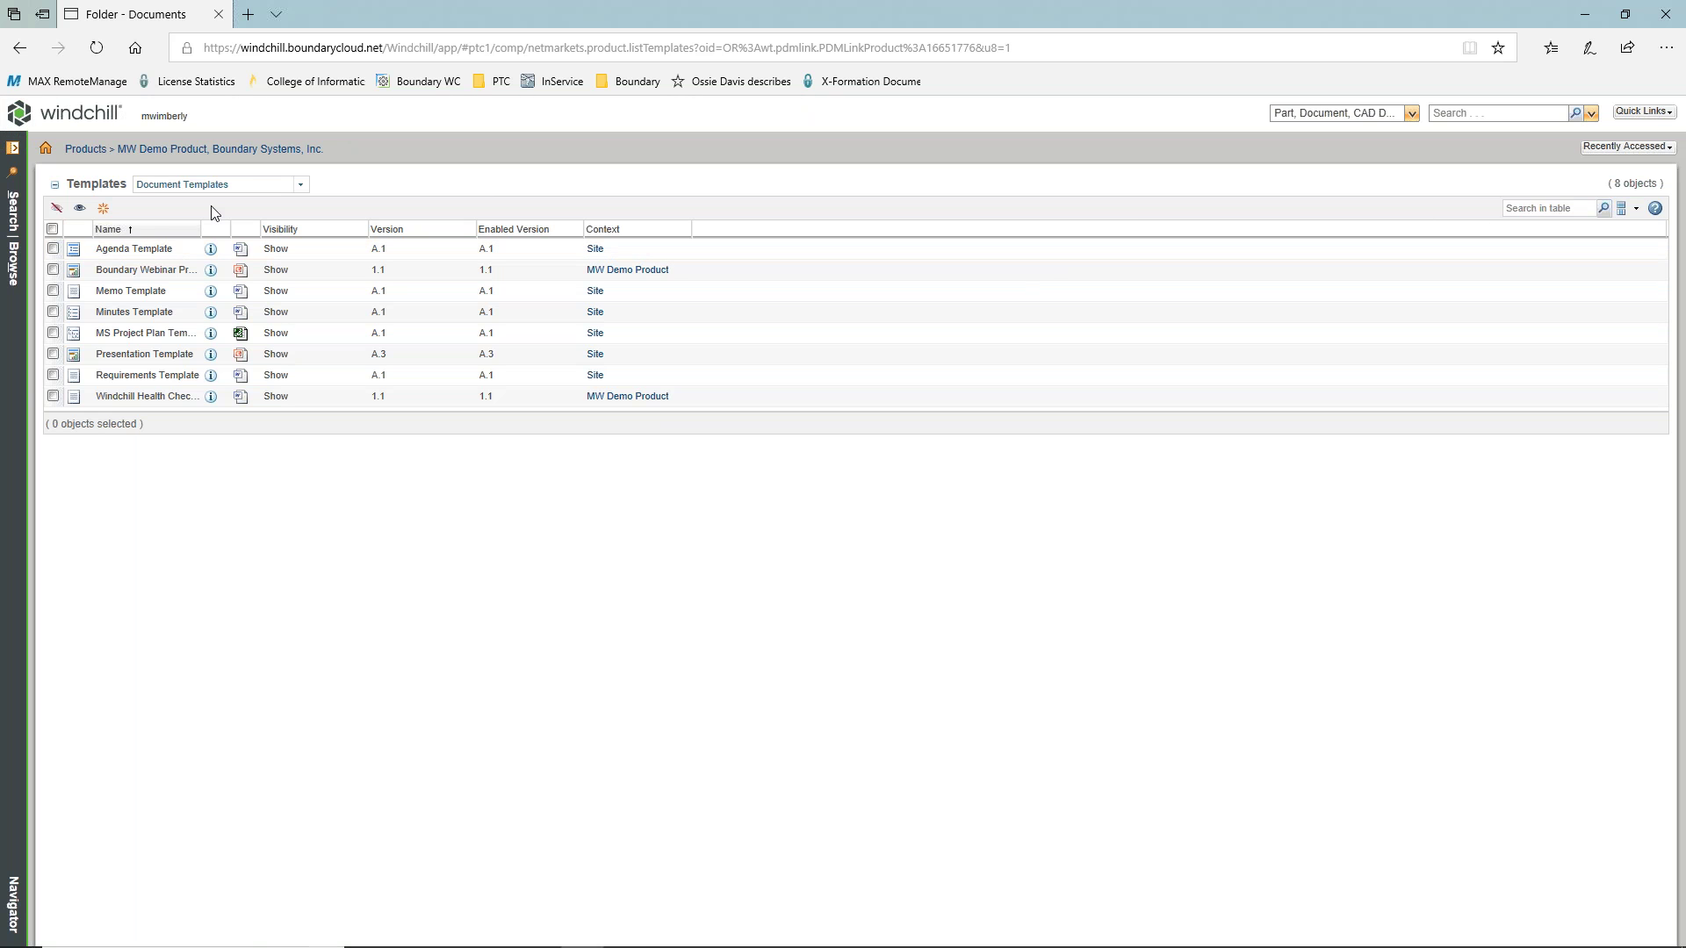
- In MW Demo Product's Documents folder, start a new document, then cancel it without picking a template
click(250, 151)
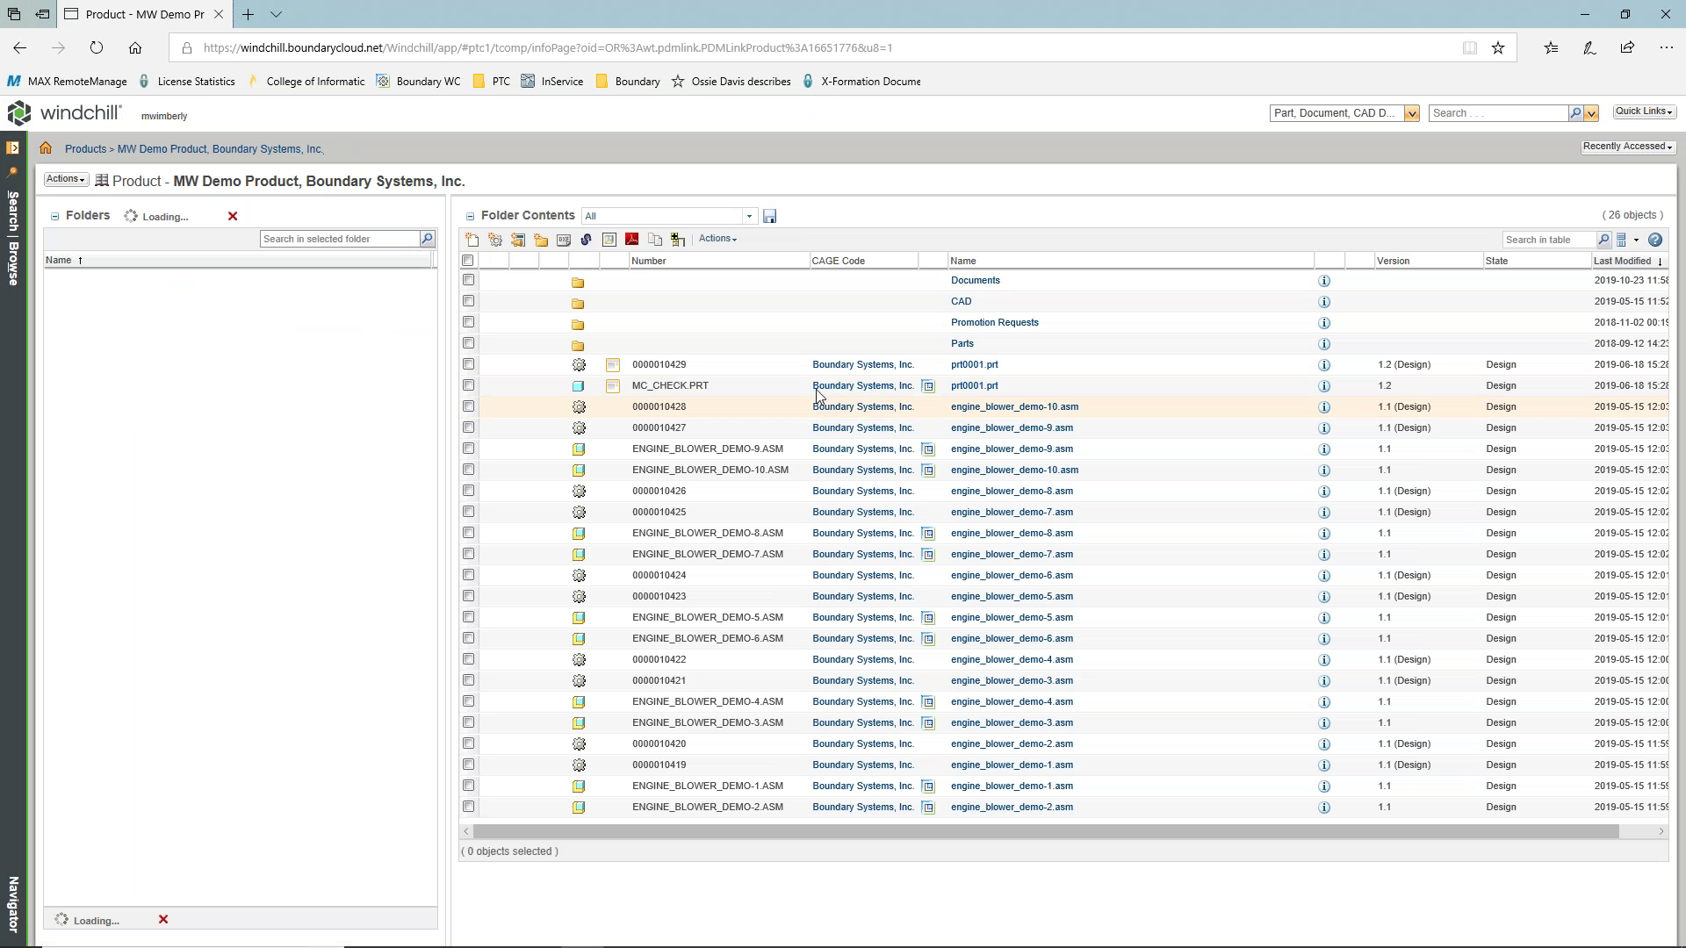
click(975, 280)
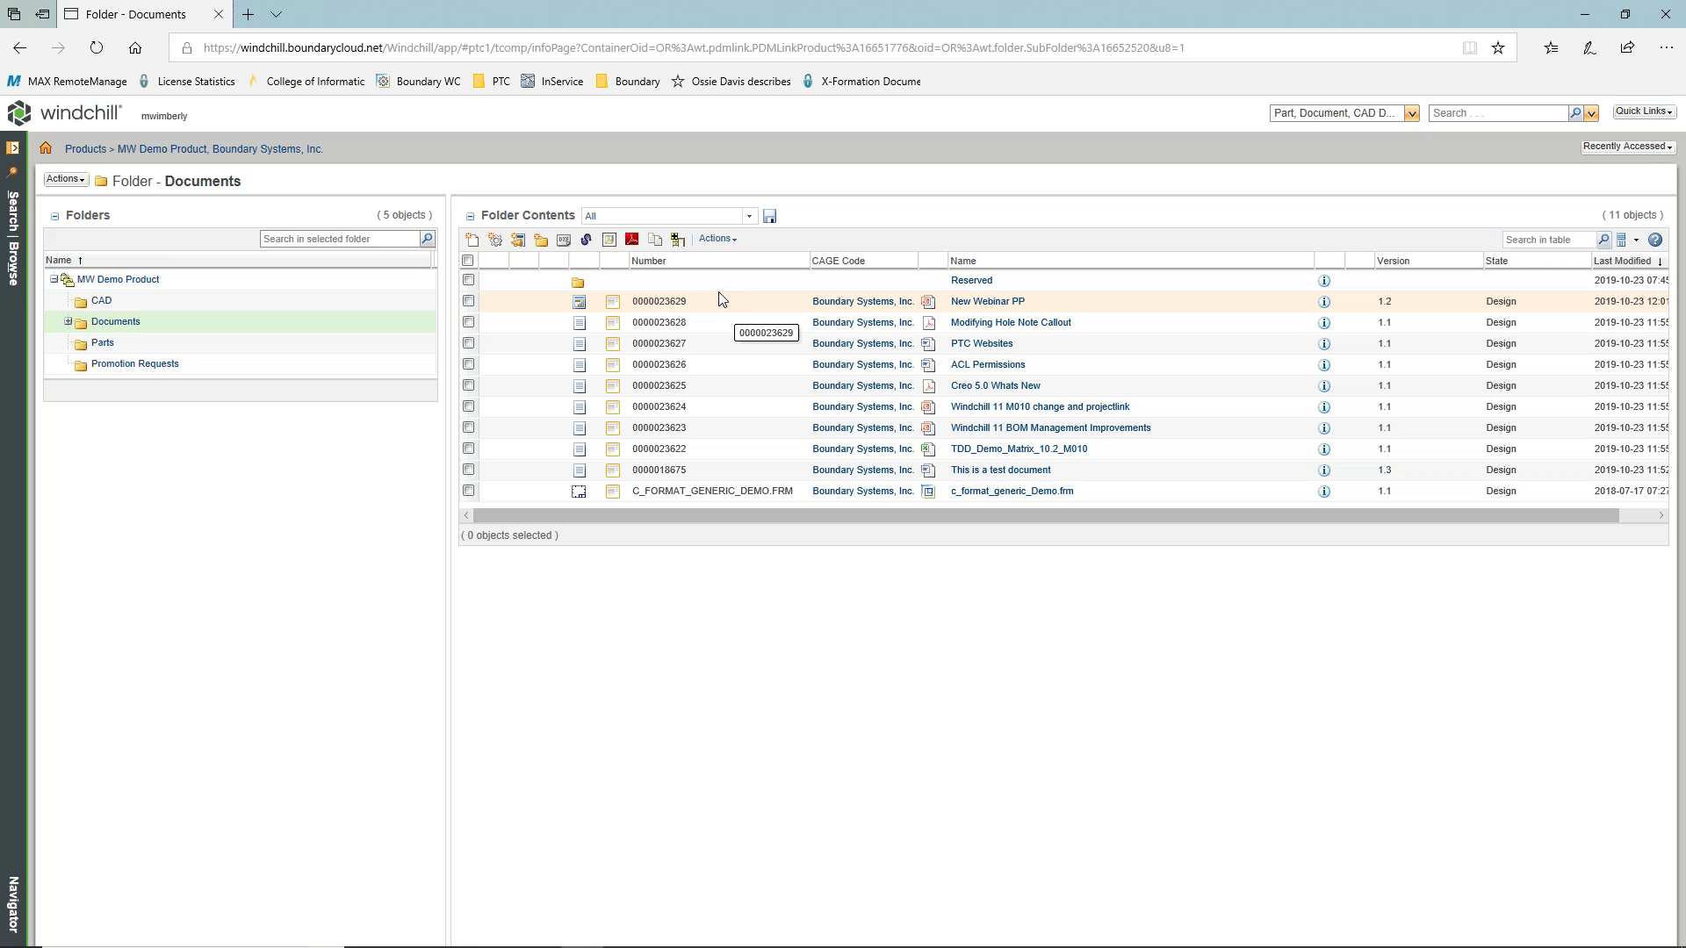
click(472, 242)
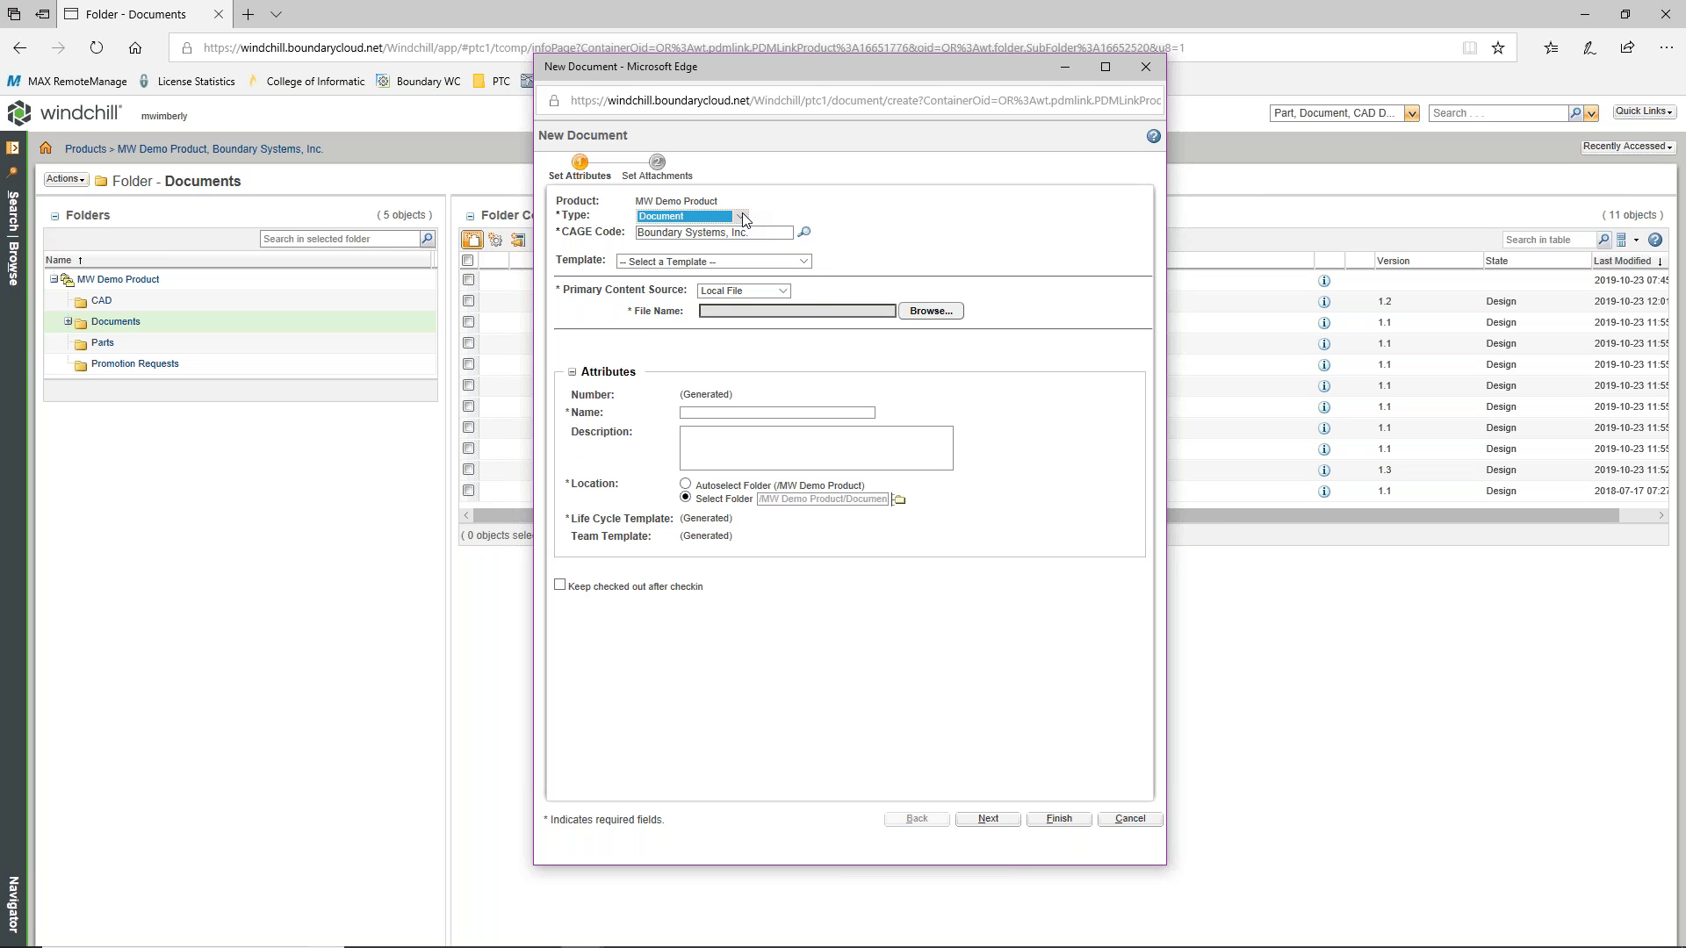
click(801, 262)
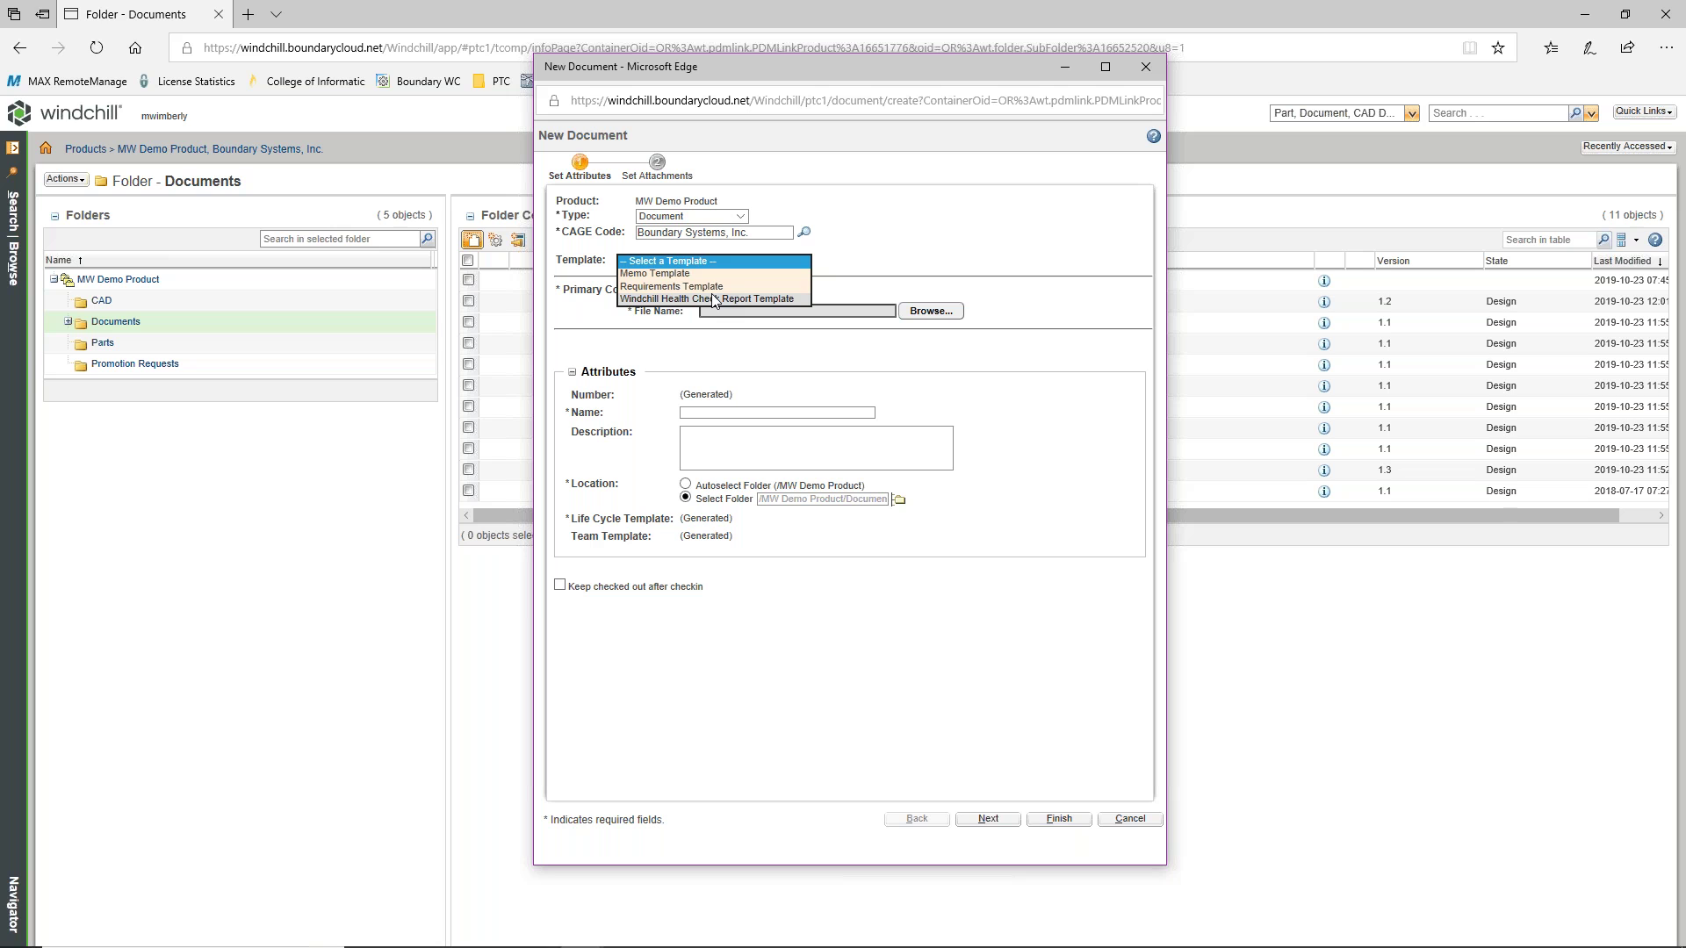
click(1047, 304)
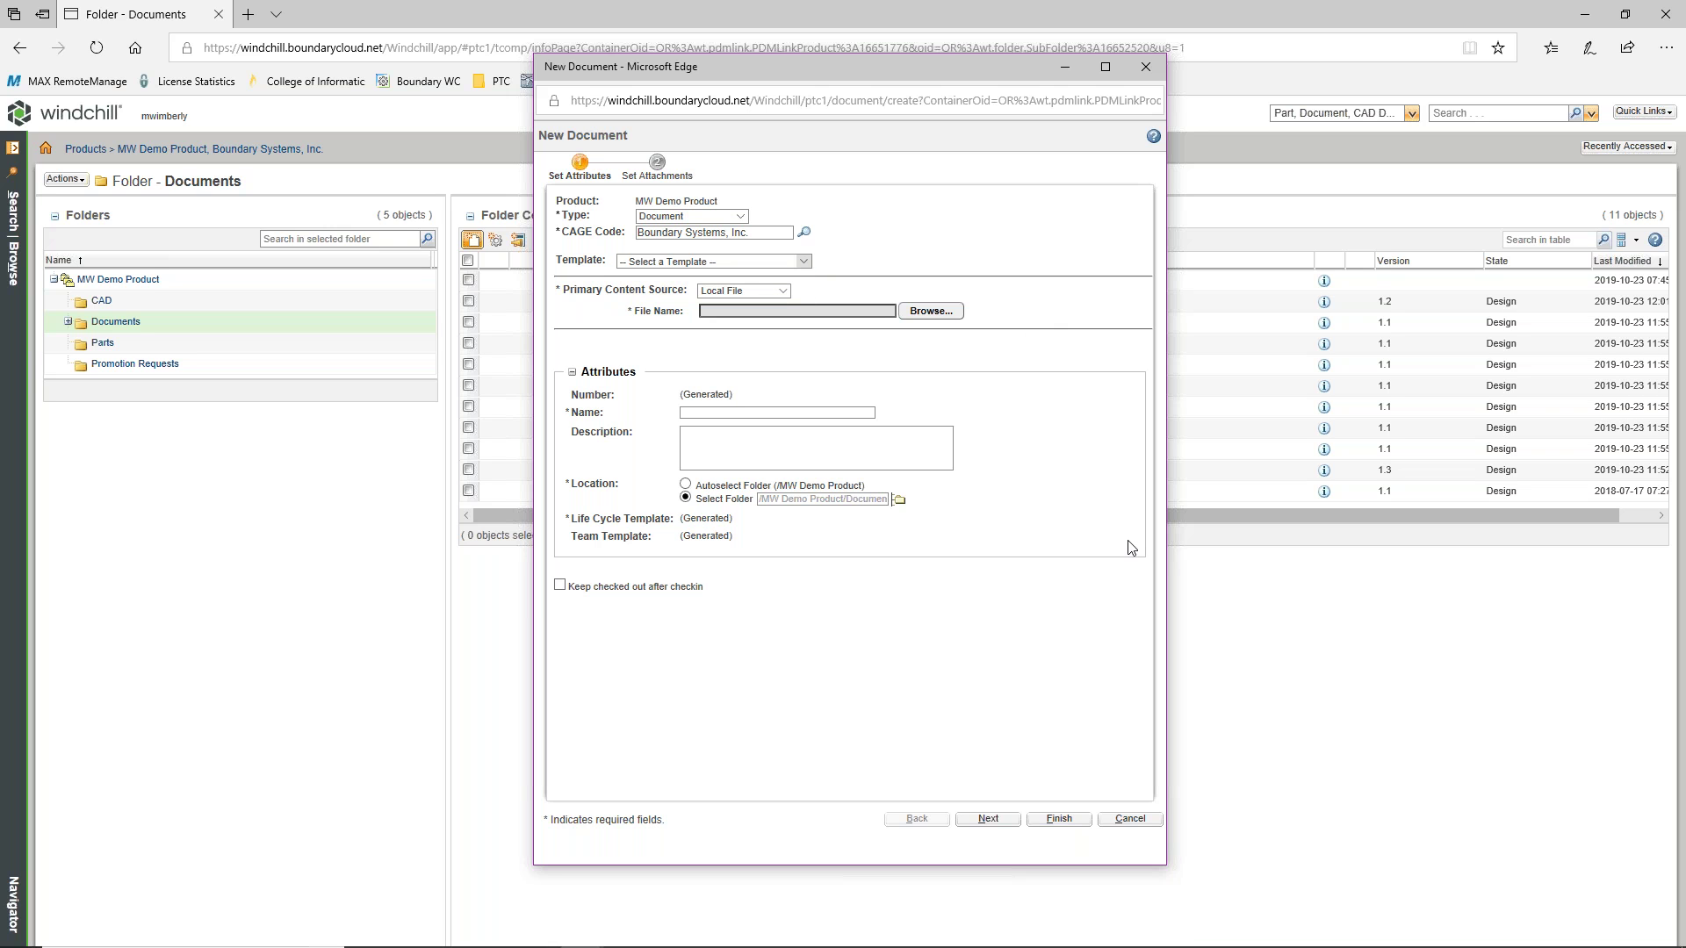
click(1129, 819)
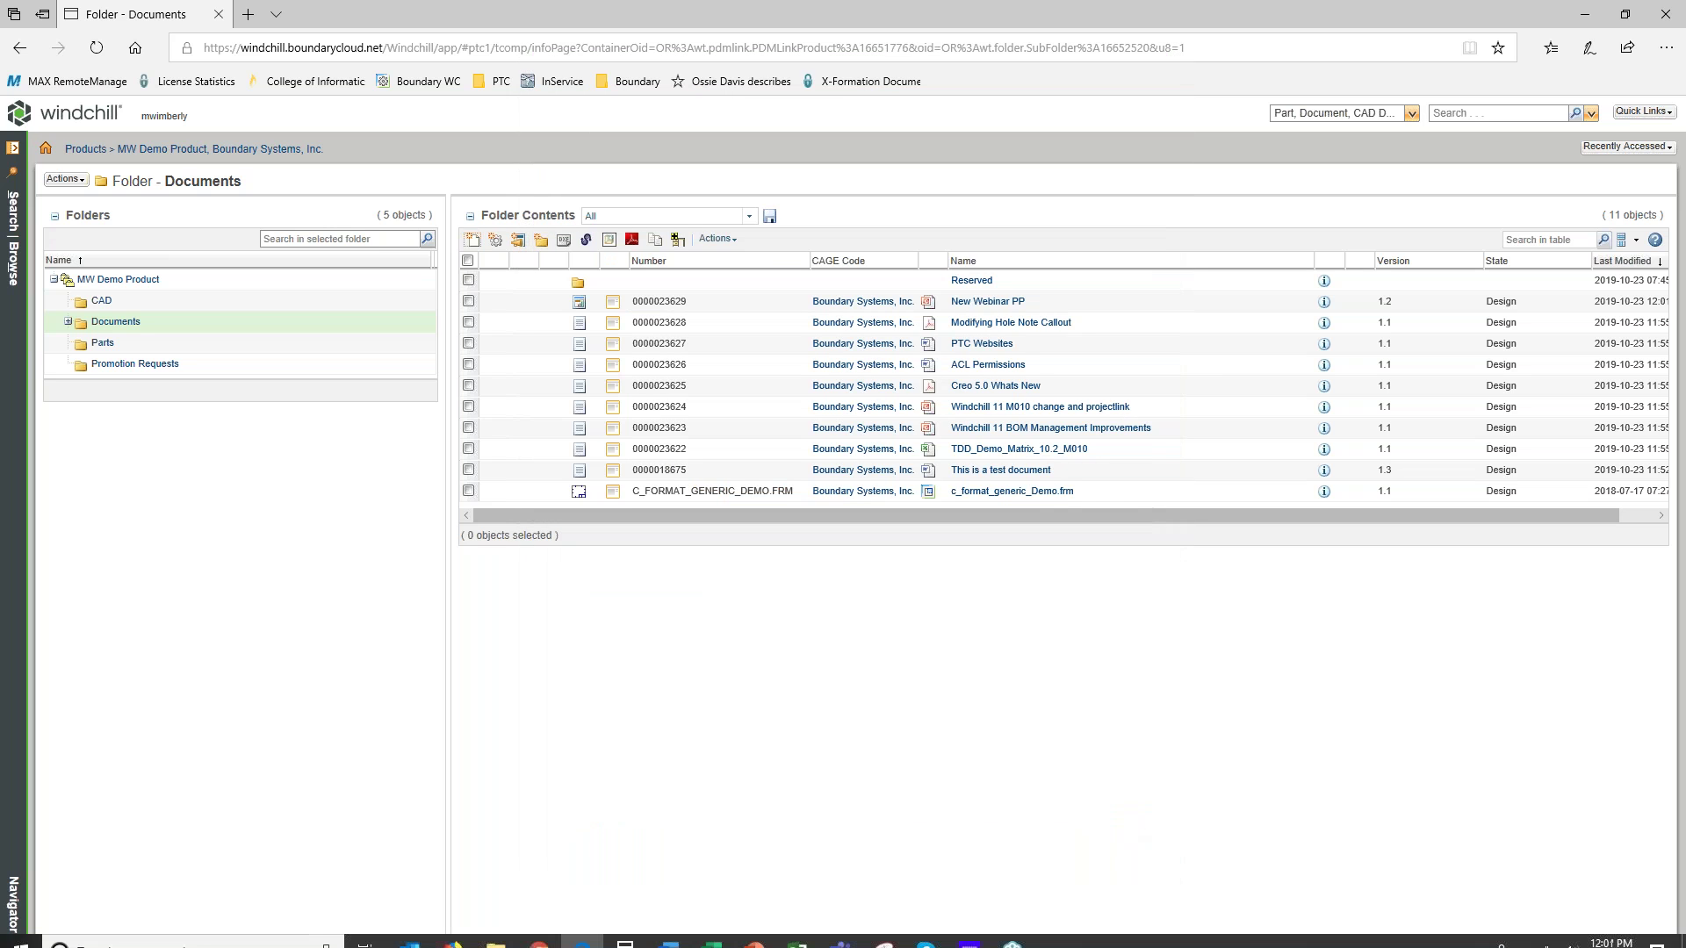
- Launch Word with a blank document, look at the Windchill new-document options, then close the blank document
click(672, 929)
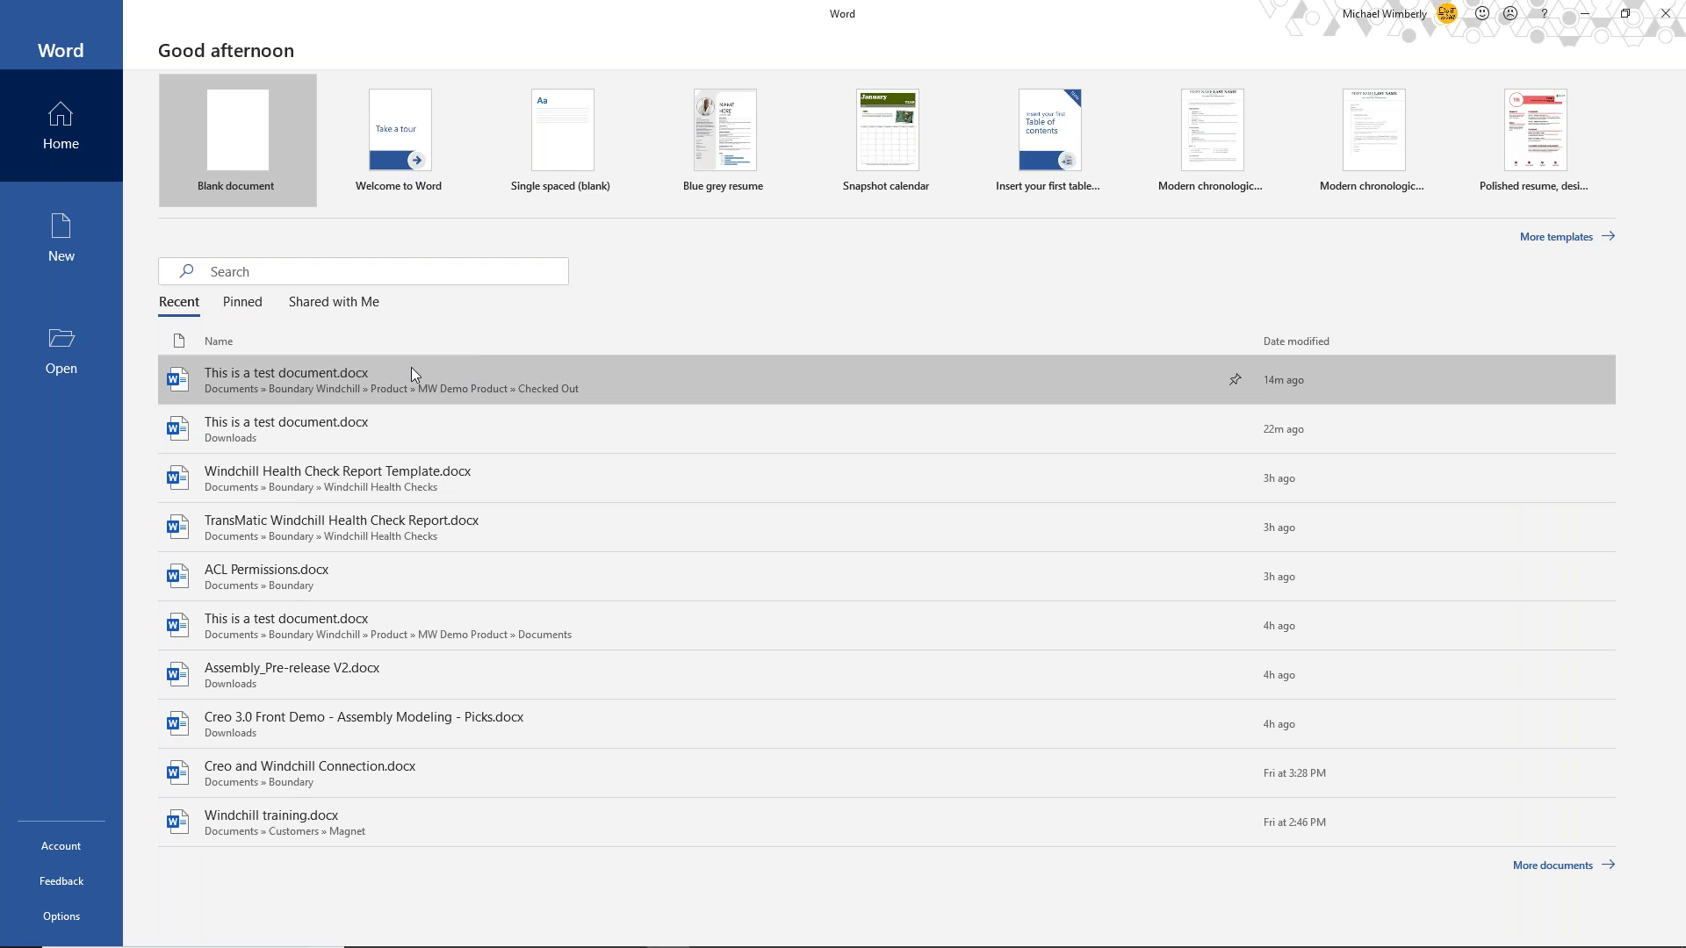
click(61, 230)
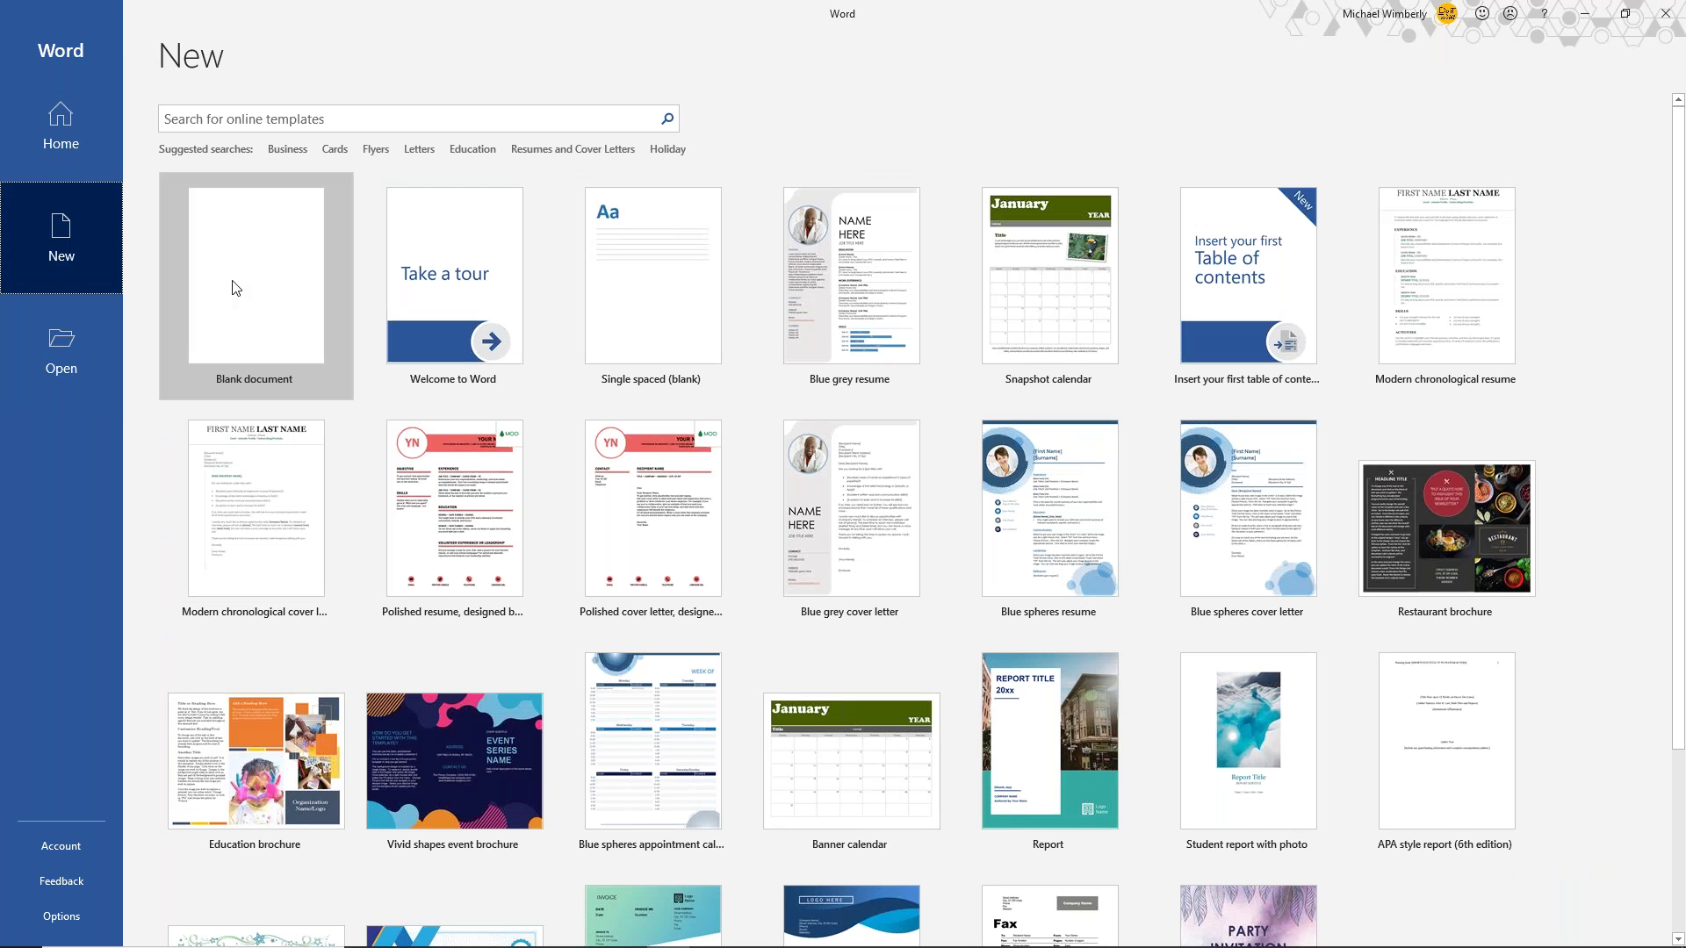
click(212, 269)
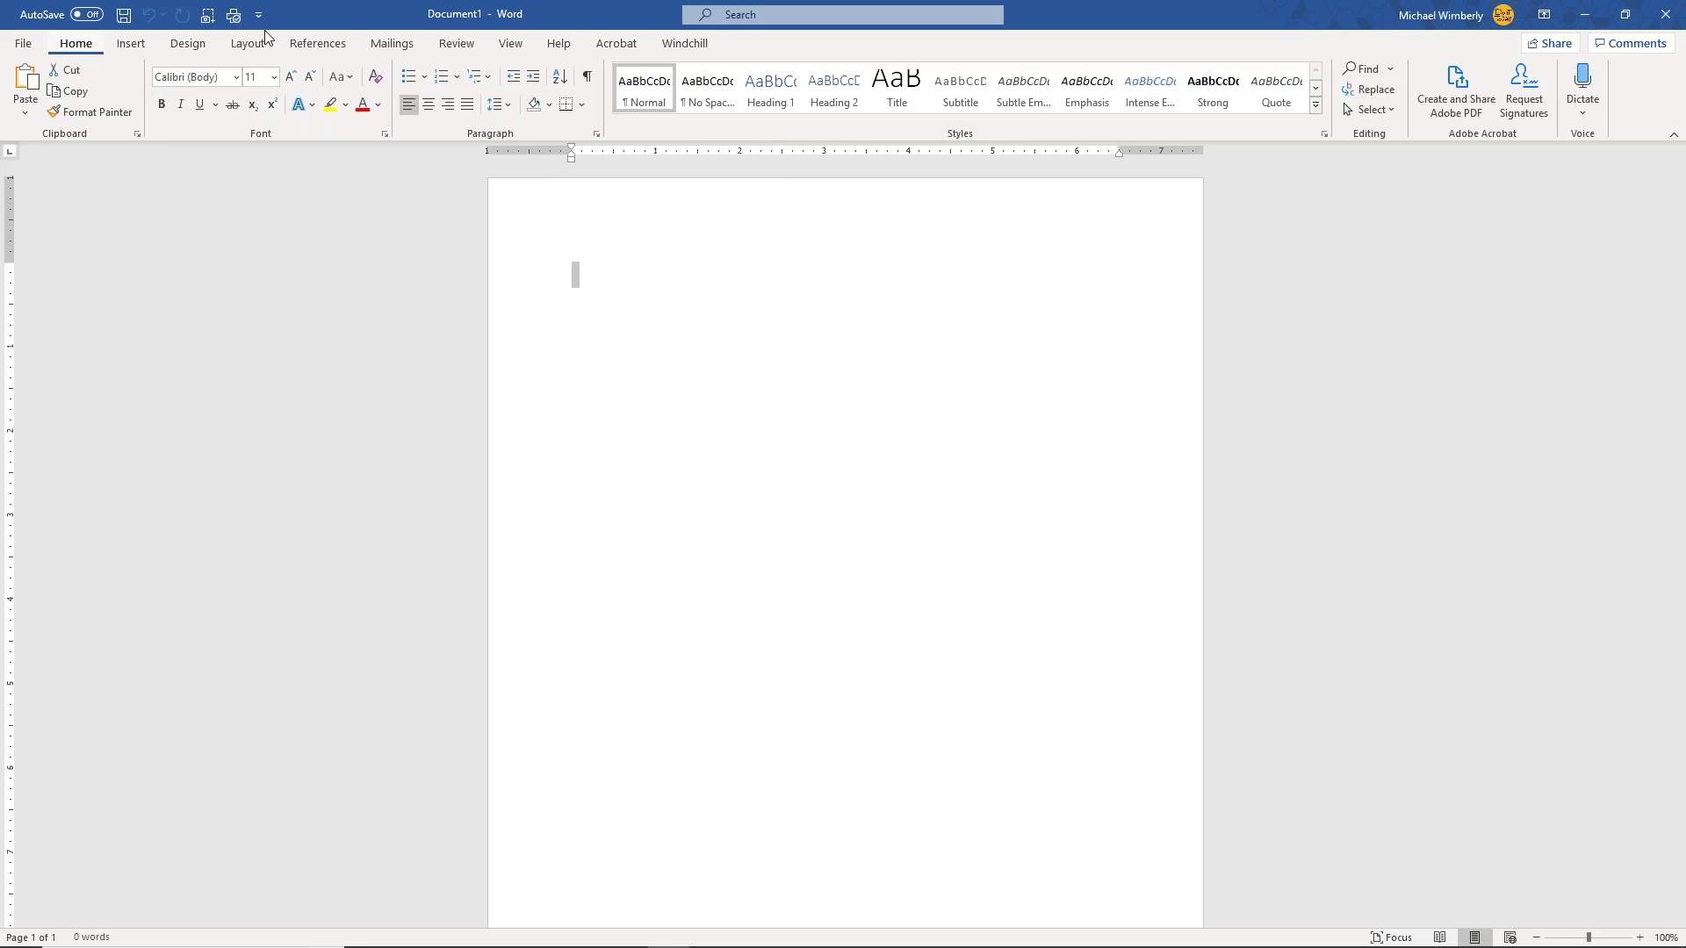
click(685, 44)
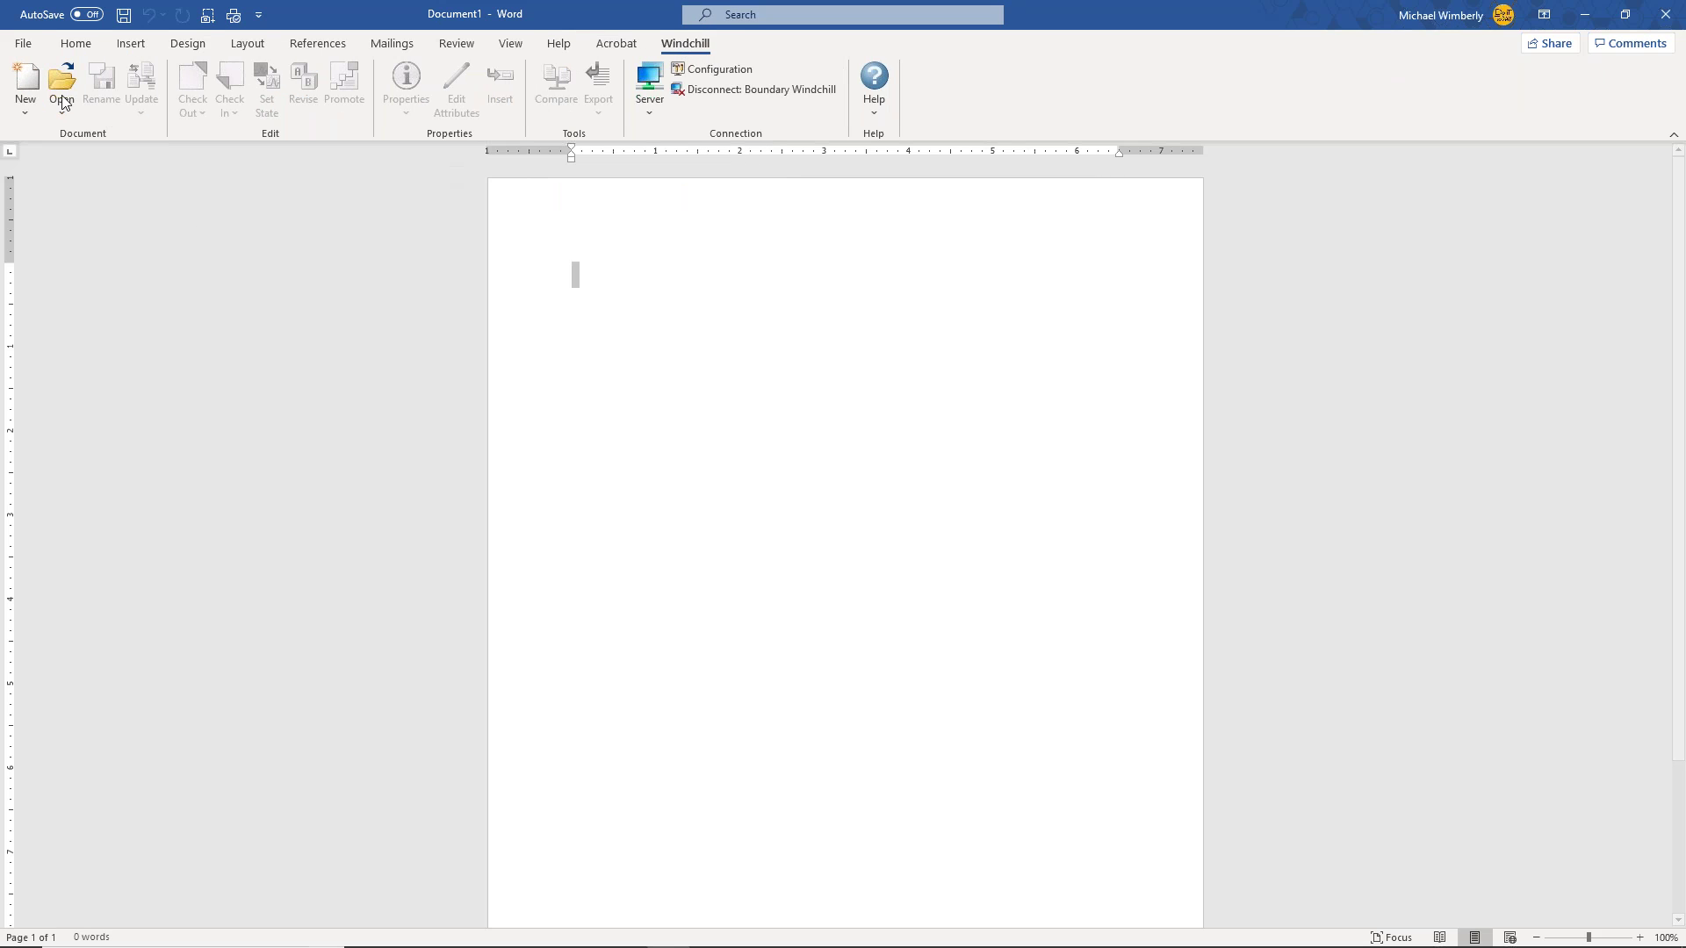
click(35, 105)
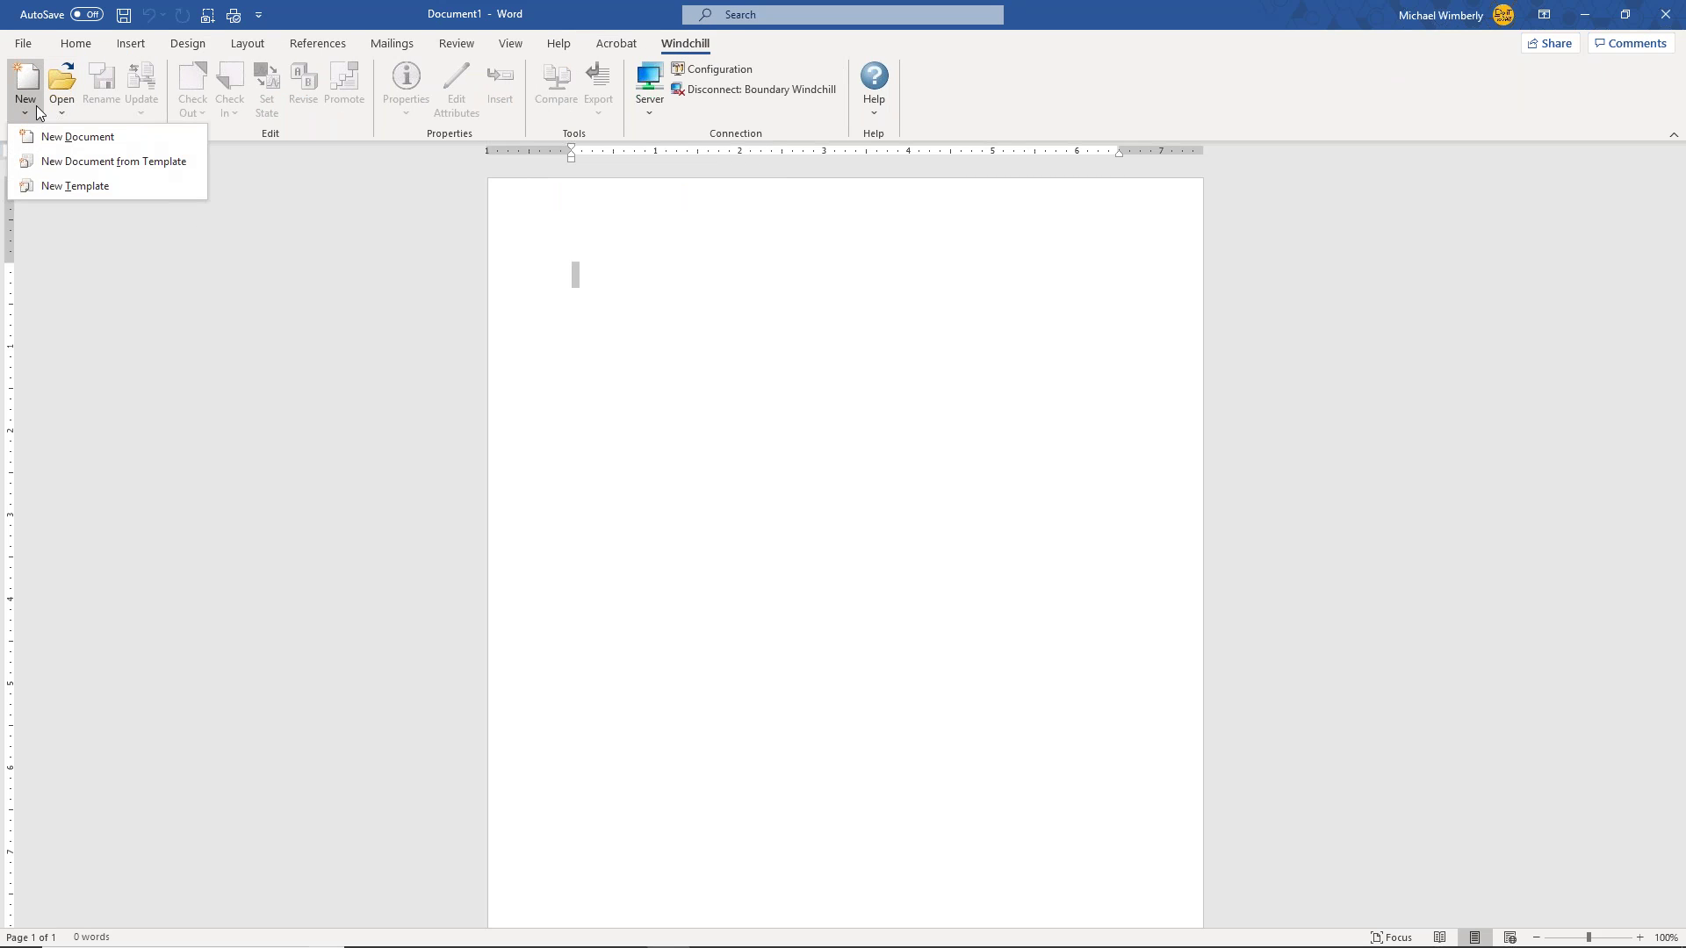
click(208, 330)
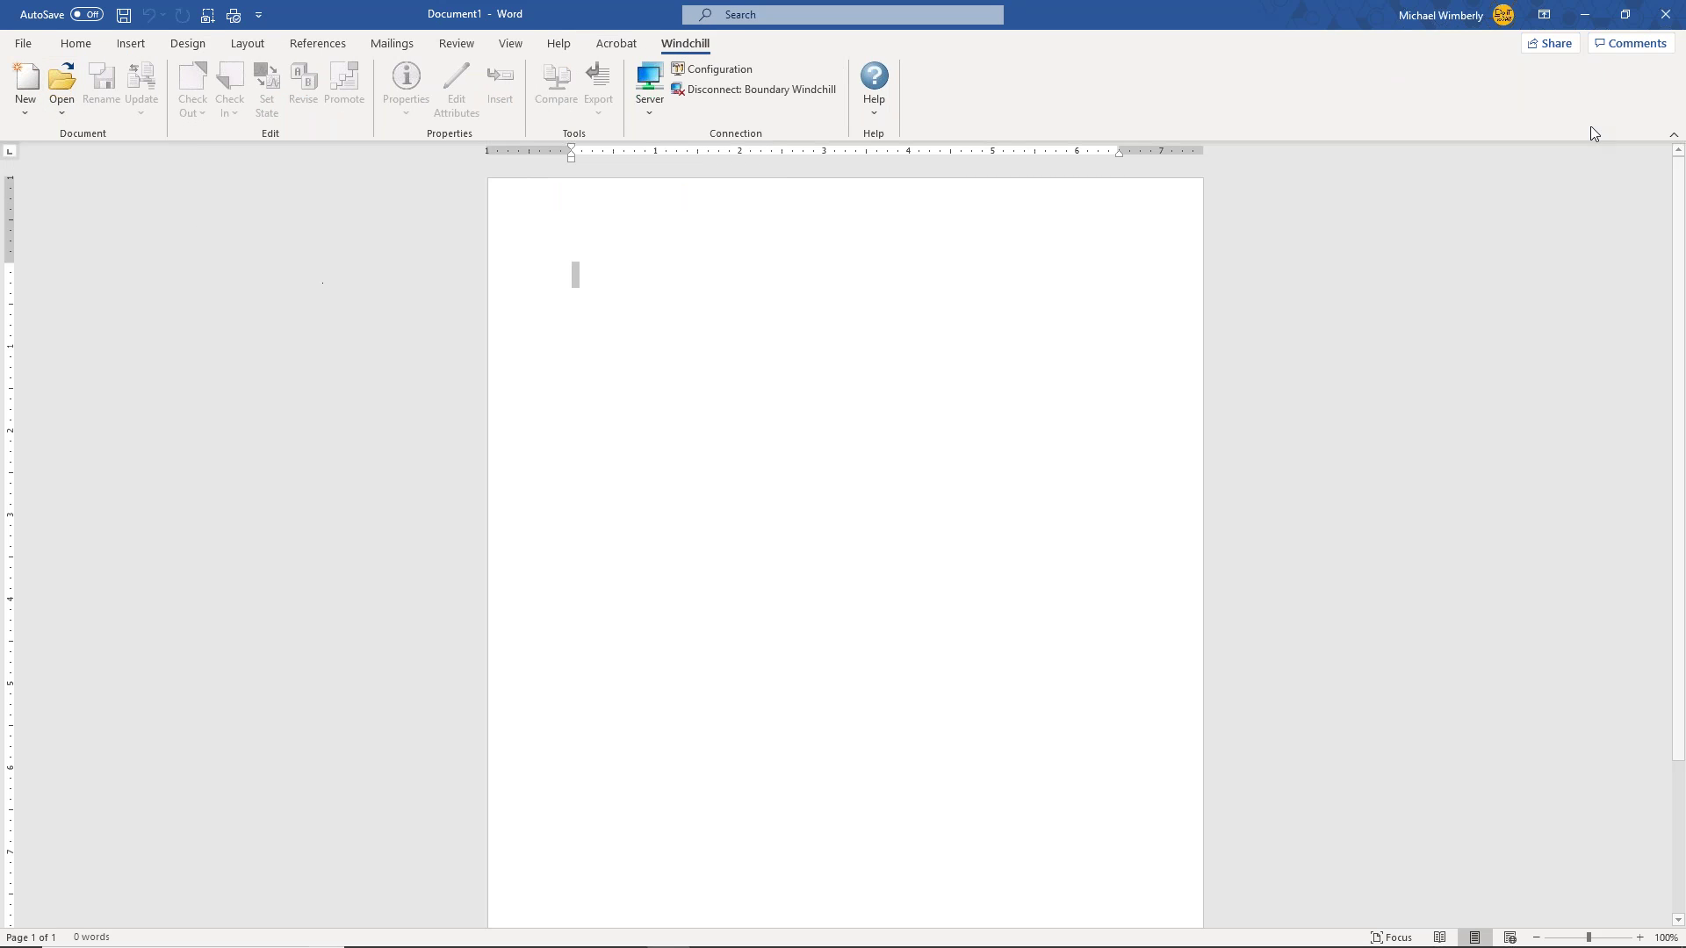
click(28, 45)
click(50, 500)
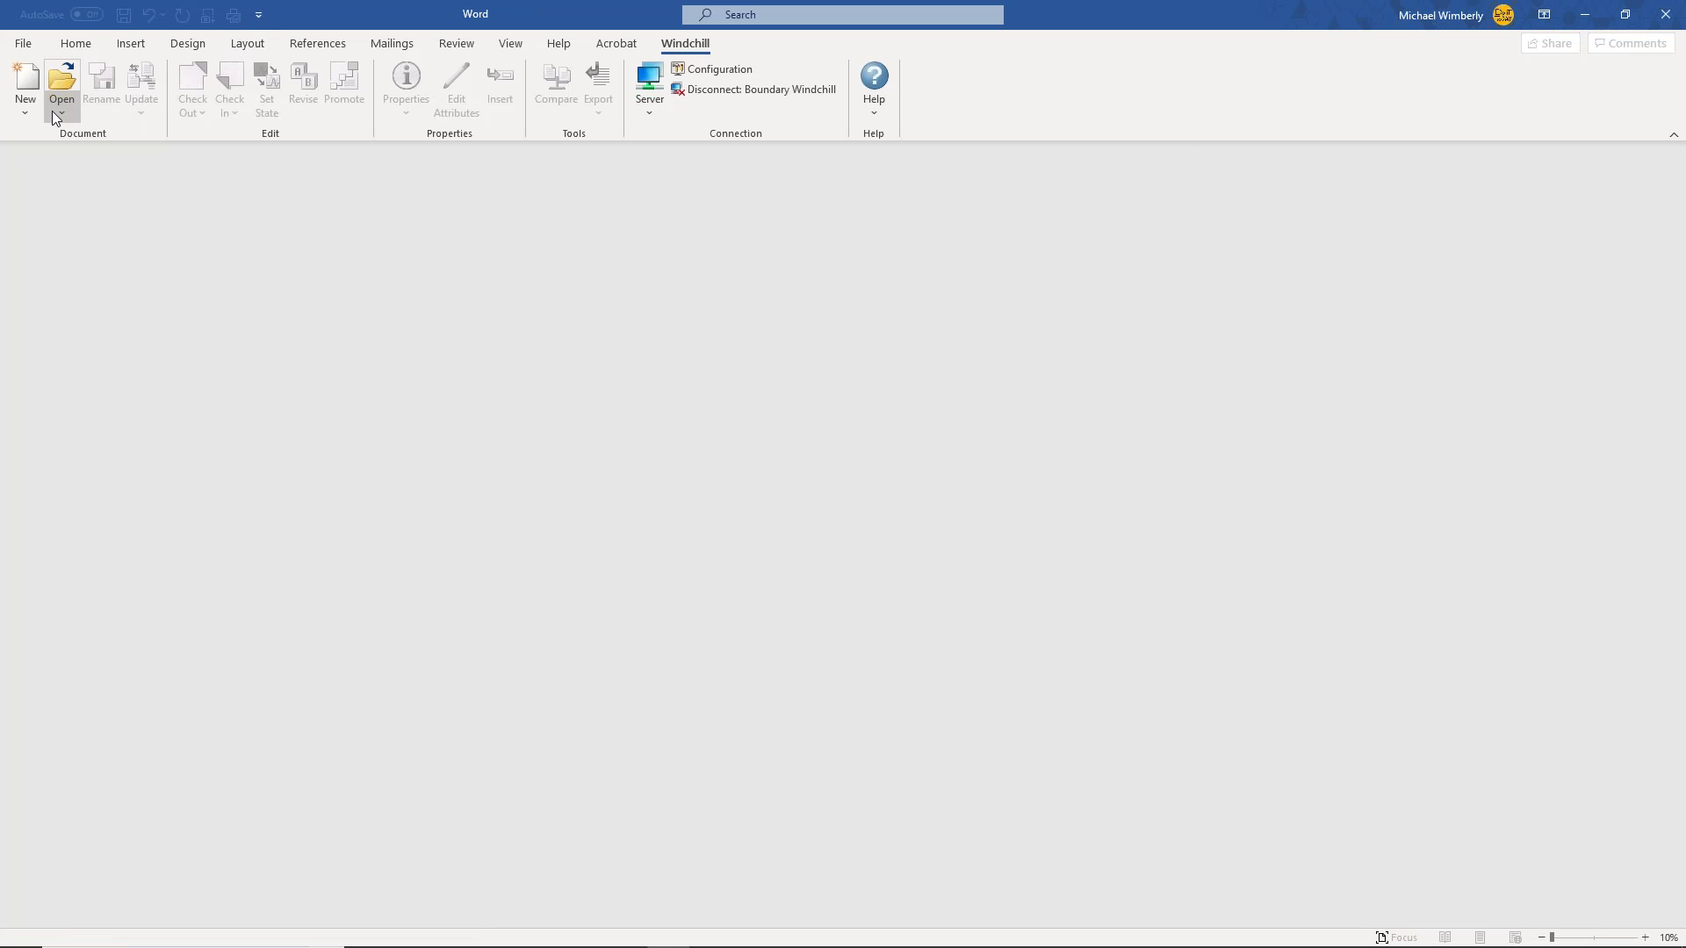
- Start a Windchill New Document from Template with context MW Demo Product and location Documents
click(21, 112)
click(94, 162)
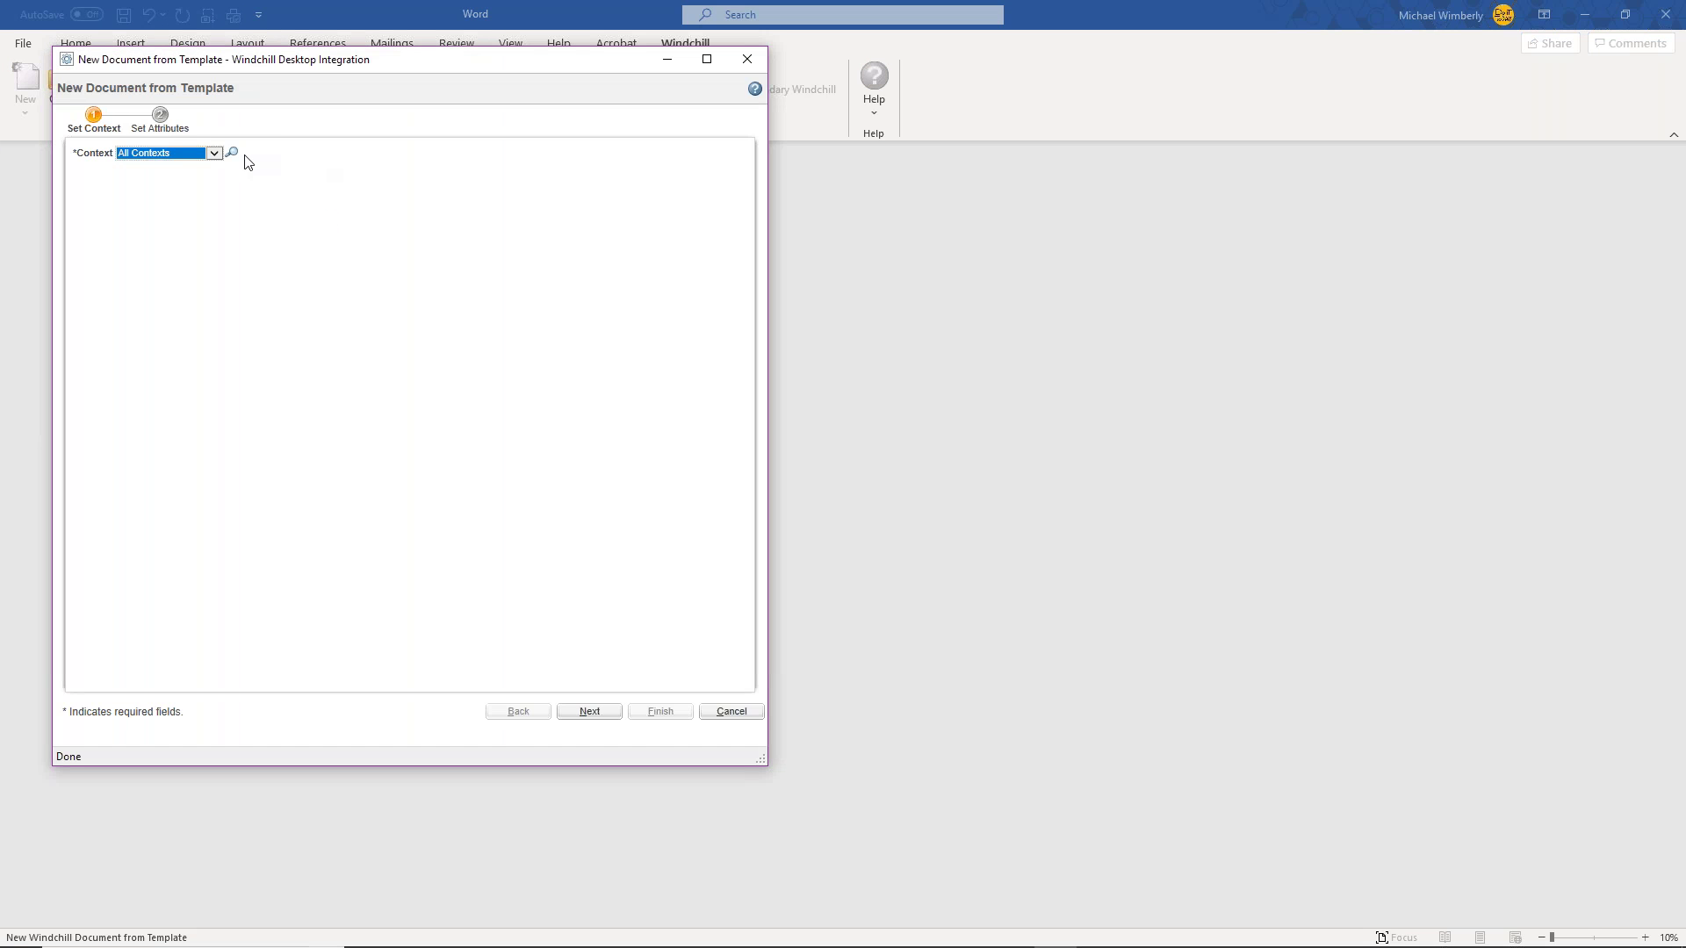
click(214, 155)
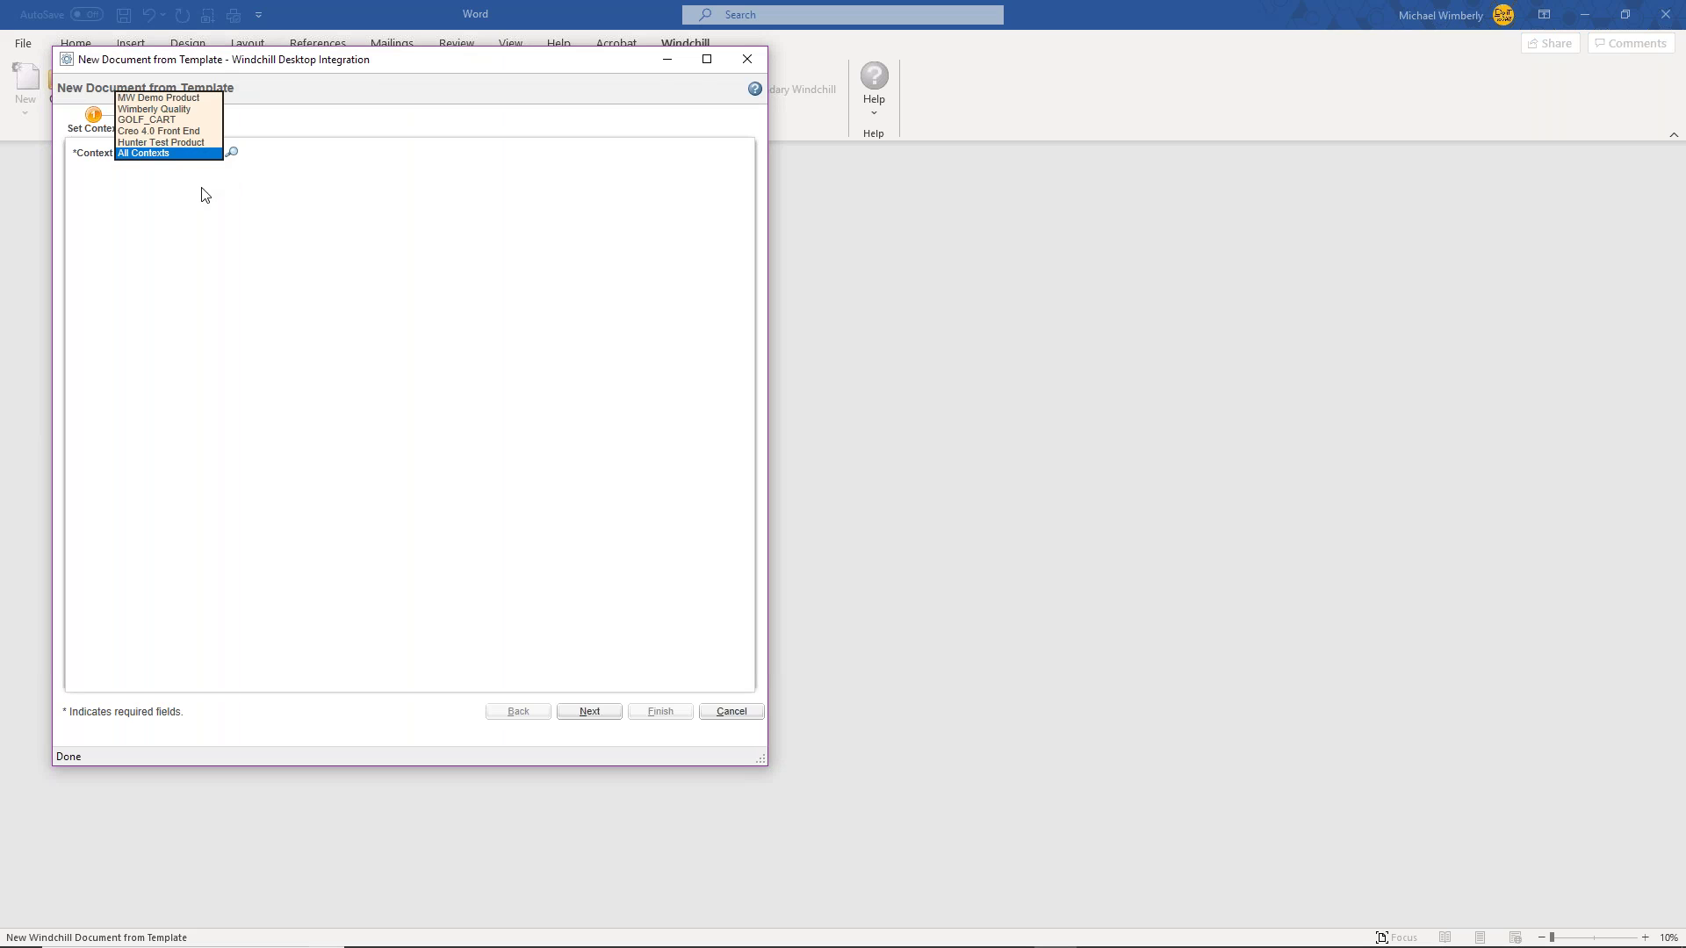
click(158, 98)
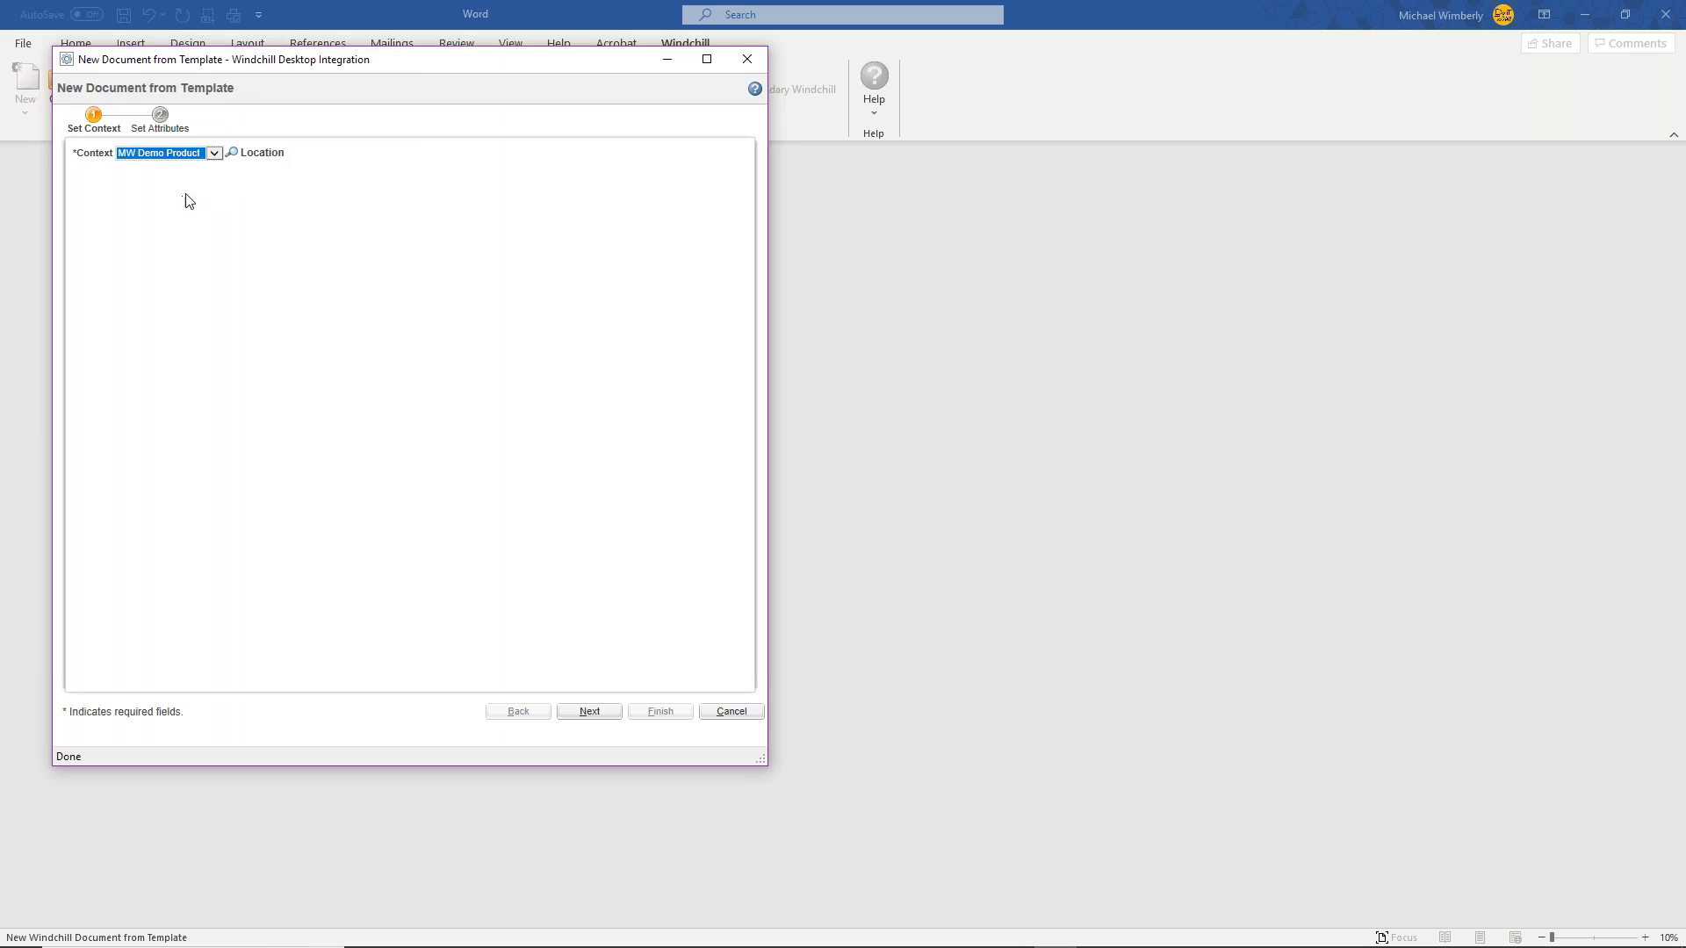
click(428, 155)
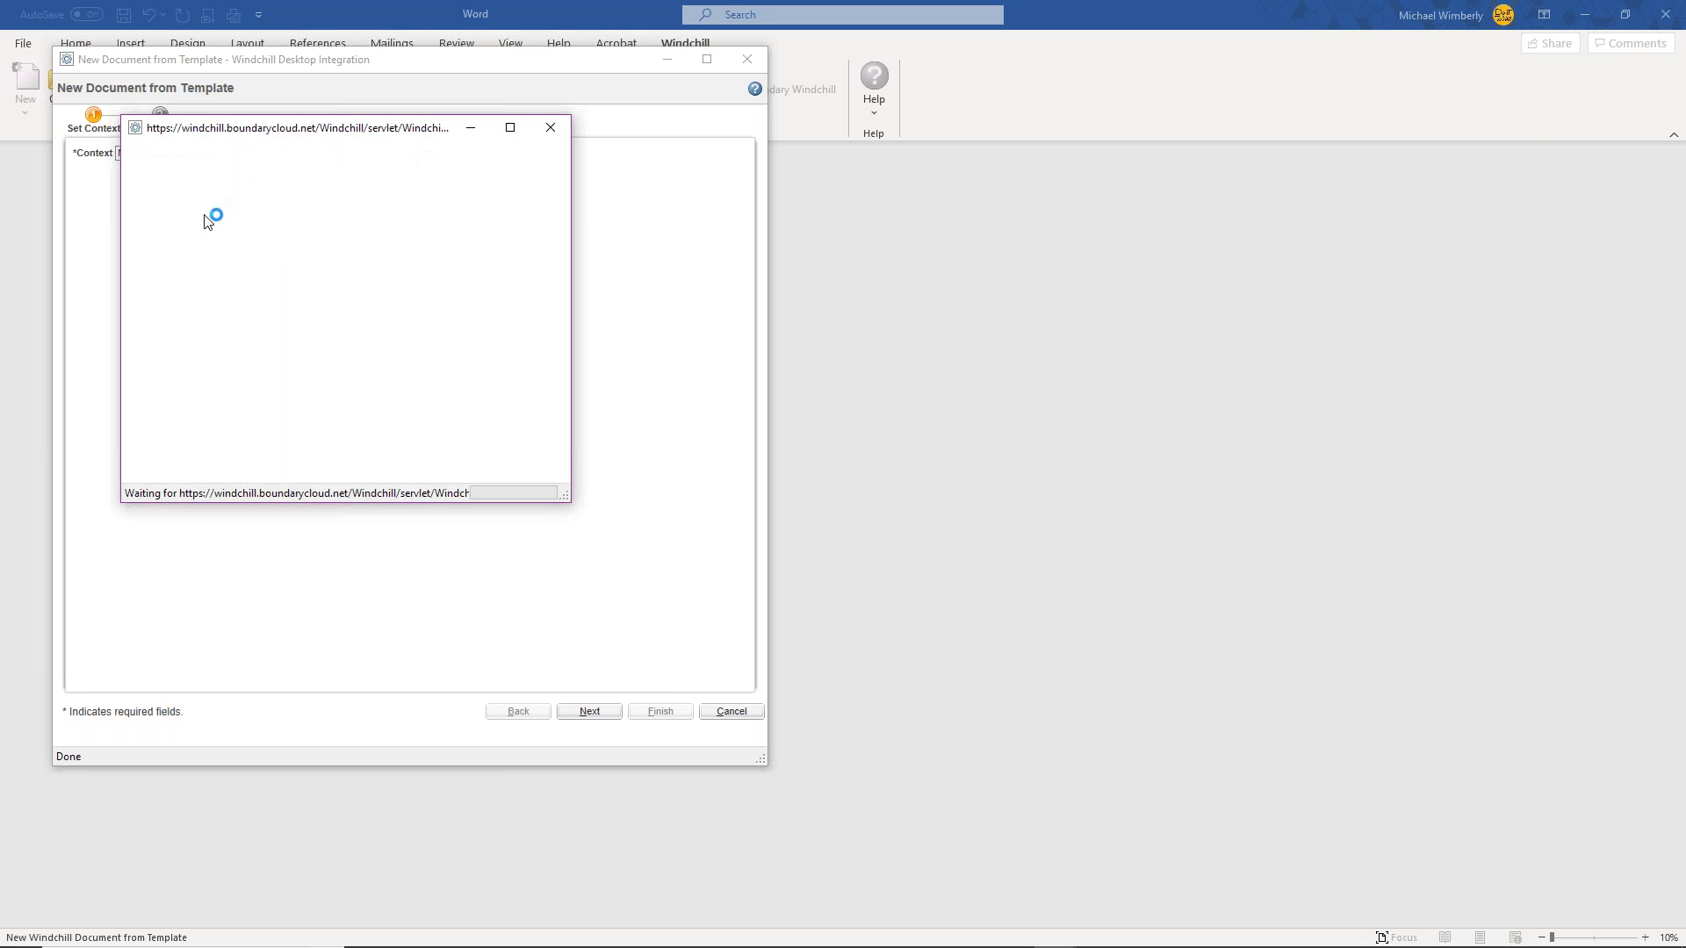
click(237, 256)
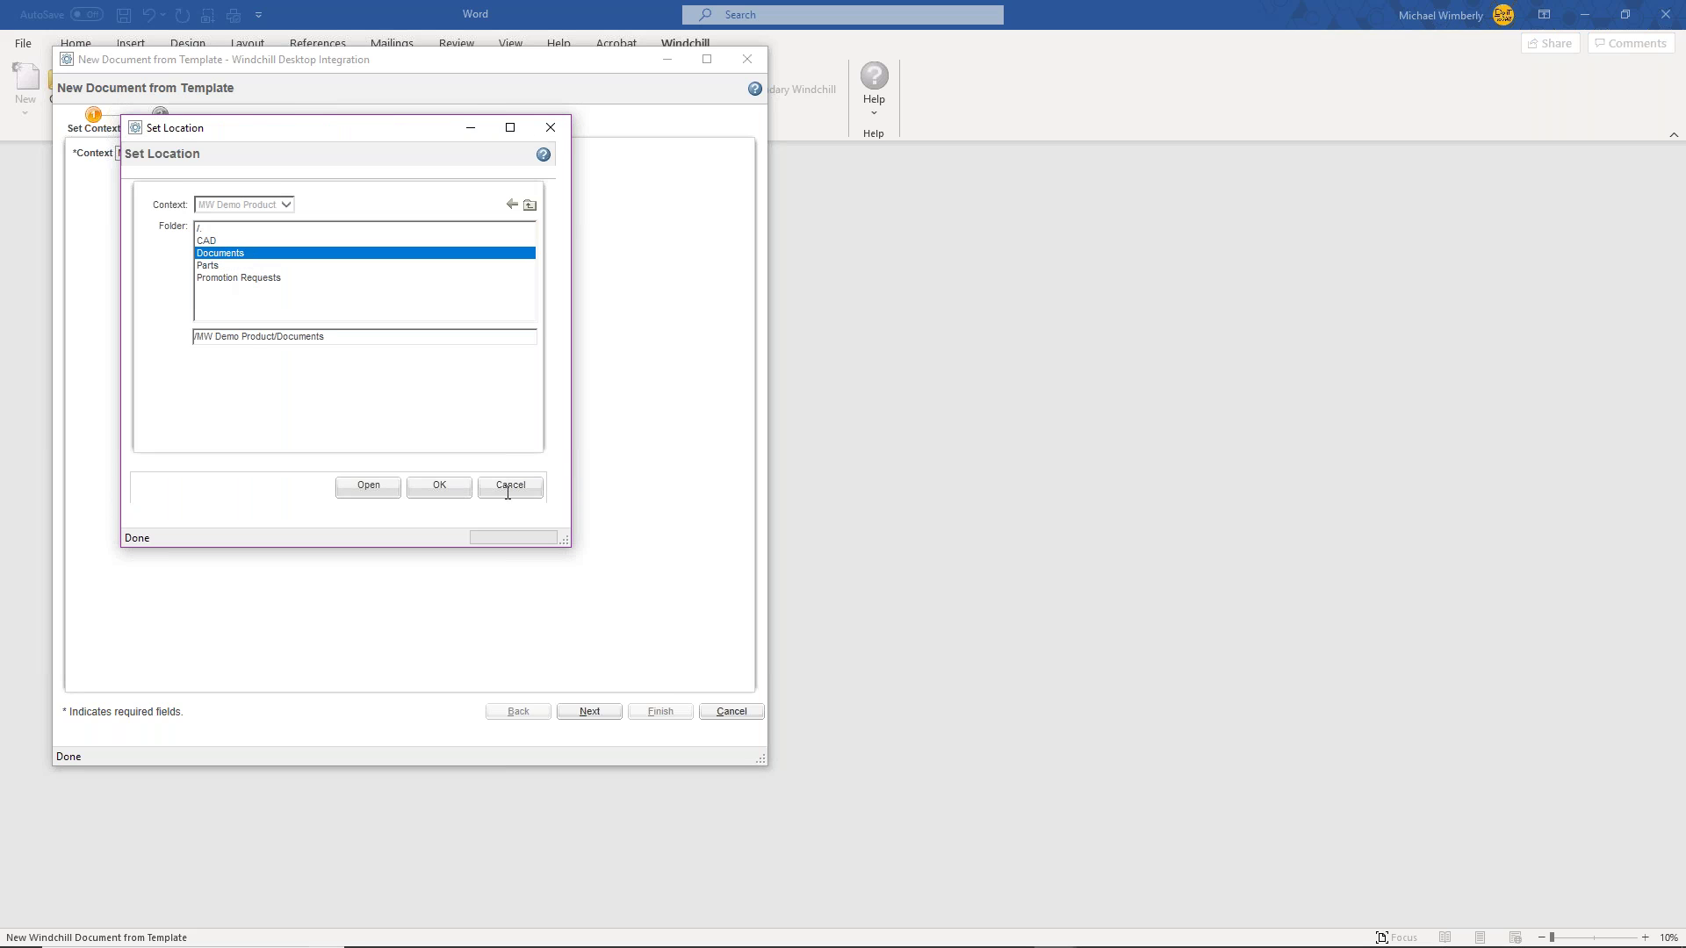
click(440, 486)
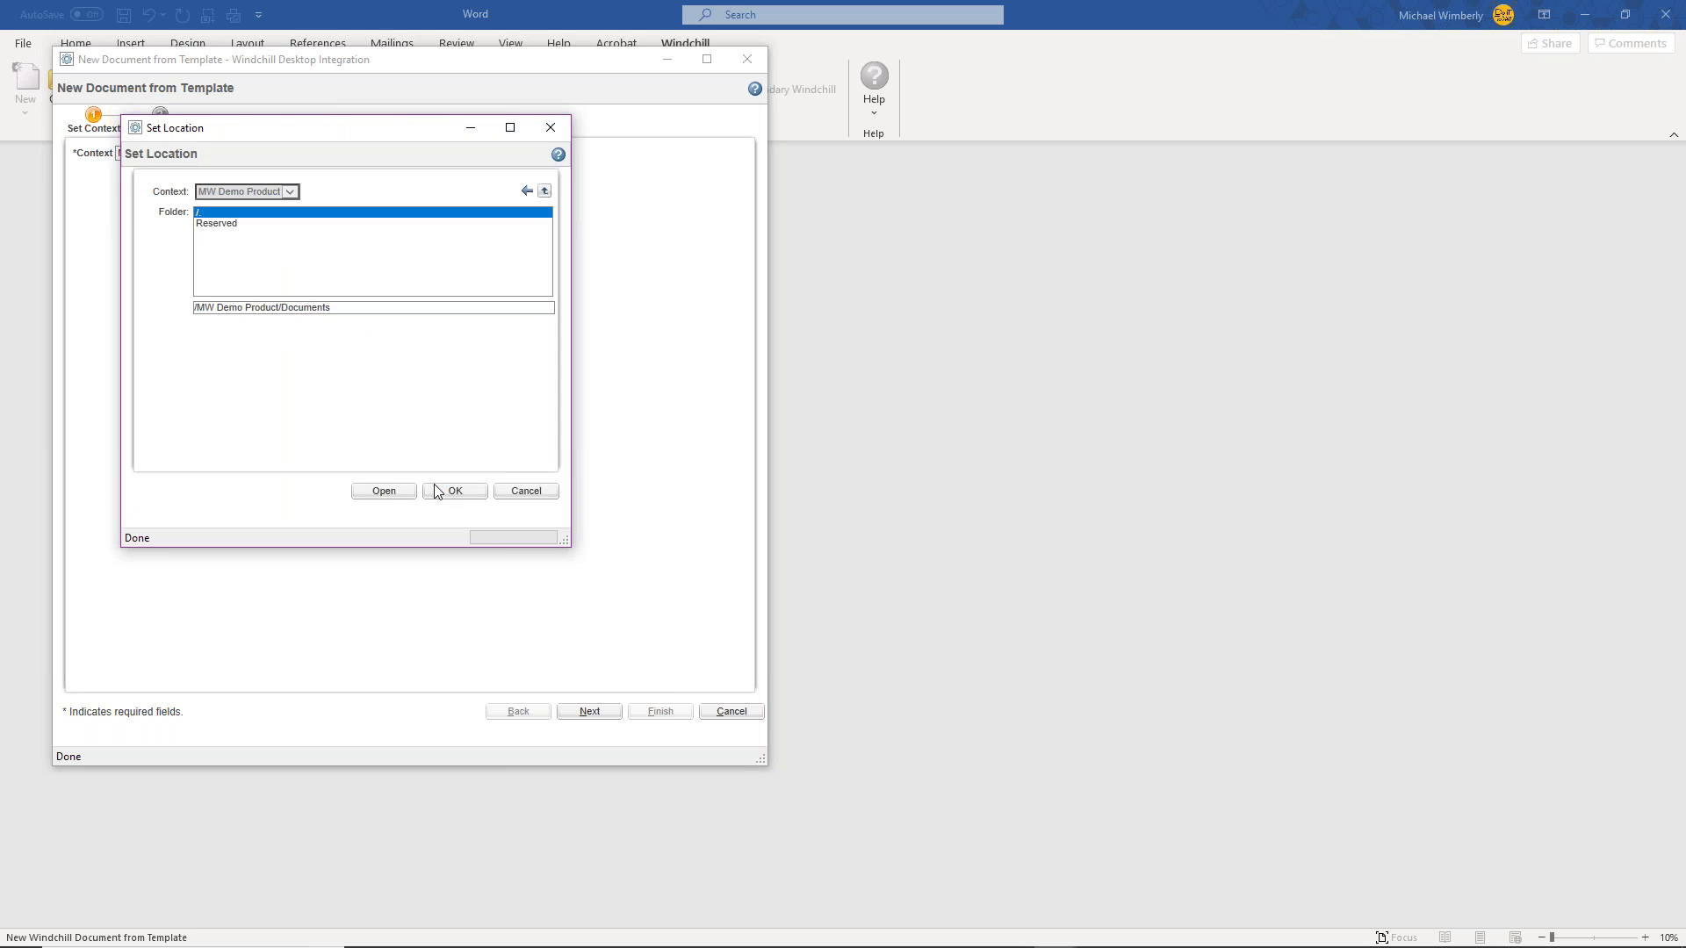
click(591, 711)
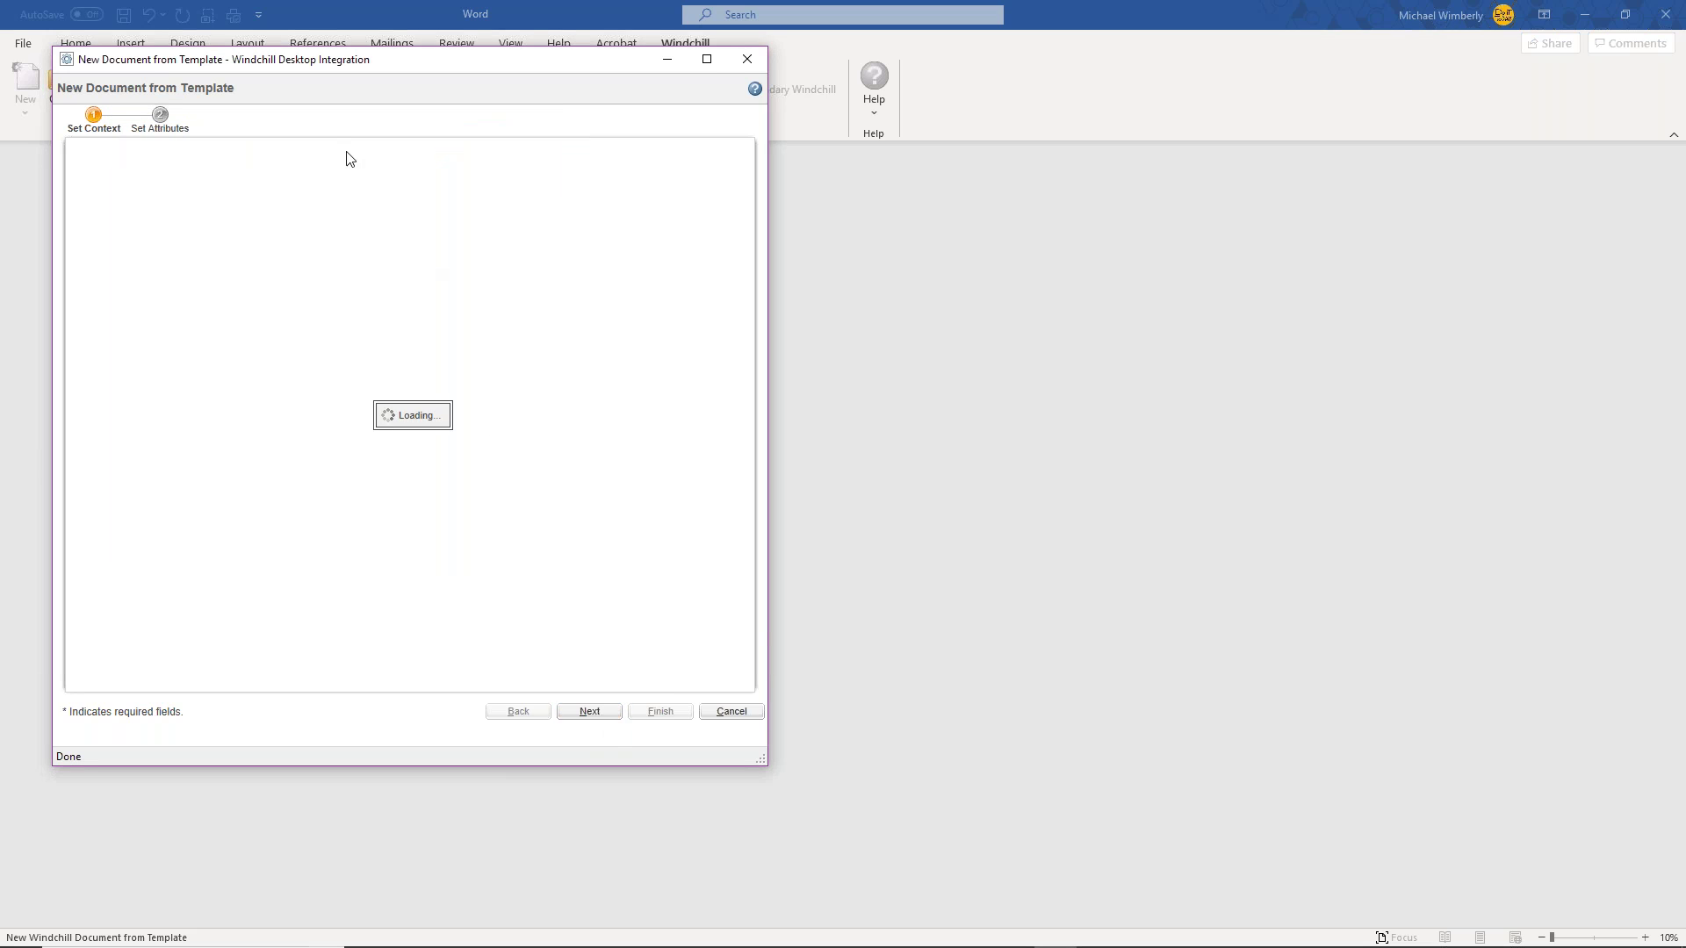
- Choose the Windchill Health Check Report Template, name it New Customer Review, and finish
click(325, 214)
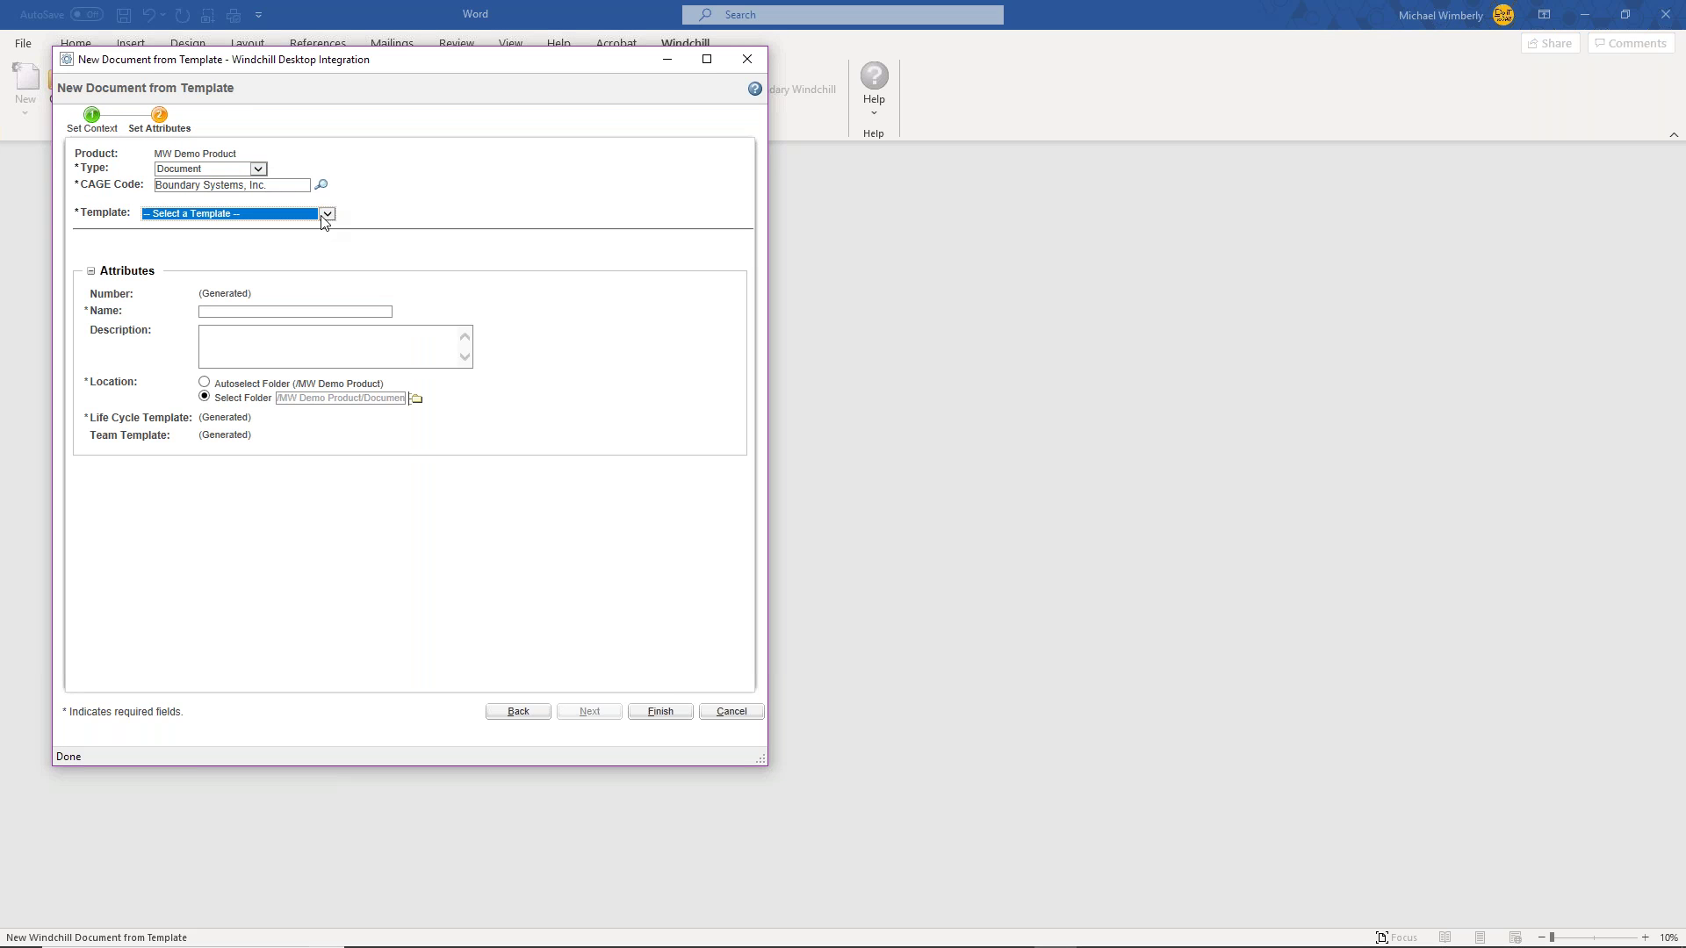
click(221, 253)
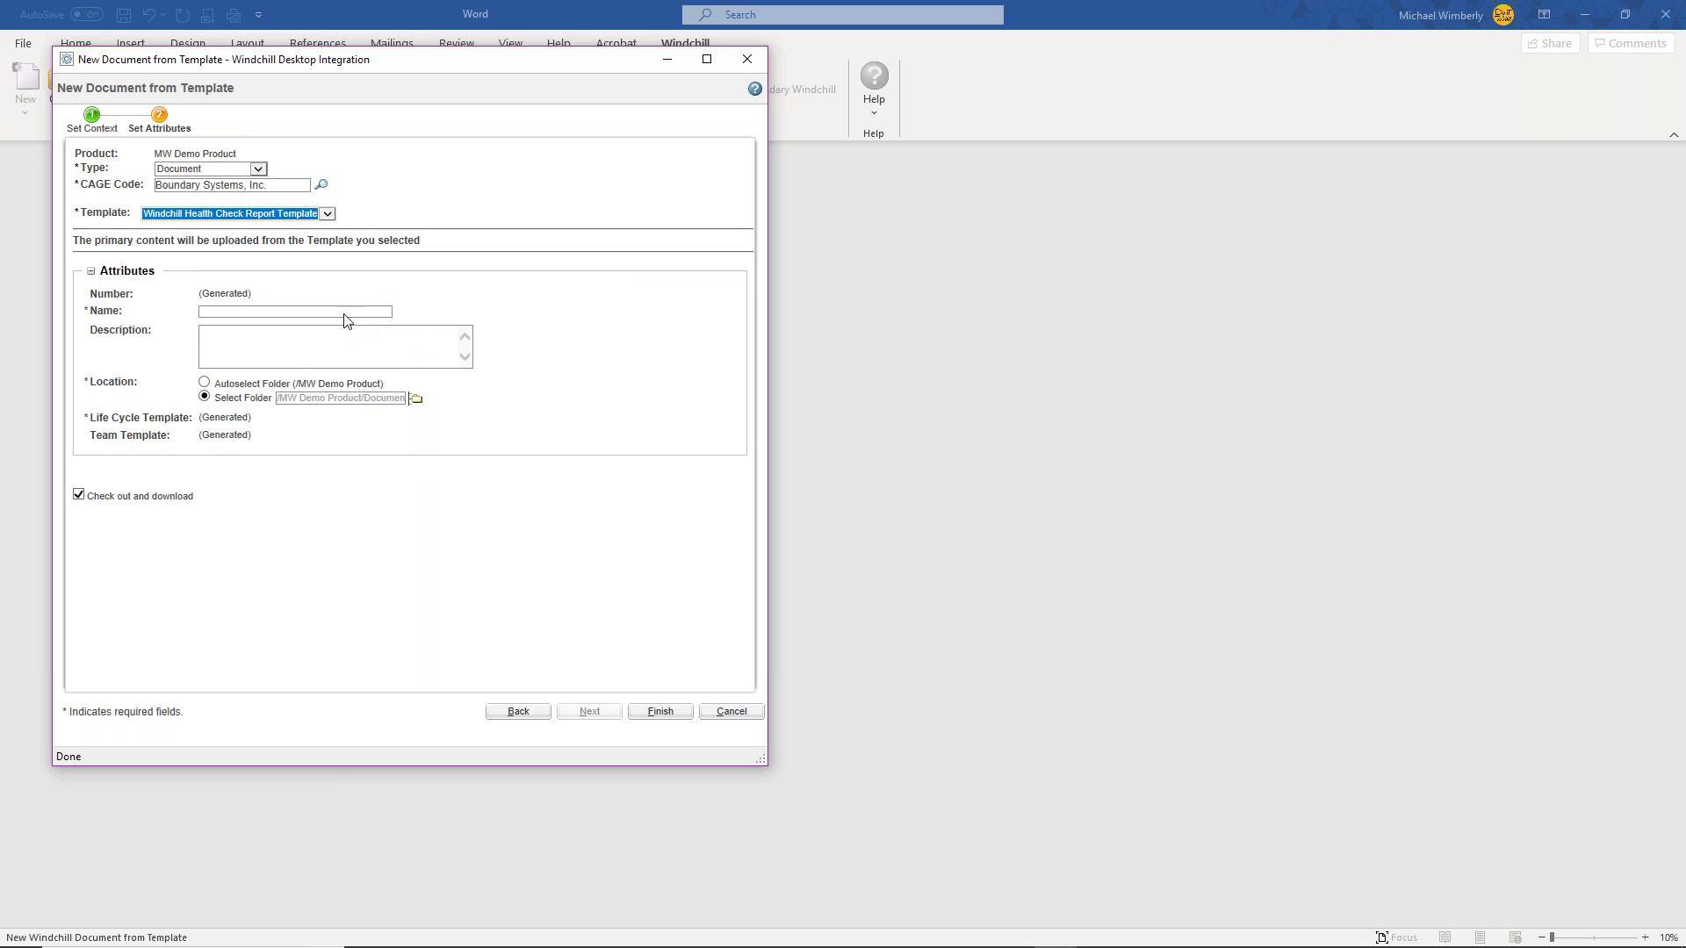
click(312, 310)
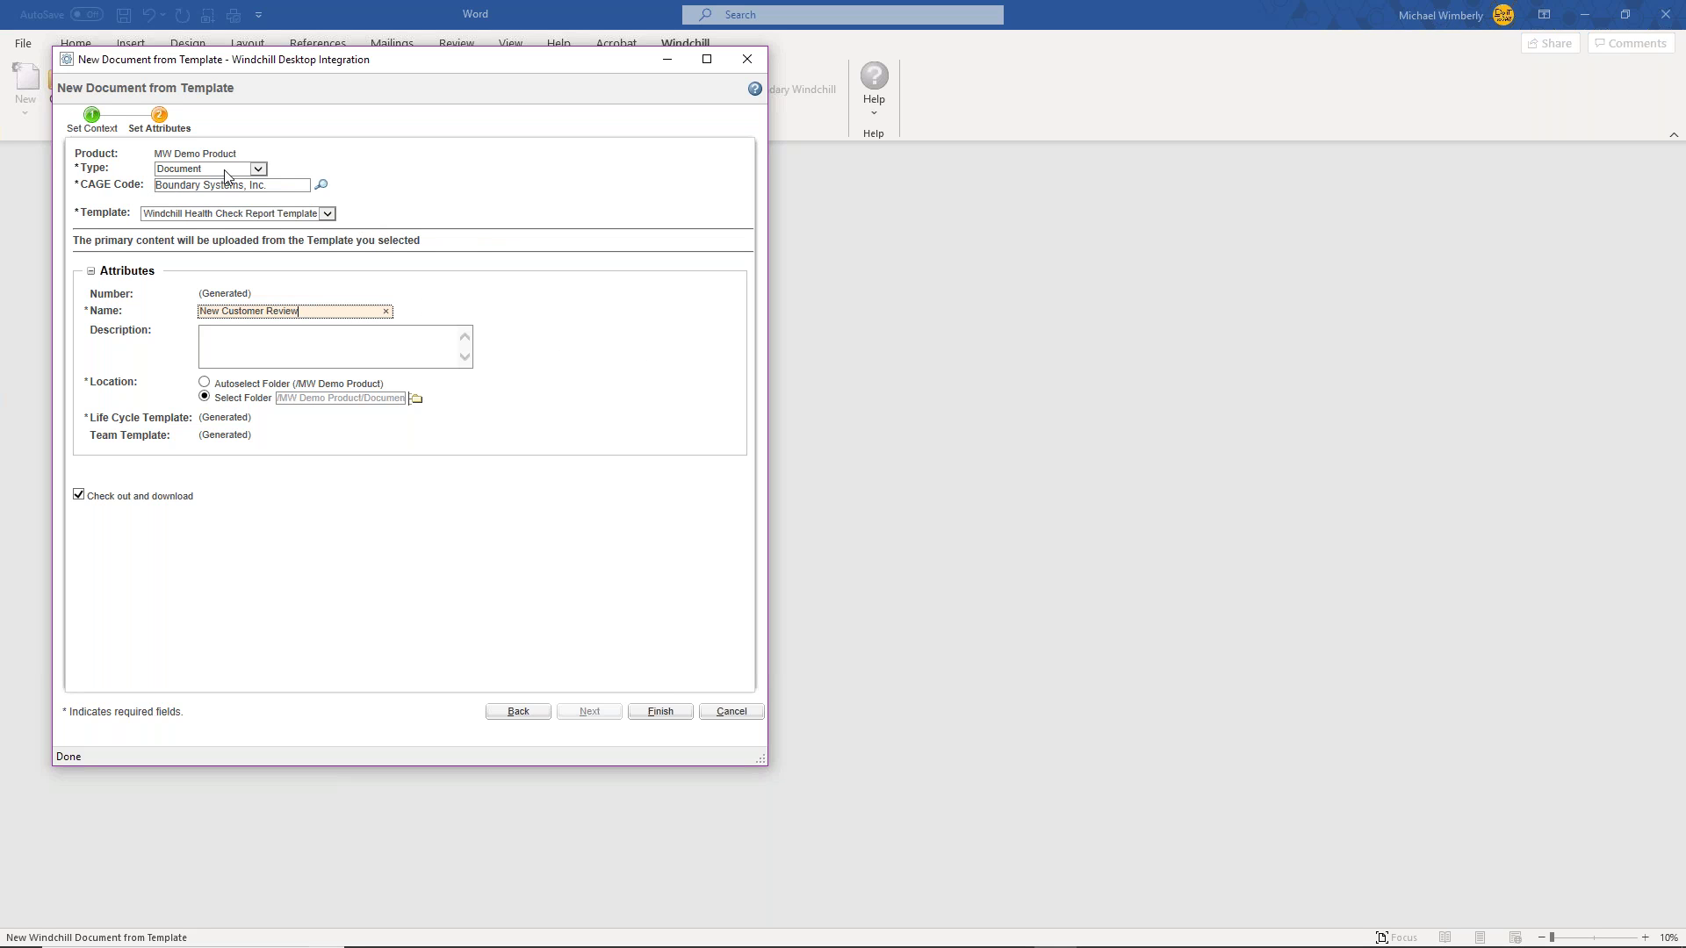
click(658, 713)
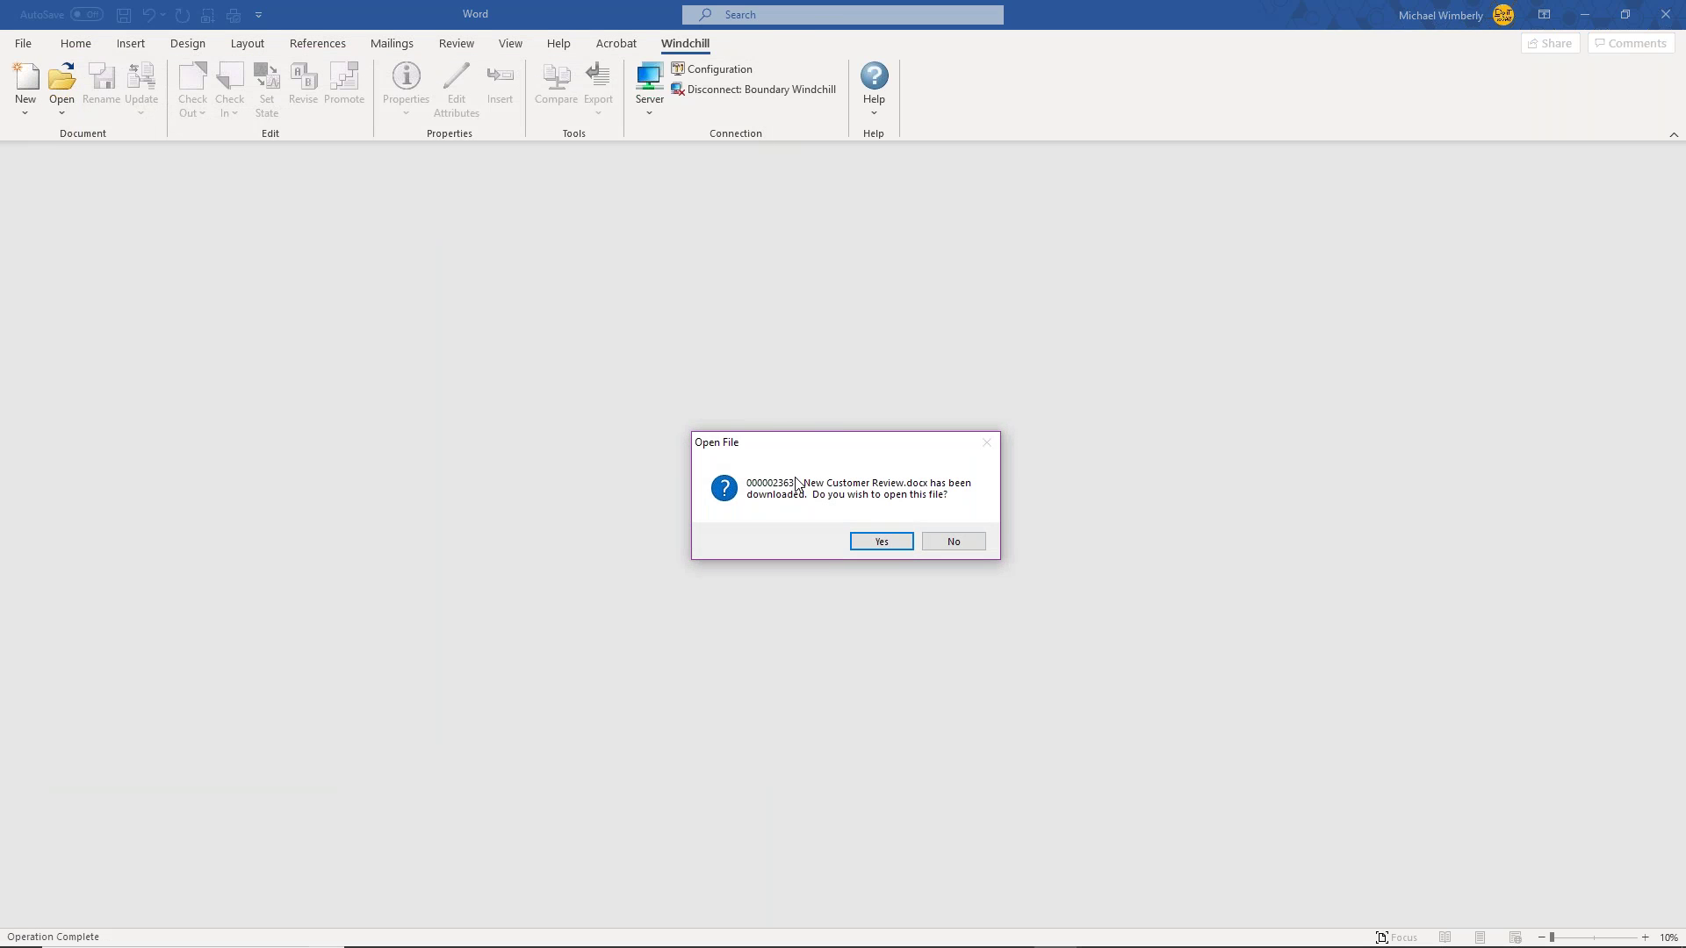
click(881, 542)
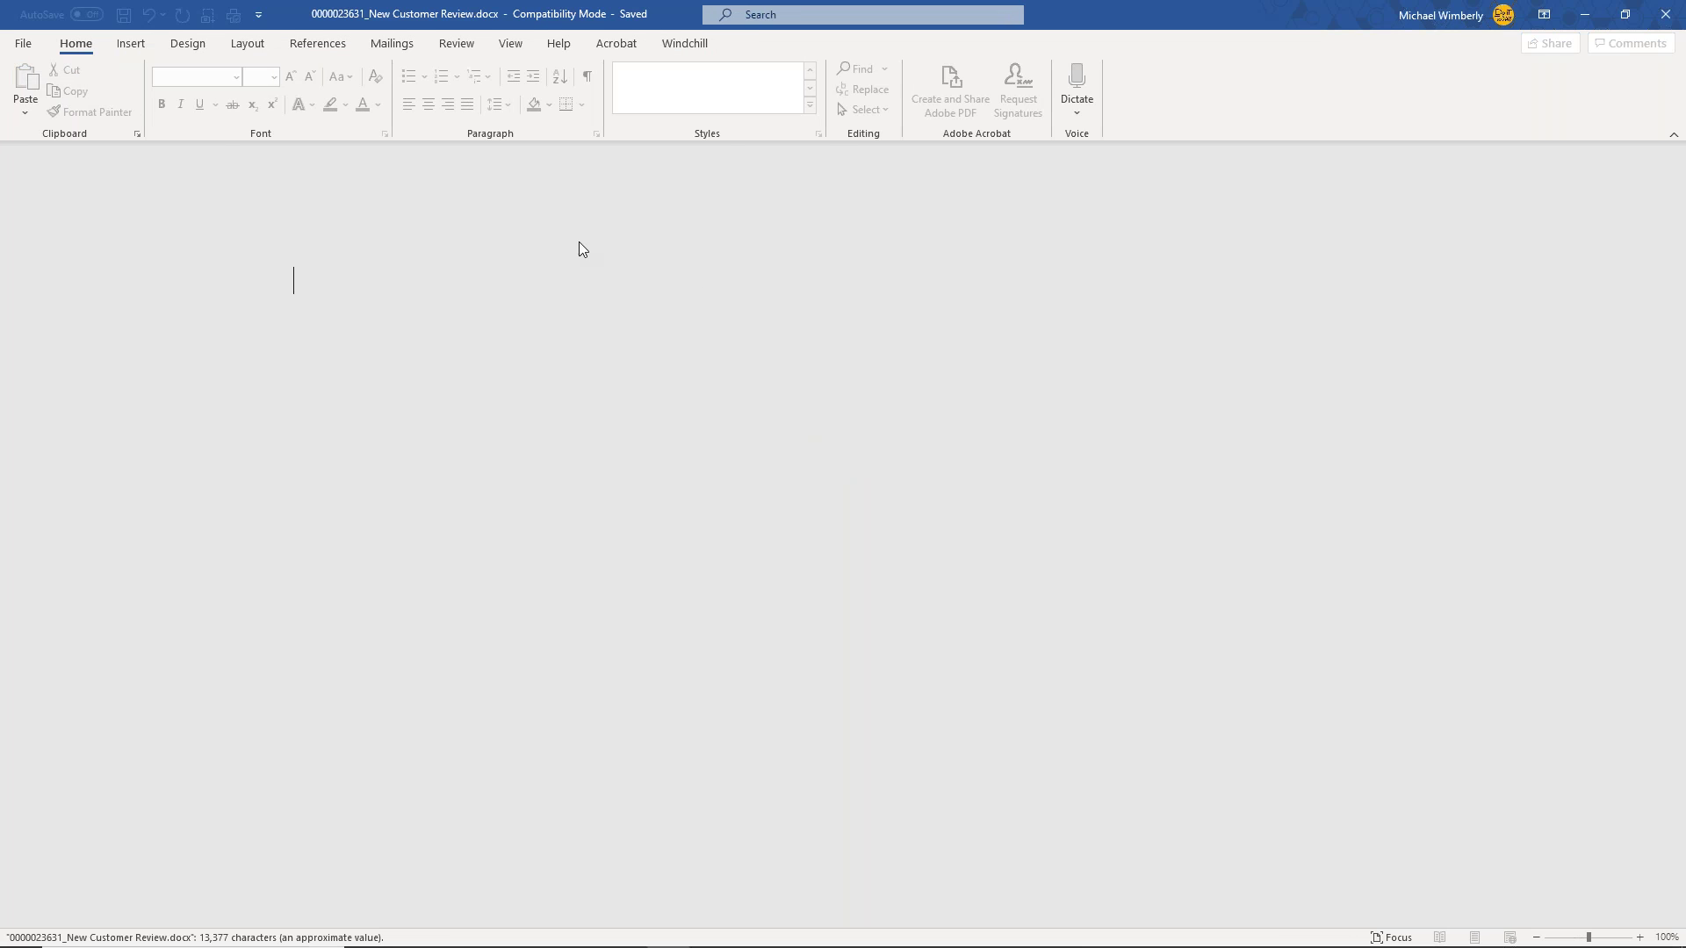
scroll(805, 420, down, 9)
scroll(806, 420, up, 7)
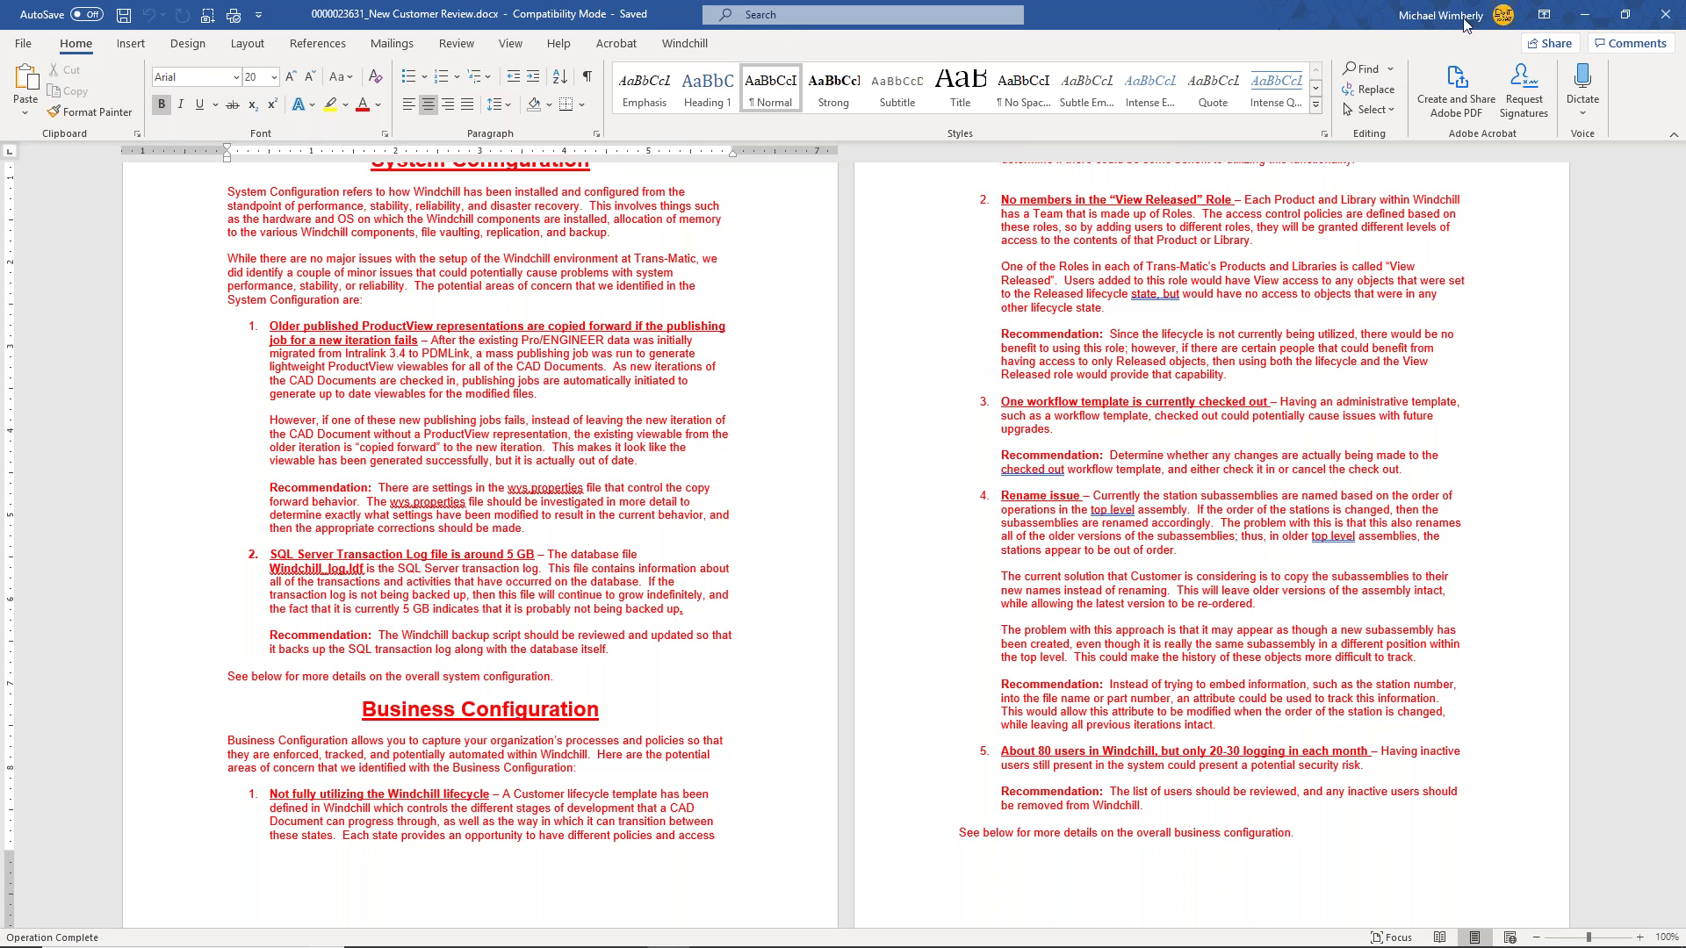
click(1585, 17)
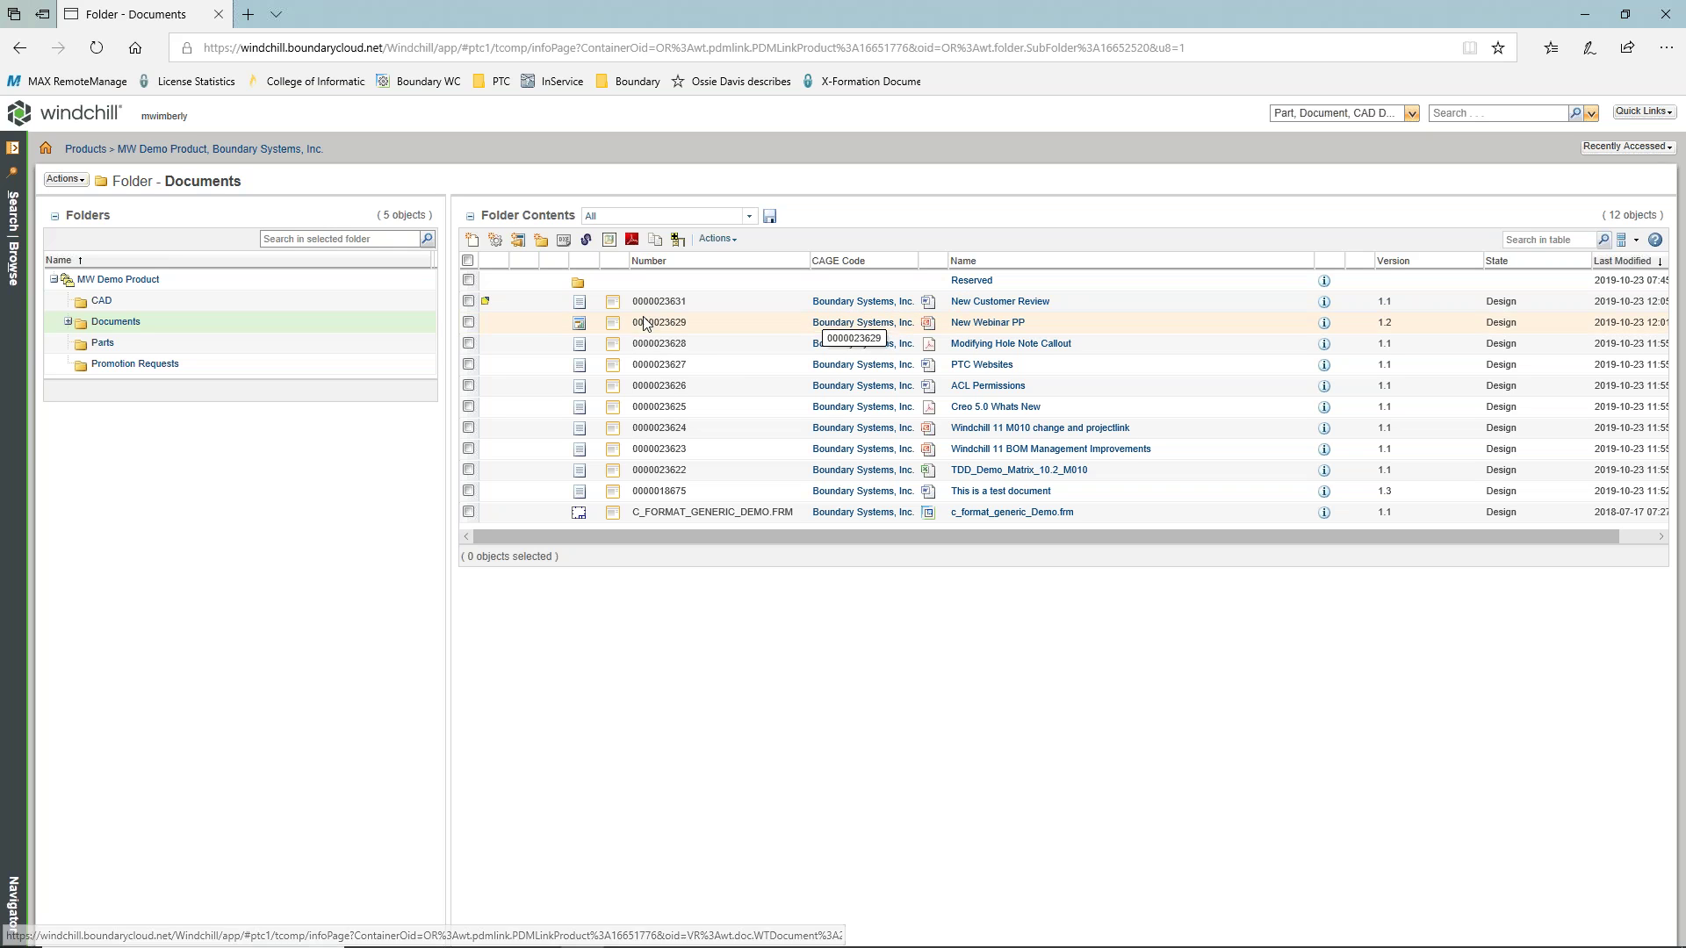
click(510, 308)
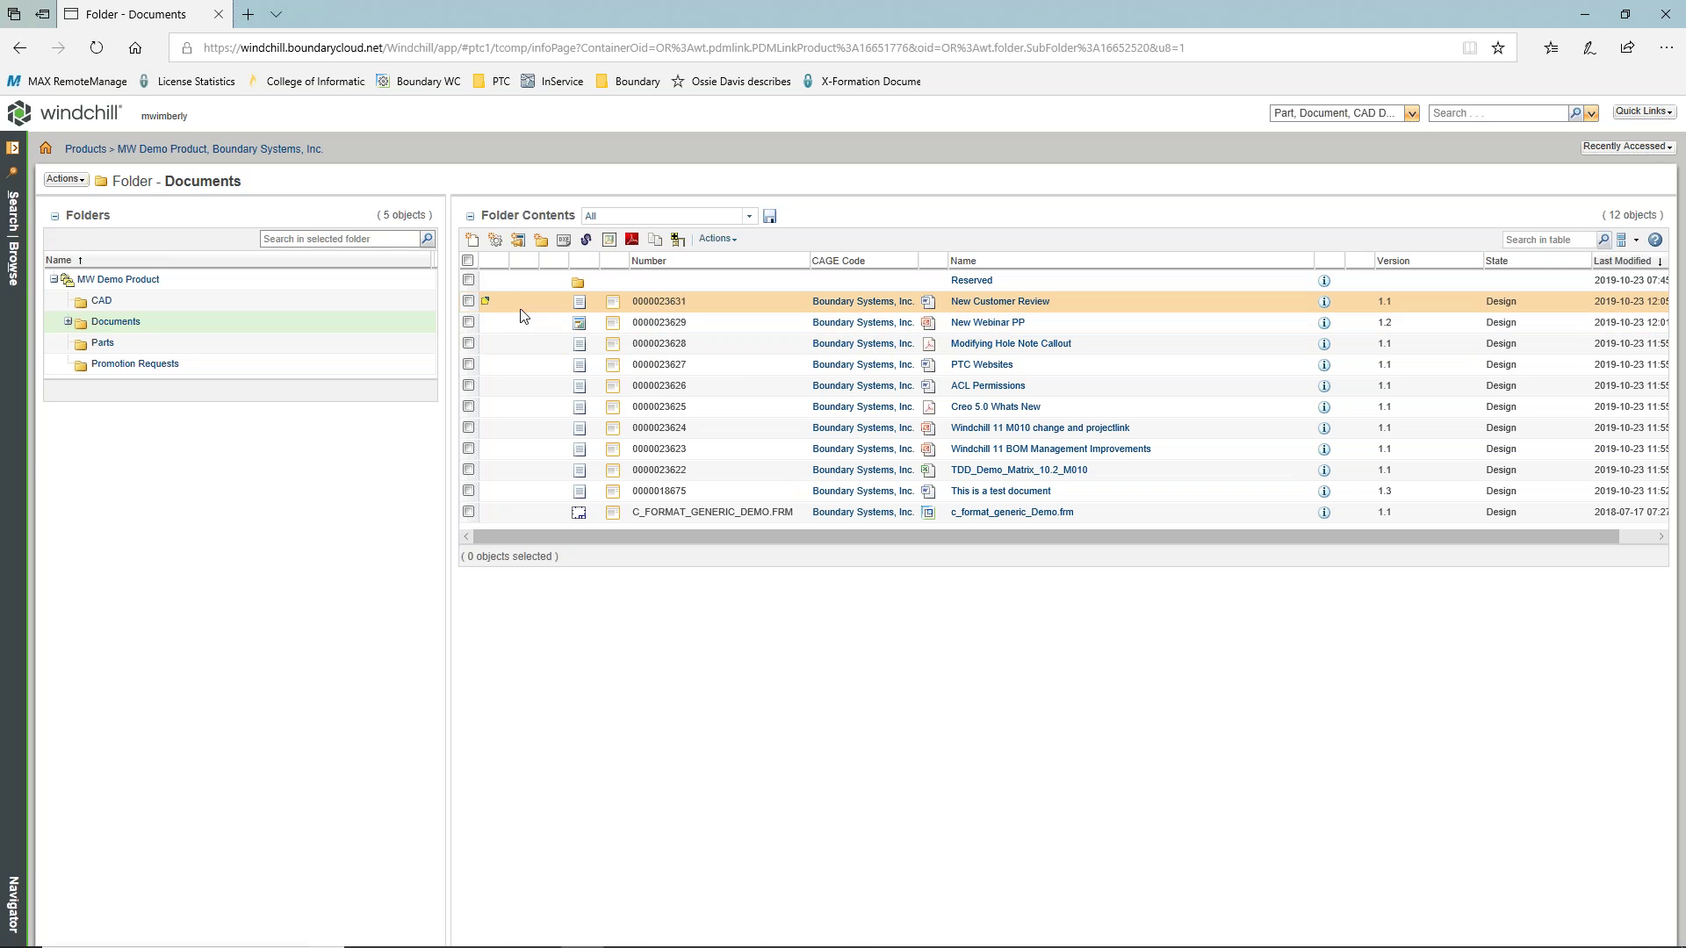
mouse_move(683, 941)
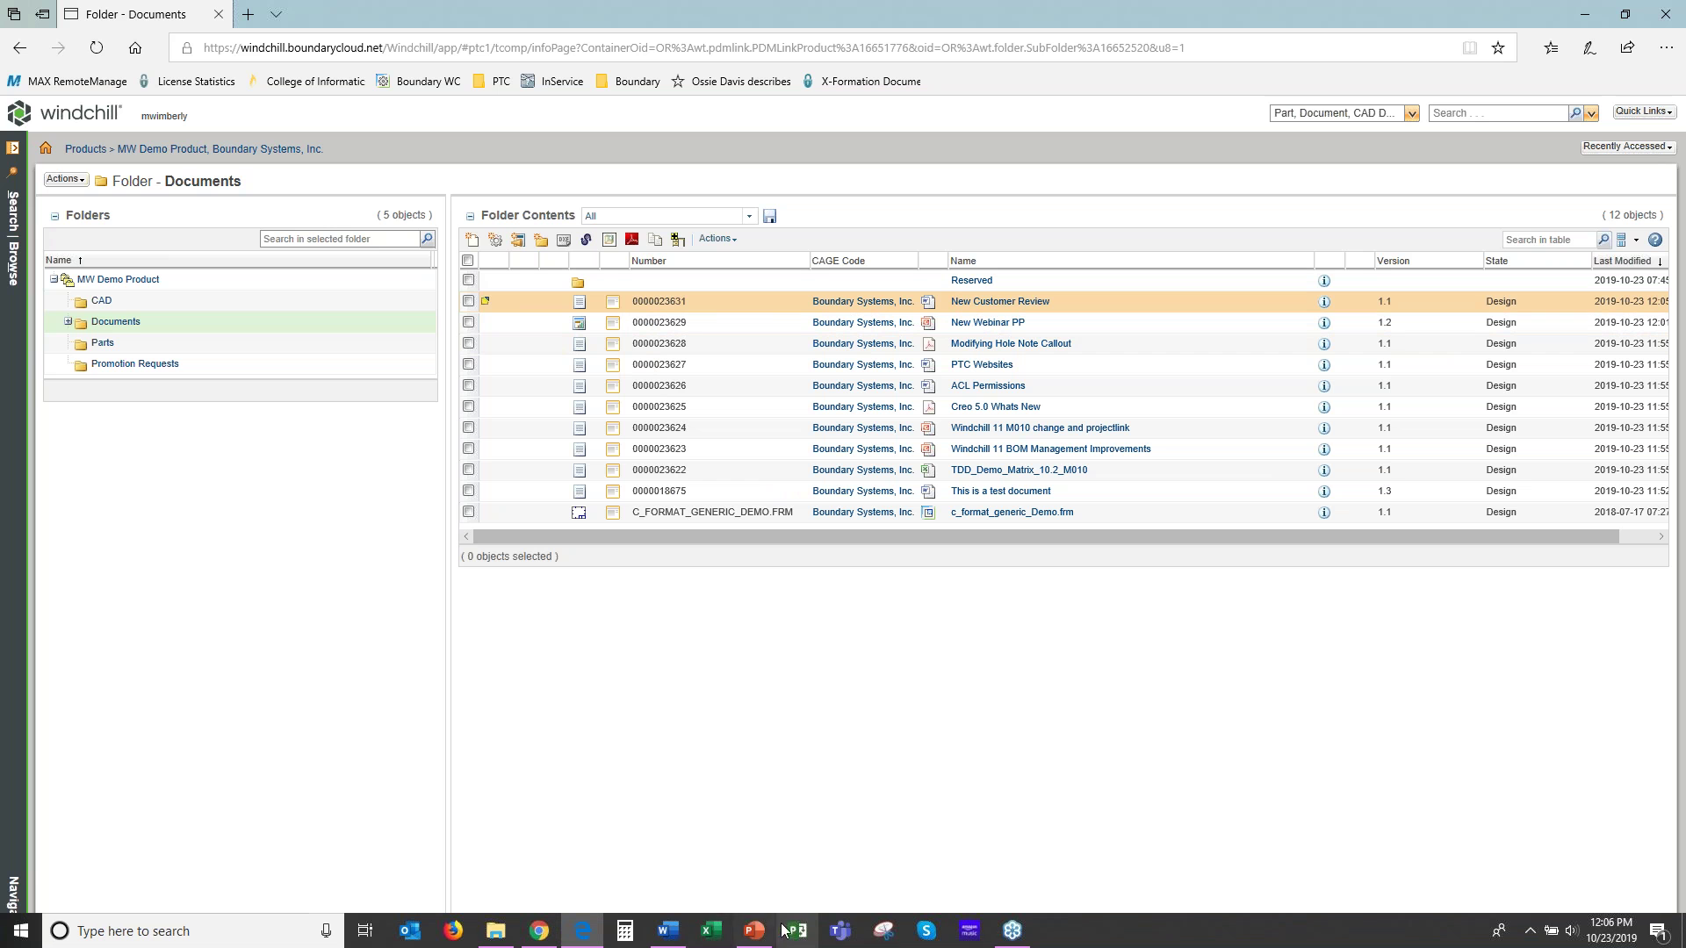
click(666, 933)
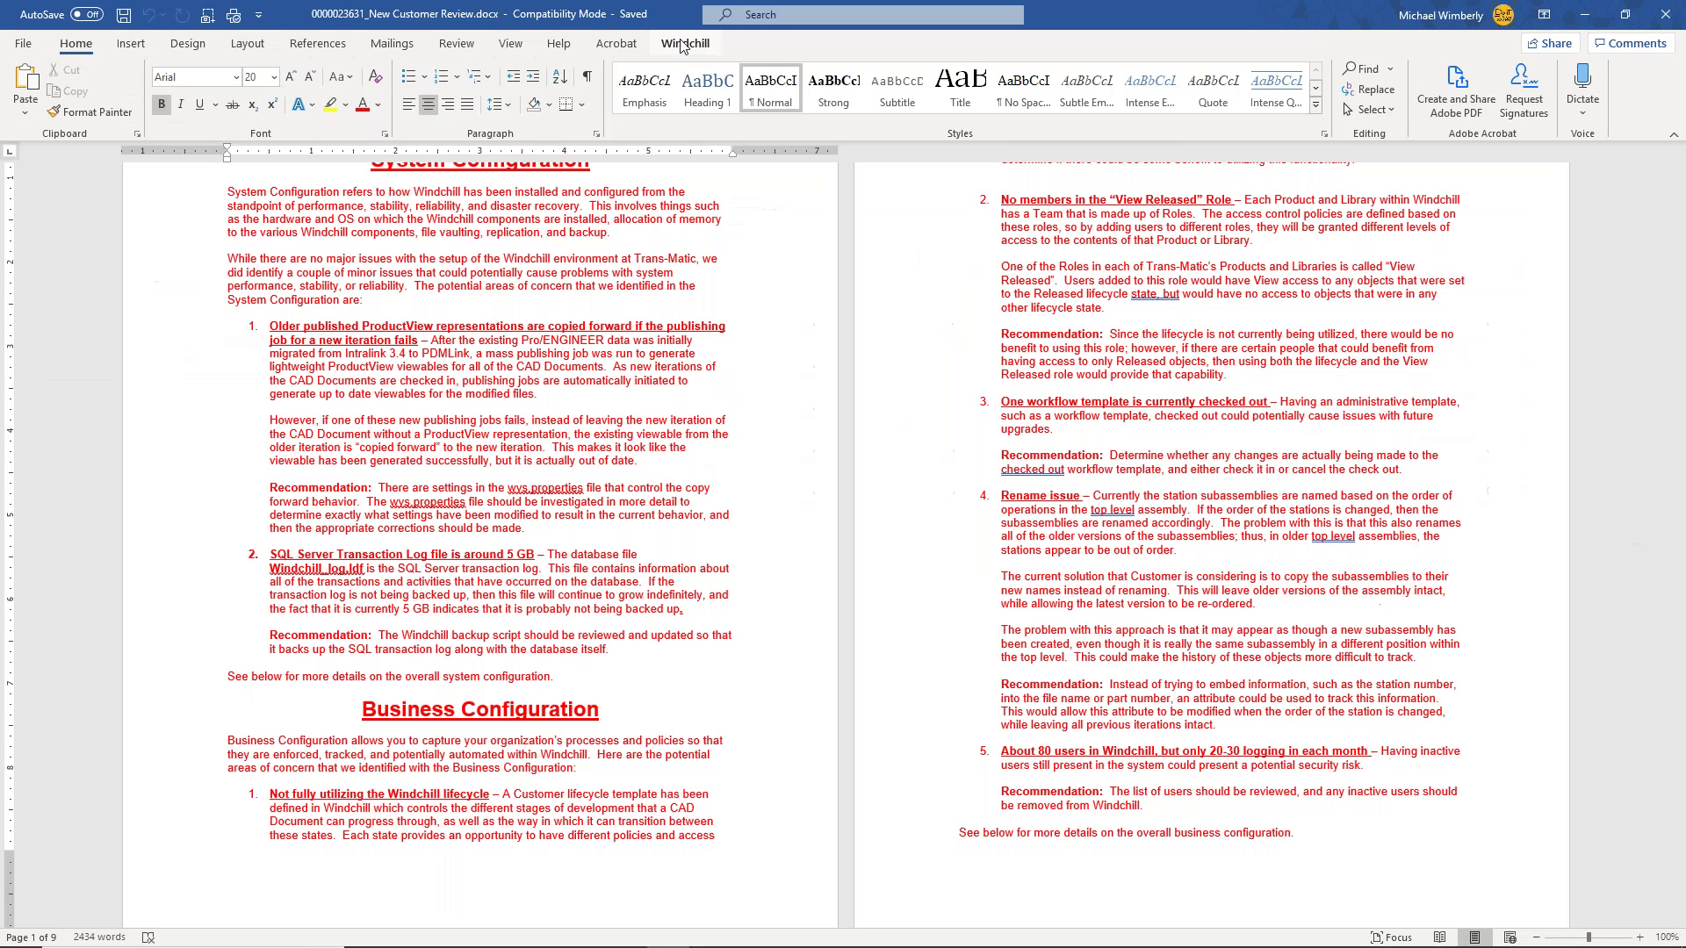
- Undo the checkout of New Customer Review from the Windchill Check In menu
click(685, 43)
click(230, 112)
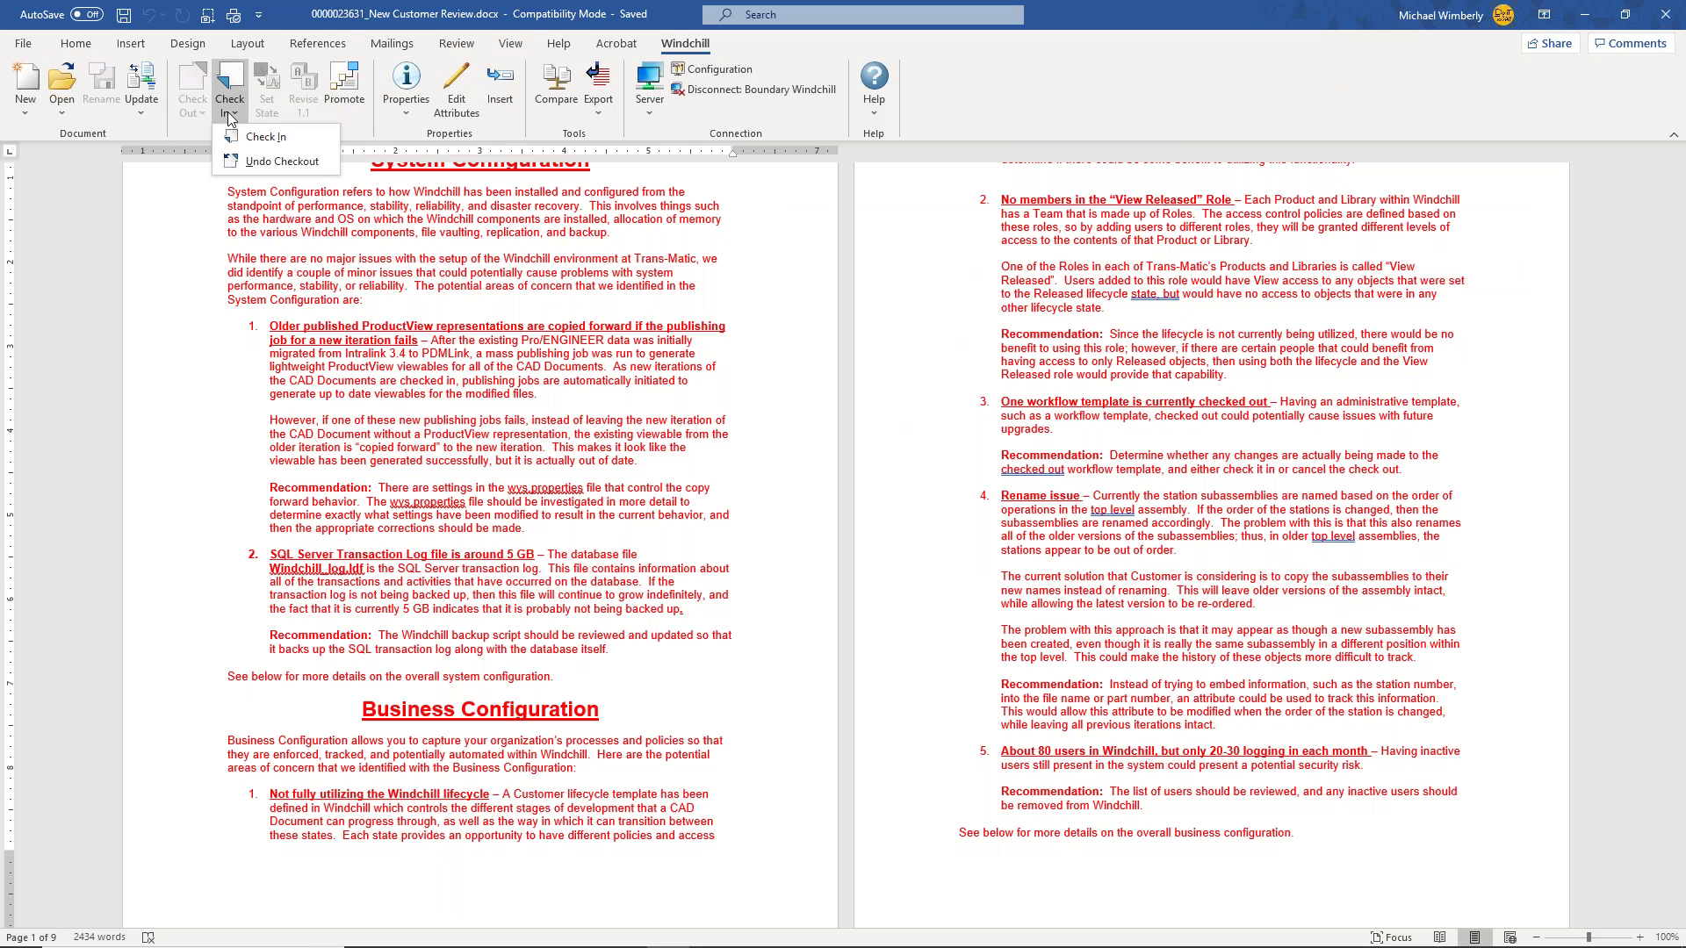
click(280, 163)
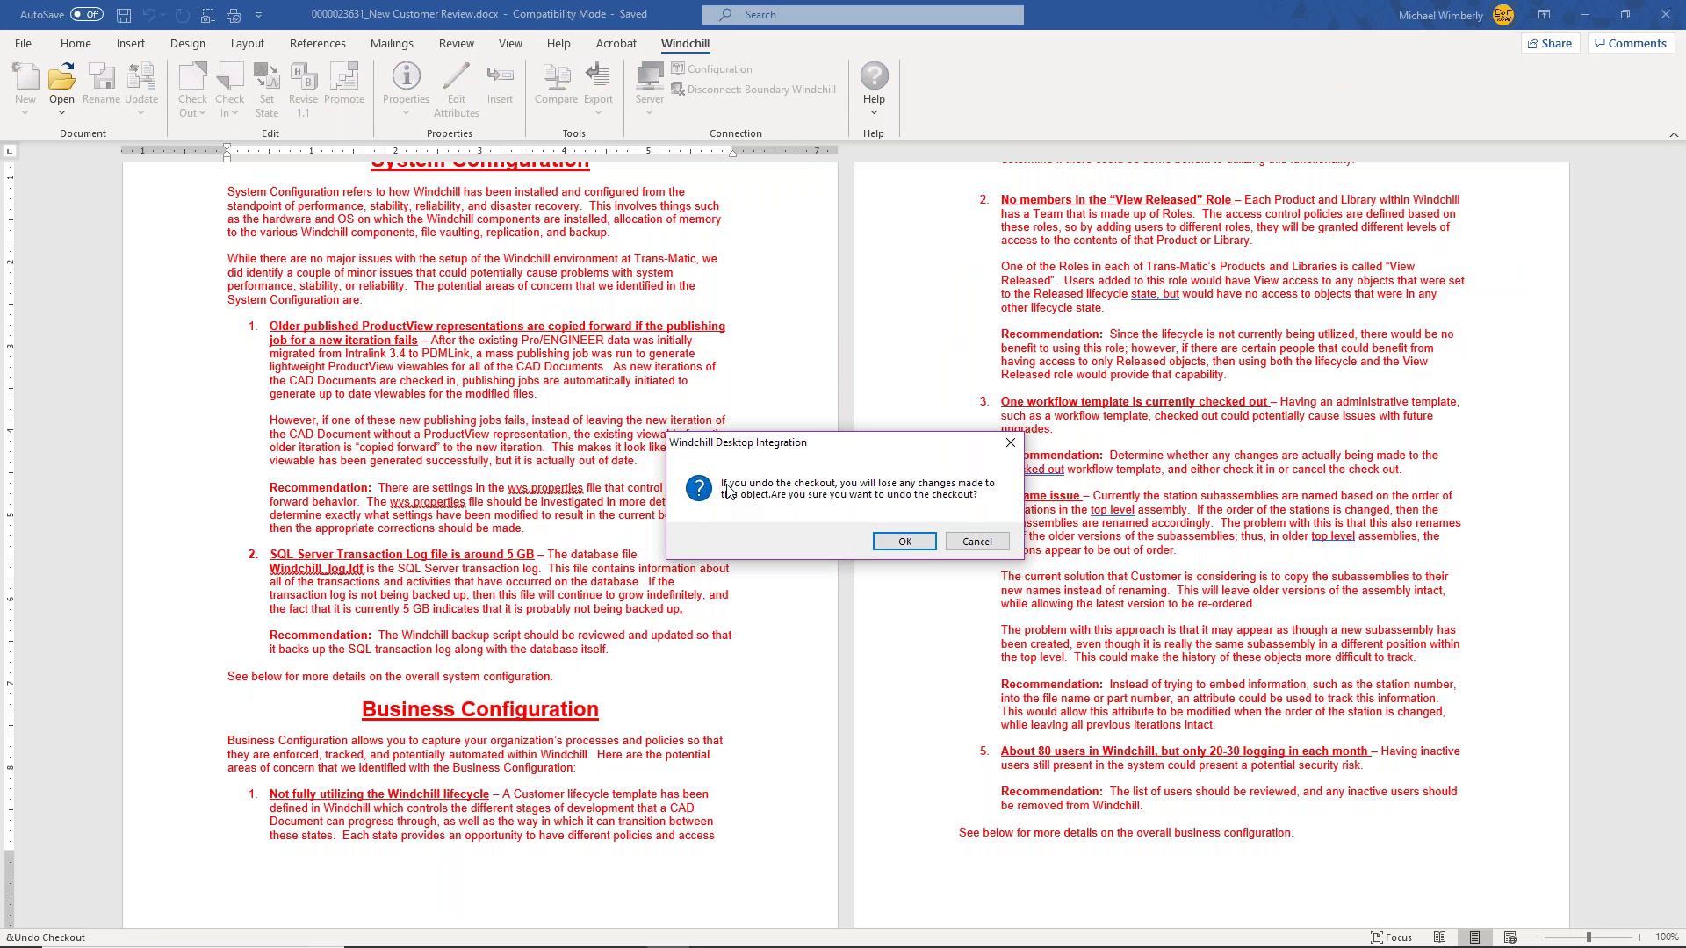
click(906, 541)
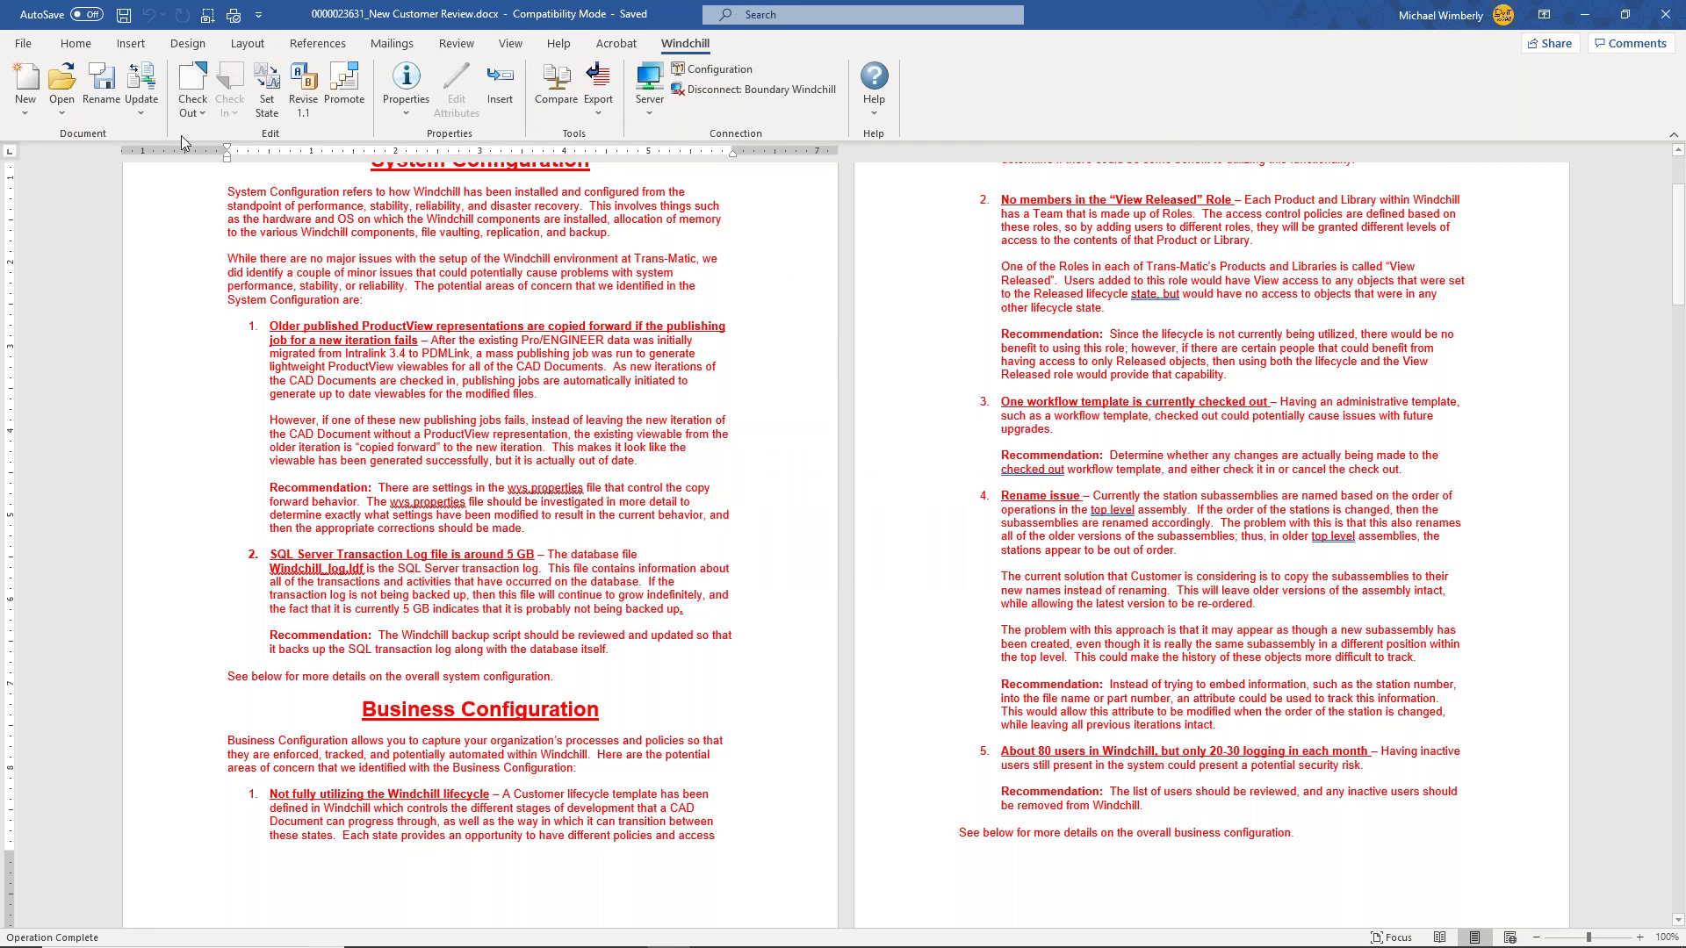
- Close the document without updating it in Windchill, then minimize Word
click(24, 43)
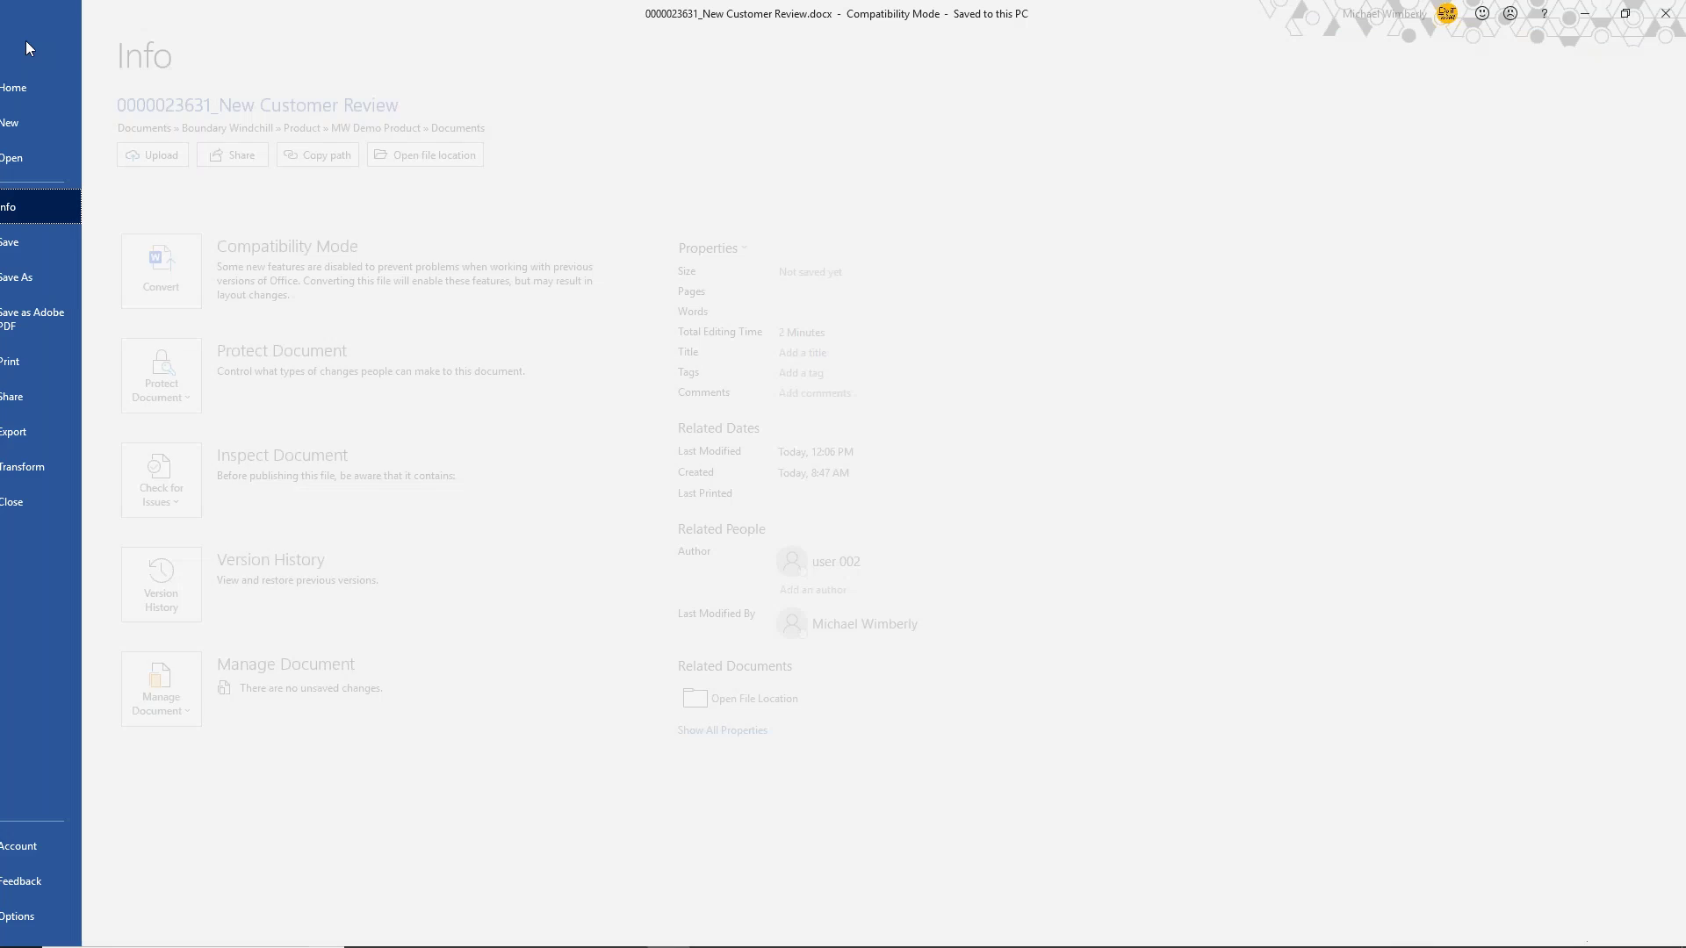
click(55, 504)
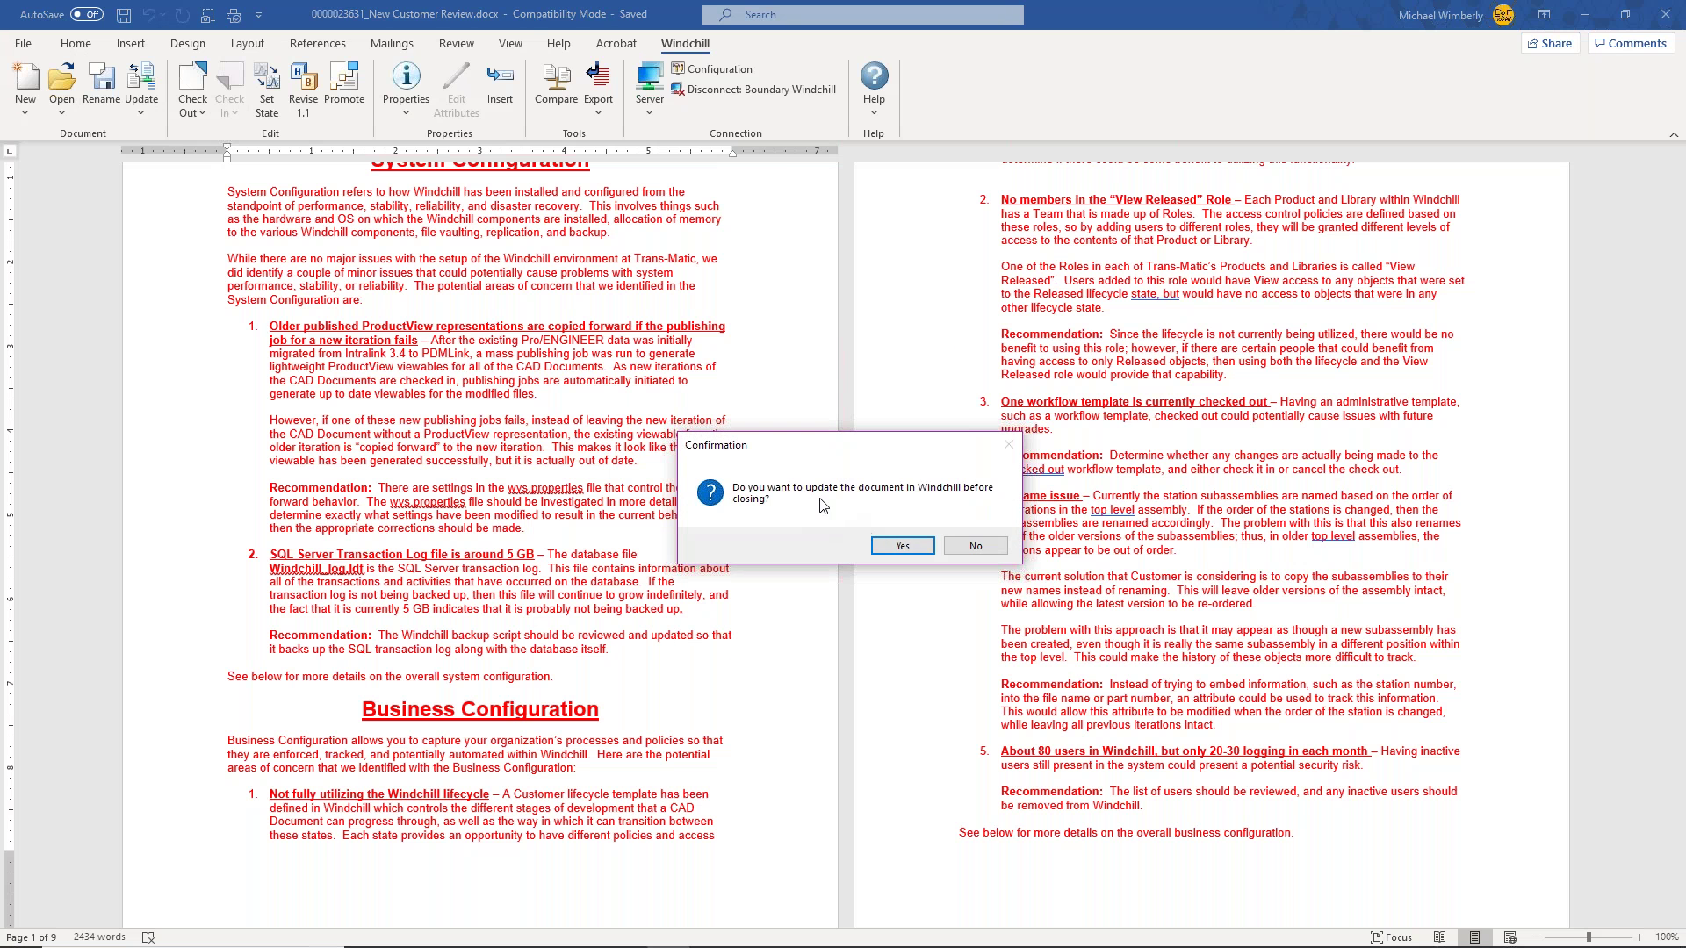
click(973, 546)
click(1587, 17)
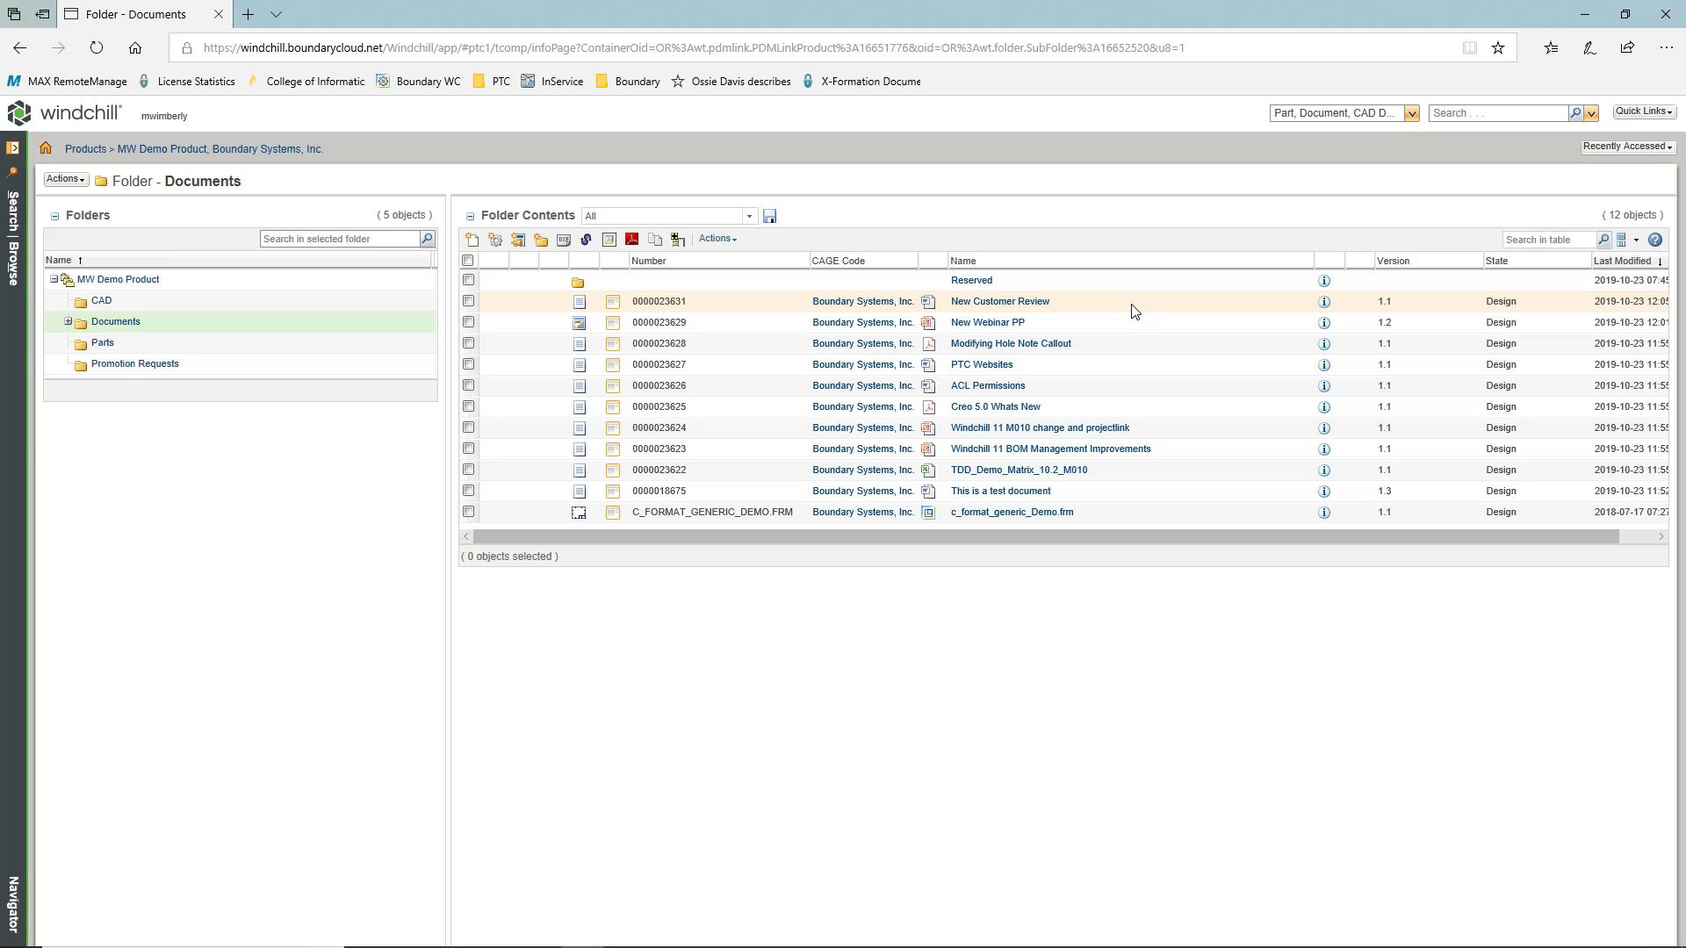
- Open This is a test document's info page to see its versions 1.1, 1.2 and 1.3
mouse_move(747, 943)
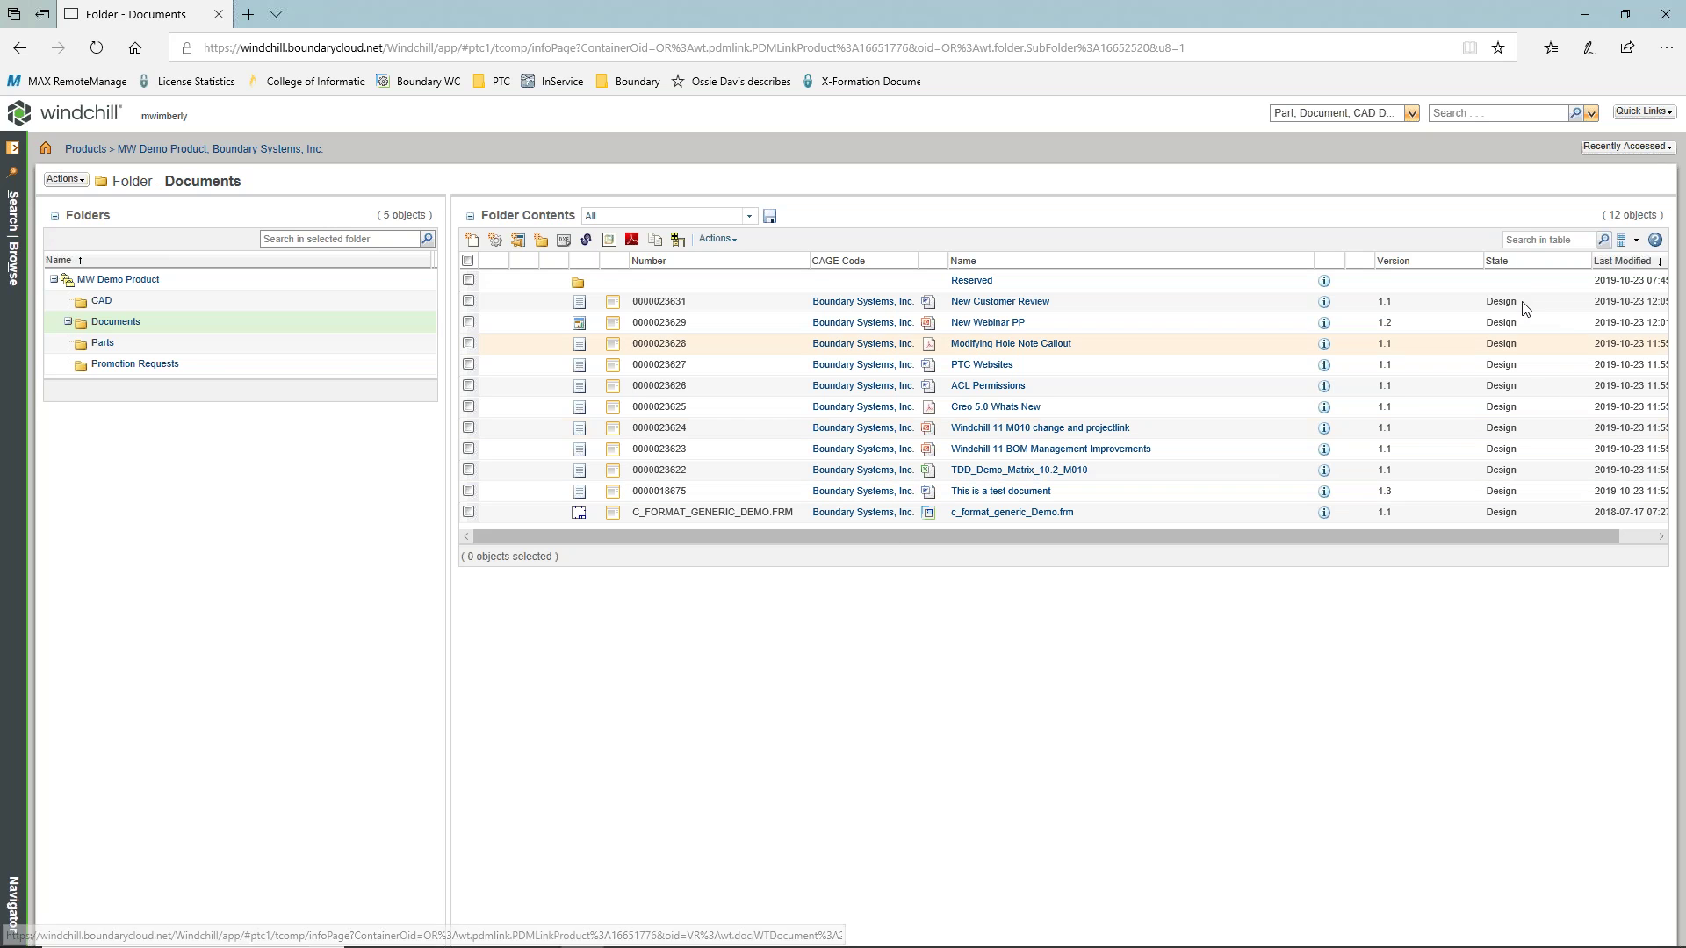
click(1325, 492)
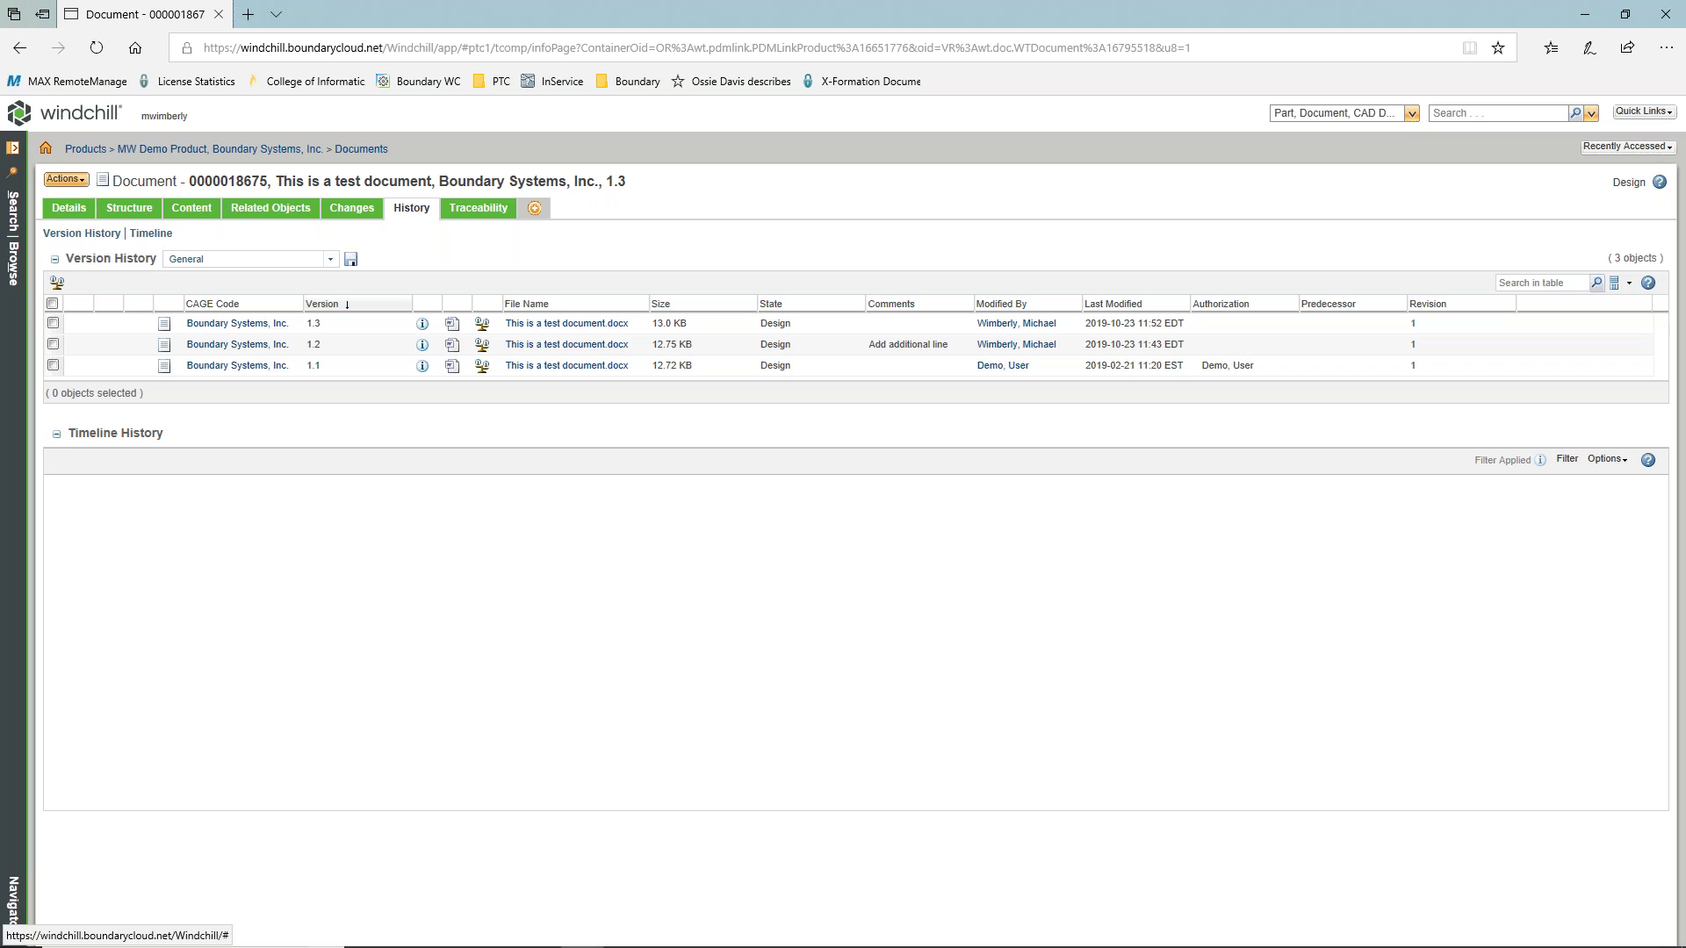
- Show the Details tab of This is a test document, then bring the empty Word window forward
click(77, 212)
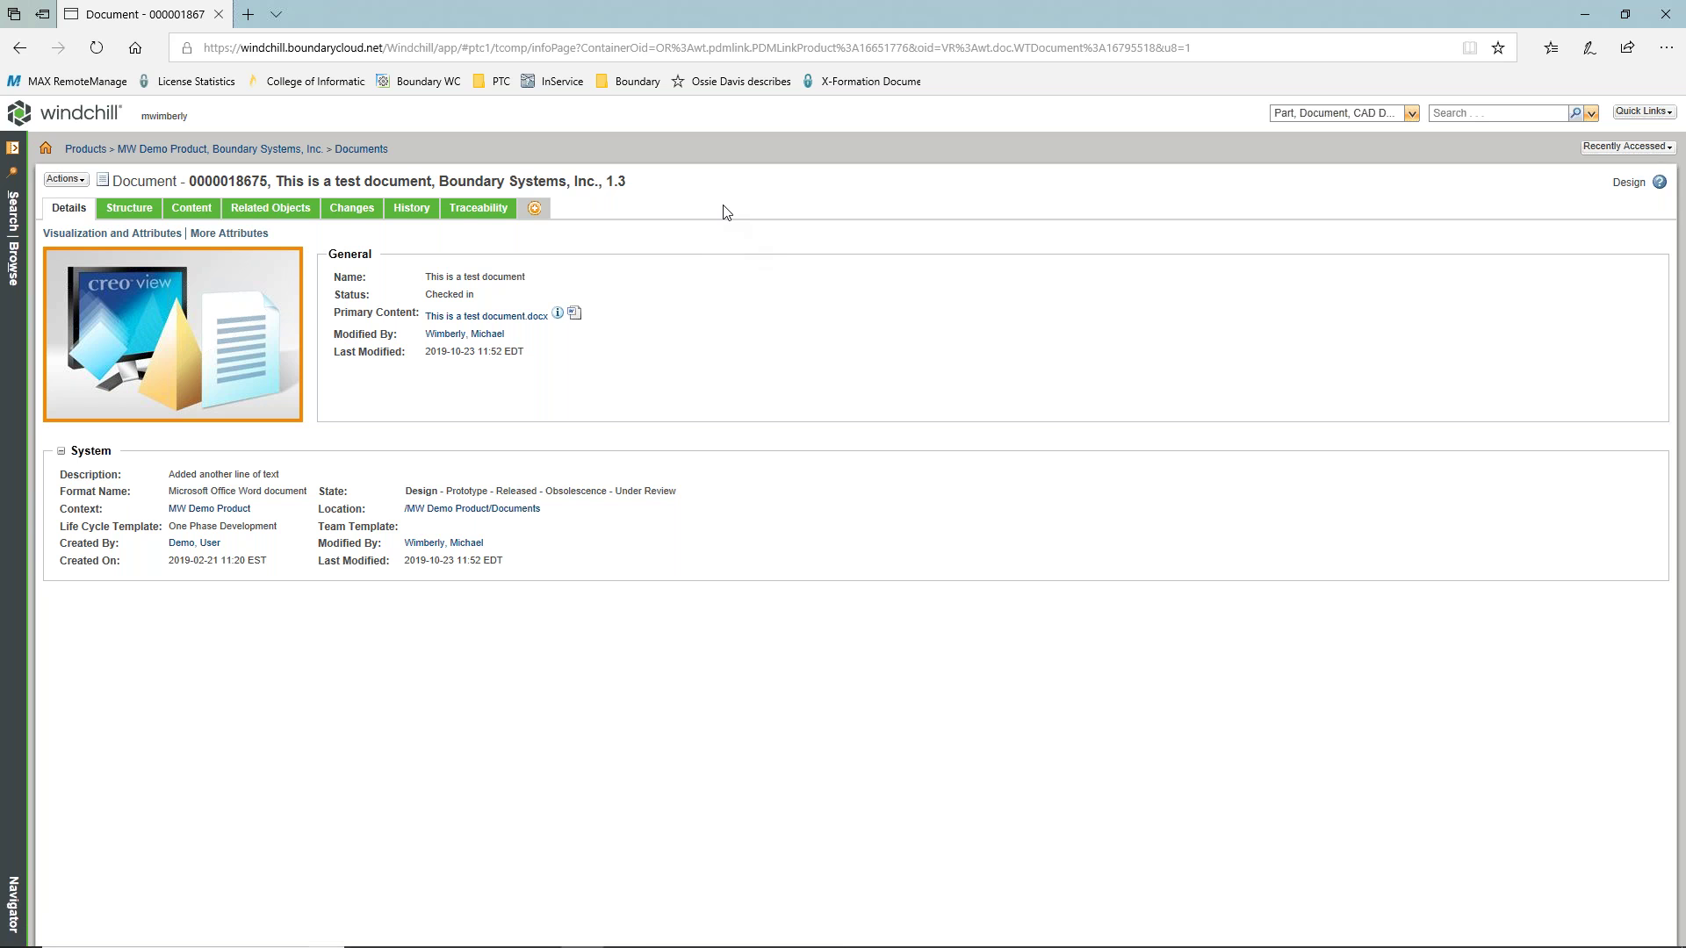
click(650, 937)
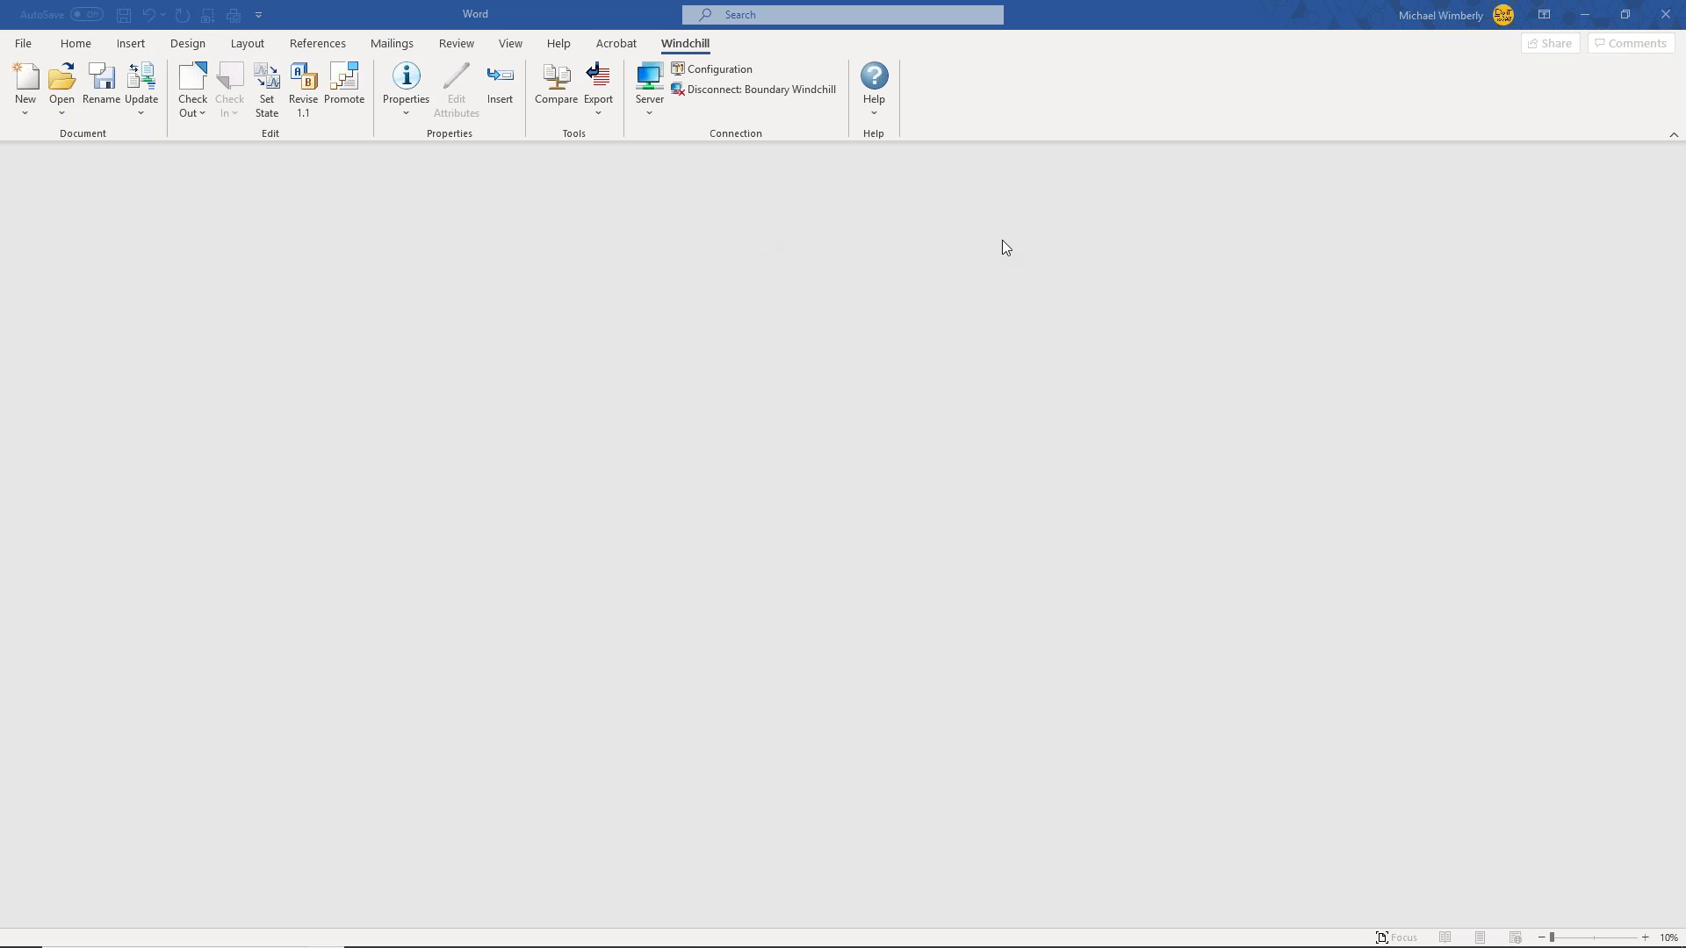
- Open Webinar Presentation in PowerPoint from Quick access recent files
click(1584, 14)
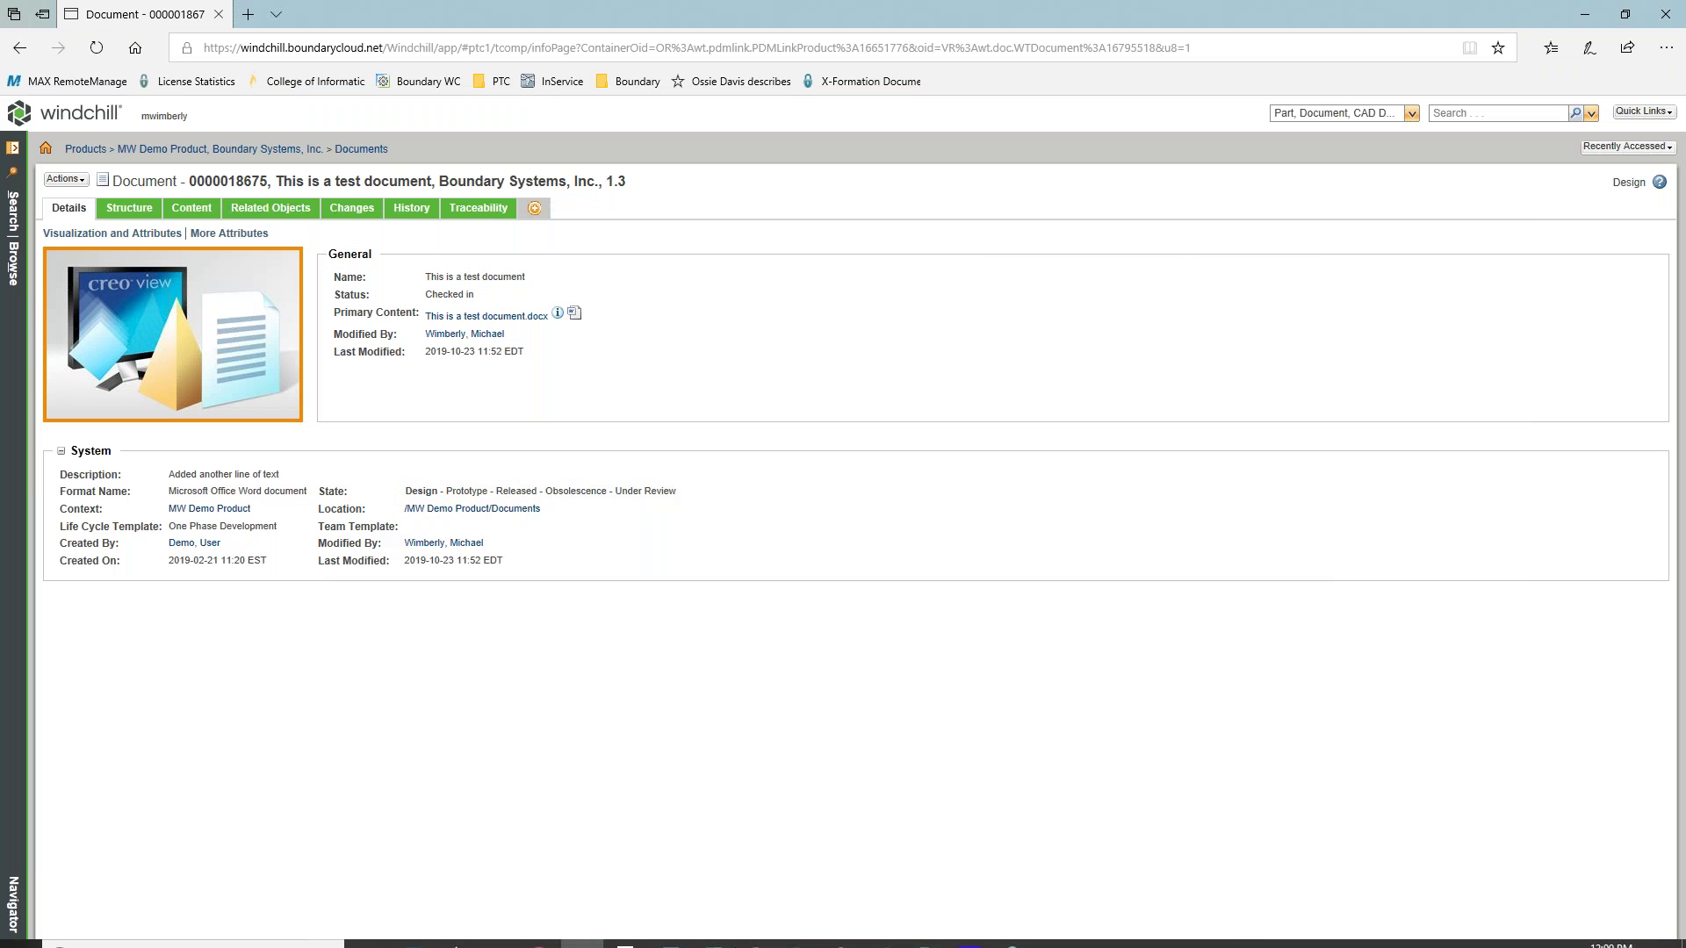
click(753, 933)
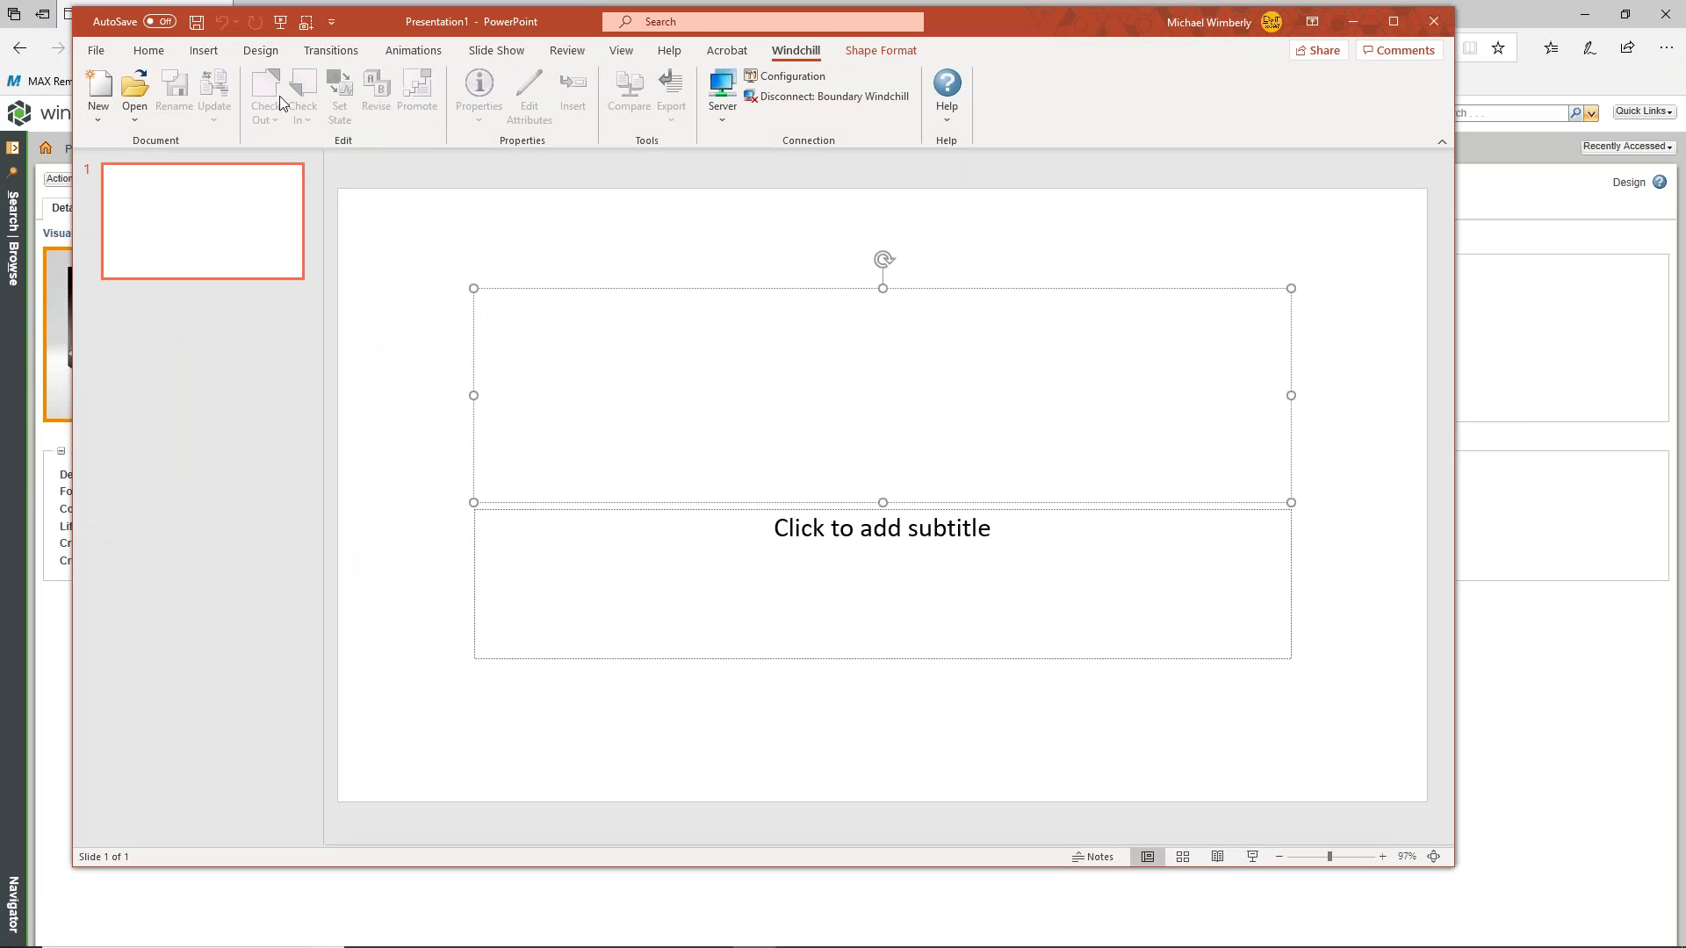
click(134, 92)
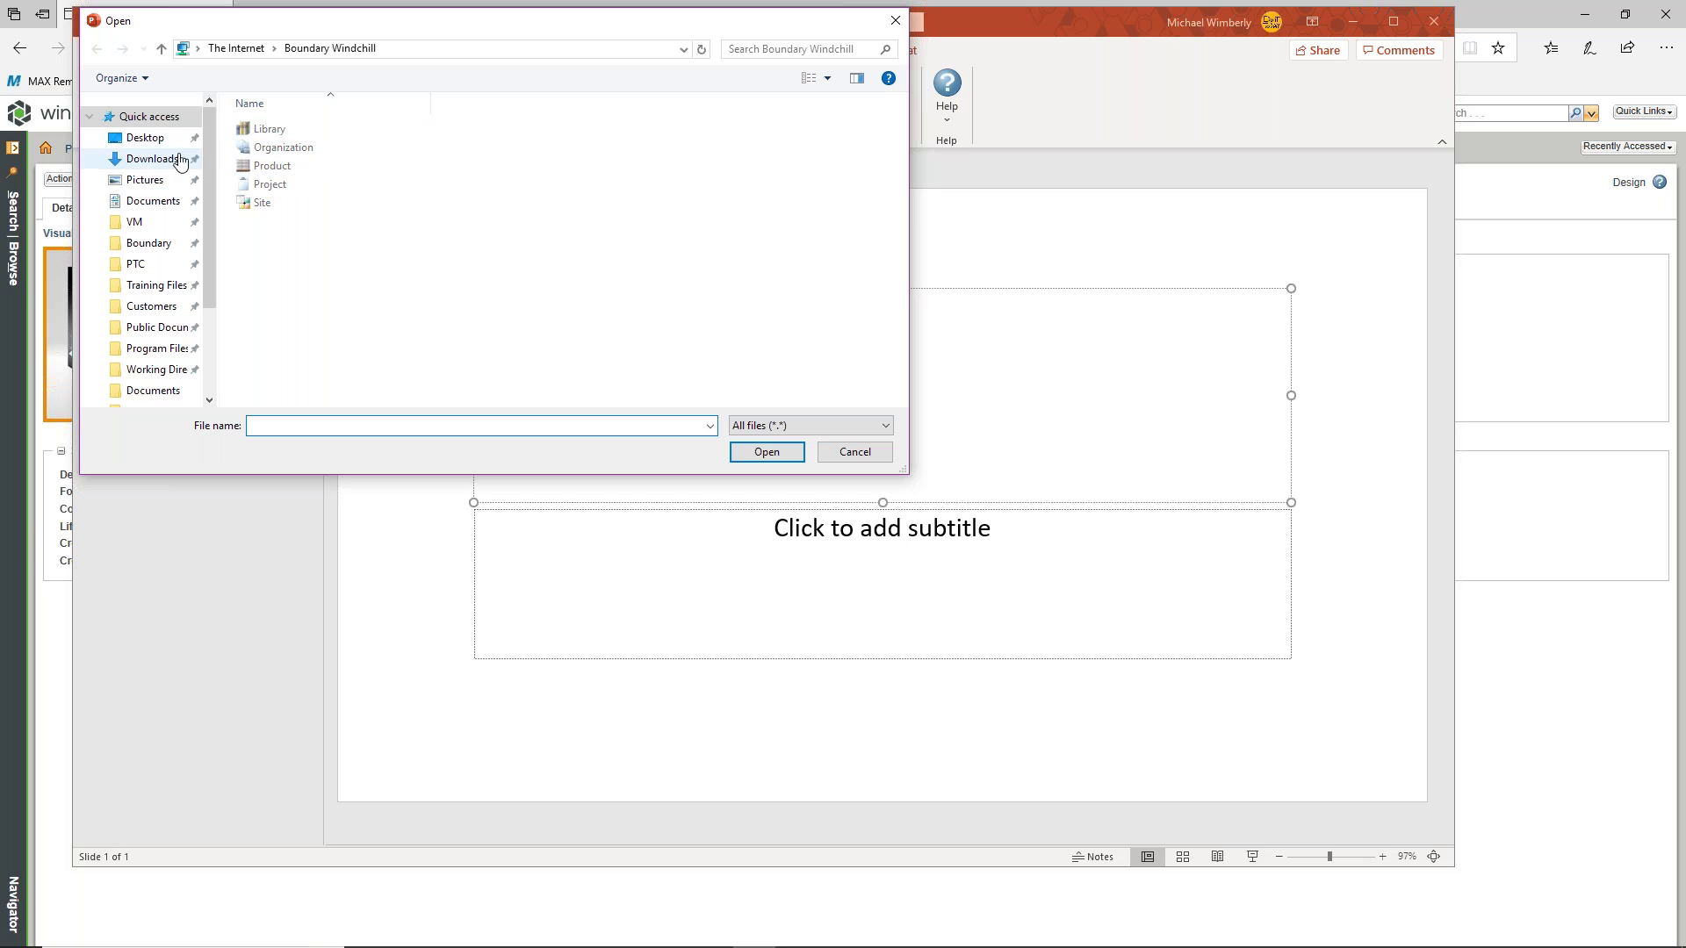
scroll(162, 214, down, 5)
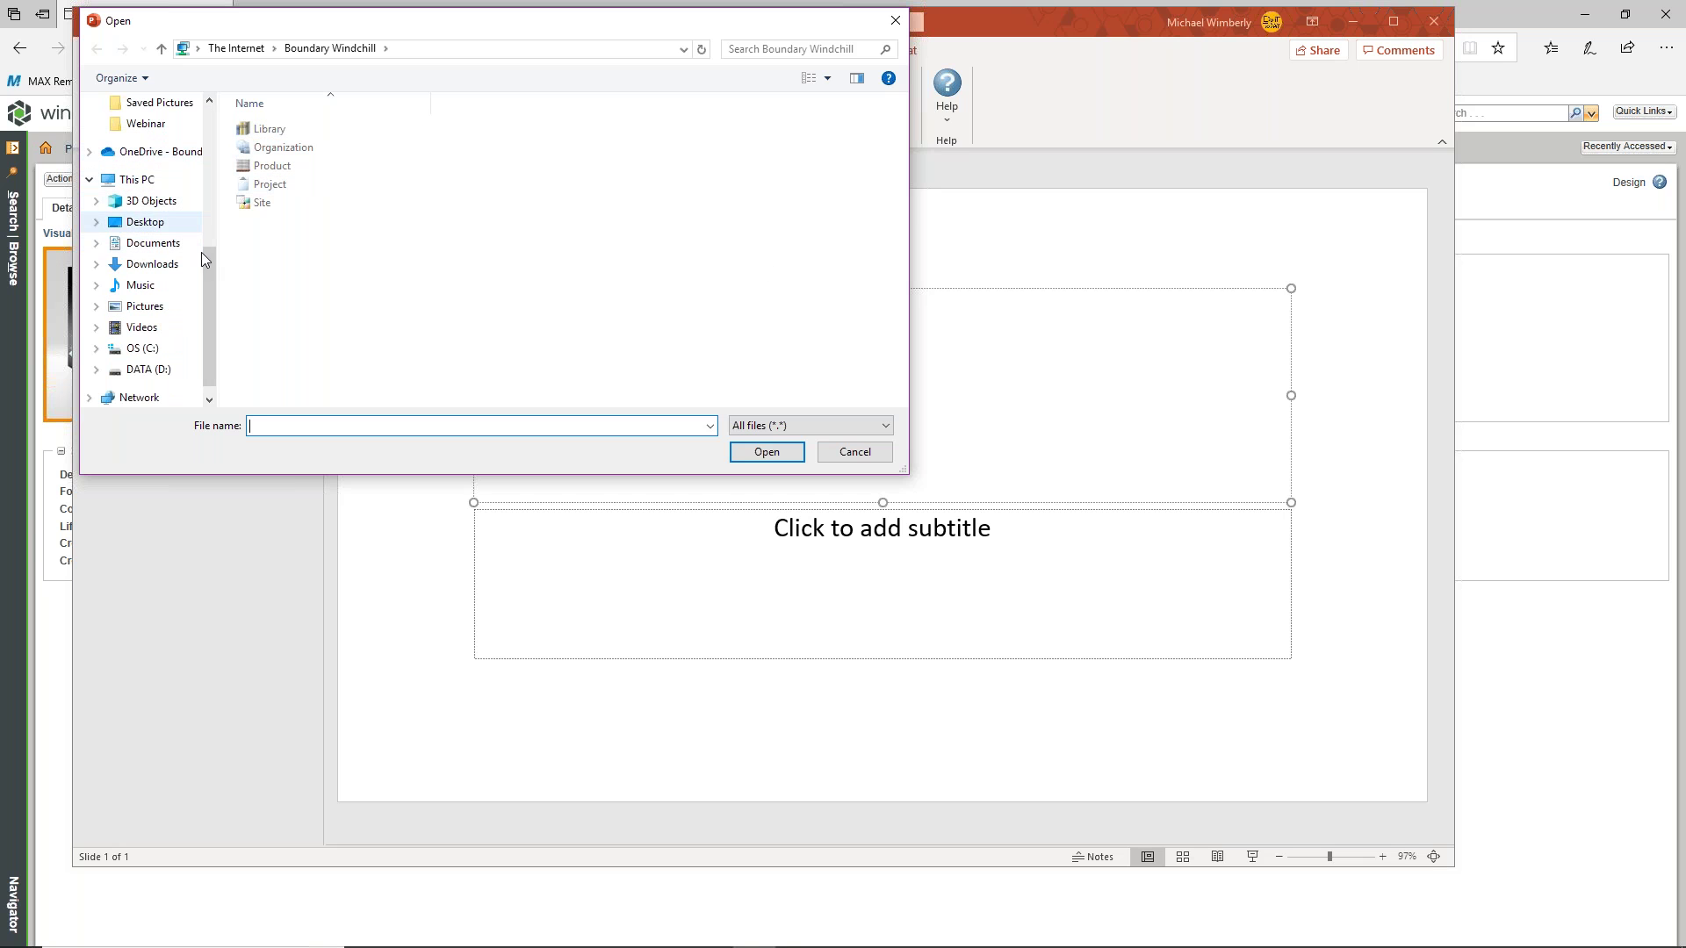
drag(205, 259, 208, 115)
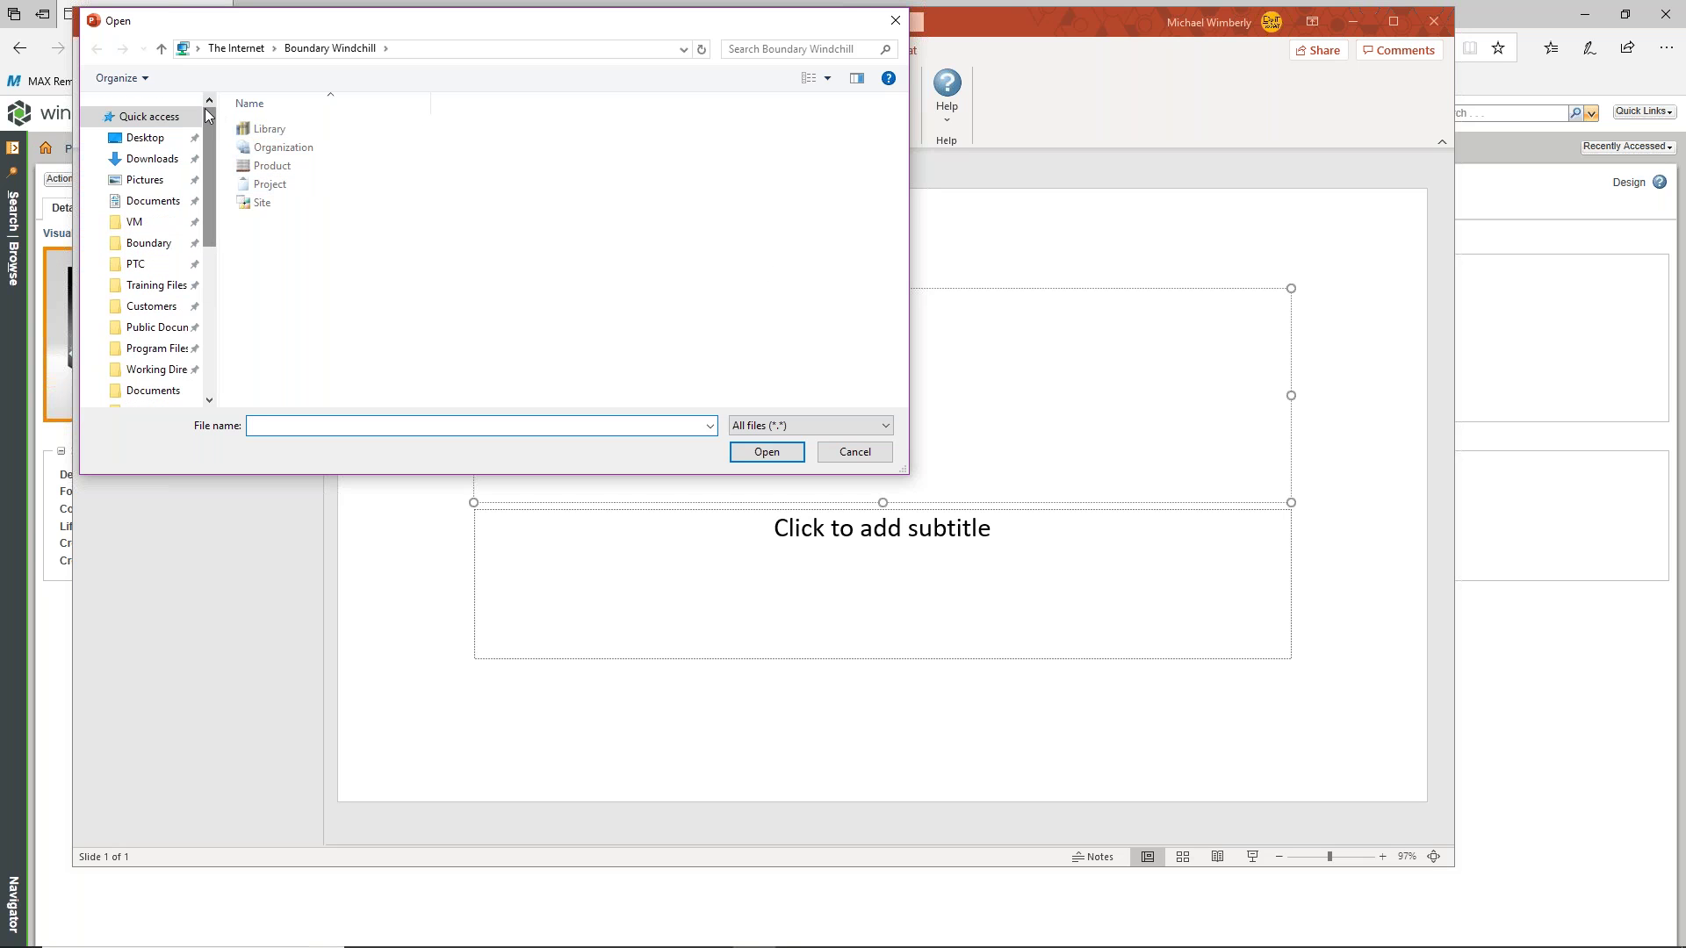
click(148, 116)
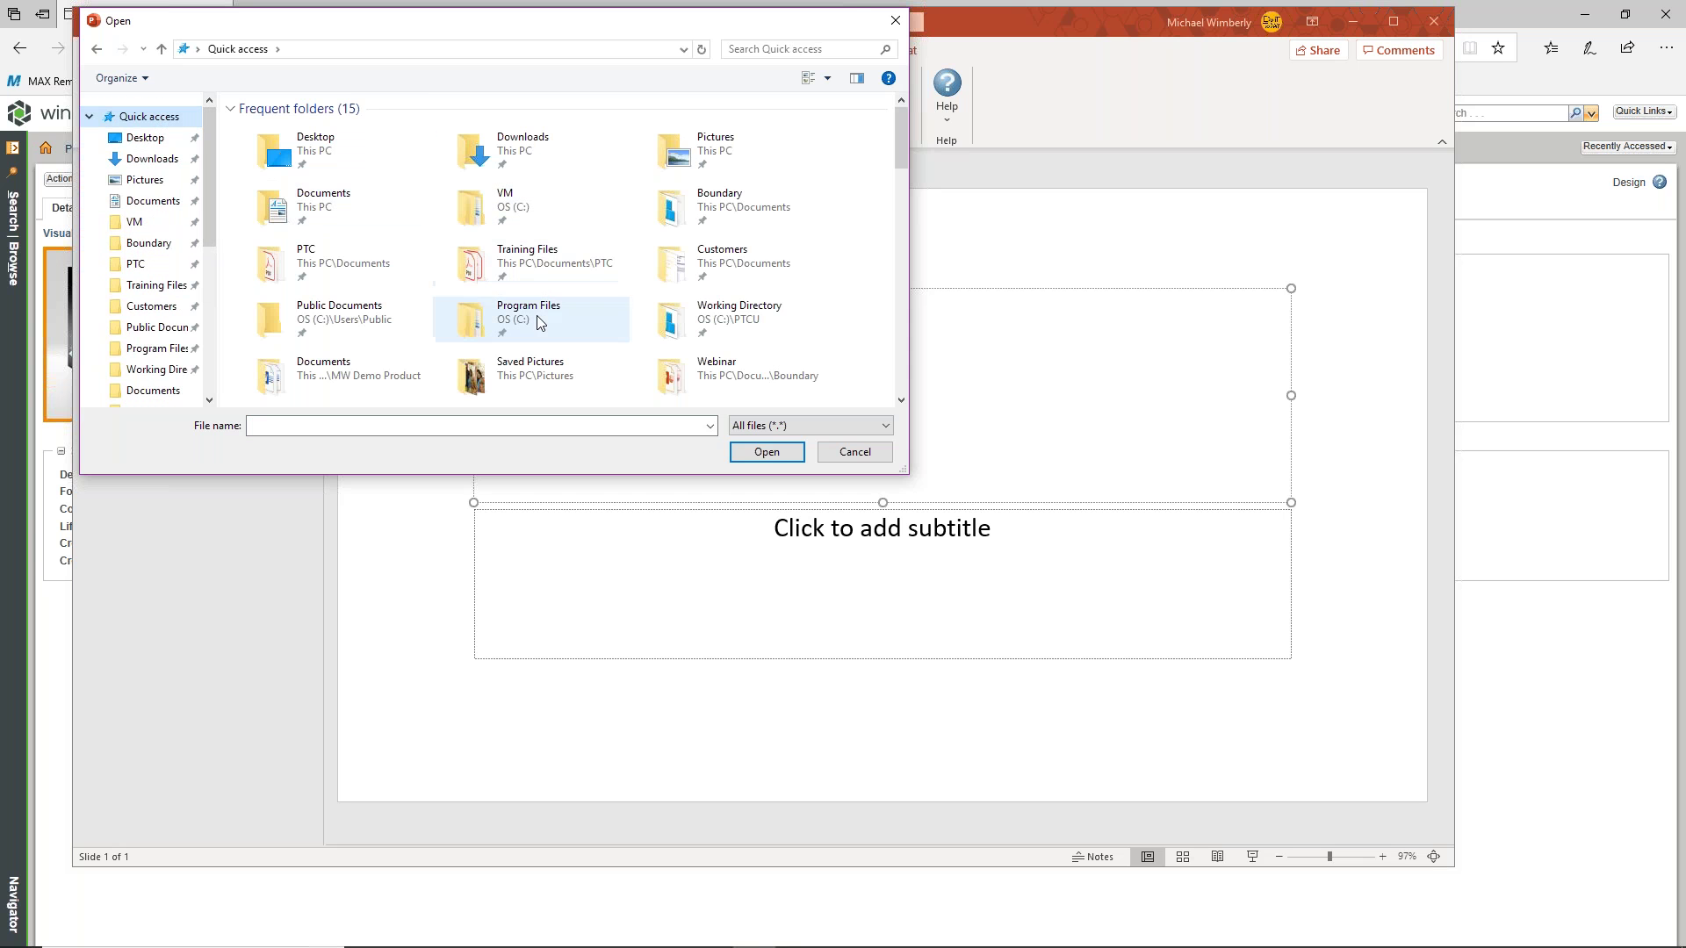
scroll(540, 323, down, 4)
scroll(496, 301, up, 4)
scroll(395, 369, down, 2)
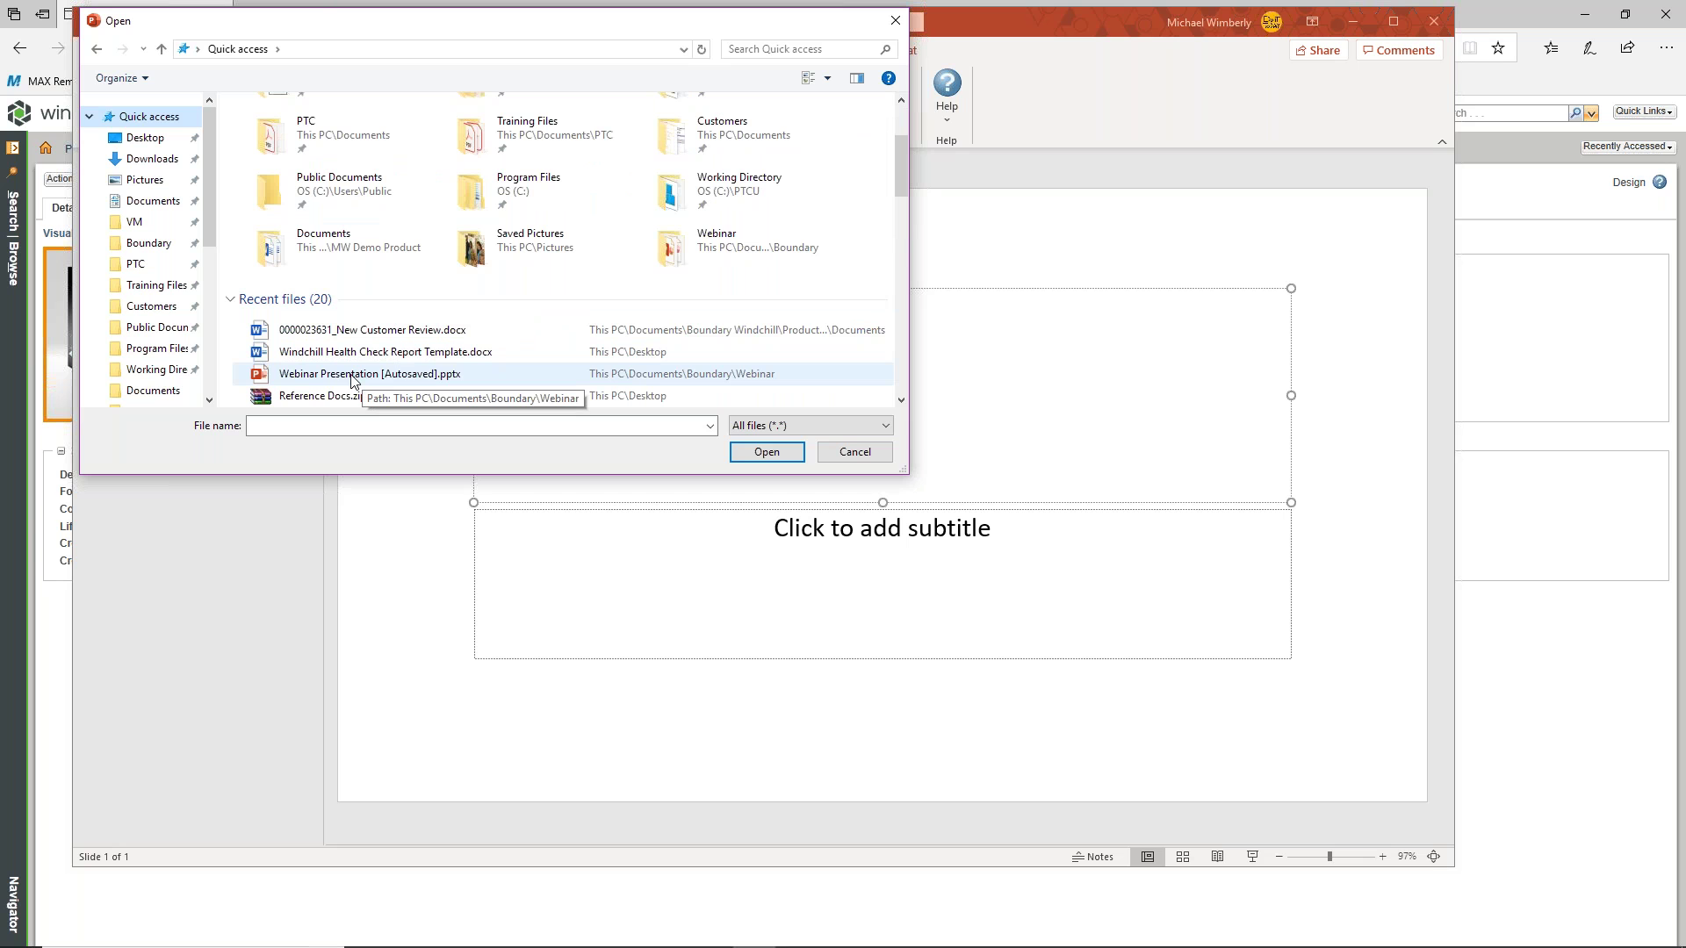
double_click(351, 376)
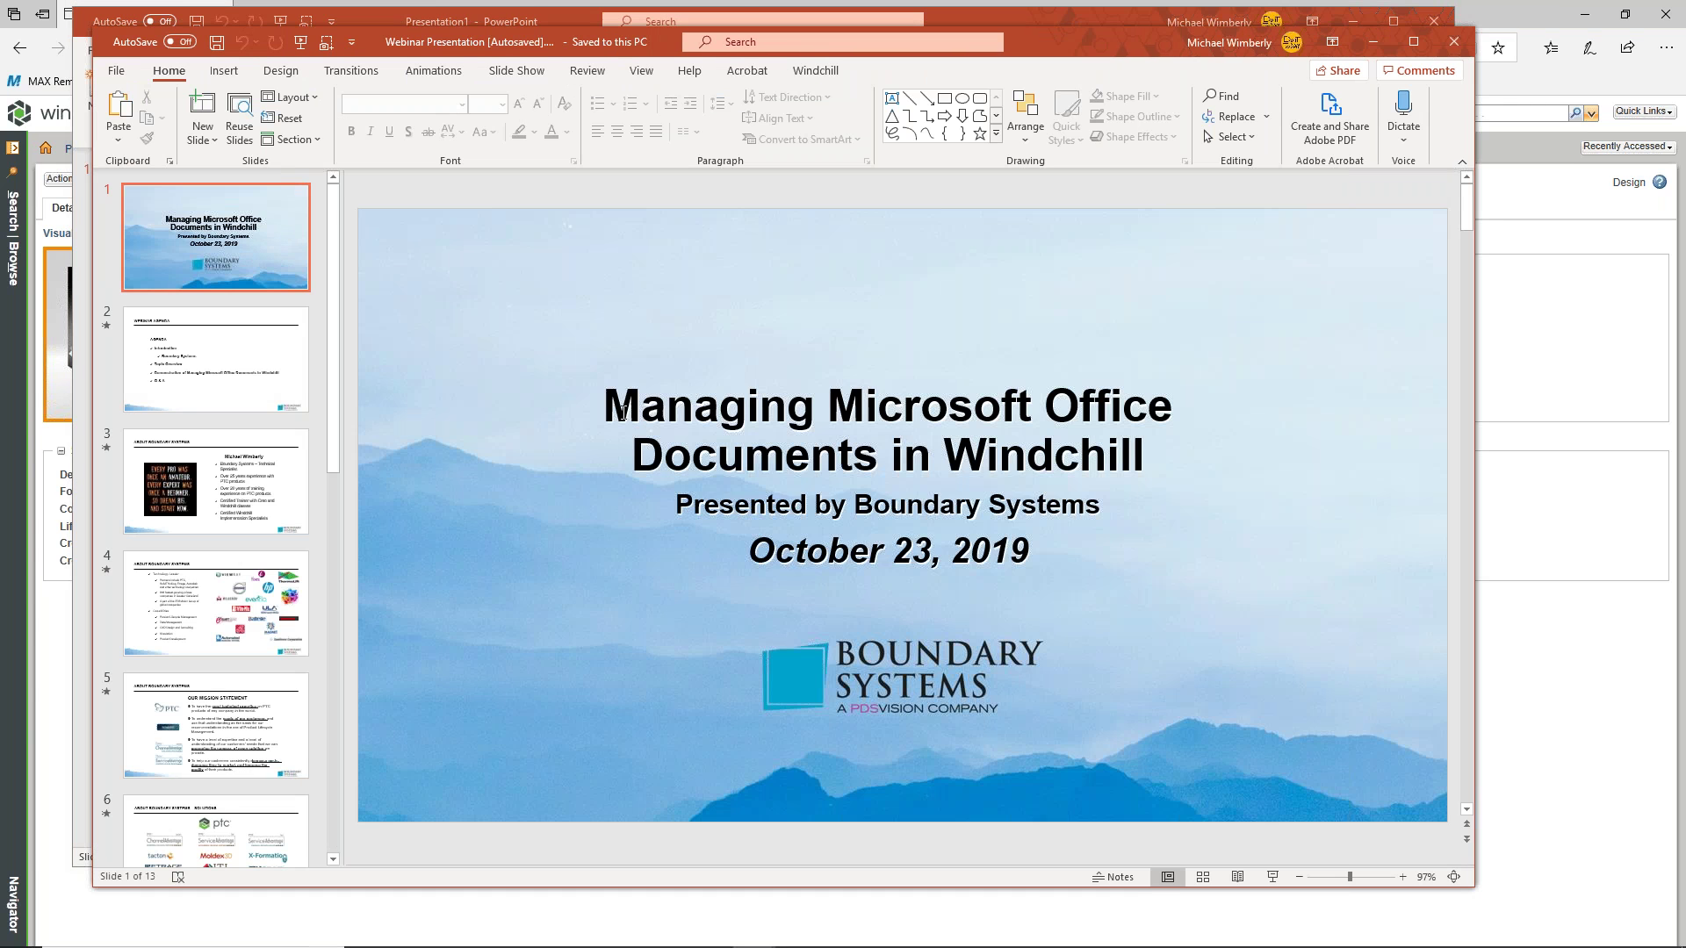
- Select the Any Questions slide and start the slide show from it
drag(329, 409, 308, 620)
click(225, 684)
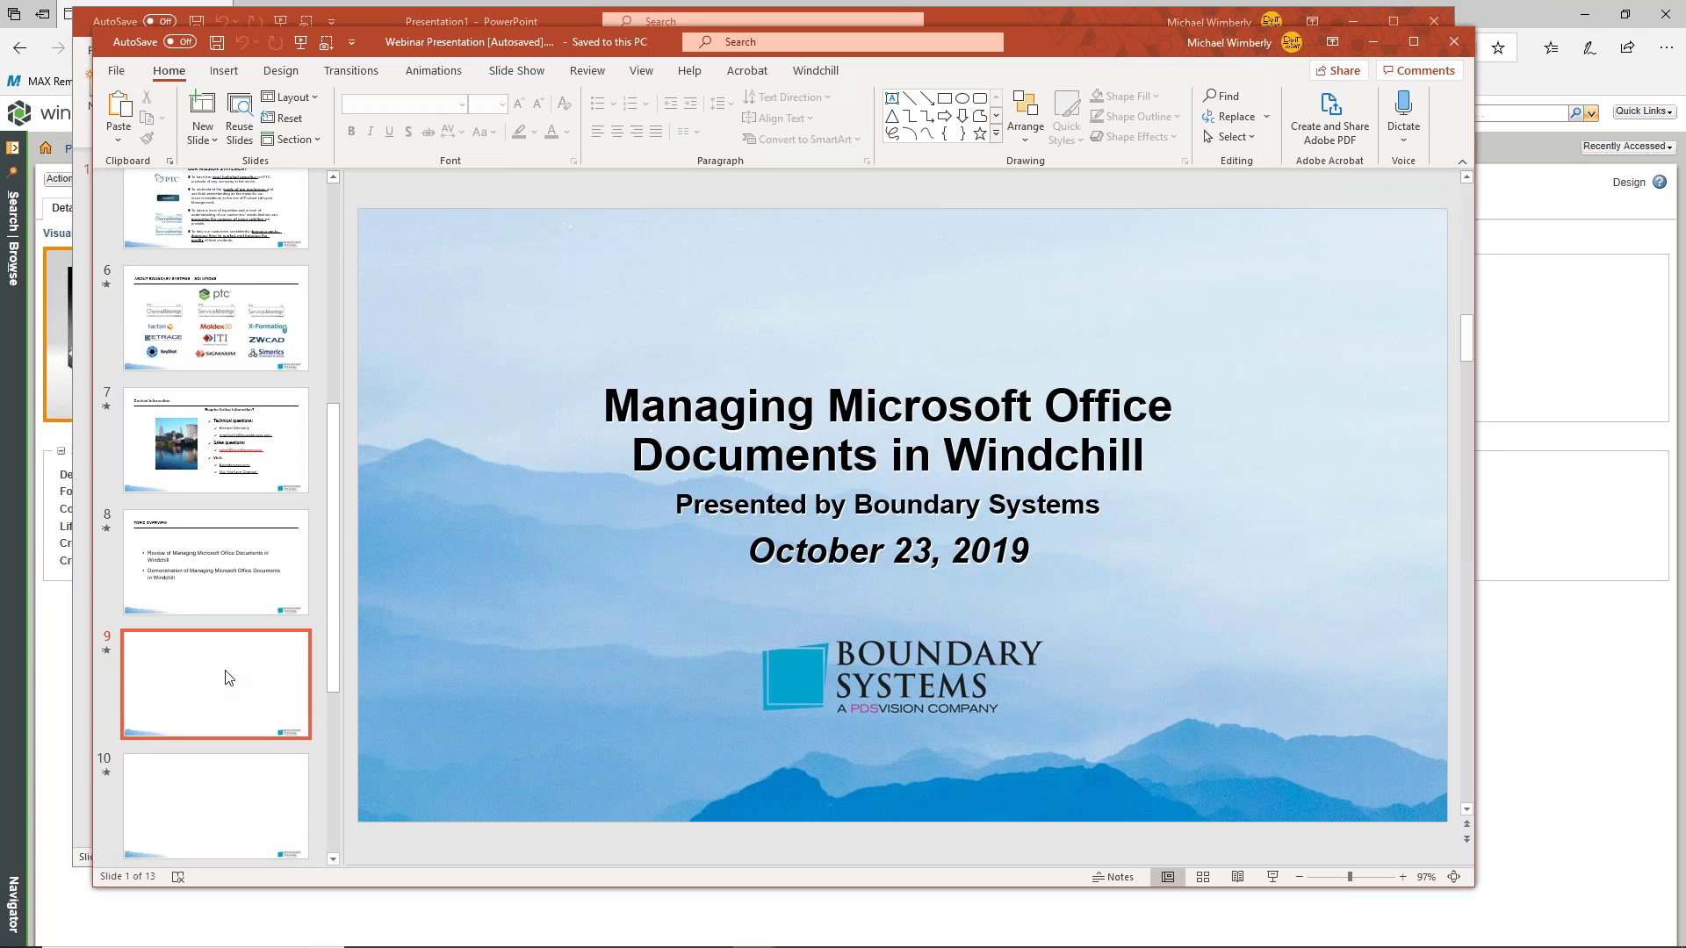
click(281, 791)
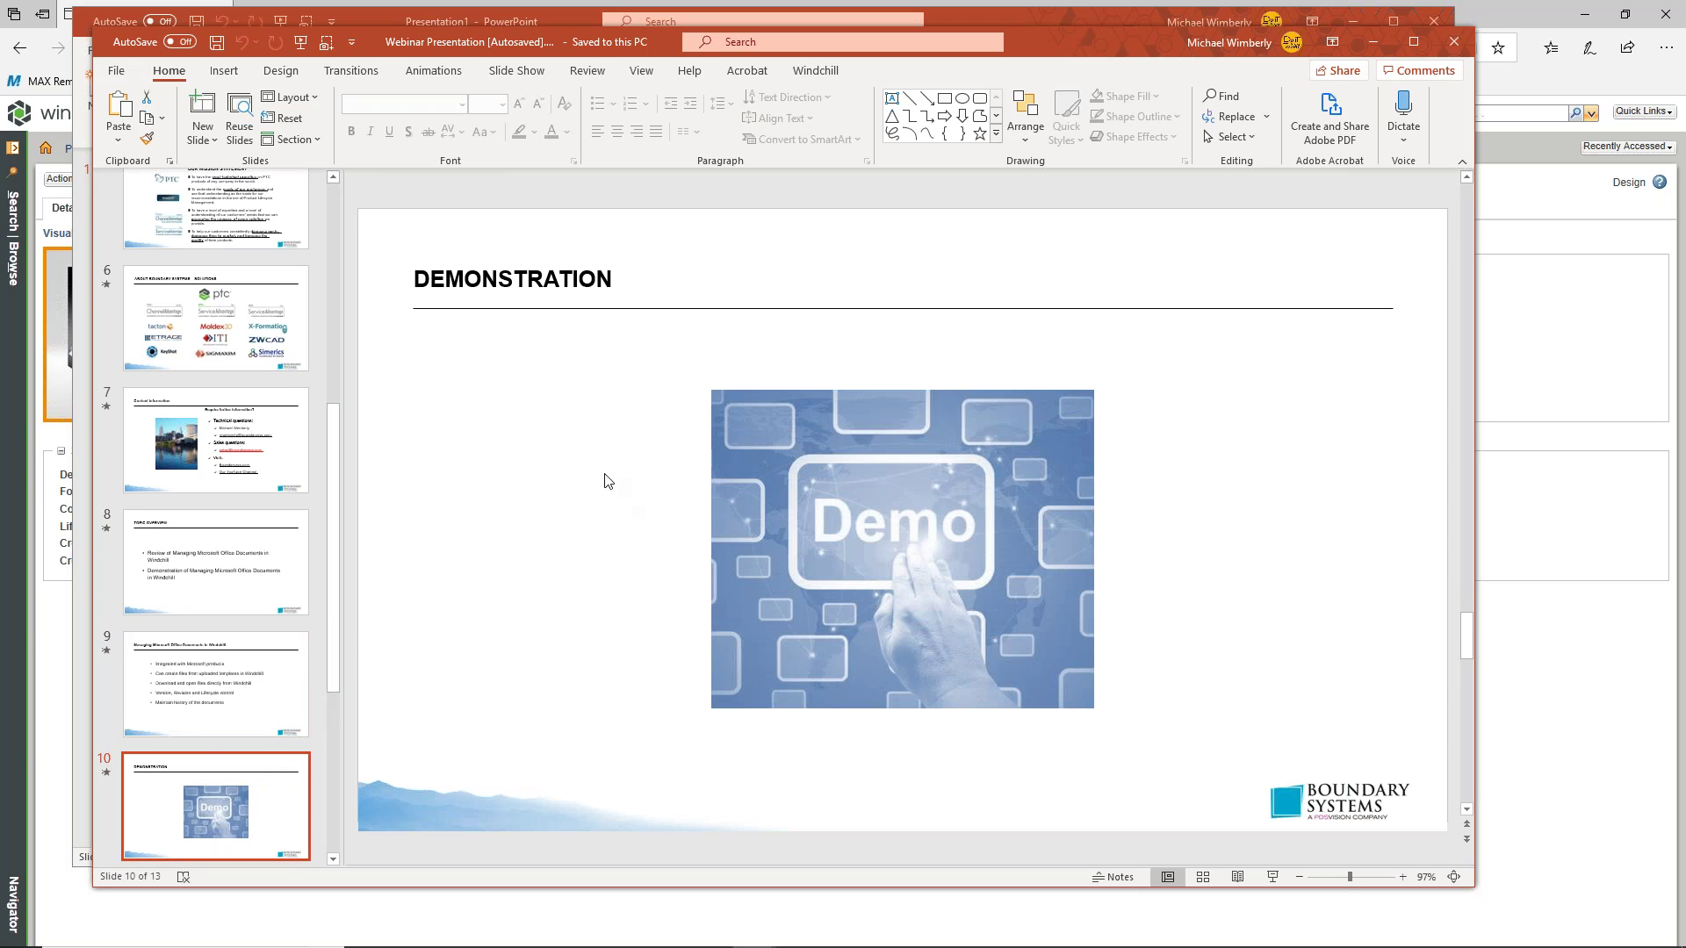
scroll(1201, 534, down, 1)
click(1190, 521)
click(1326, 535)
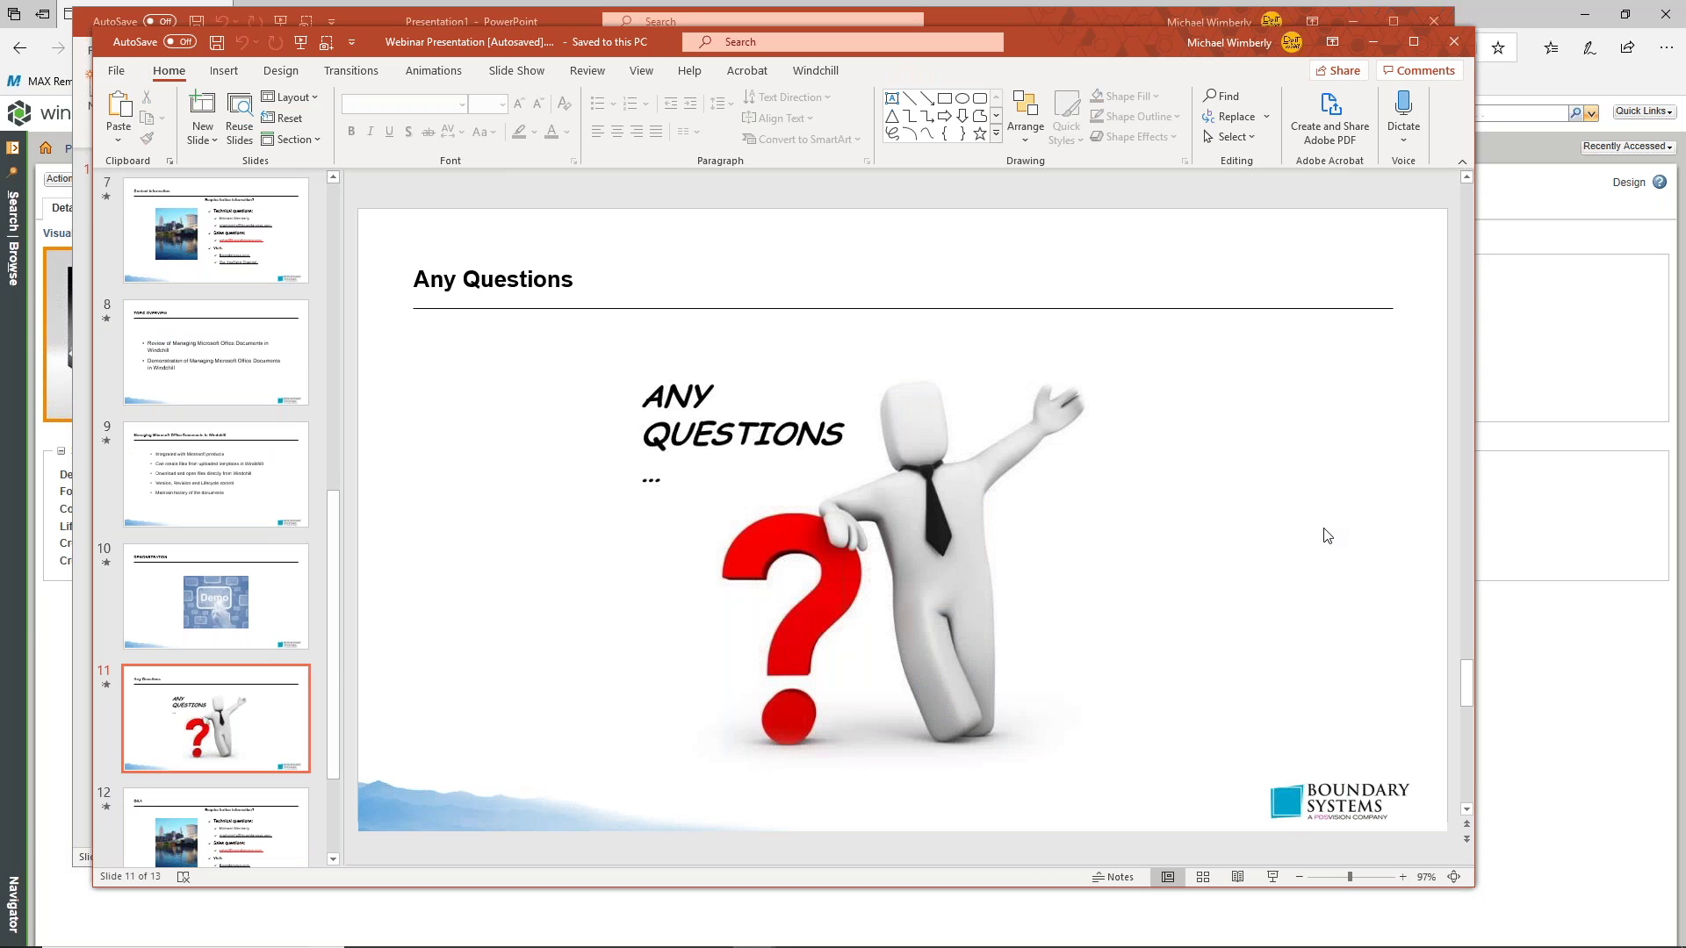
click(1271, 876)
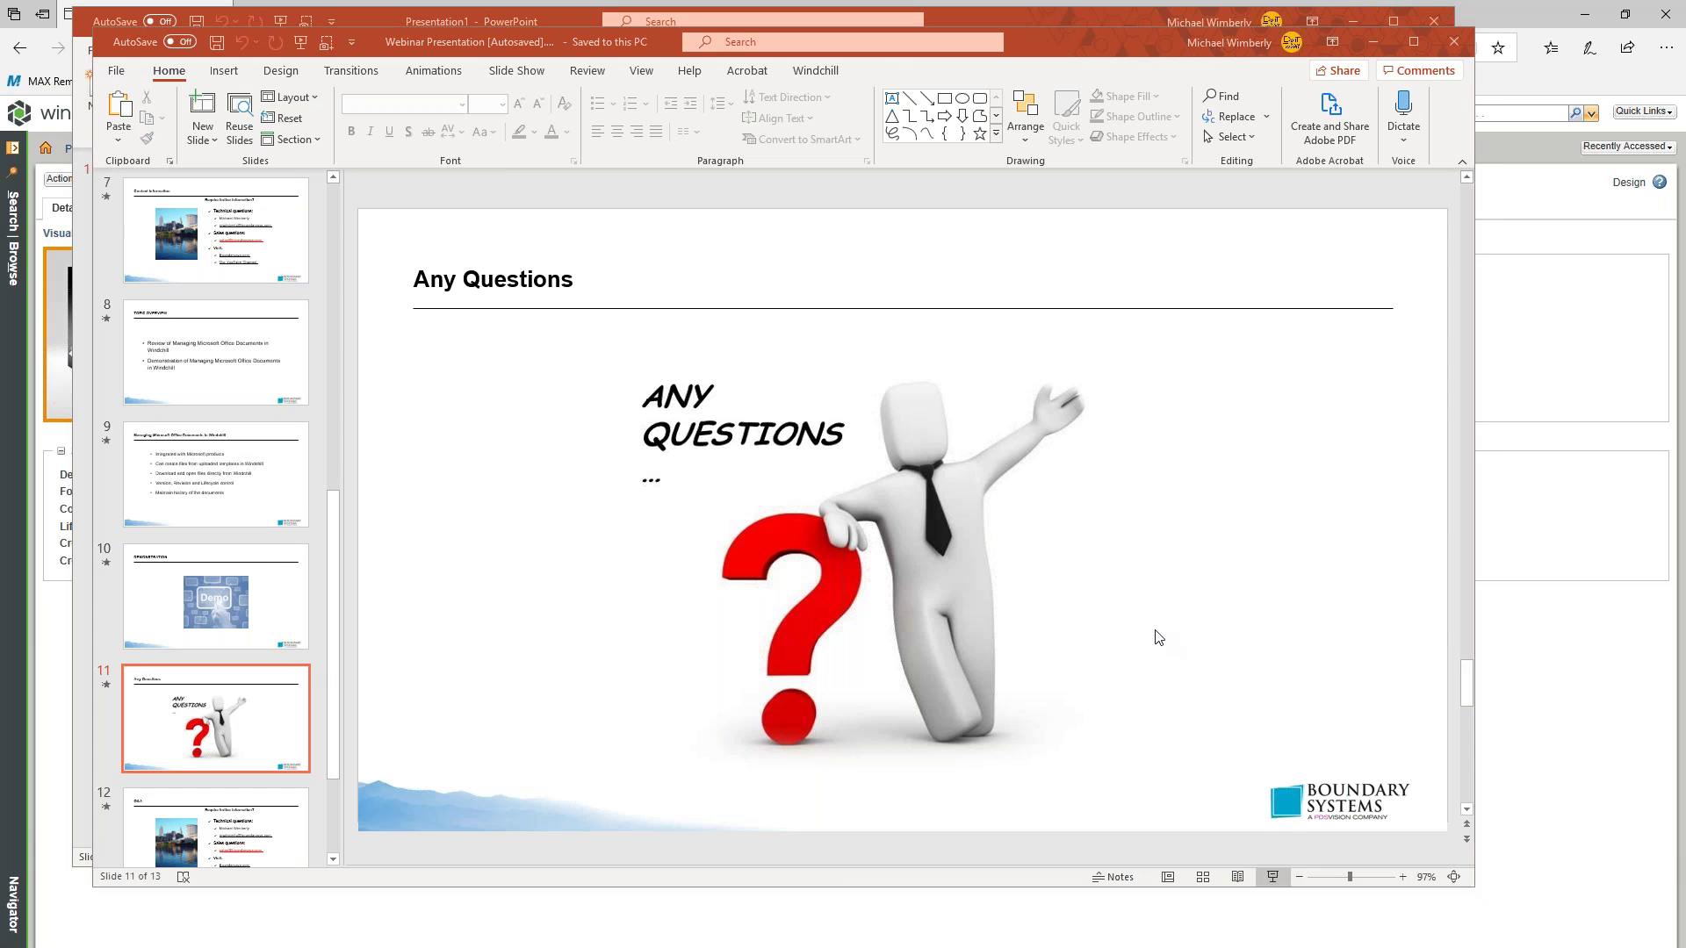